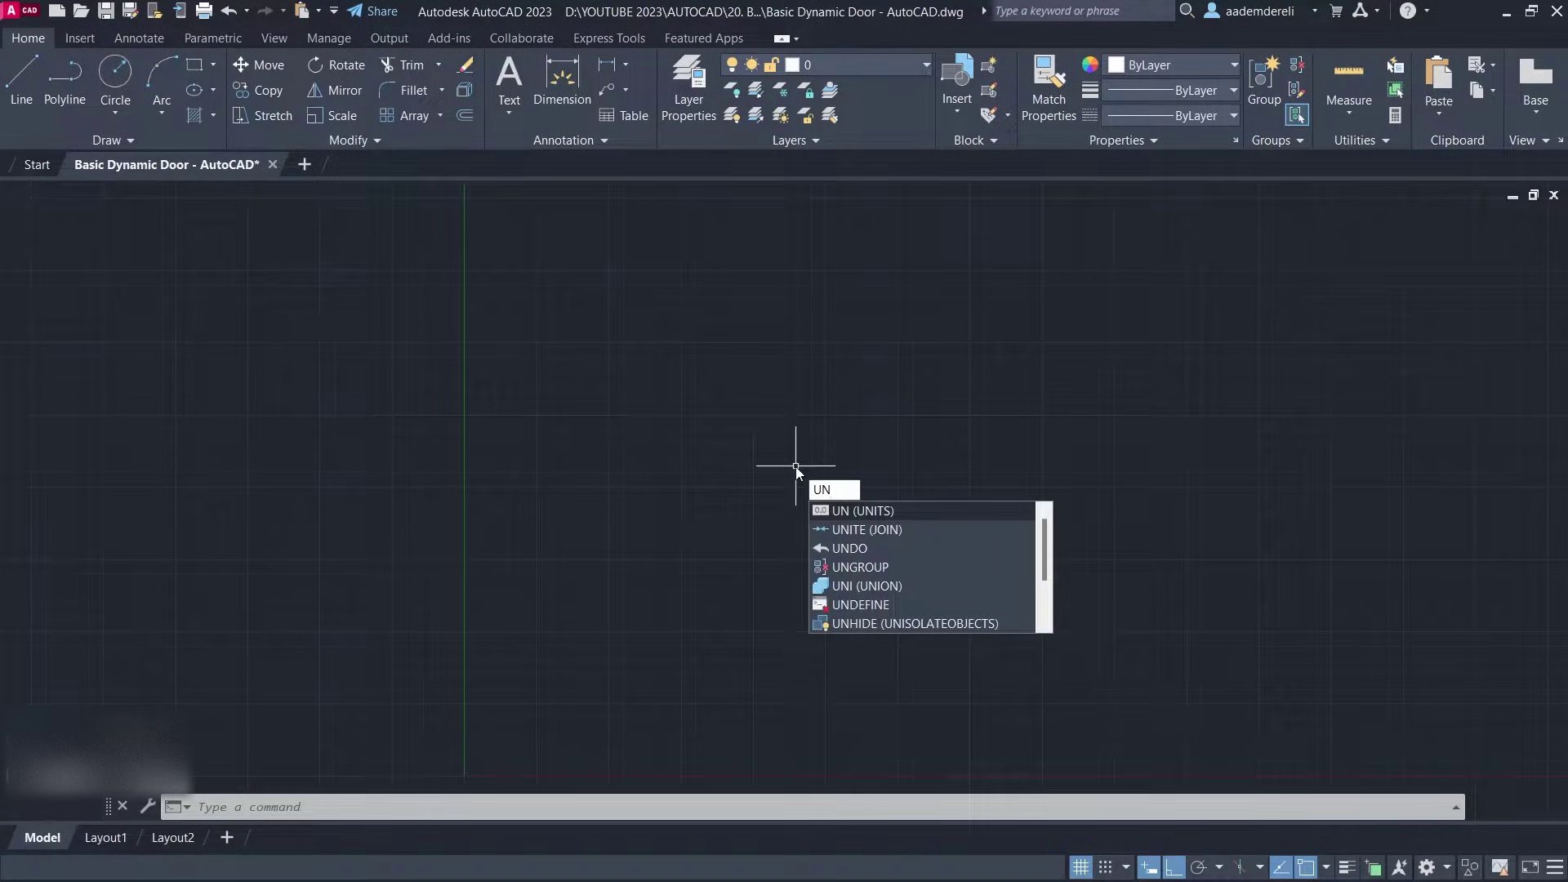
Step: Set the Drawing Units insertion scale to Centimeters and close the dialog
{"action": "left_click", "coordinate": [913, 451]}
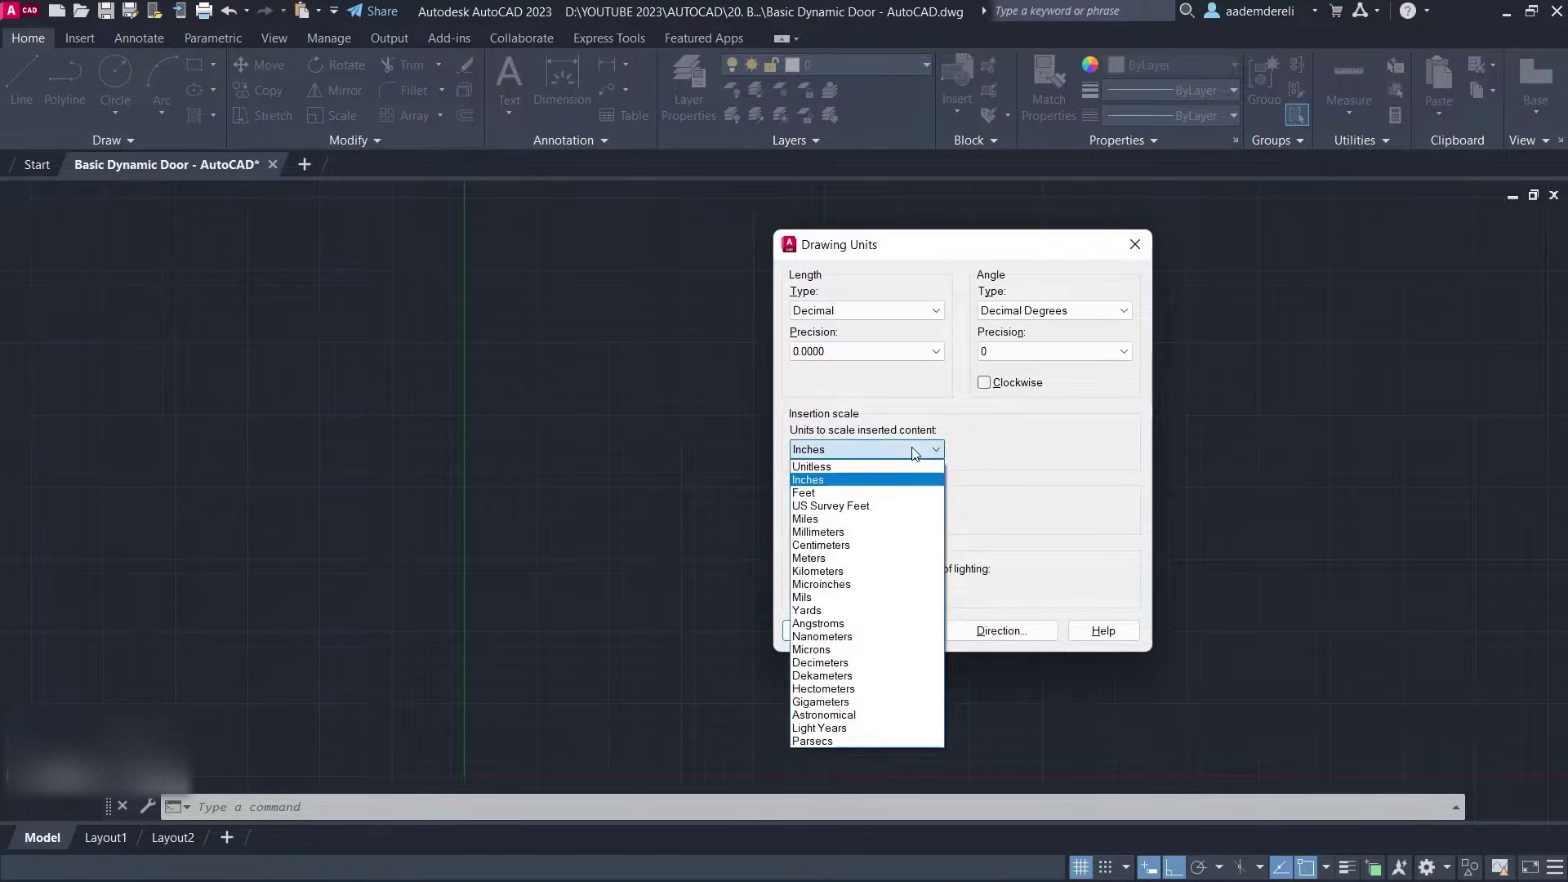
{"action": "left_click", "coordinate": [876, 545]}
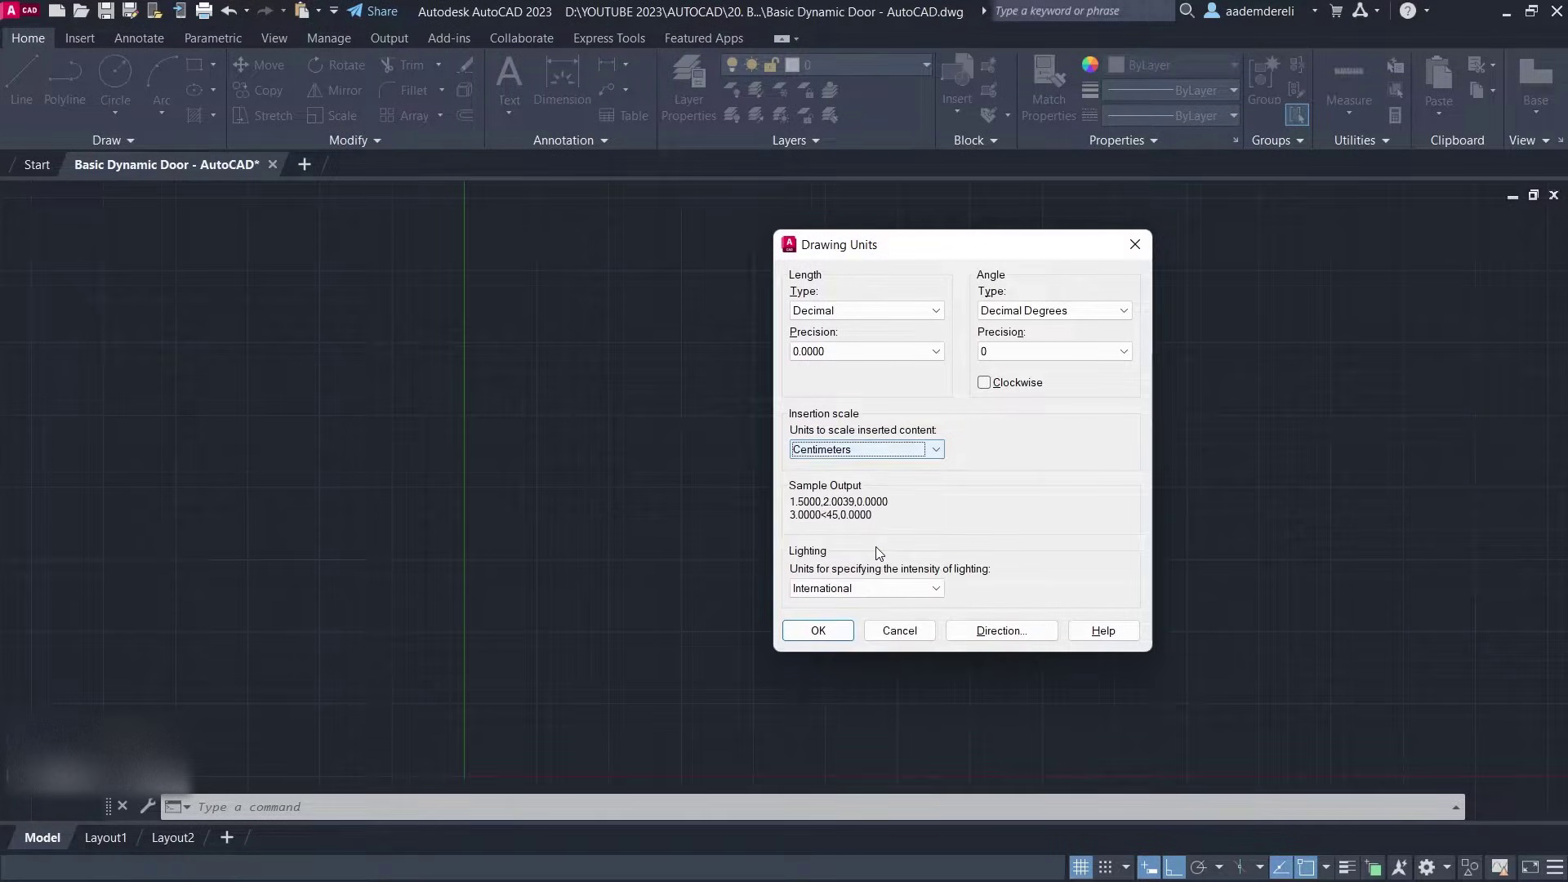
{"action": "left_click", "coordinate": [819, 630]}
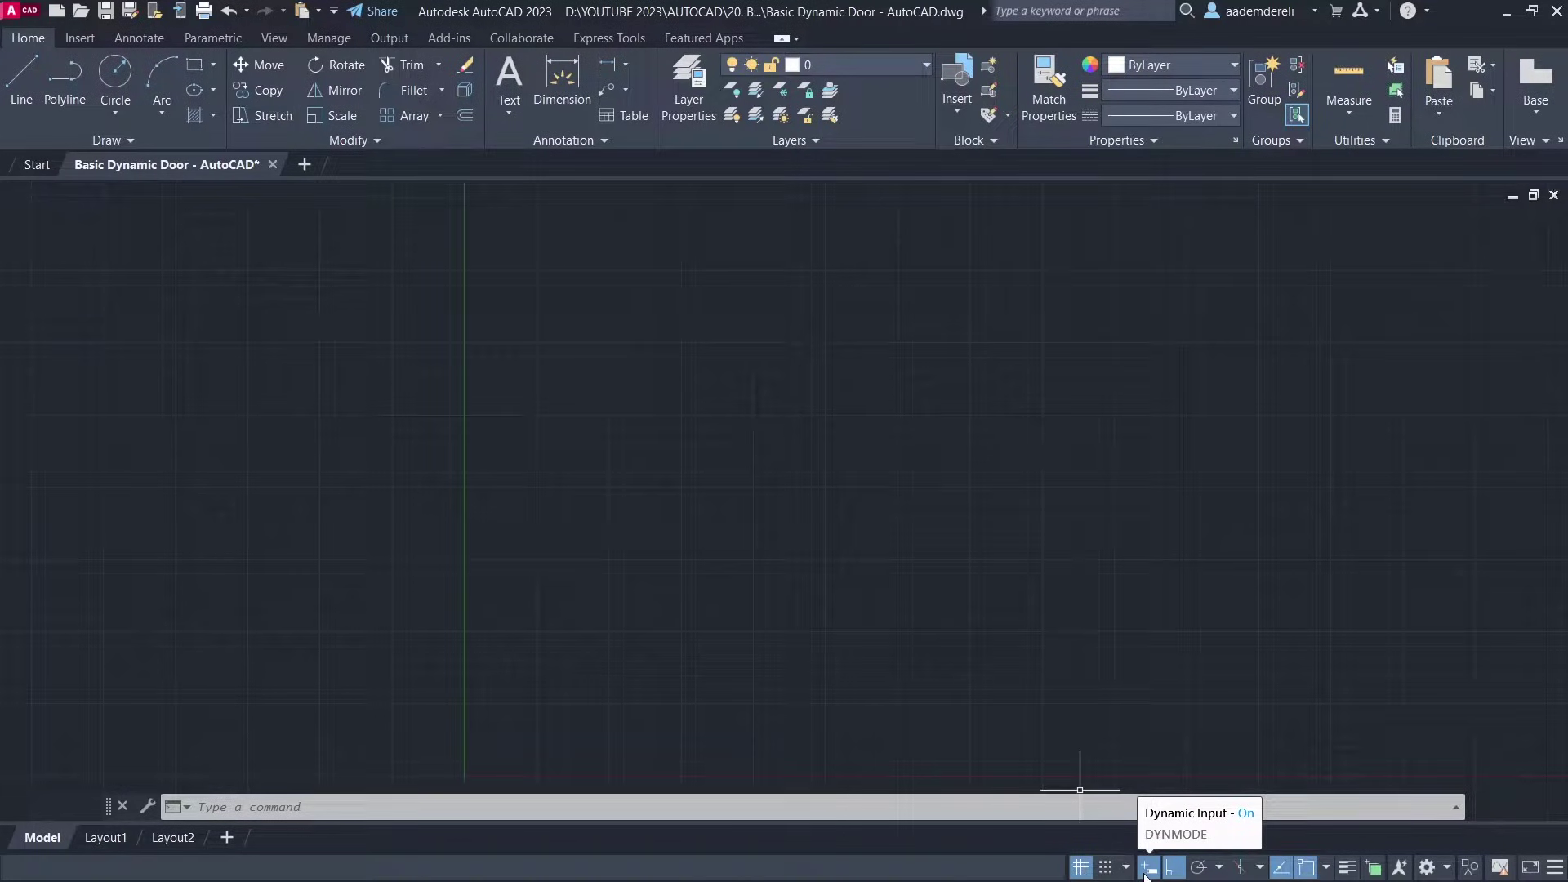
Step: Draw a 5 by 15 jamb rectangle near the bottom-left of the drawing
{"action": "type", "text": "r"}
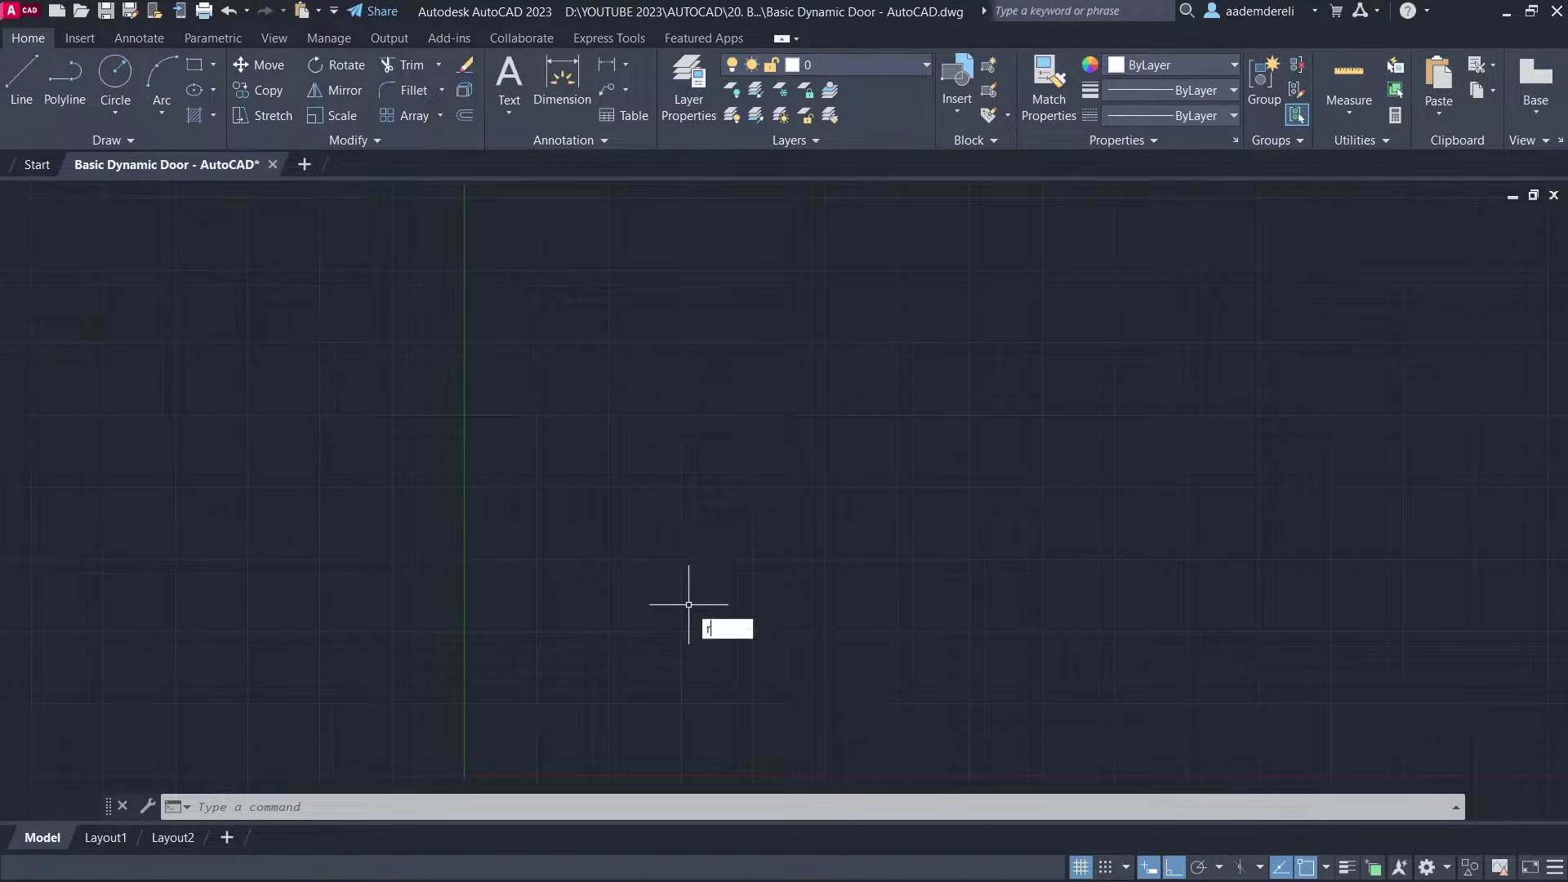
{"action": "type", "text": "ec"}
{"action": "key", "text": "Return"}
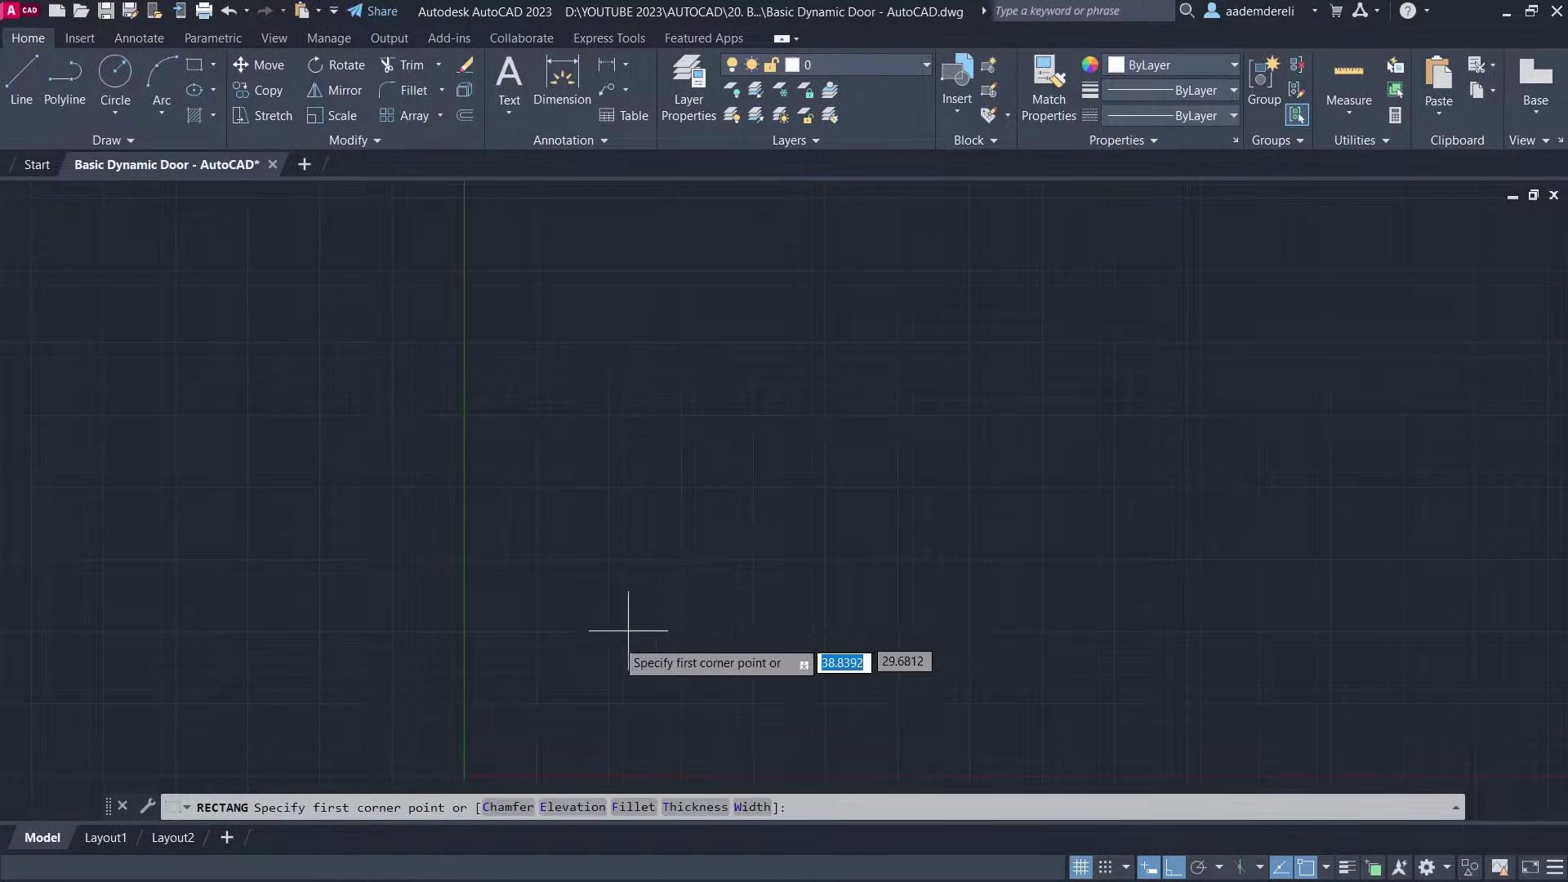
{"action": "left_click", "coordinate": [495, 765]}
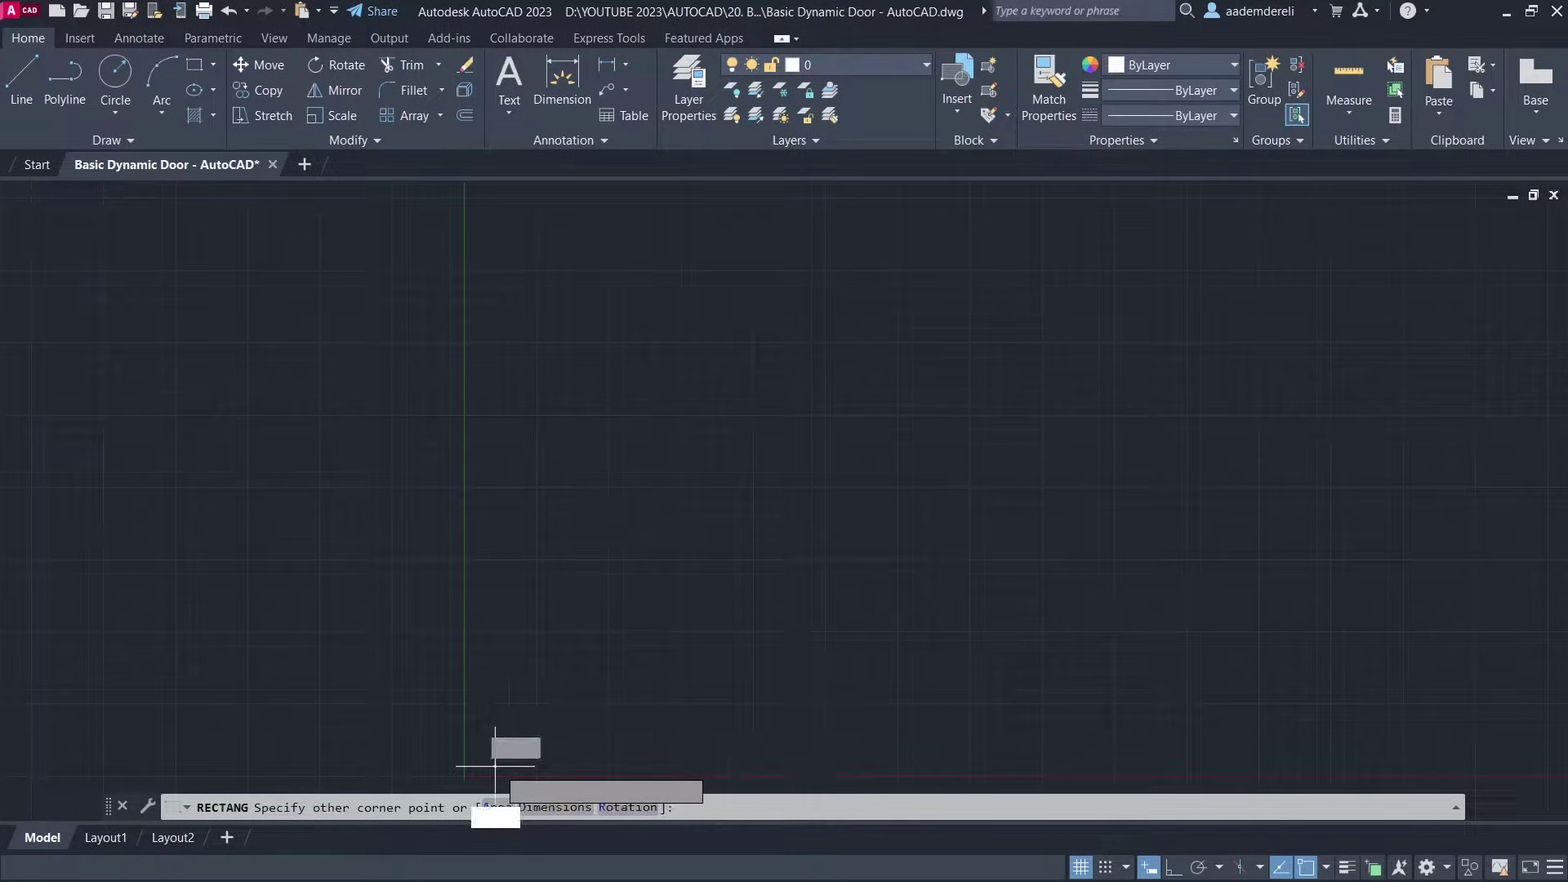
{"action": "type", "text": "5,15"}
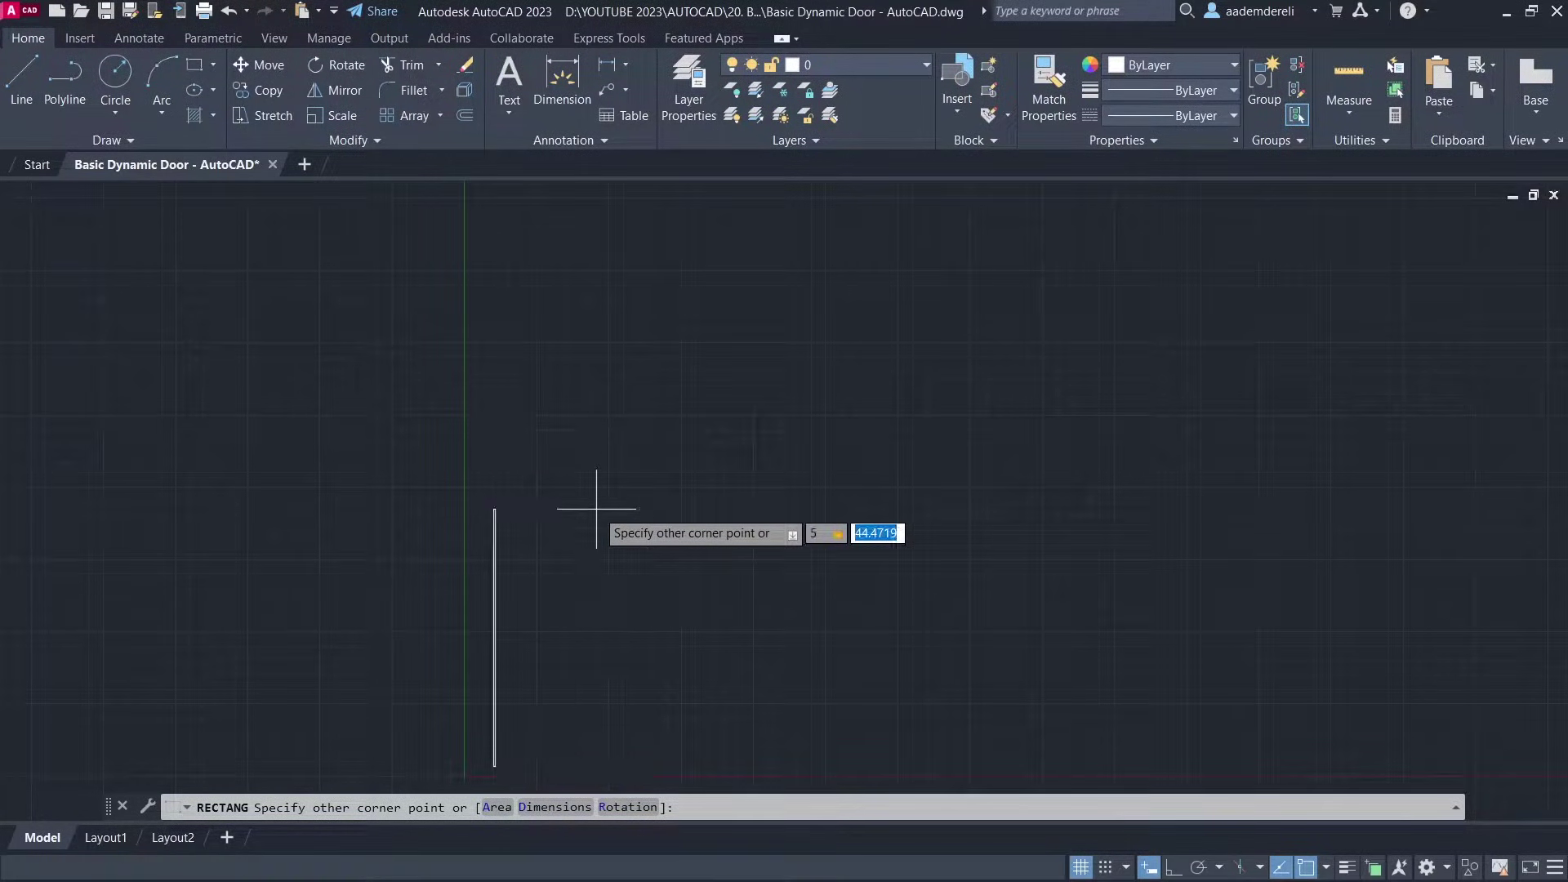
{"action": "key", "text": "Return"}
Step: Copy the jamb rectangle 85 units to the right
{"action": "type", "text": "c"}
{"action": "key", "text": "Return"}
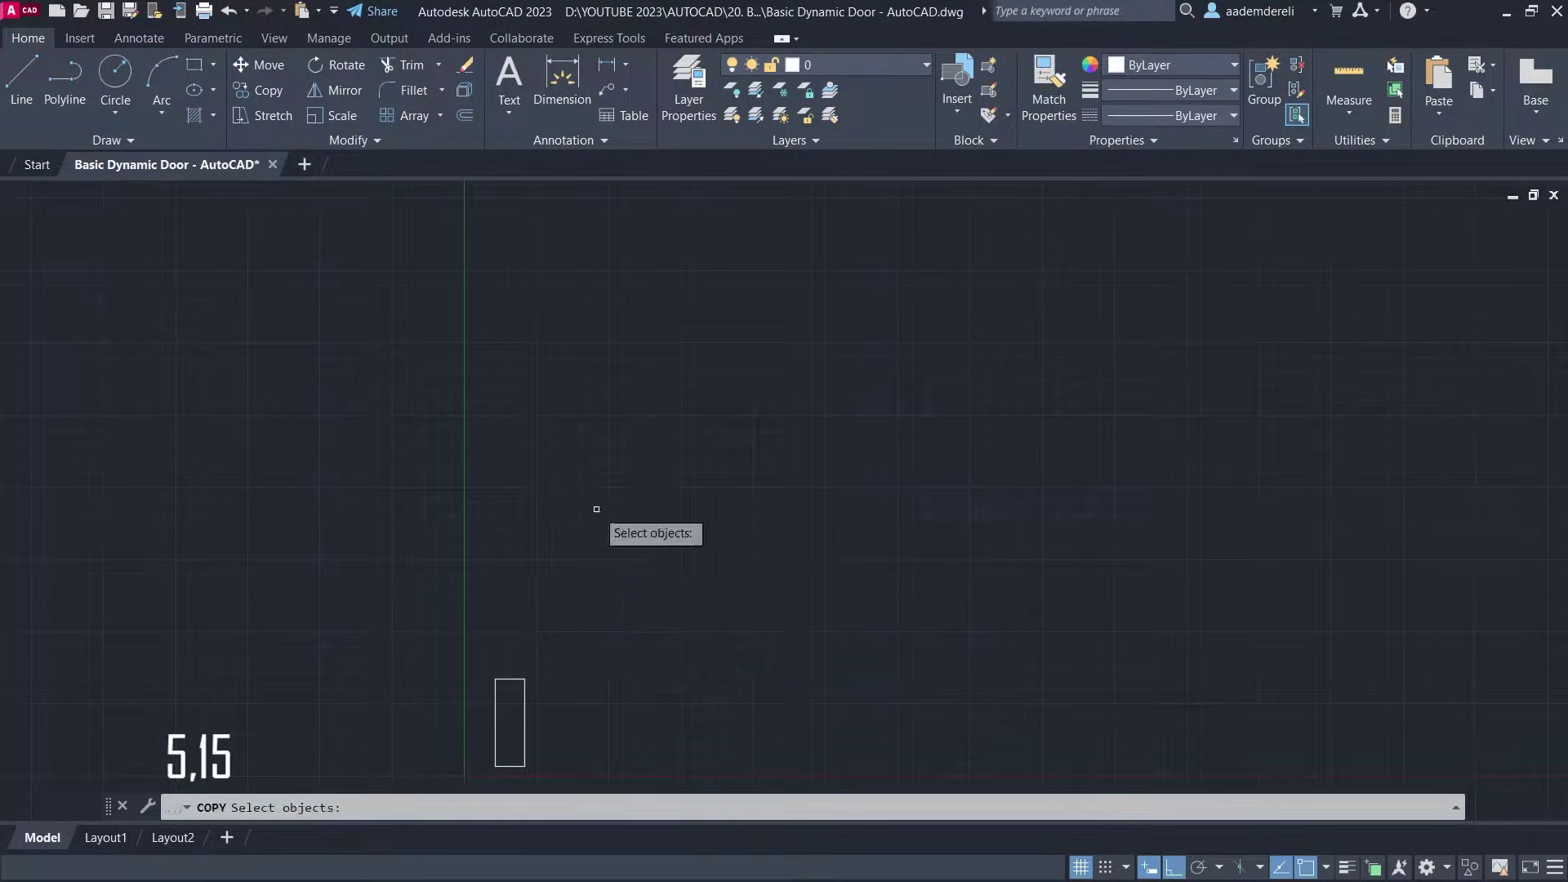
{"action": "left_click", "coordinate": [521, 678]}
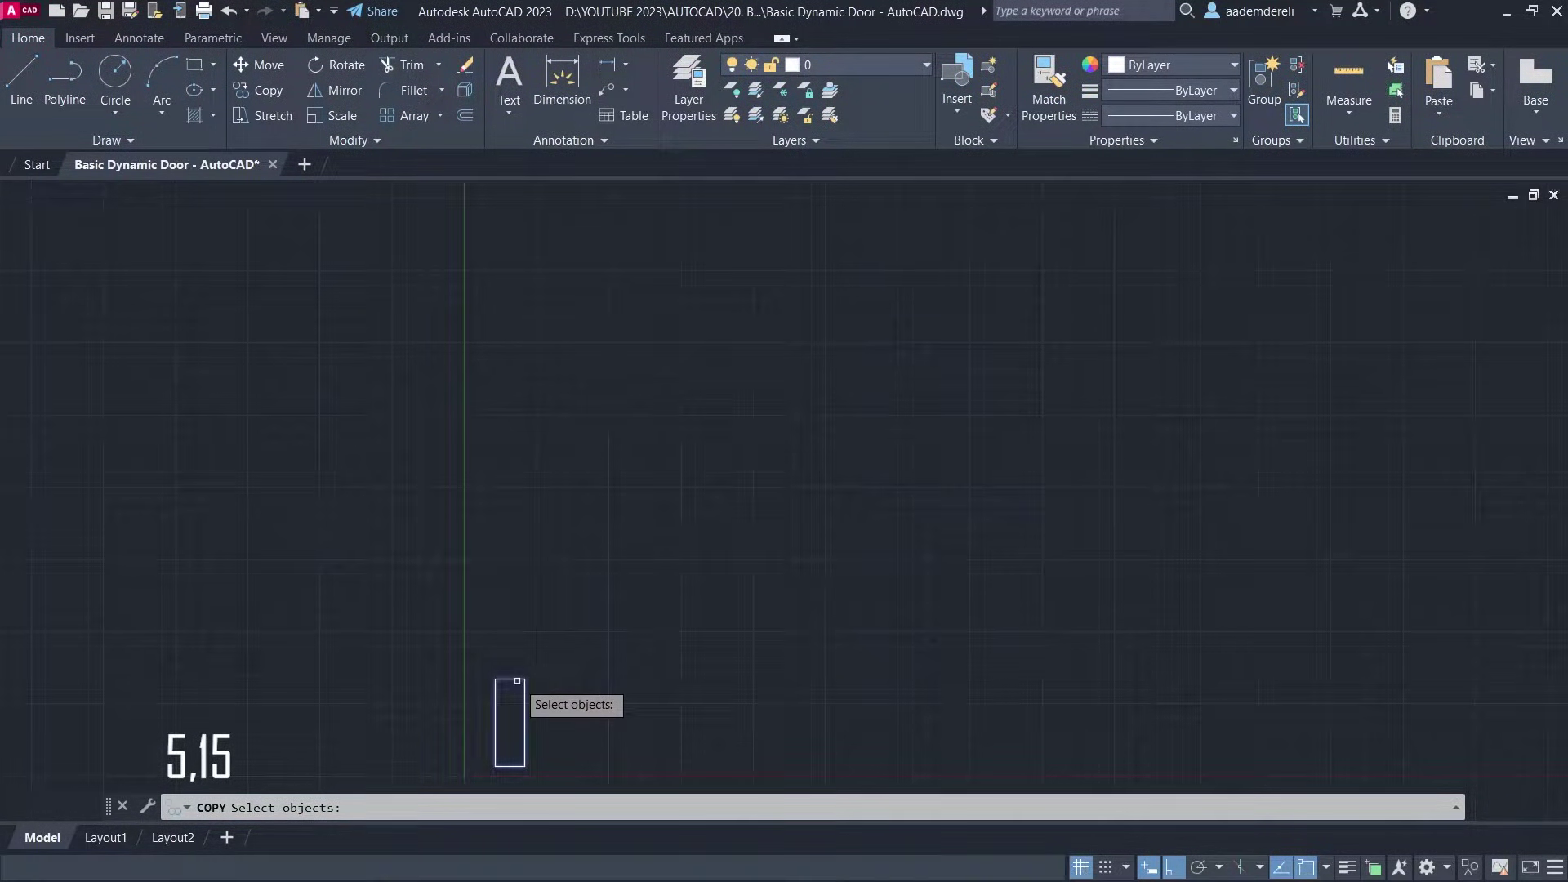
{"action": "key", "text": "Return"}
{"action": "left_click", "coordinate": [574, 624]}
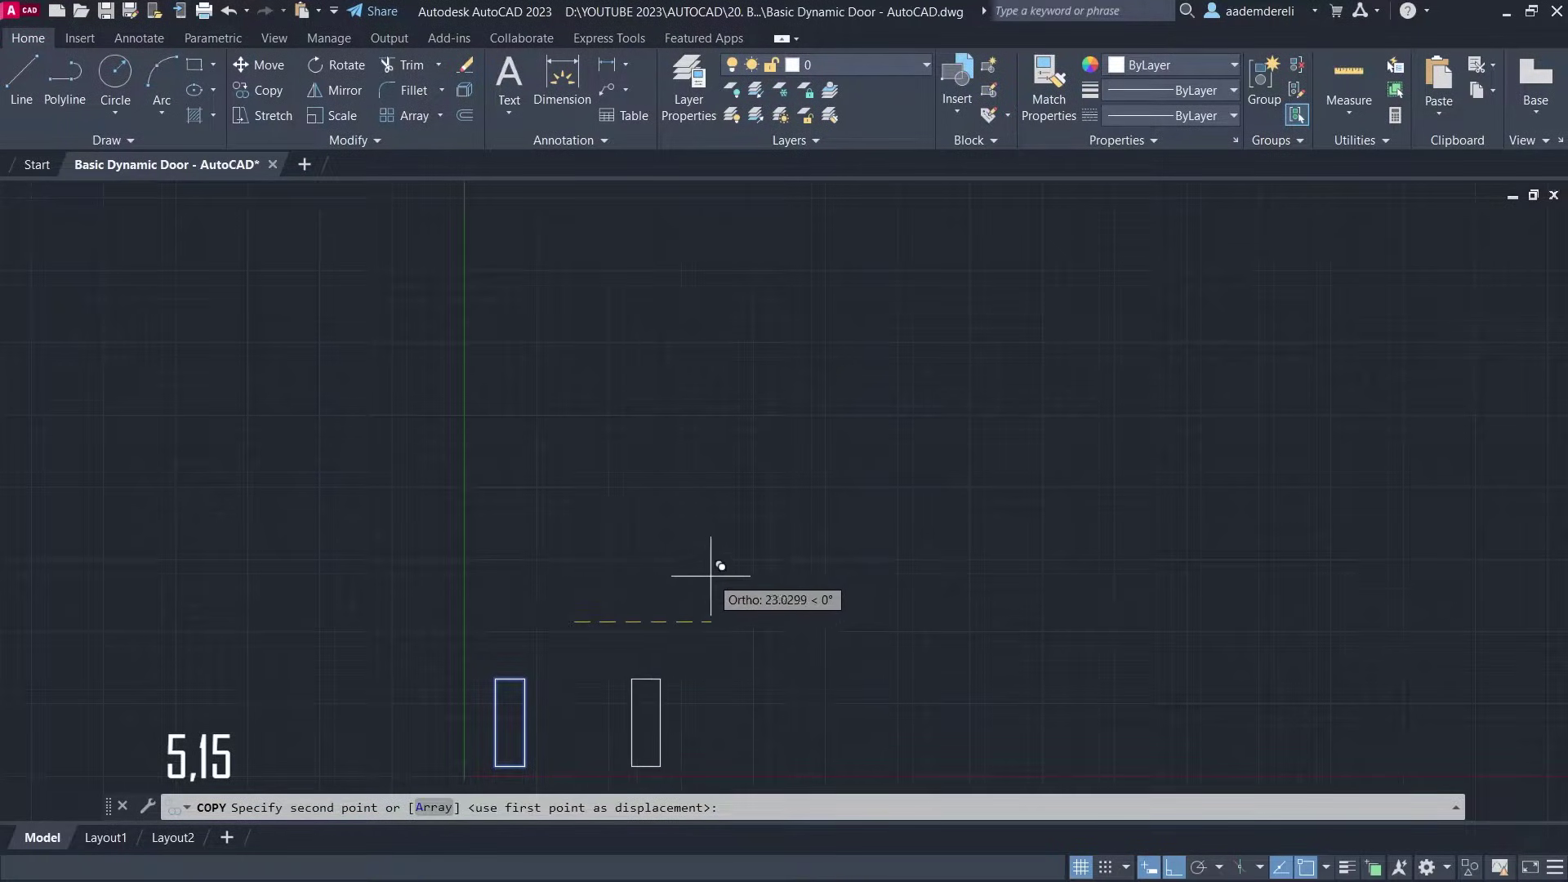
{"action": "type", "text": "85"}
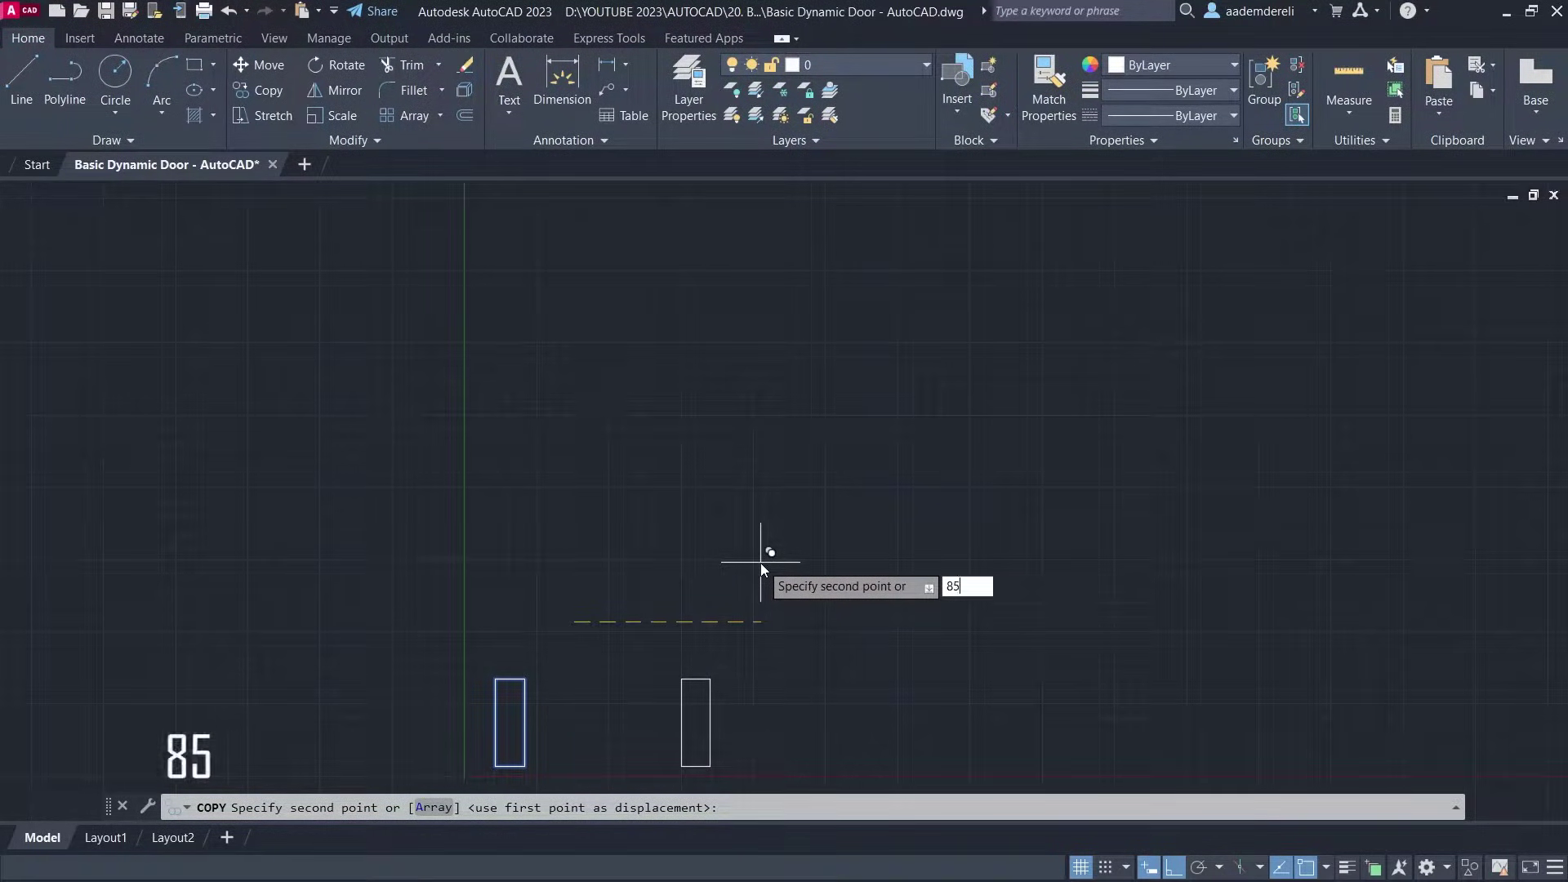
{"action": "key", "text": "Return"}
{"action": "key", "text": "Return"}
{"action": "type", "text": "REC"}
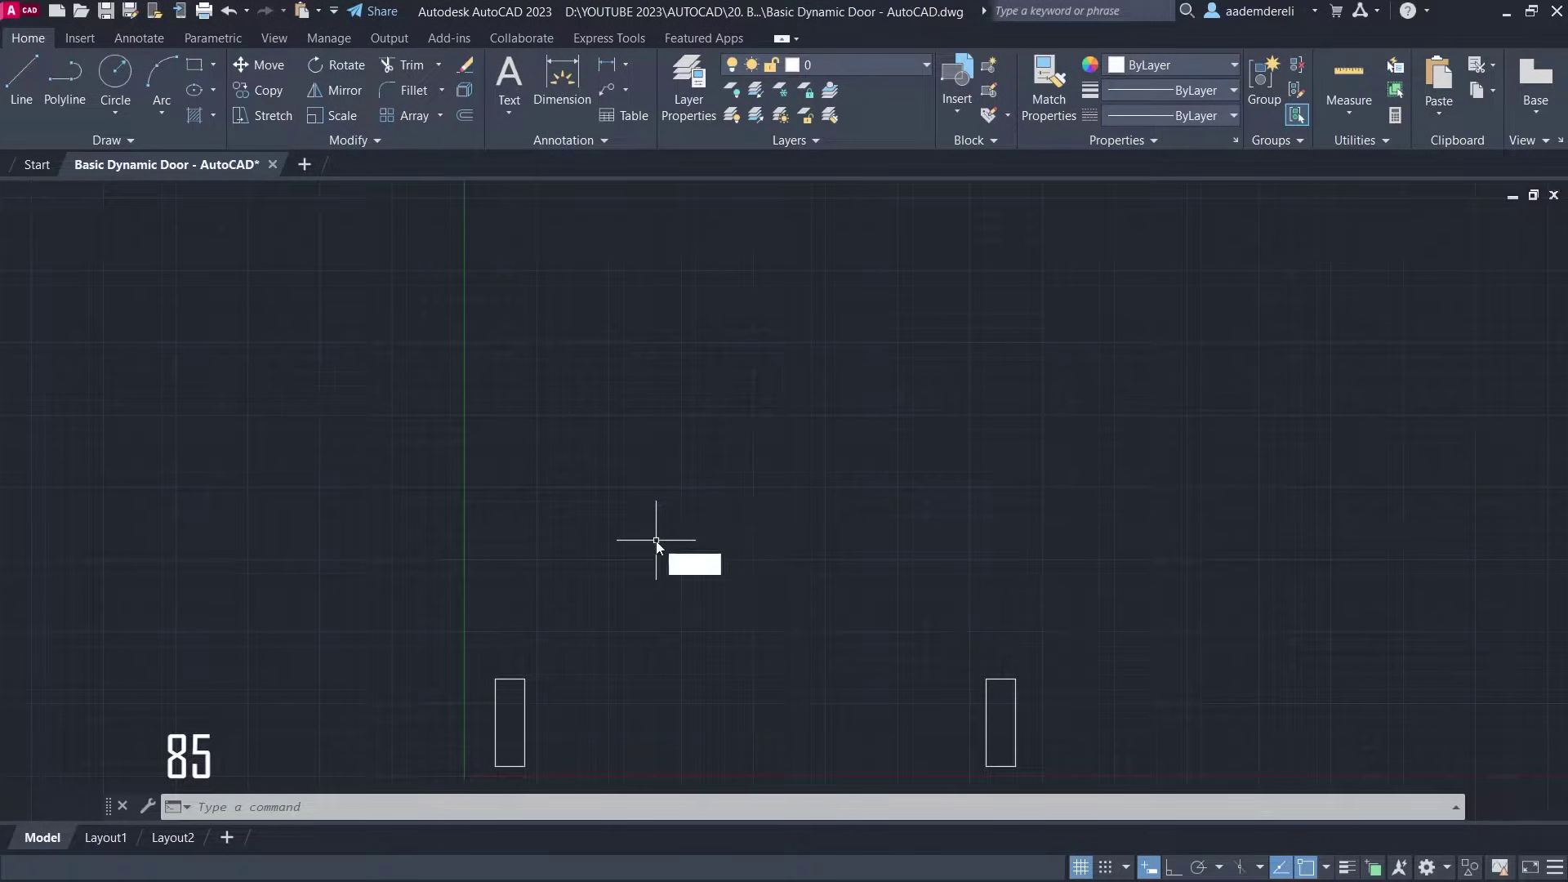
{"action": "key", "text": "Return"}
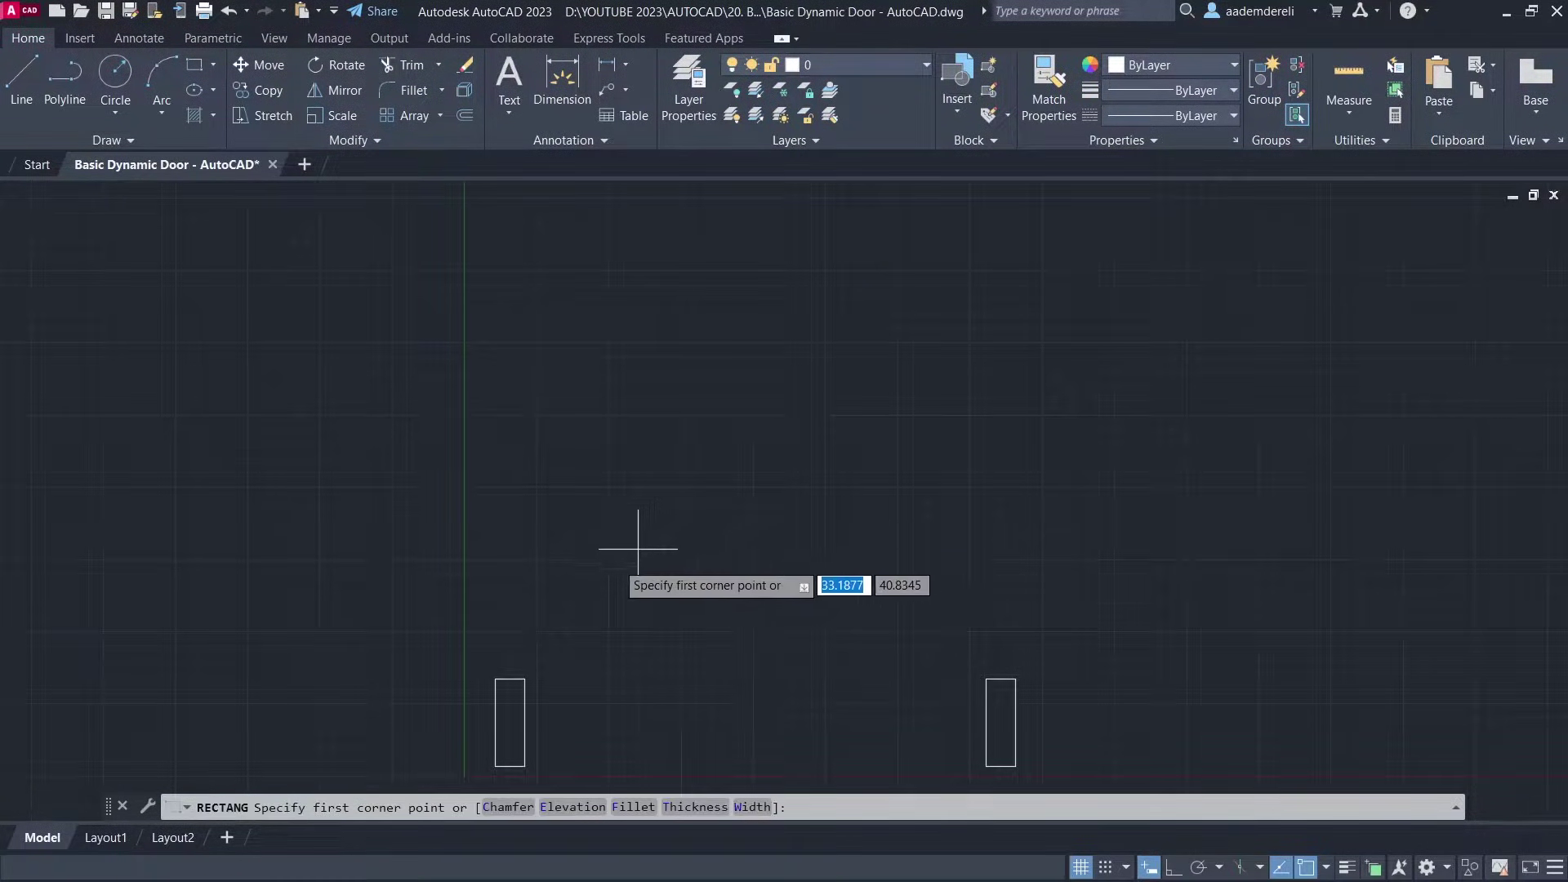
Step: Draw a 5 by 80 door leaf rectangle from the left jamb's top-right corner
{"action": "left_click", "coordinate": [525, 677]}
{"action": "type", "text": "5,80"}
{"action": "key", "text": "Return"}
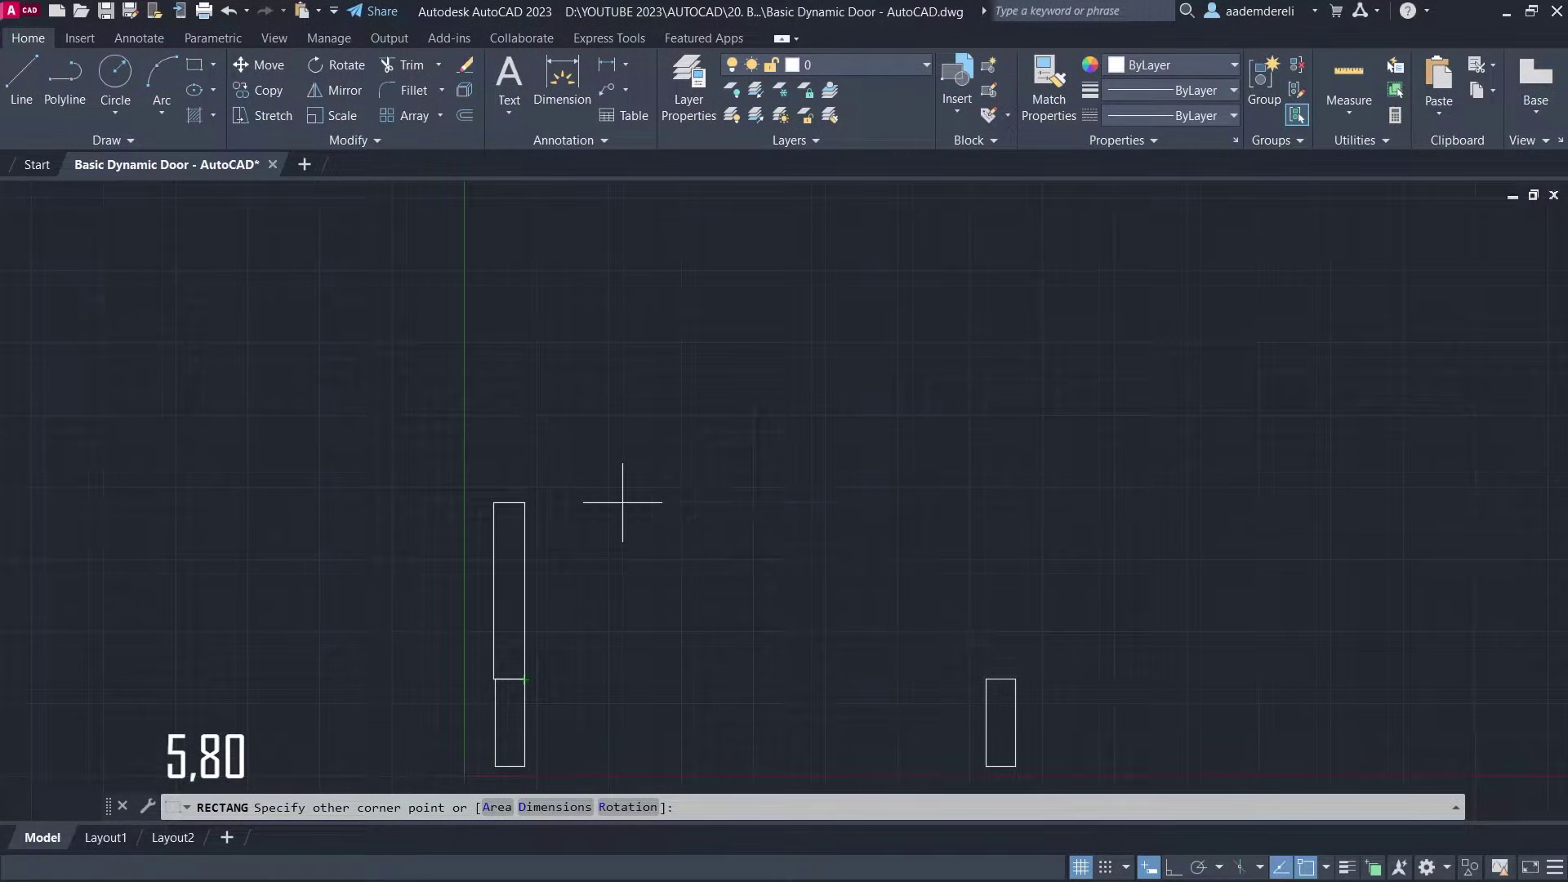
Step: Draw the swing arc centred at the leaf base, from the right jamb to the leaf top
{"action": "type", "text": "arc"}
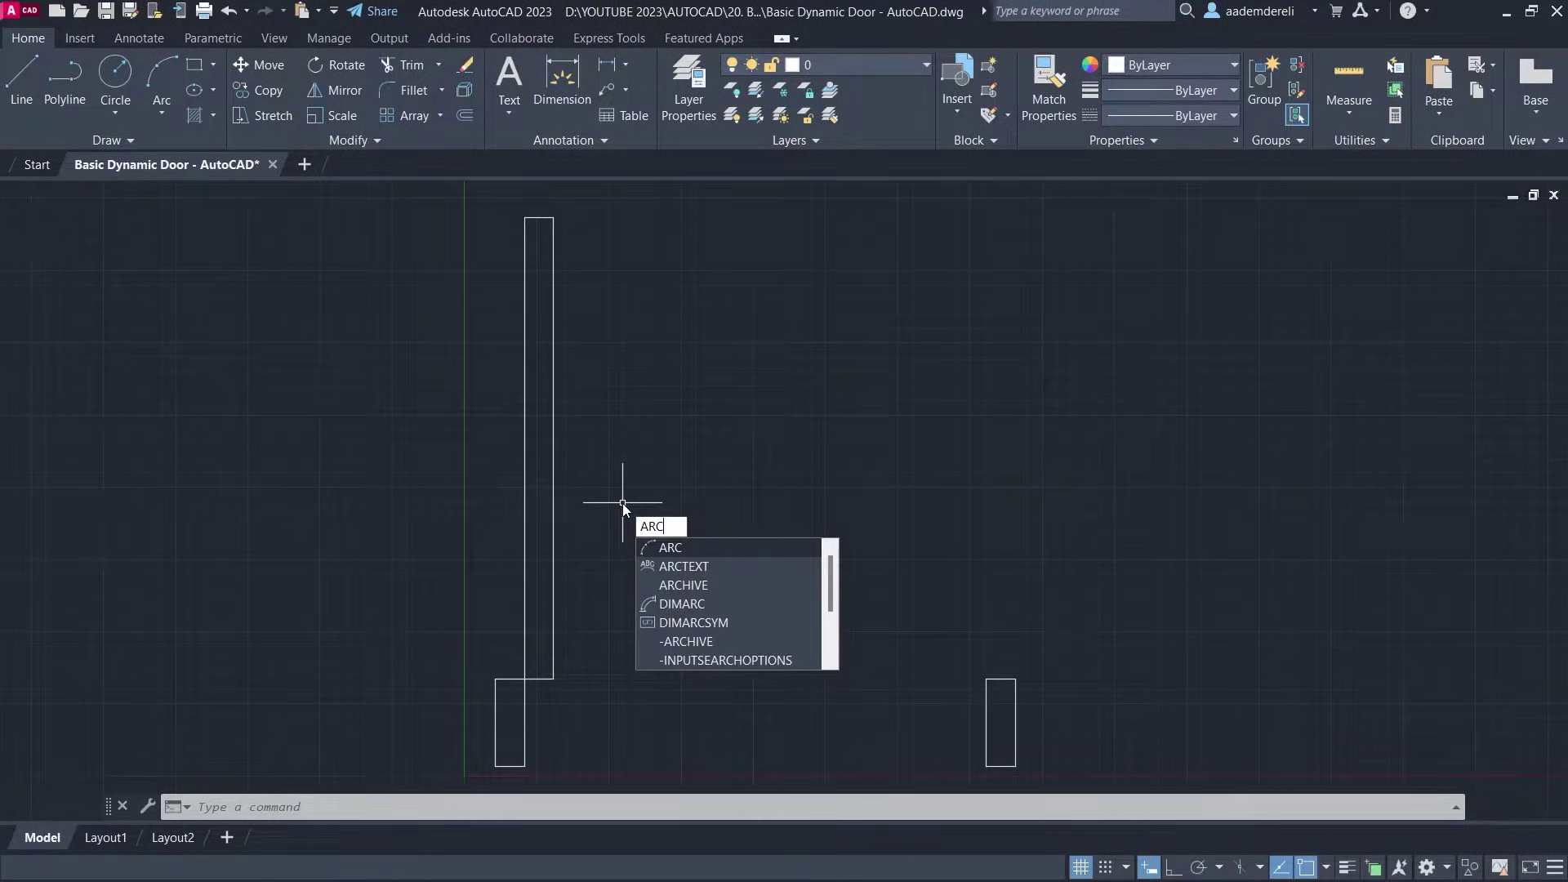
{"action": "key", "text": "Return"}
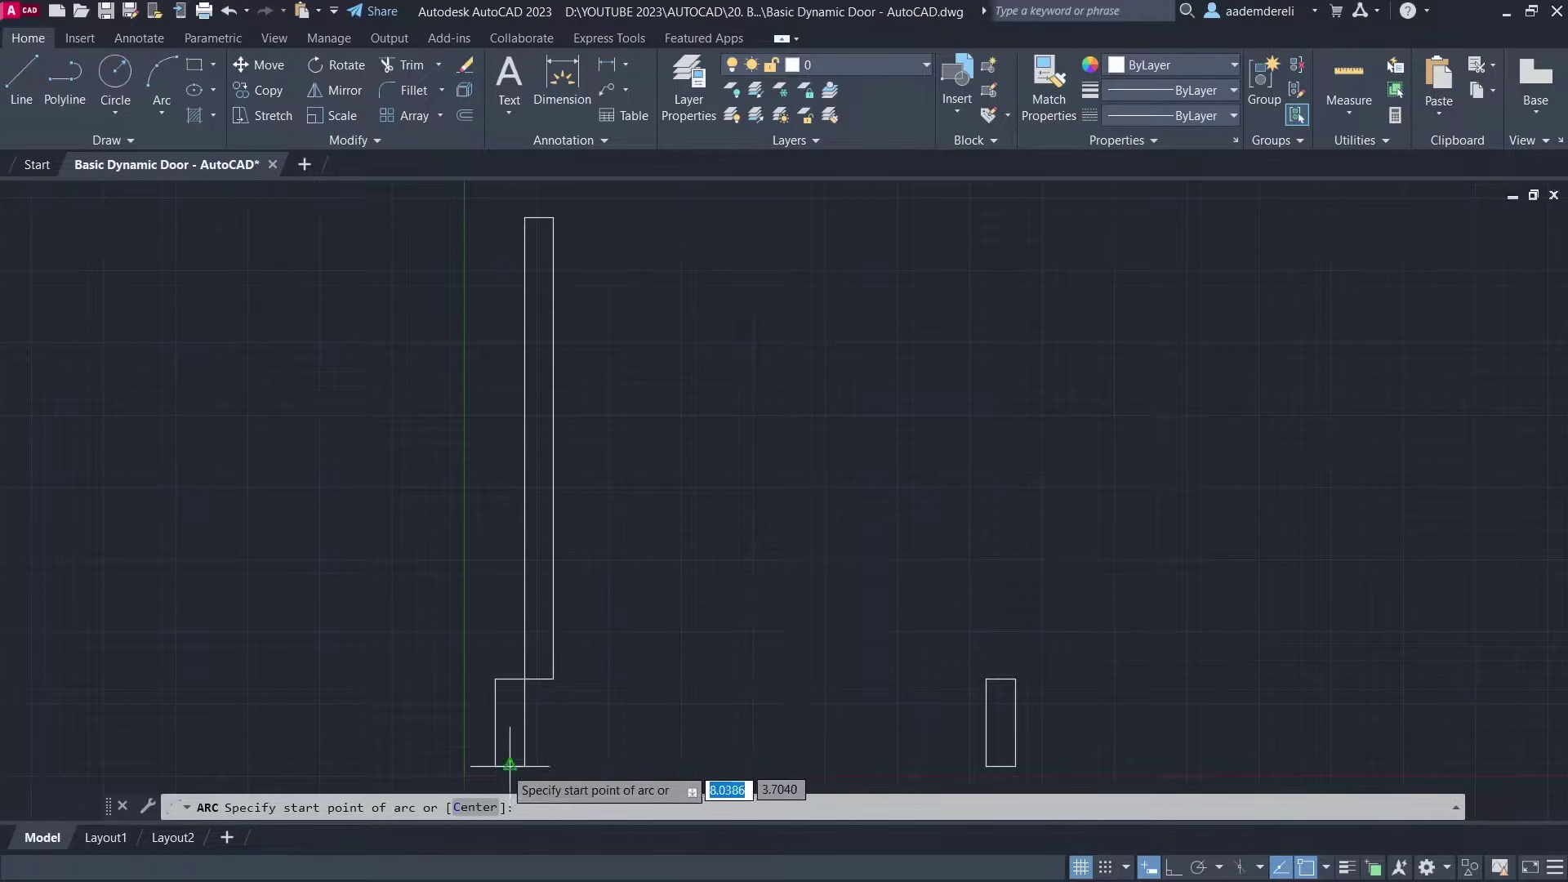
{"action": "left_click", "coordinate": [475, 807]}
{"action": "left_click", "coordinate": [524, 678]}
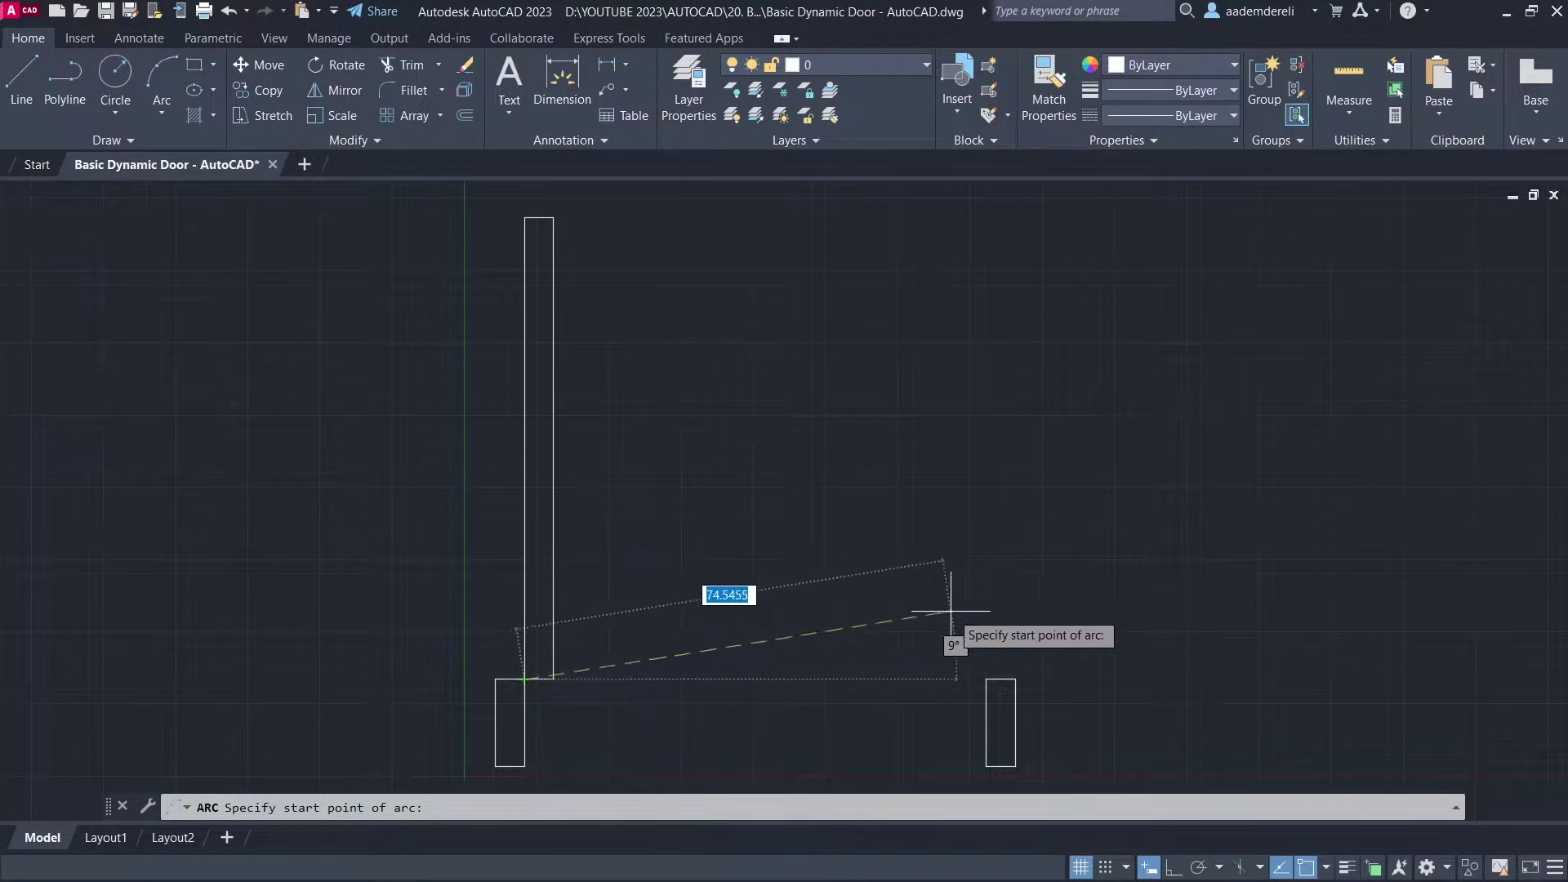
{"action": "left_click", "coordinate": [985, 679]}
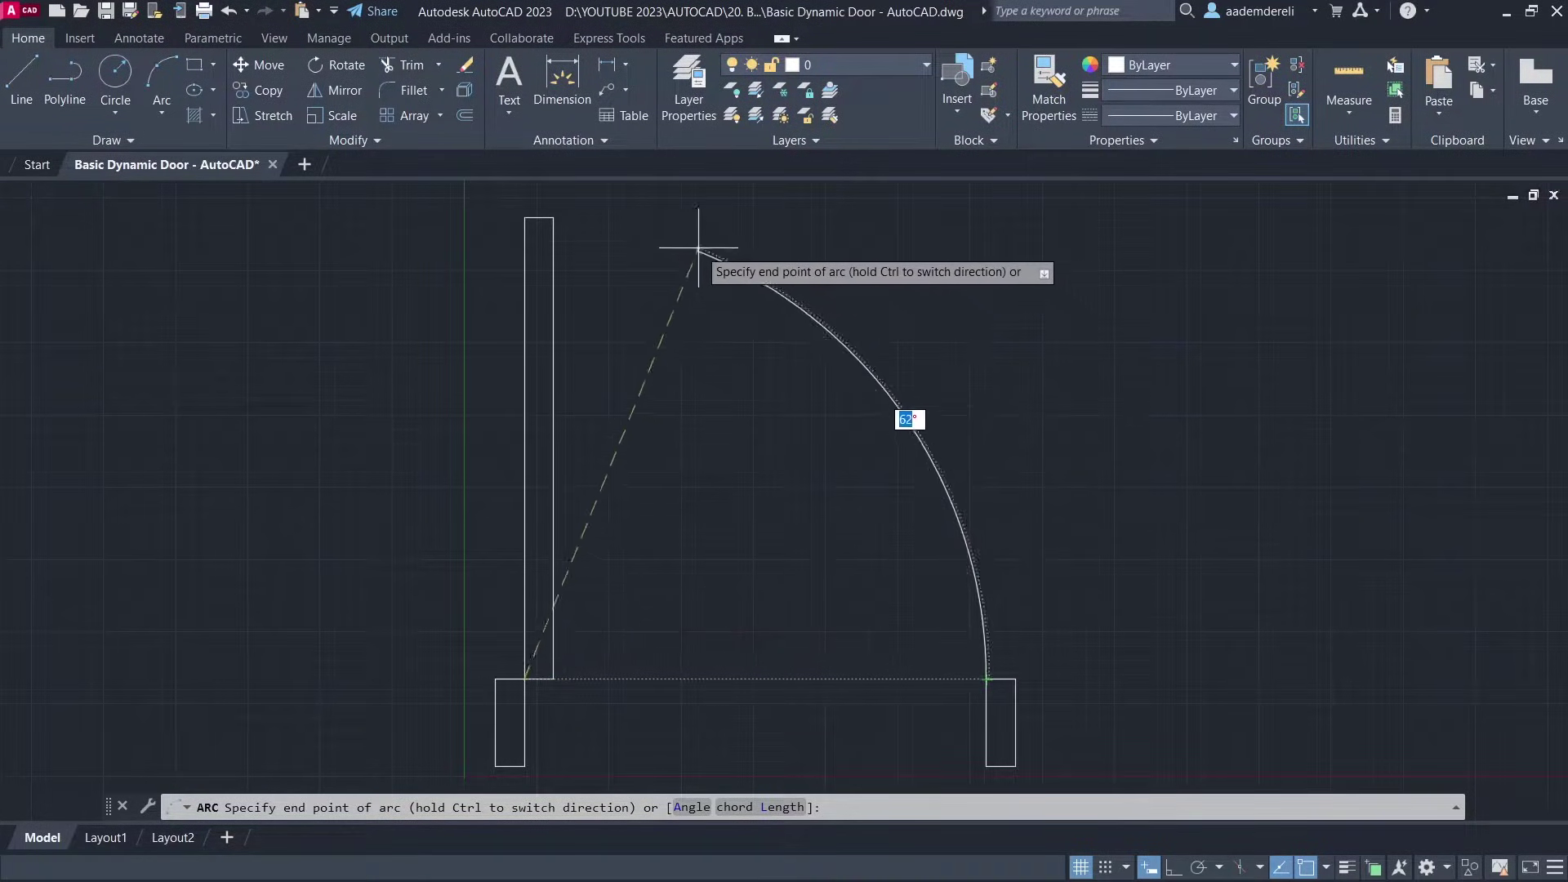
{"action": "left_click", "coordinate": [524, 217]}
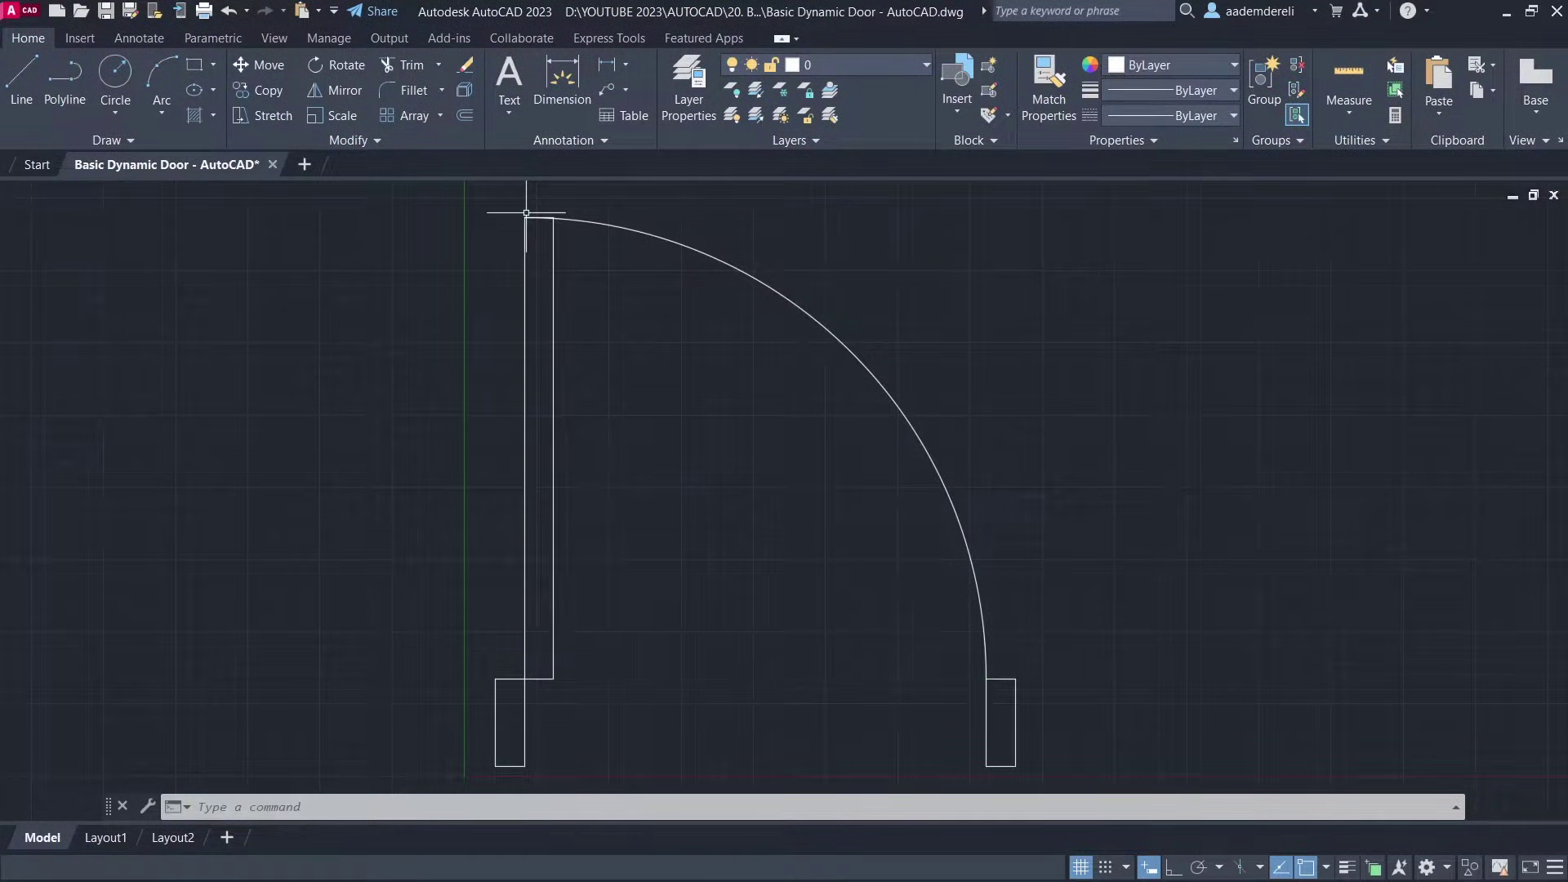
Step: Draw a wall rectangle from the left jamb's lower-left to the right jamb's top-right corner
{"action": "type", "text": "rec"}
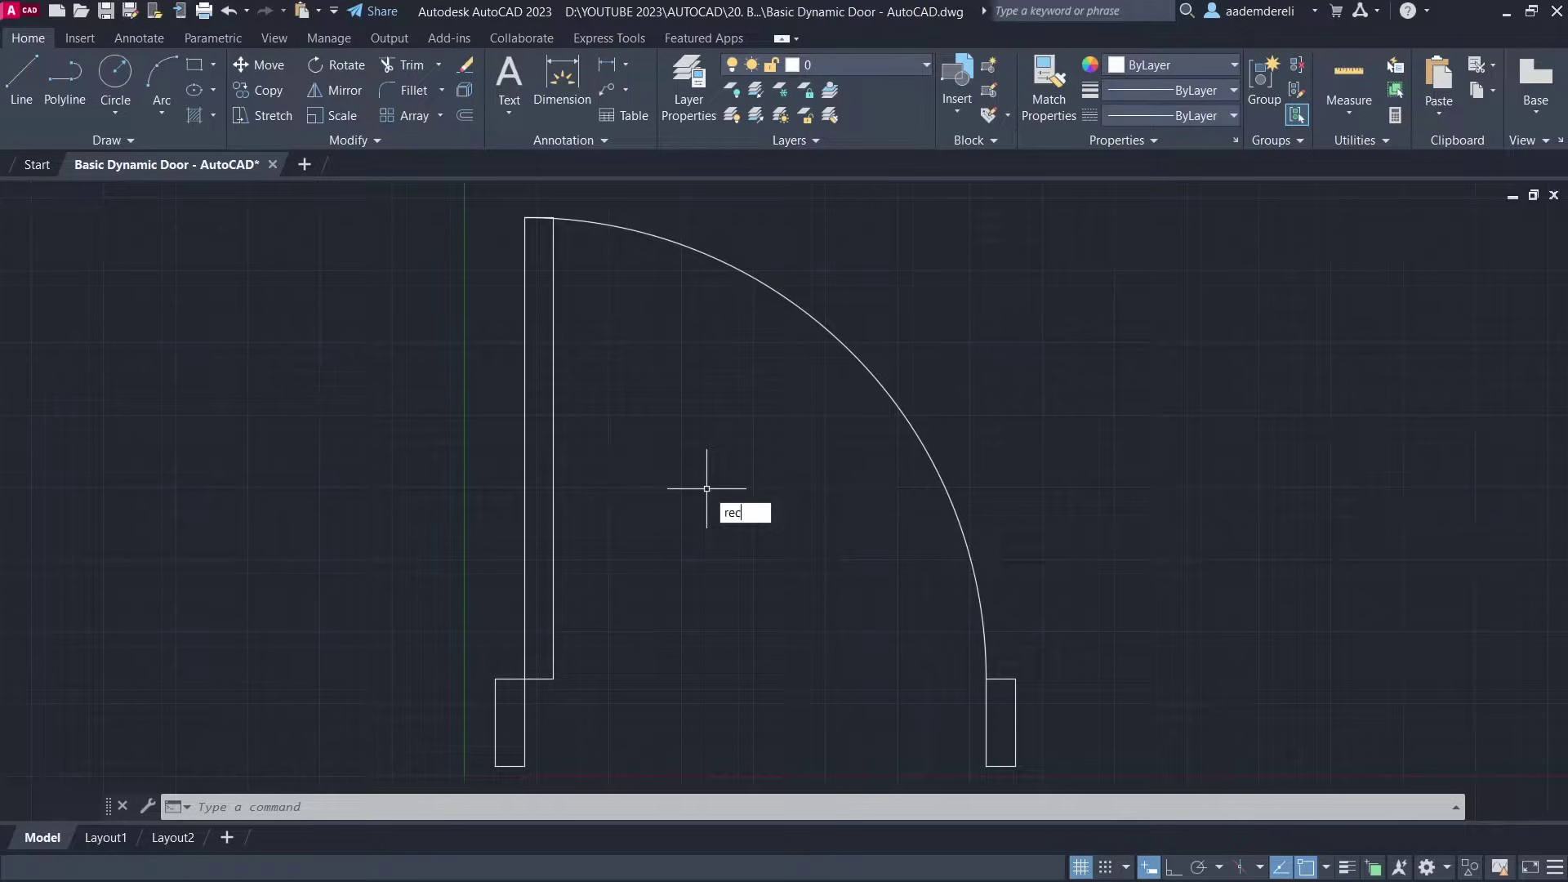
{"action": "key", "text": "Return"}
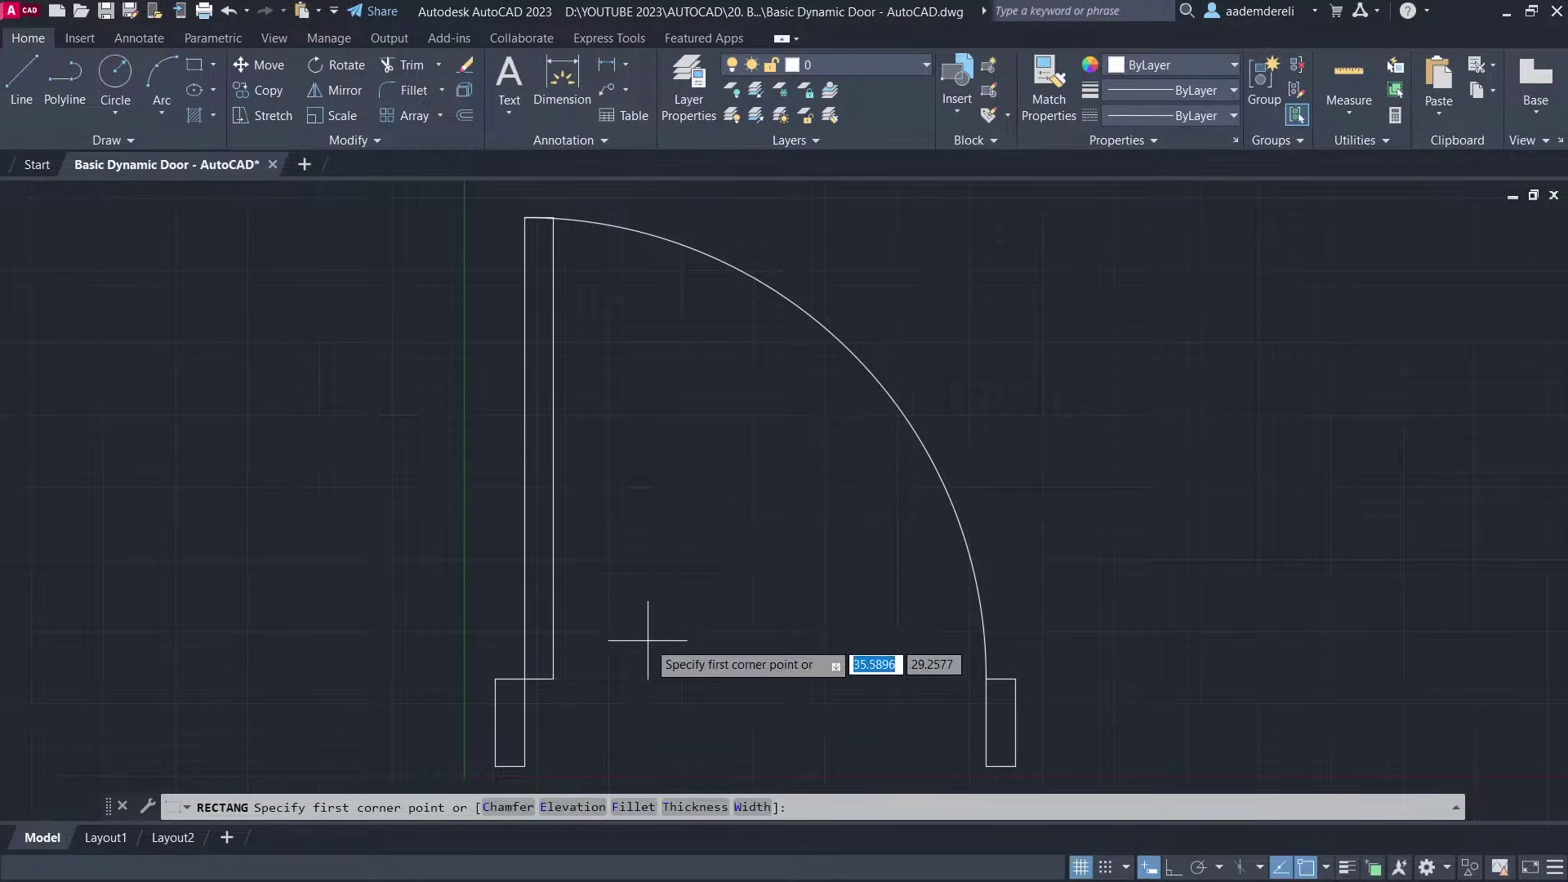
{"action": "left_click", "coordinate": [495, 766]}
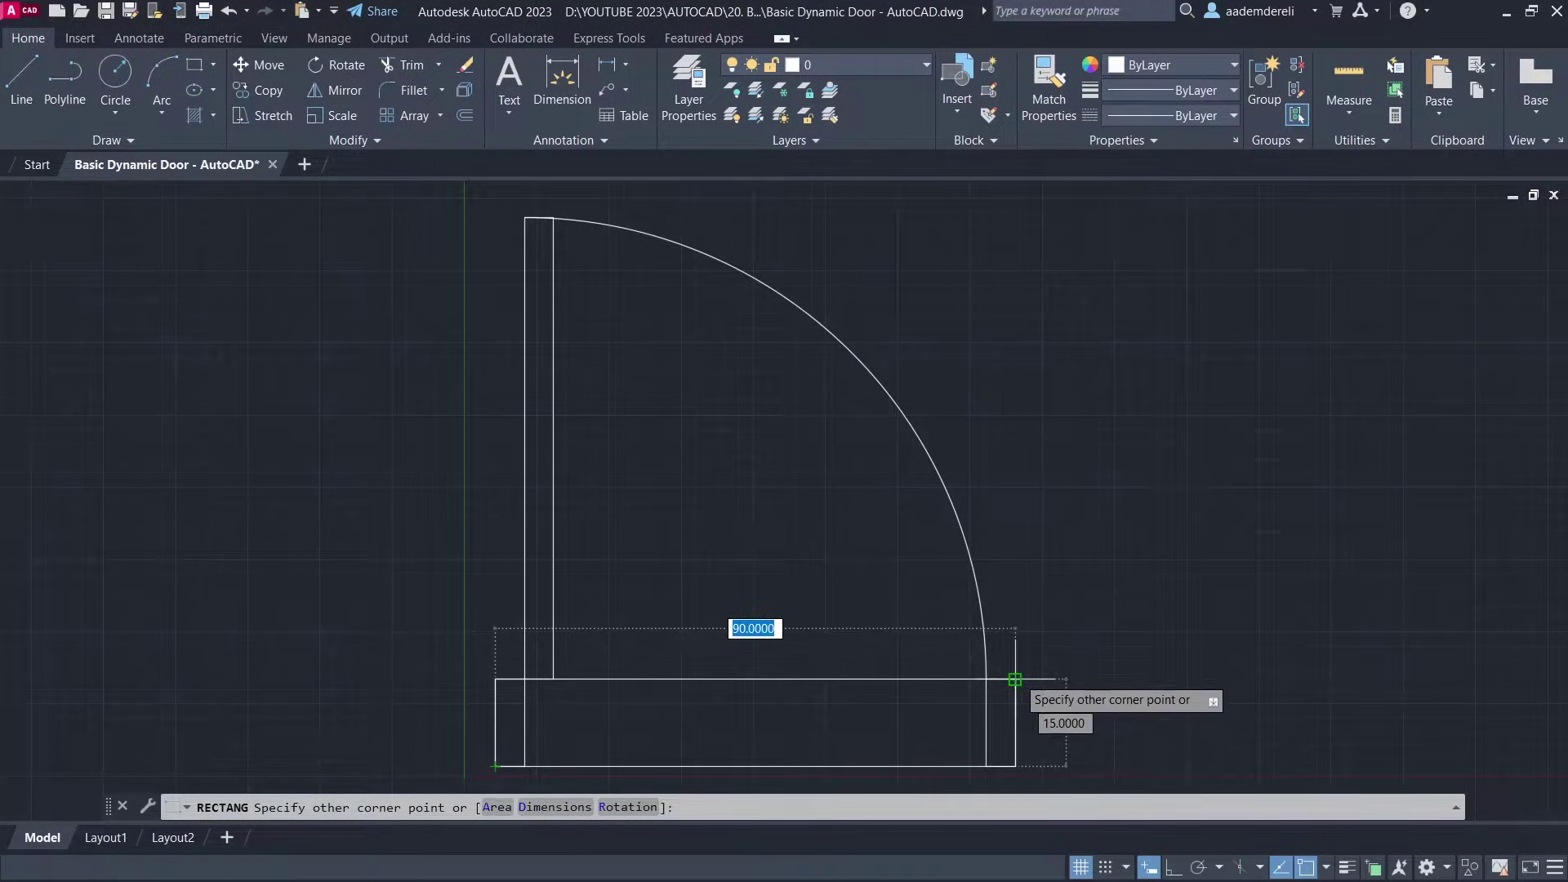
{"action": "left_click", "coordinate": [1014, 679]}
Step: Grip-stretch the wall rectangle's top and bottom edges outward by 1 unit each
{"action": "left_click", "coordinate": [858, 678]}
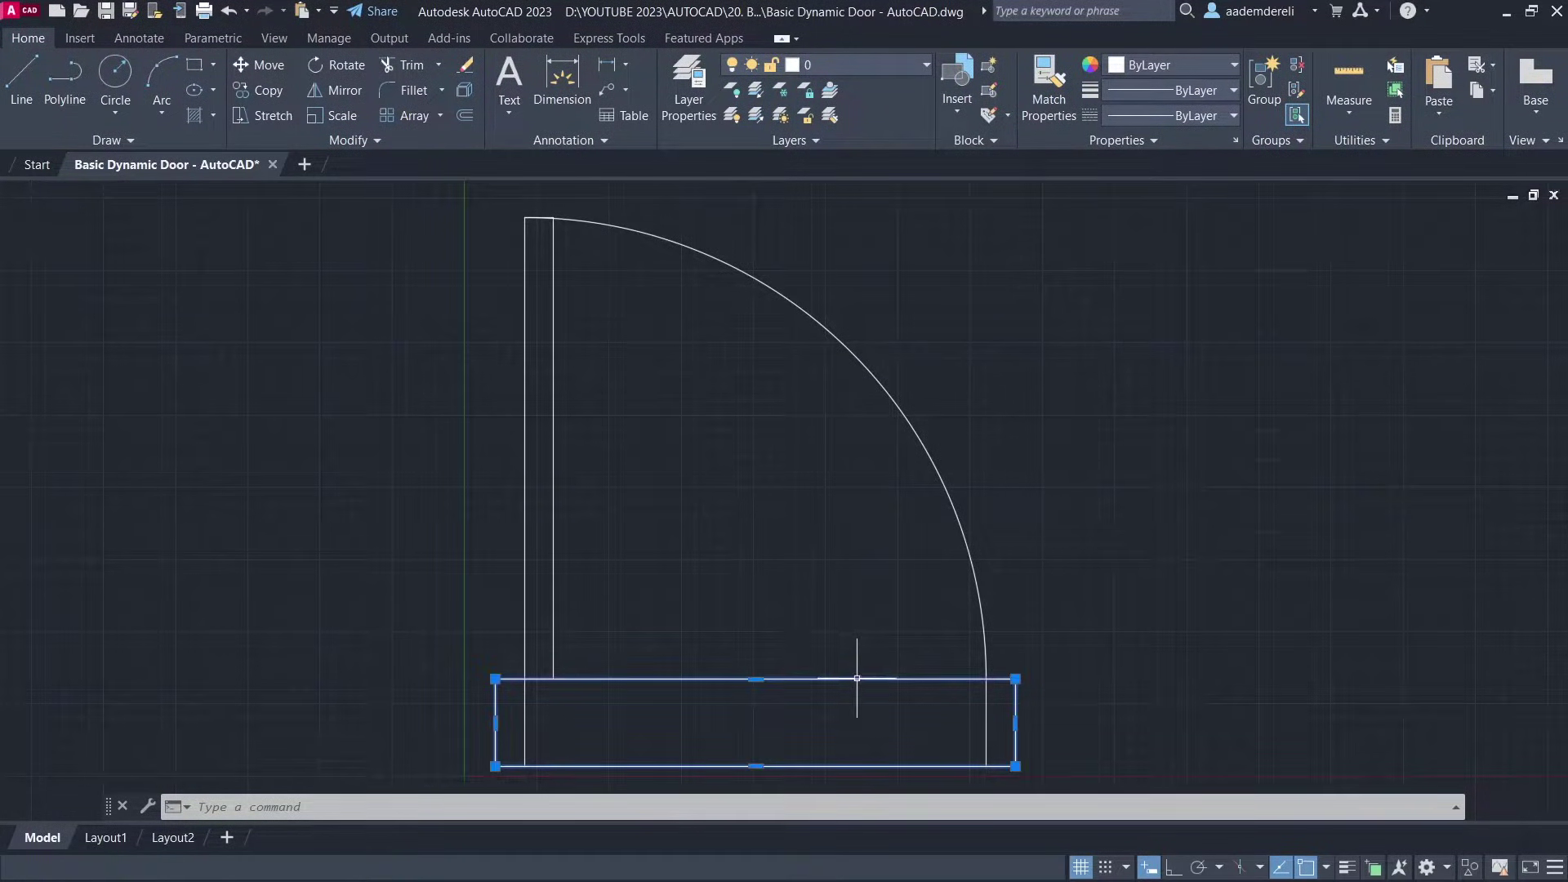
{"action": "left_click", "coordinate": [754, 678]}
{"action": "type", "text": "1"}
{"action": "key", "text": "Return"}
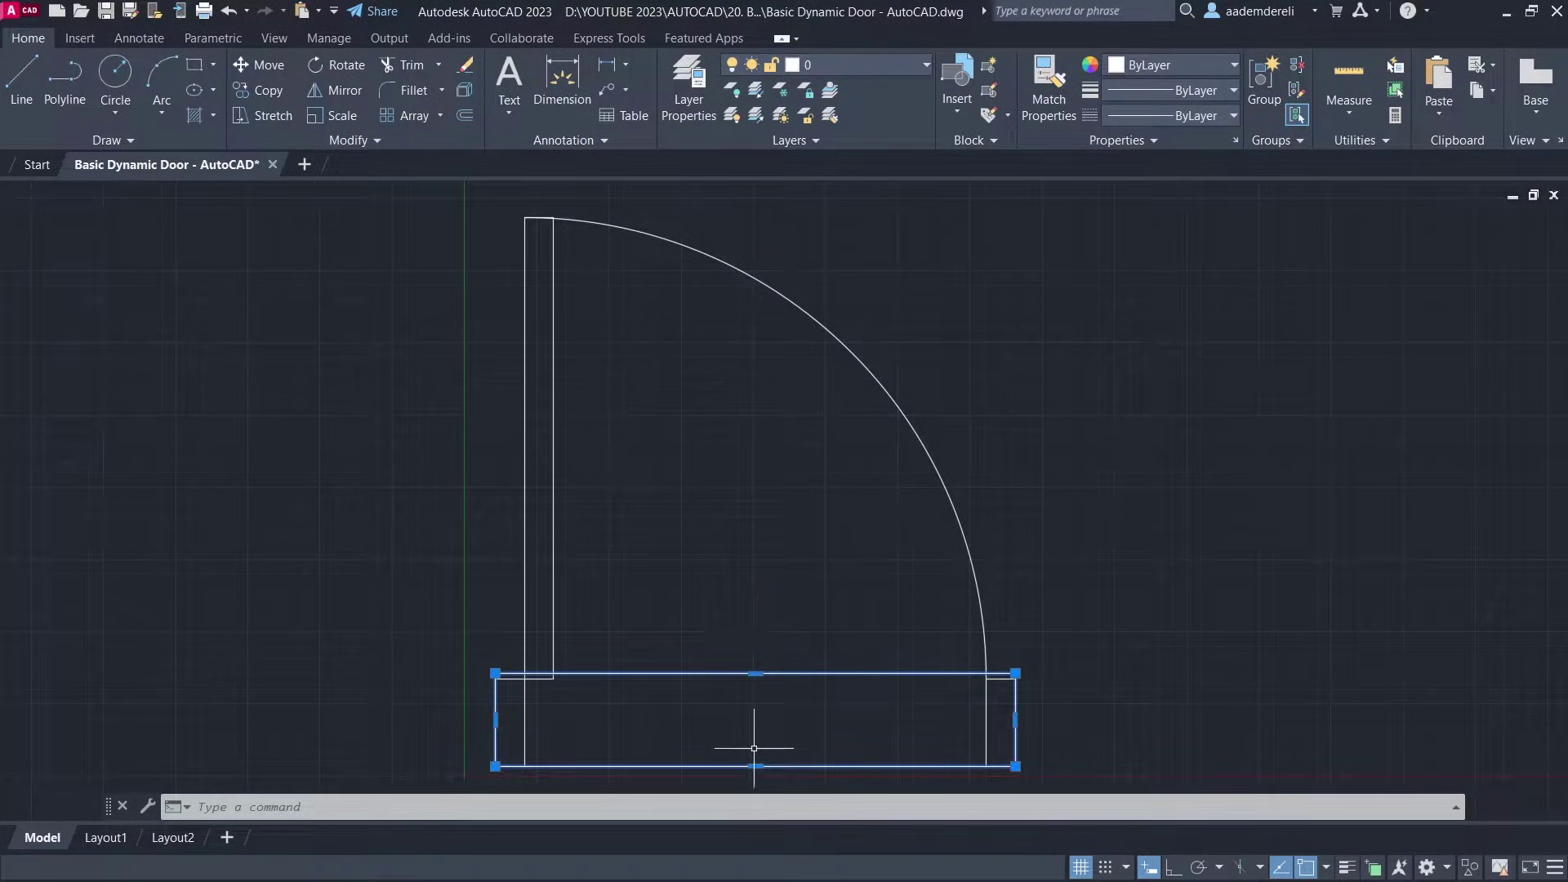
{"action": "left_click", "coordinate": [756, 766]}
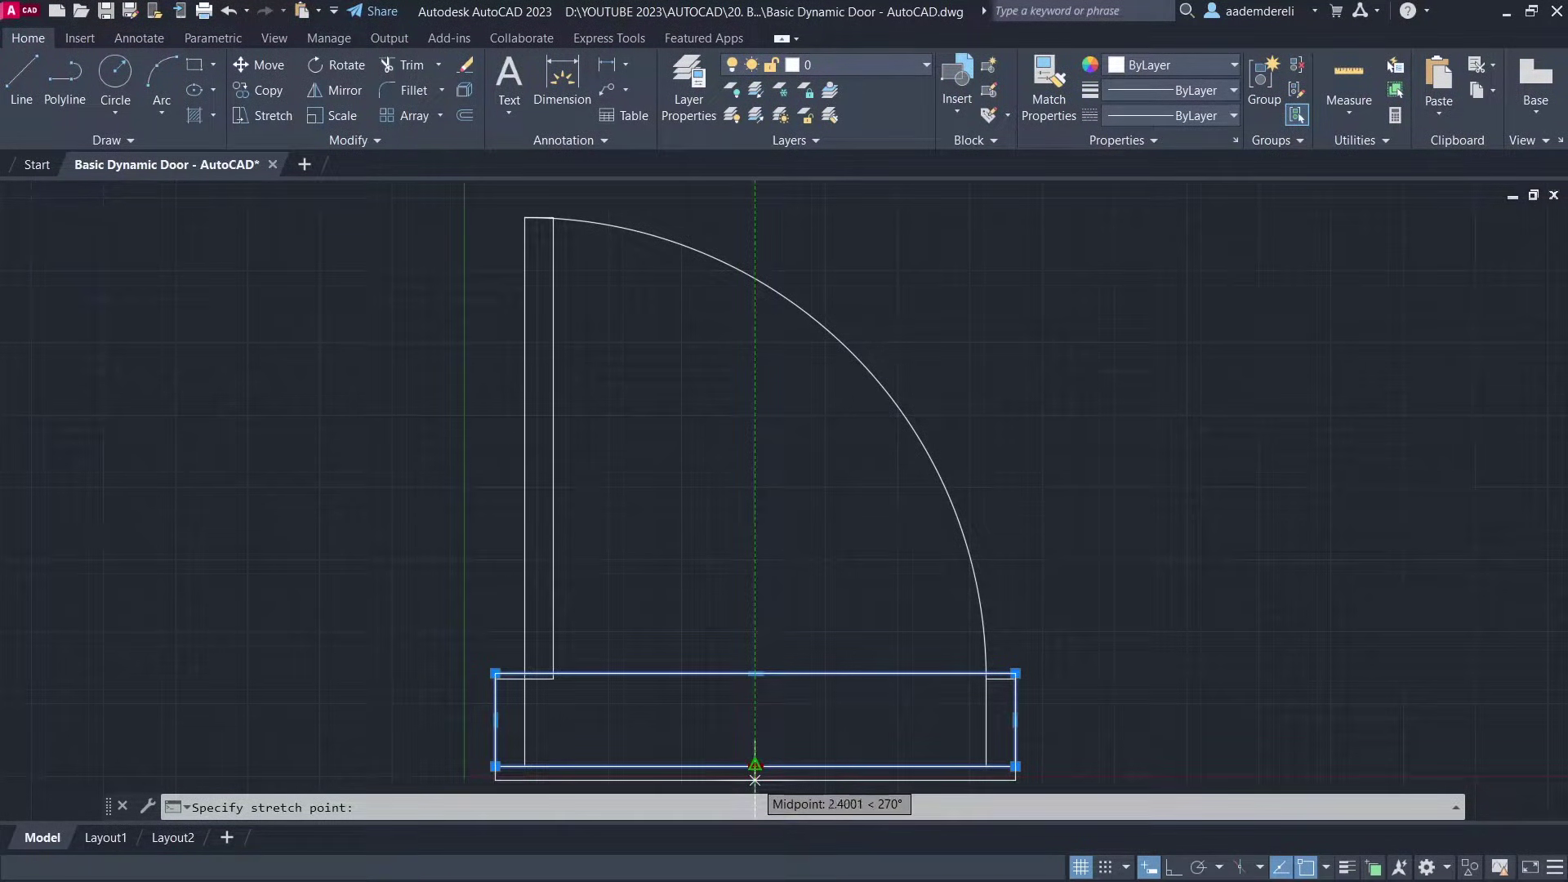
{"action": "type", "text": "1"}
{"action": "key", "text": "Return"}
{"action": "key", "text": "Escape"}
Step: Convert the wall rectangle into a wipeout and erase the original polyline
{"action": "type", "text": "Wi"}
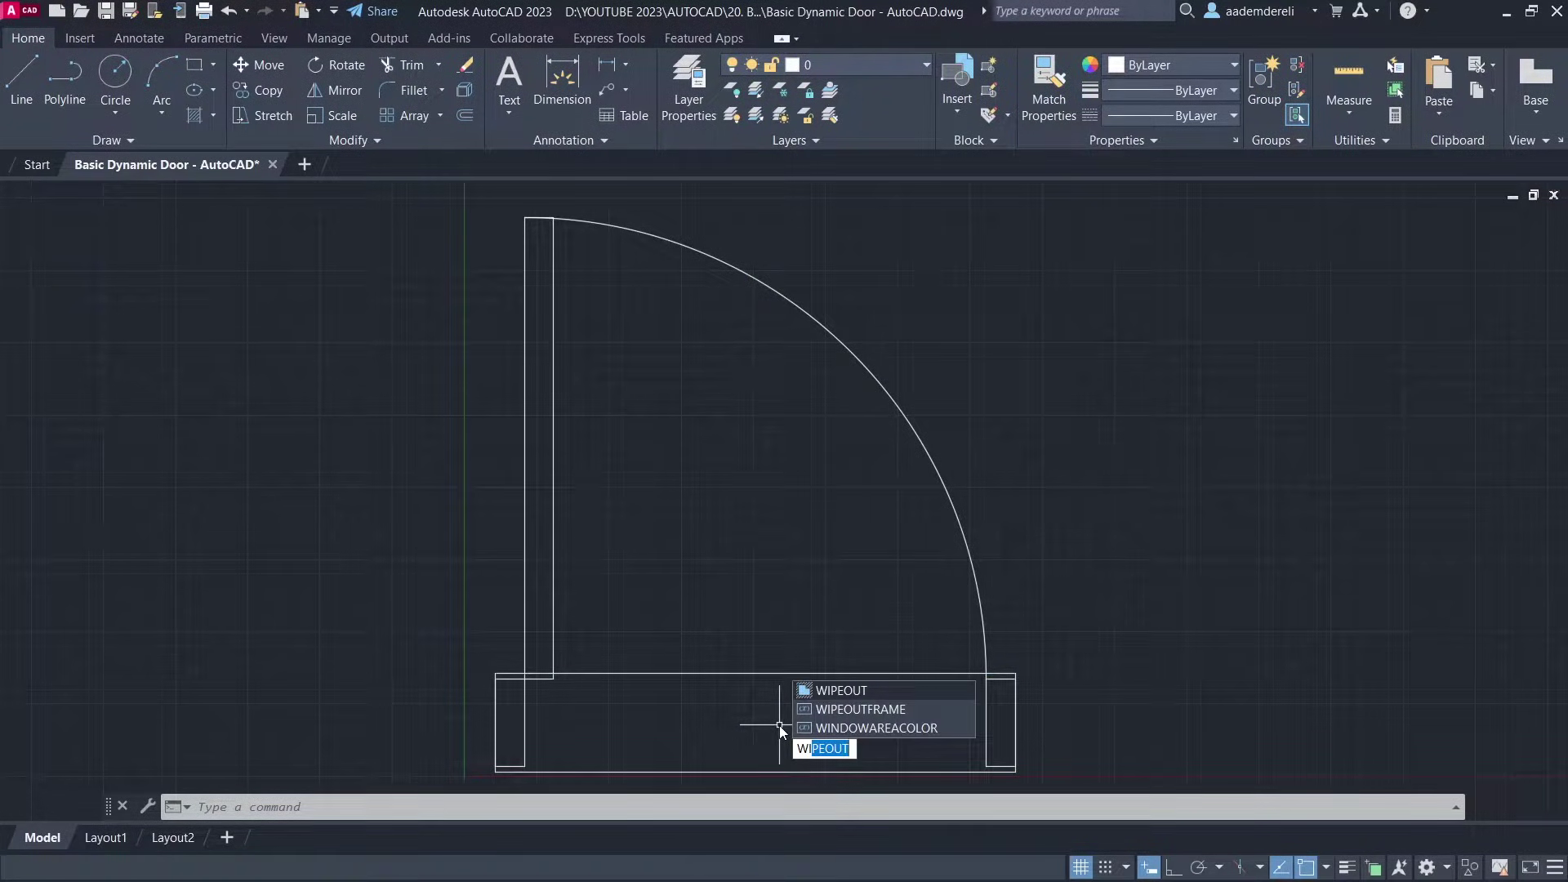
{"action": "key", "text": "Return"}
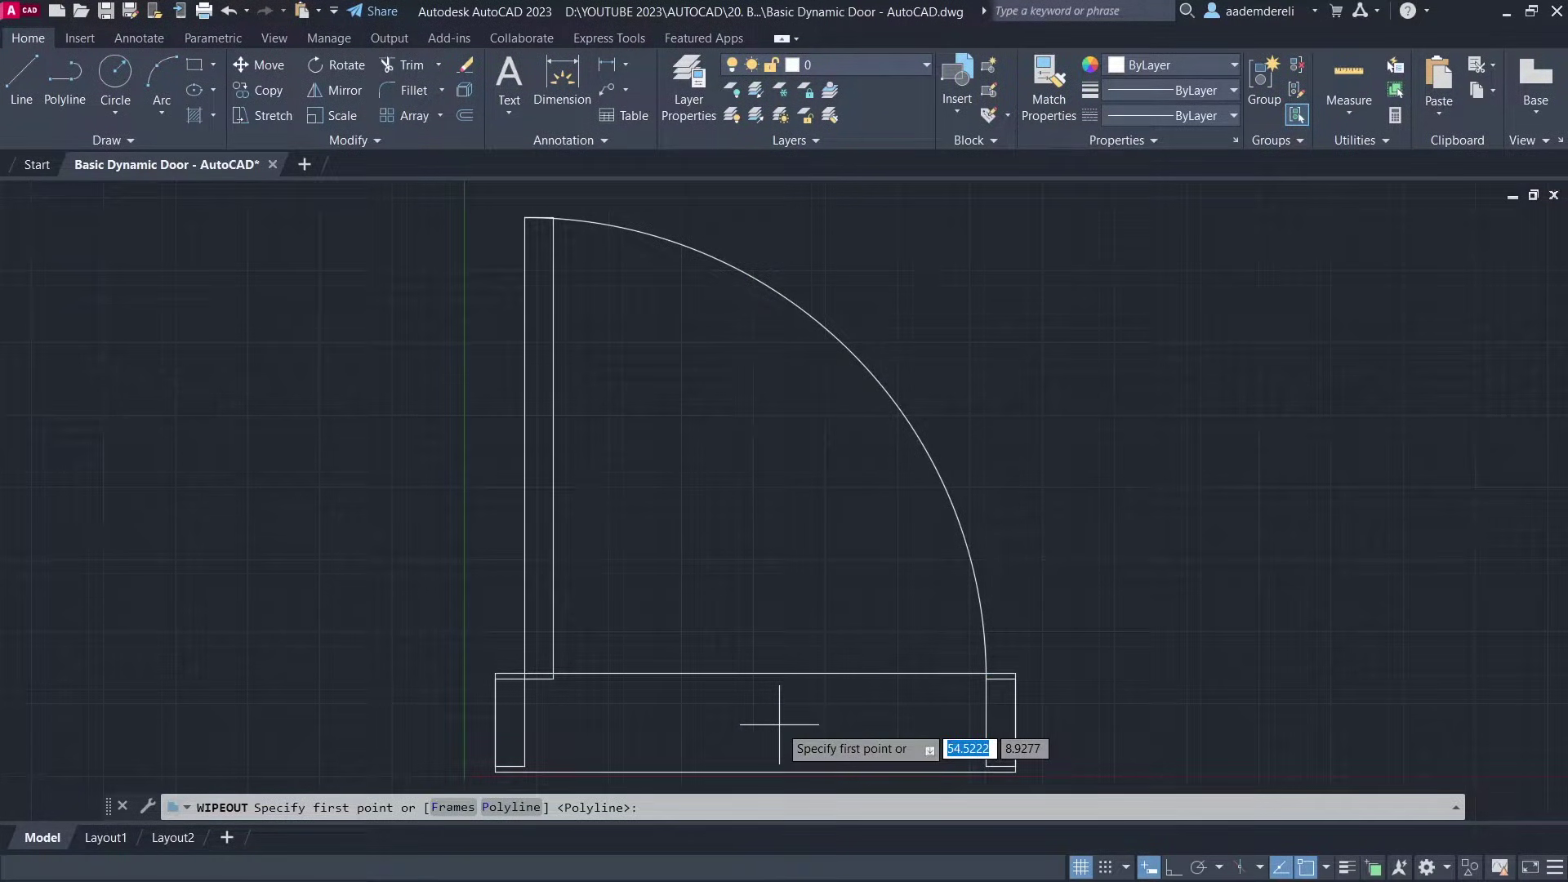
{"action": "left_click", "coordinate": [529, 808]}
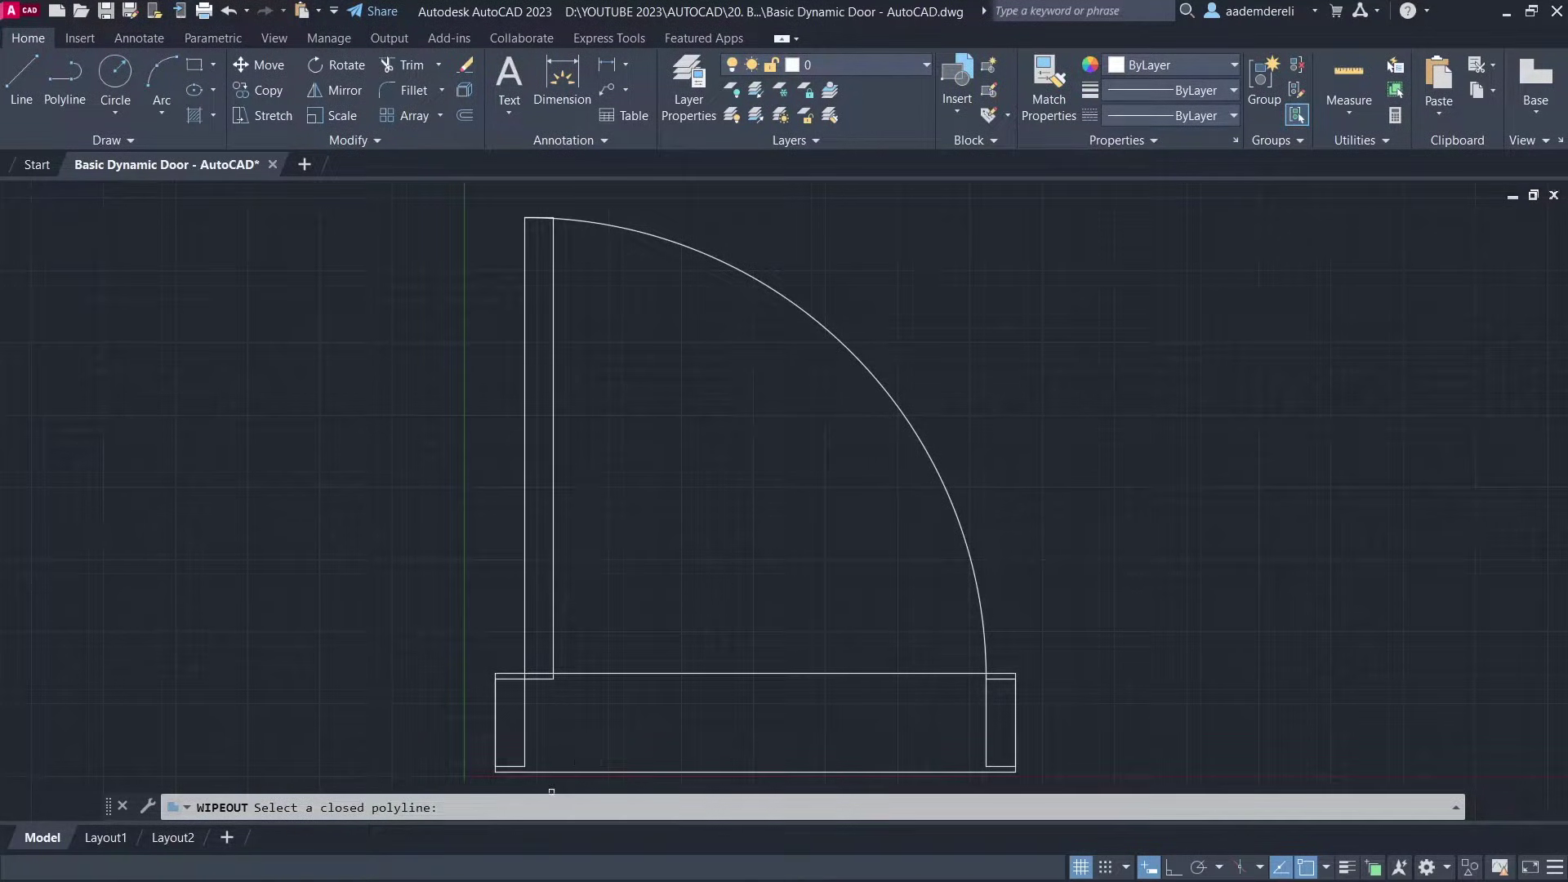
{"action": "left_click", "coordinate": [596, 674]}
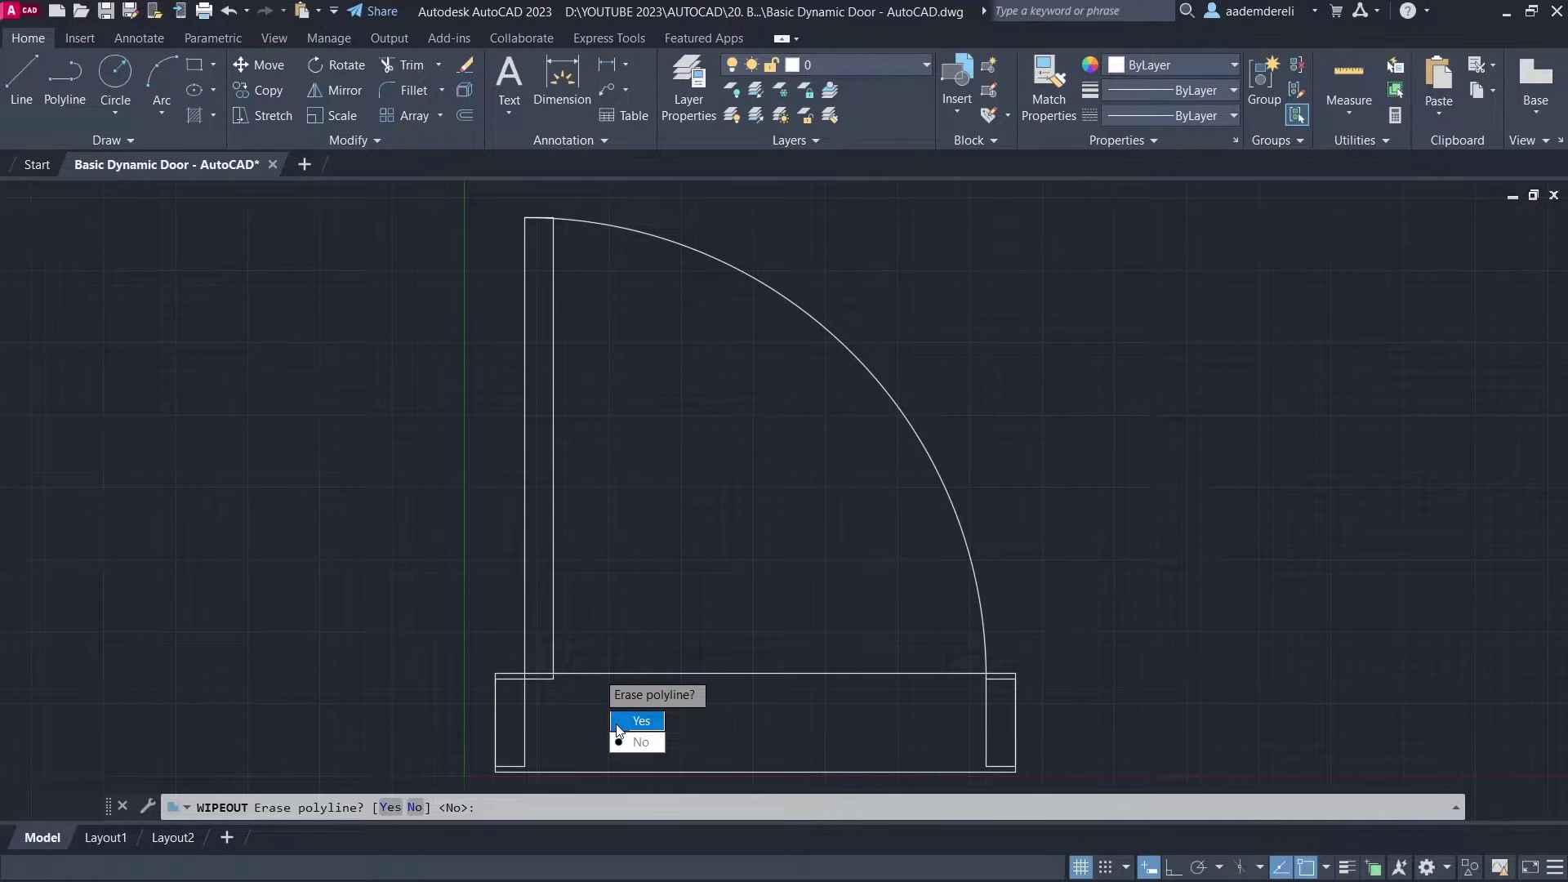
{"action": "left_click", "coordinate": [618, 721]}
Step: Send the wipeout to the back with Draw Order > Send to Back
{"action": "left_click", "coordinate": [634, 674]}
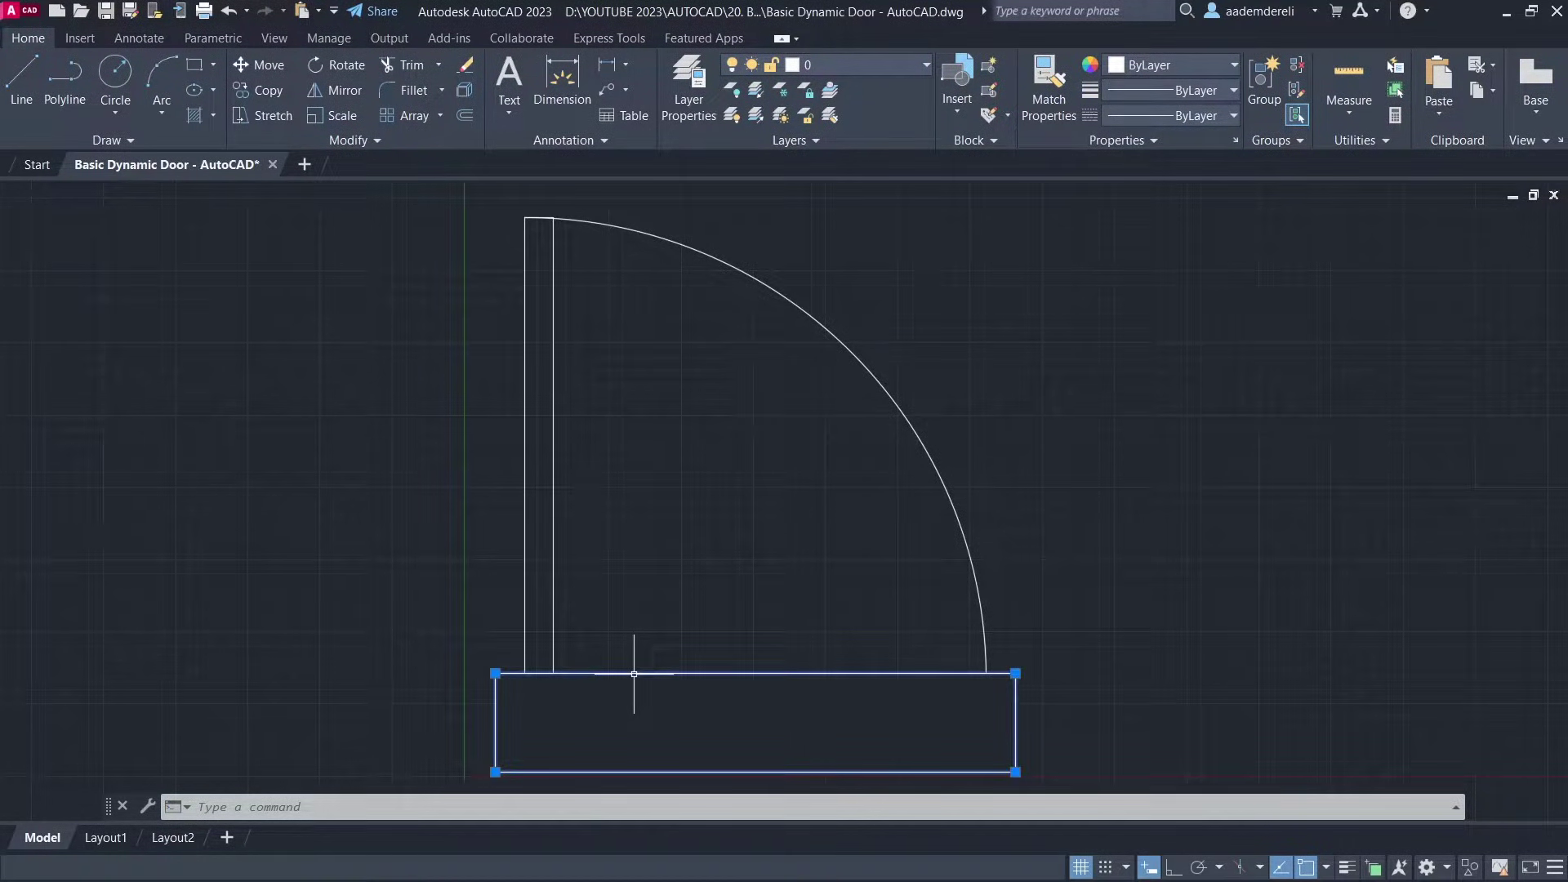
{"action": "right_click", "coordinate": [634, 675]}
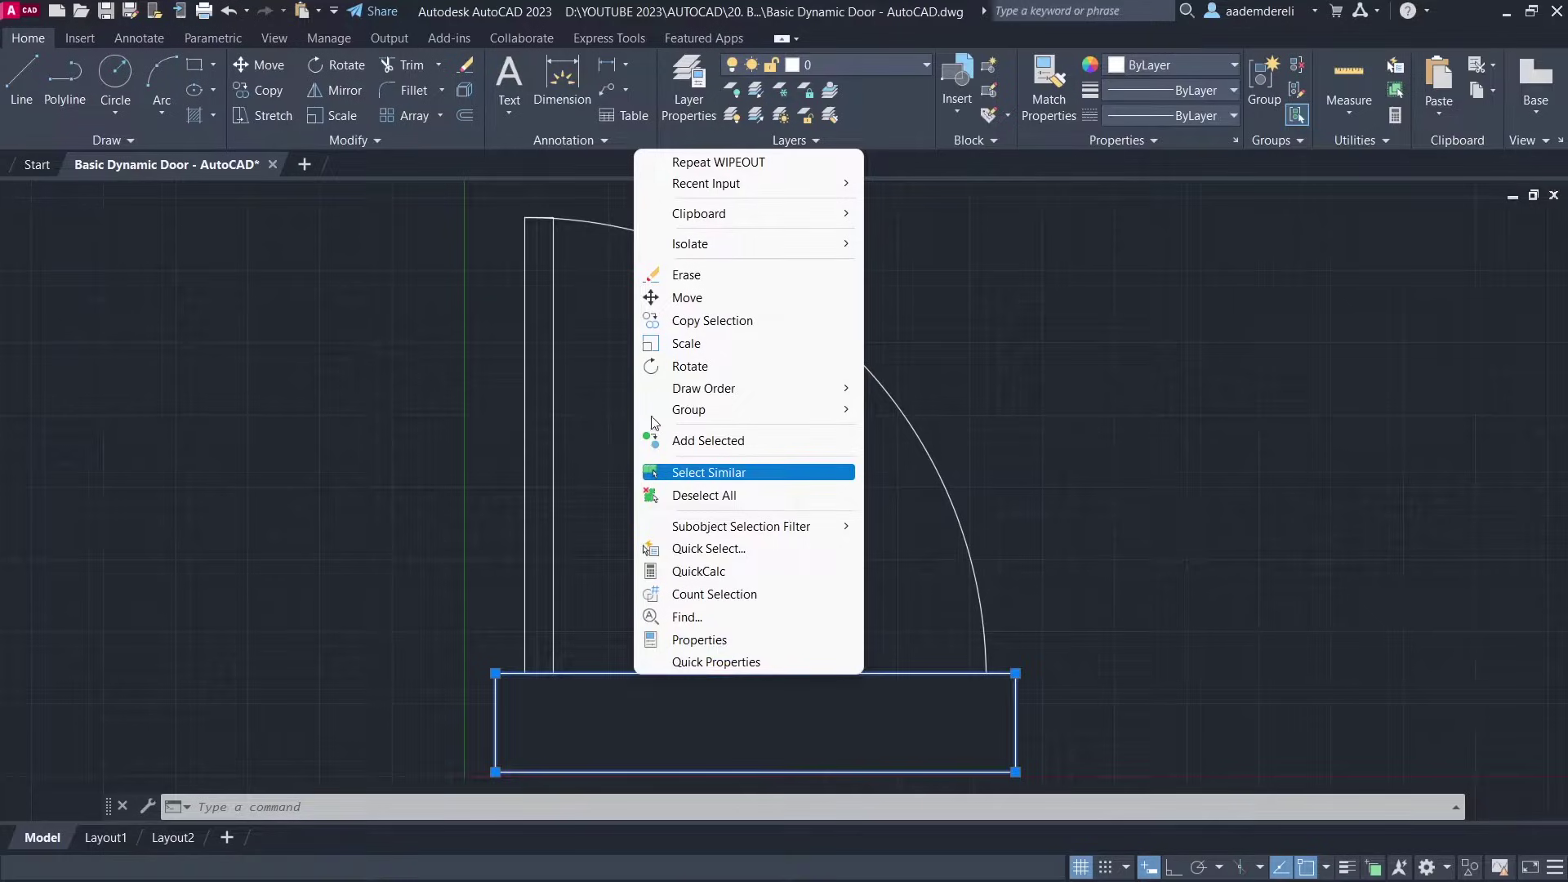
{"action": "mouse_move", "coordinate": [734, 390]}
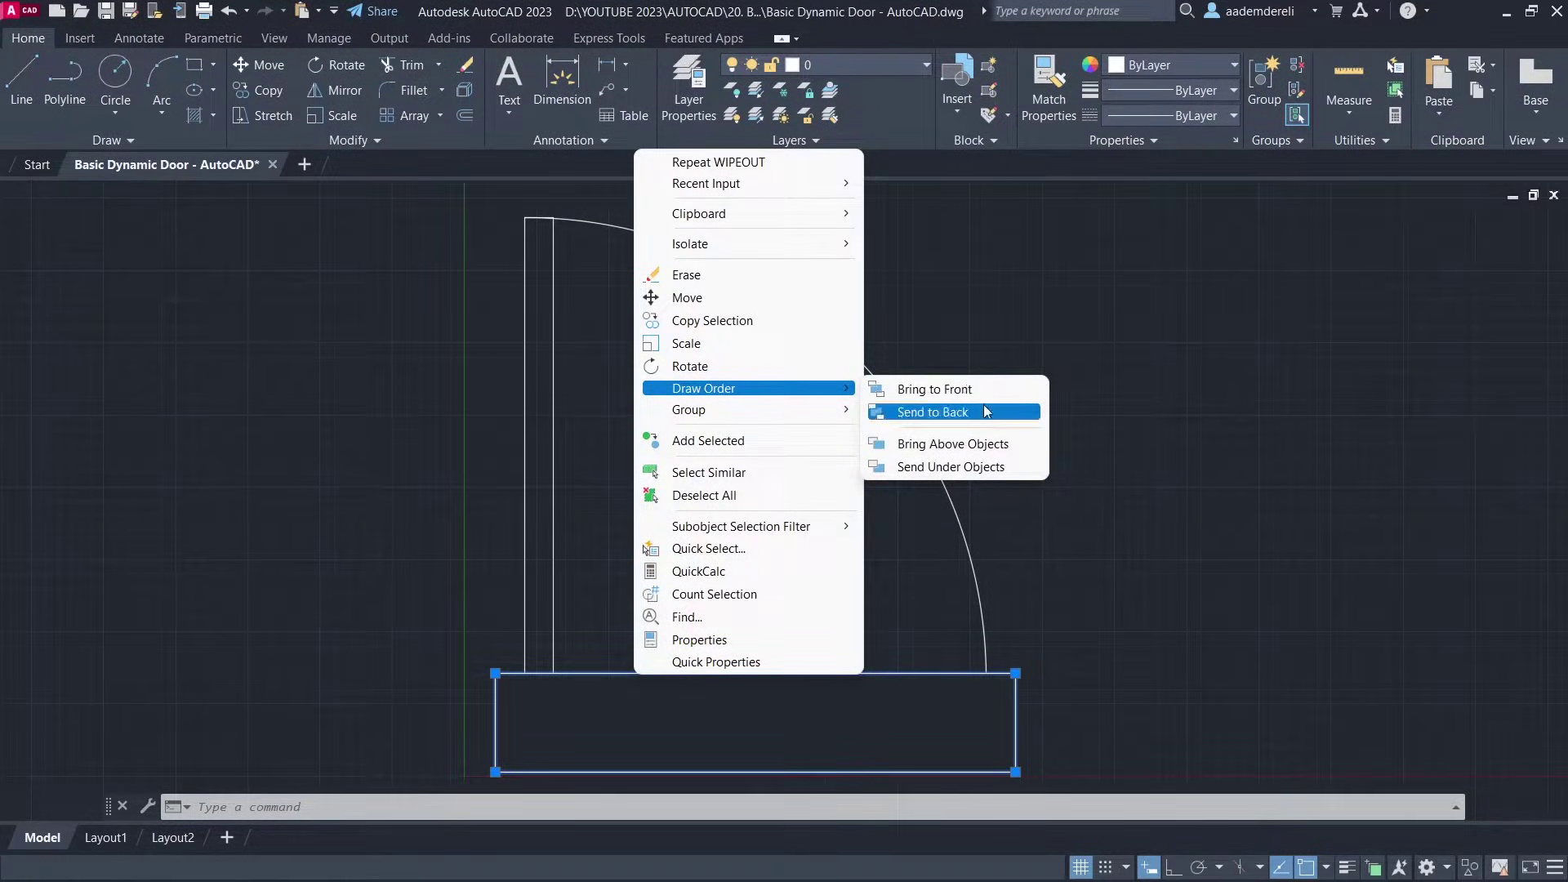
{"action": "left_click", "coordinate": [998, 415]}
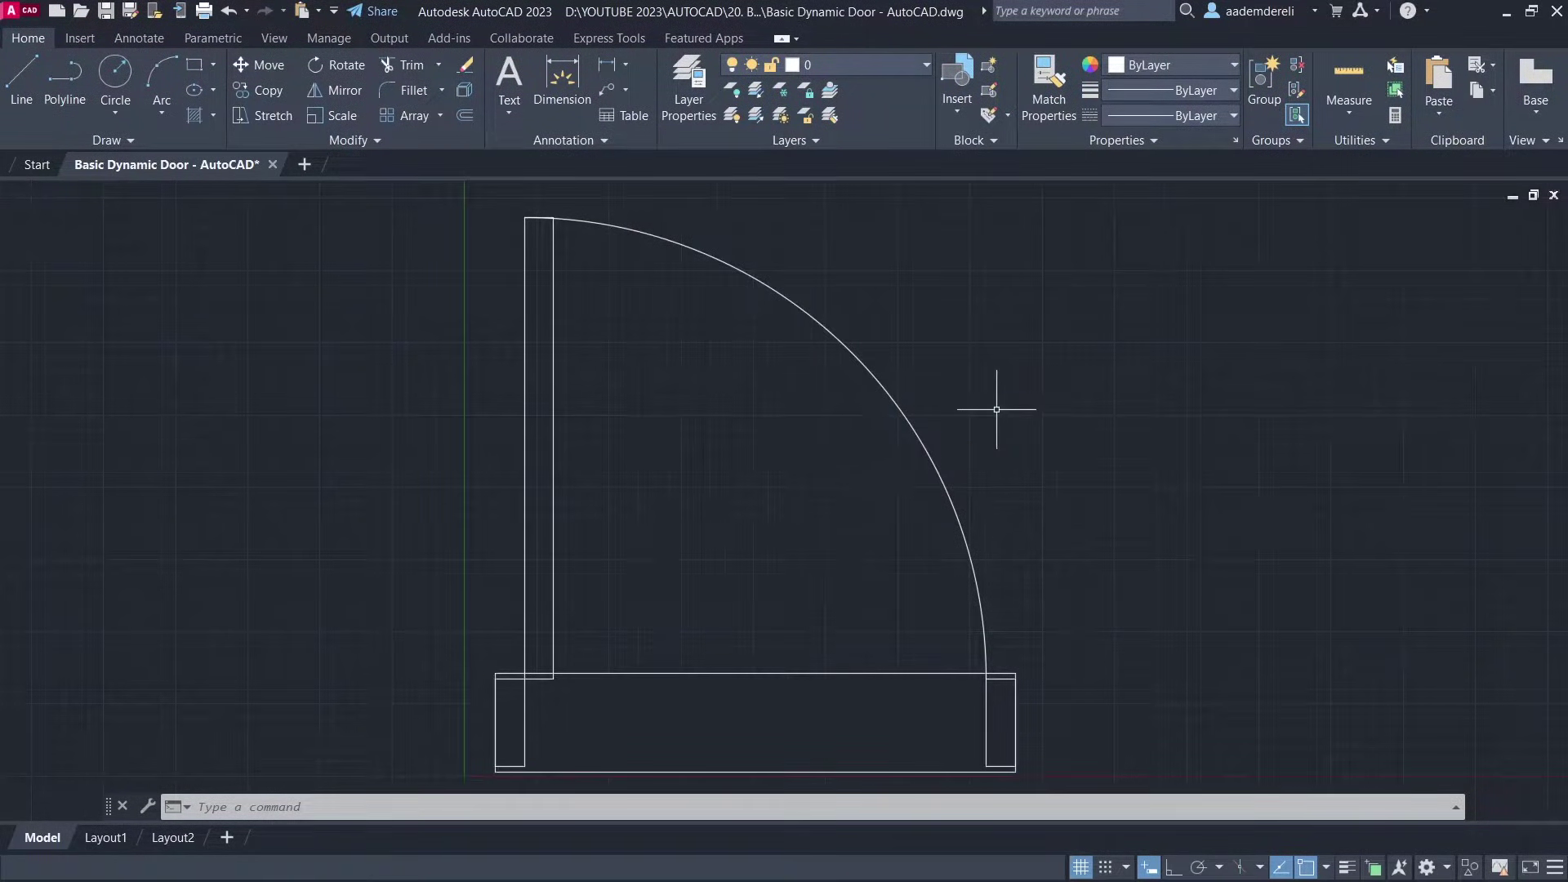
Step: Turn wipeout frames off through the WIPEOUT Frames option
{"action": "type", "text": "WI"}
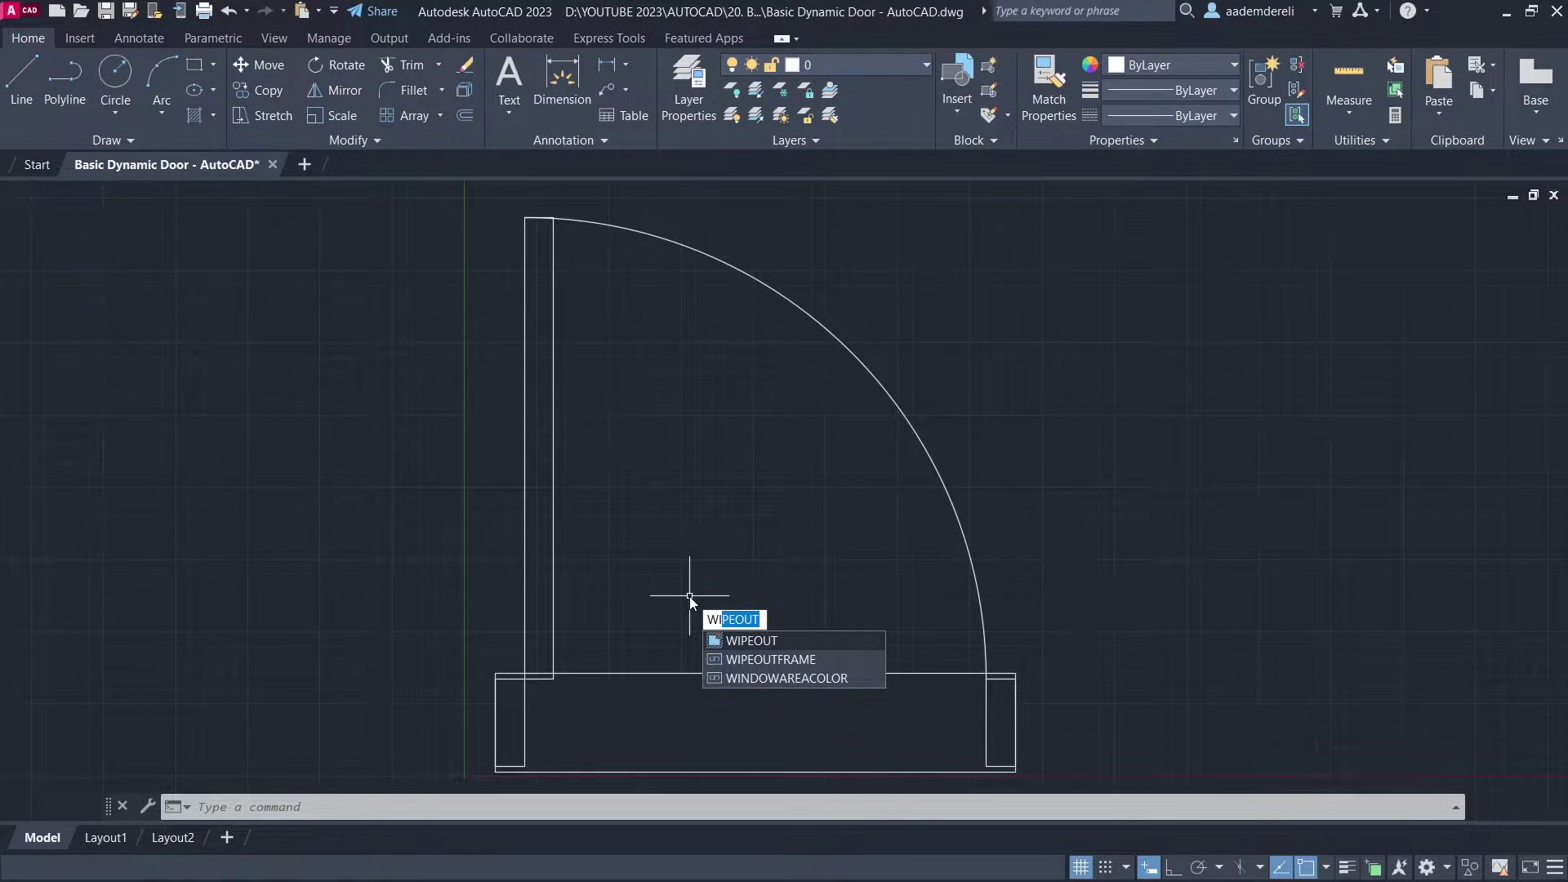
{"action": "key", "text": "Return"}
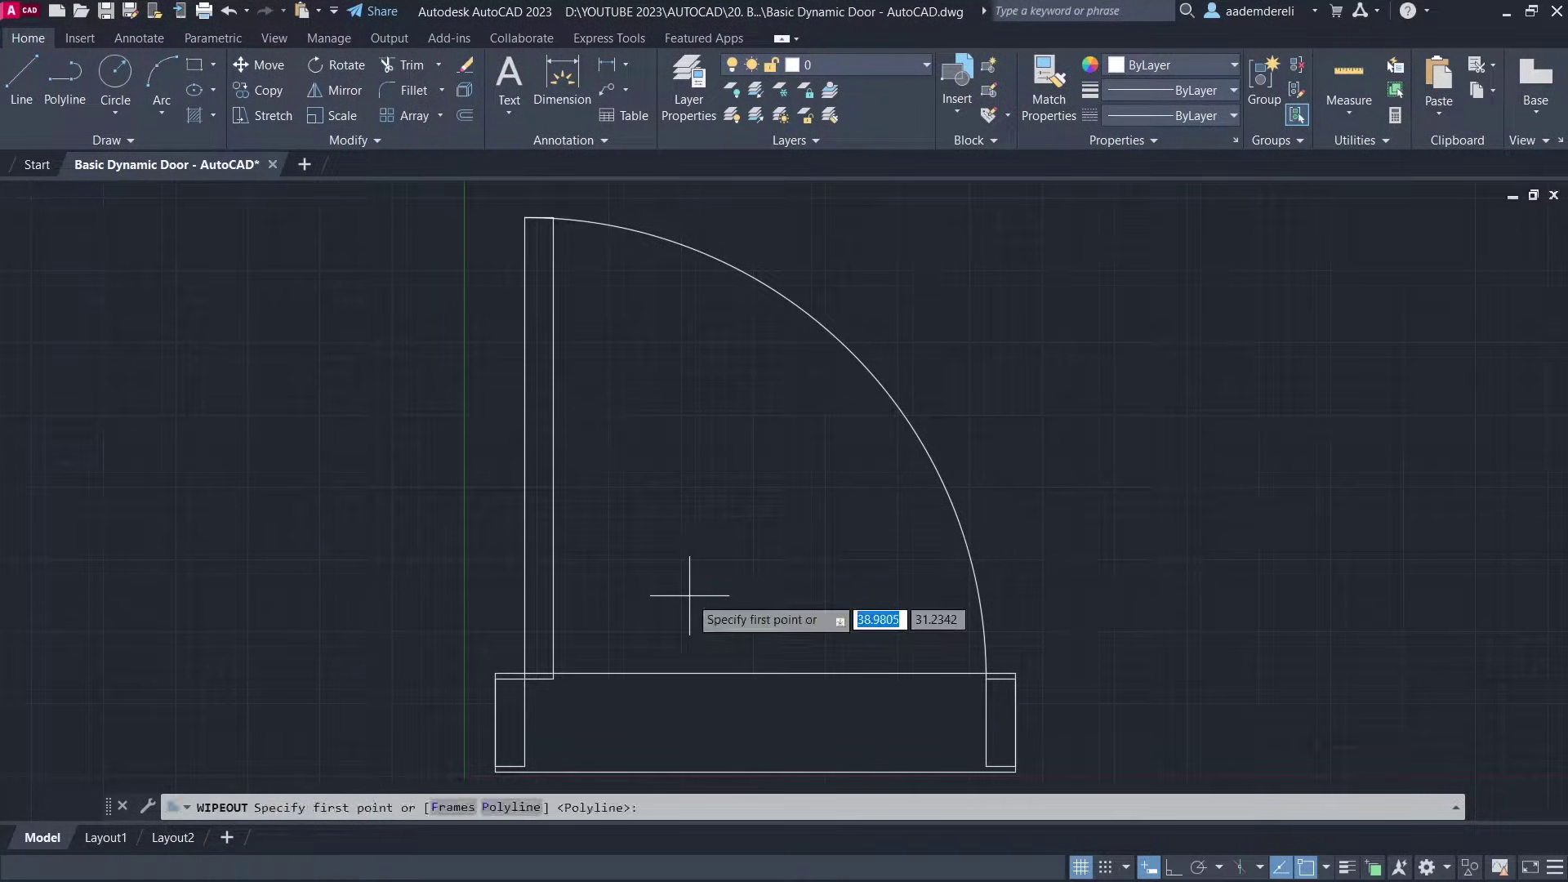
{"action": "left_click", "coordinate": [451, 807]}
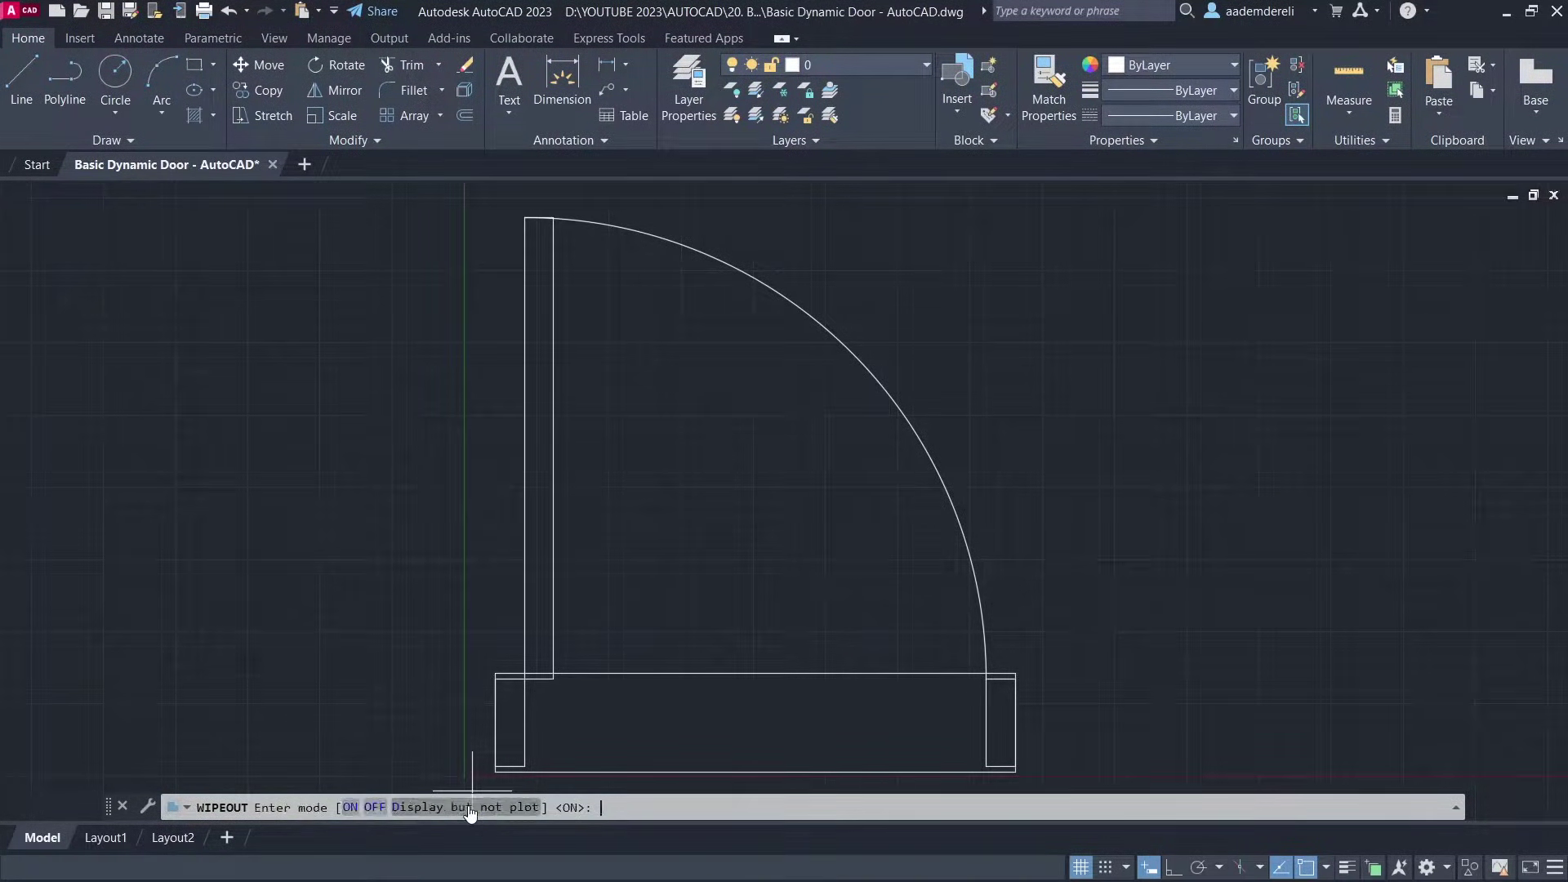
{"action": "left_click", "coordinate": [373, 807]}
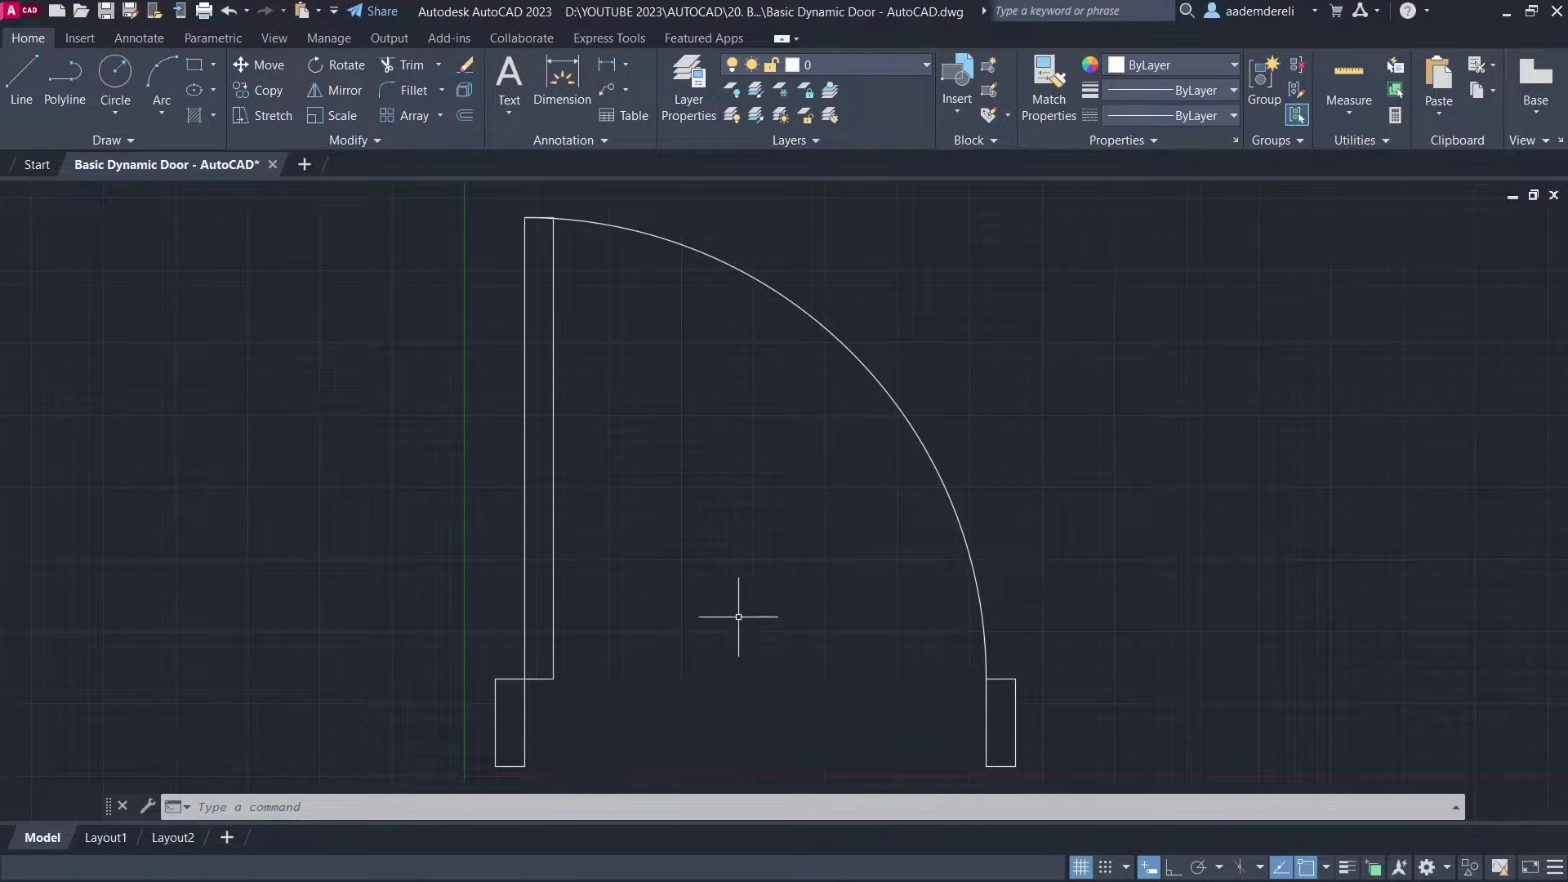
Step: Define block My_First_Dynamic_Block and window-select all the door objects
{"action": "type", "text": "B"}
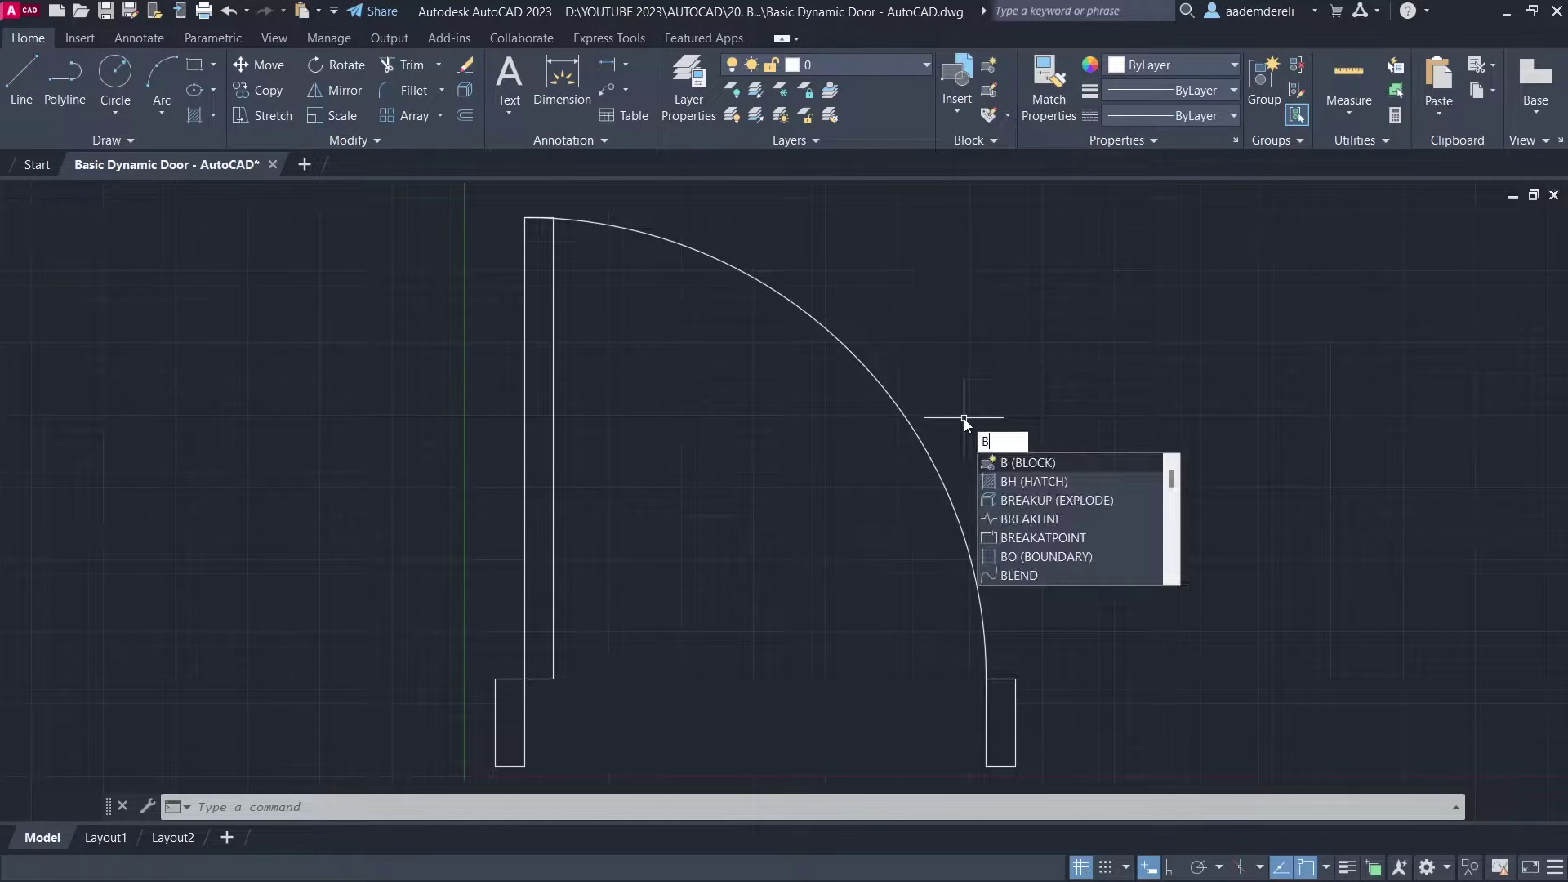
{"action": "key", "text": "Return"}
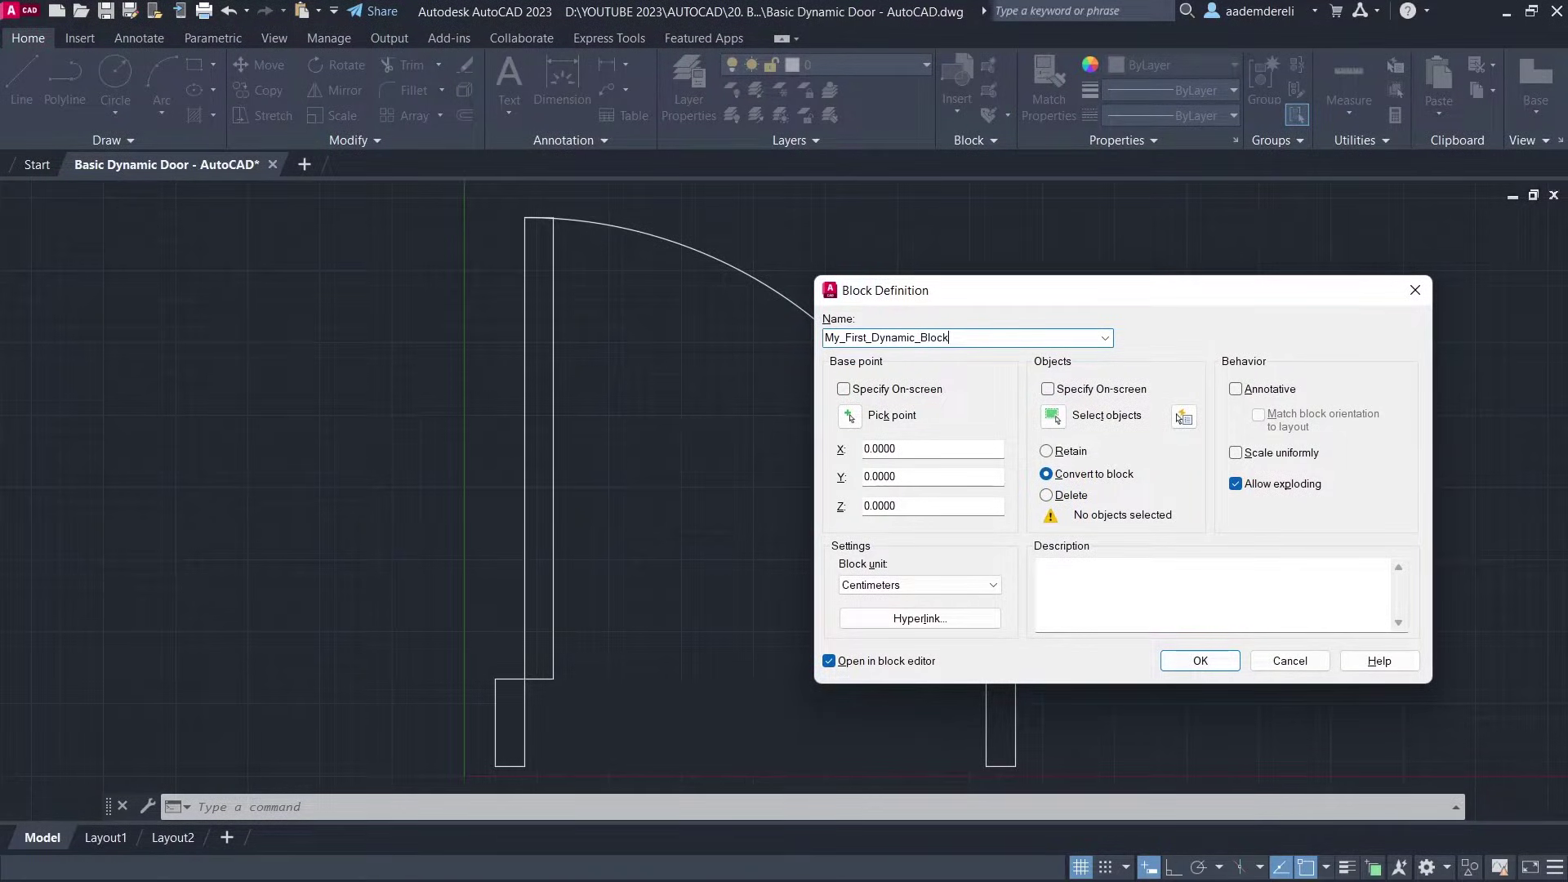
{"action": "left_click", "coordinate": [1052, 417]}
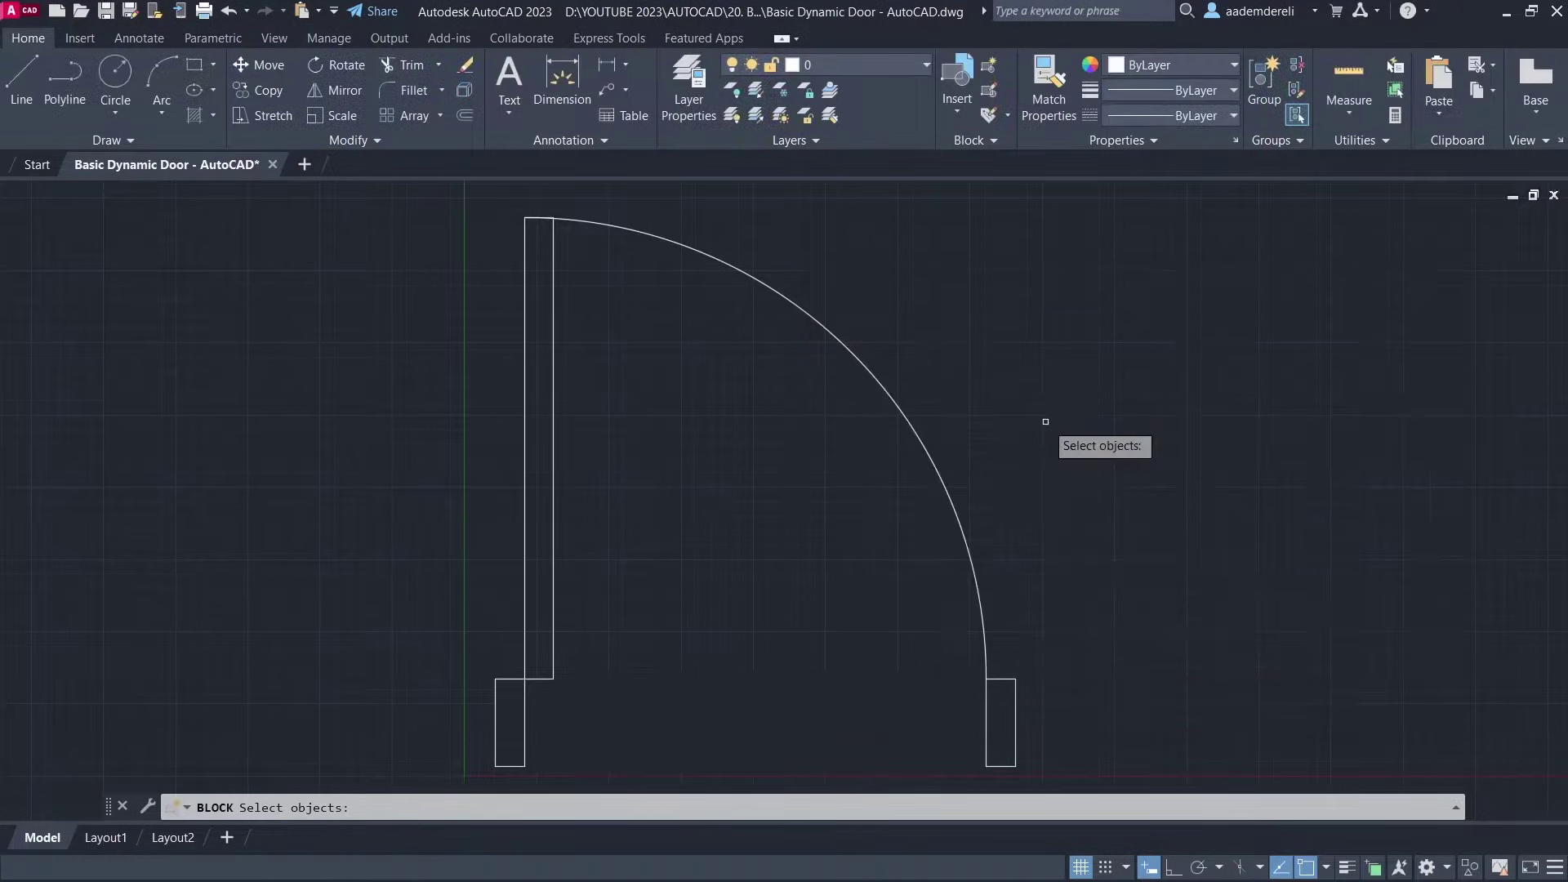
{"action": "left_click", "coordinate": [1049, 564]}
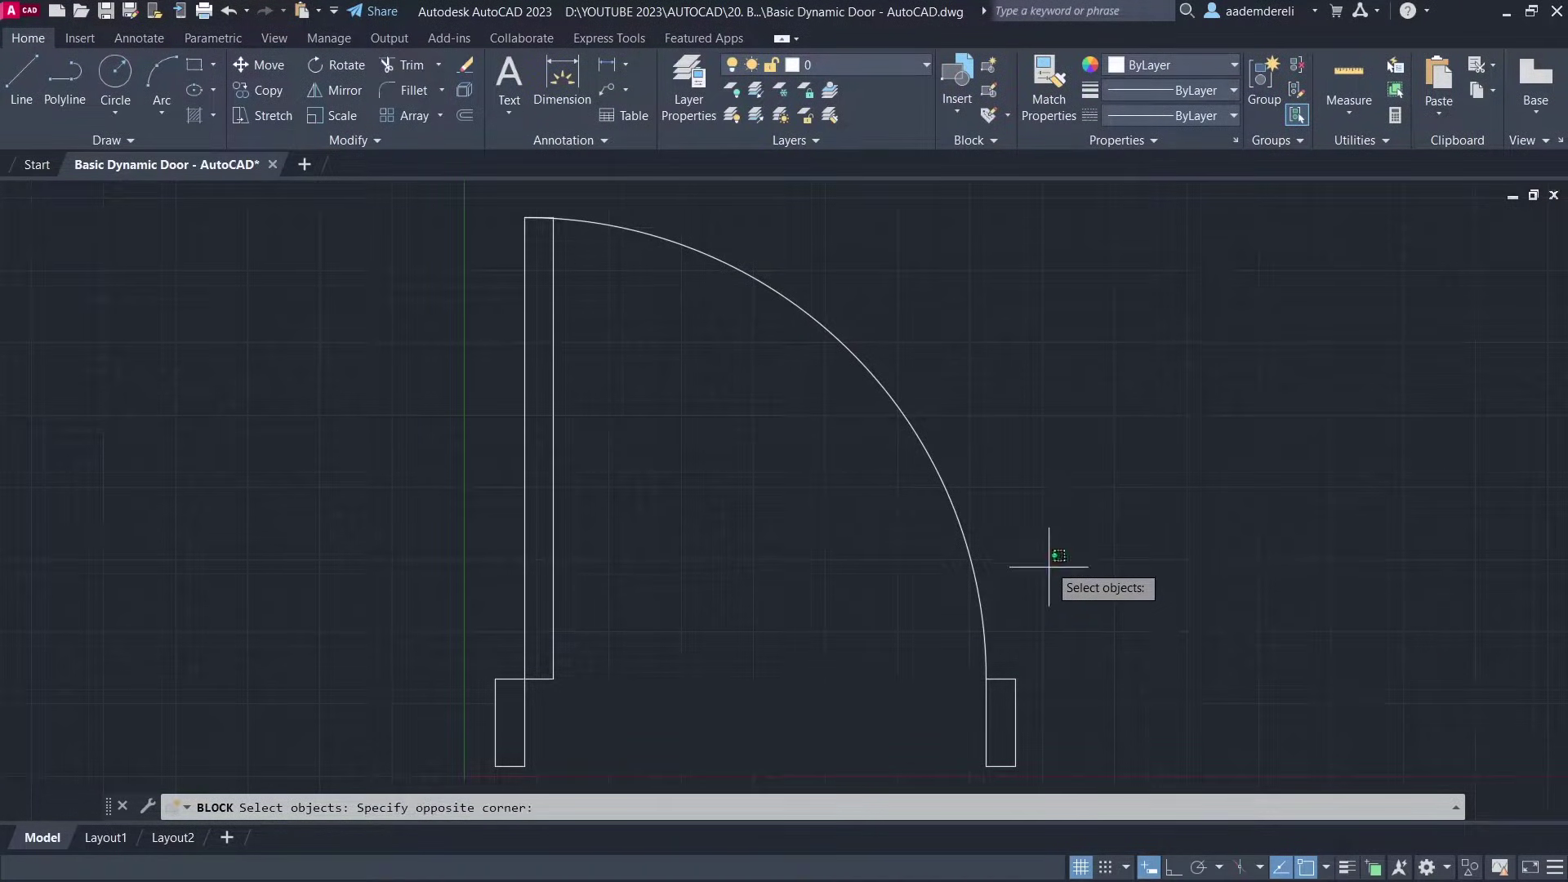
{"action": "left_click", "coordinate": [457, 777]}
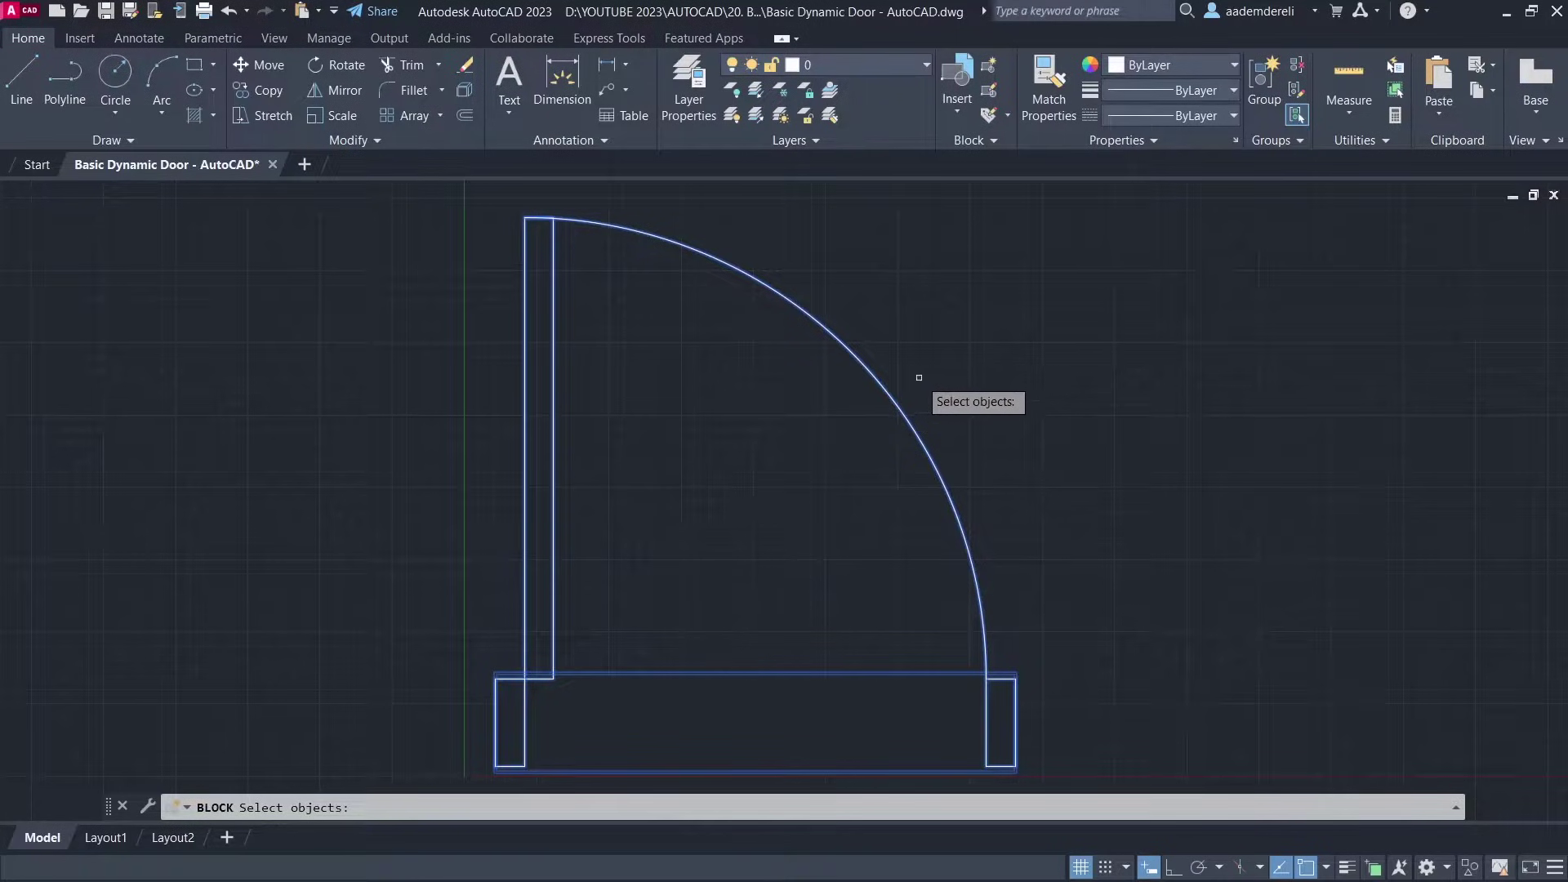
{"action": "key", "text": "Return"}
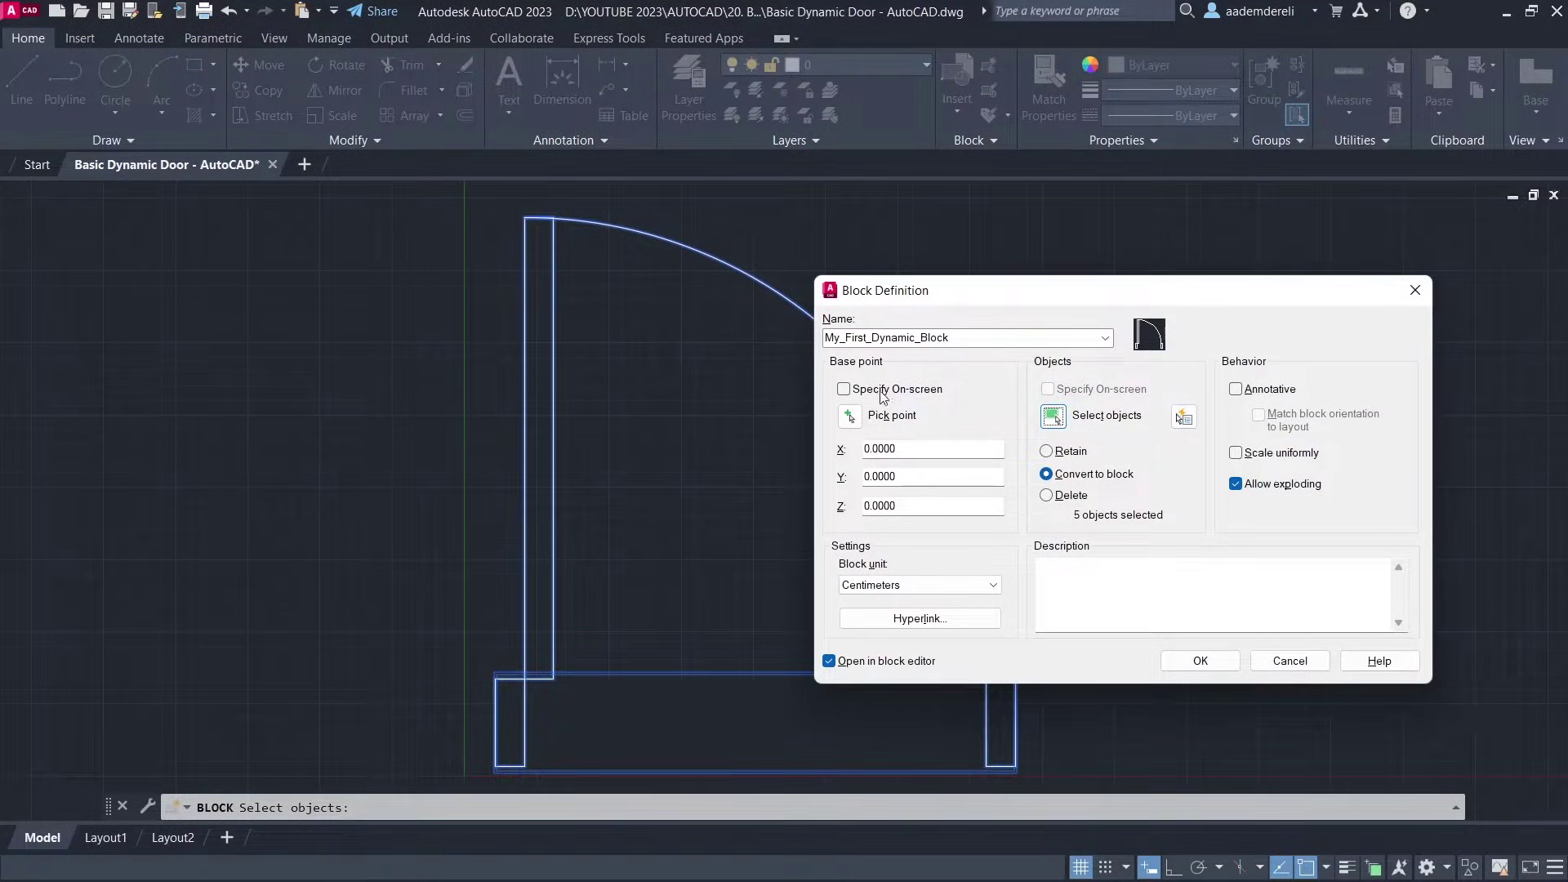
Step: Set the block's base point at the door's bottom-left corner and create the block
{"action": "left_click", "coordinate": [843, 425]}
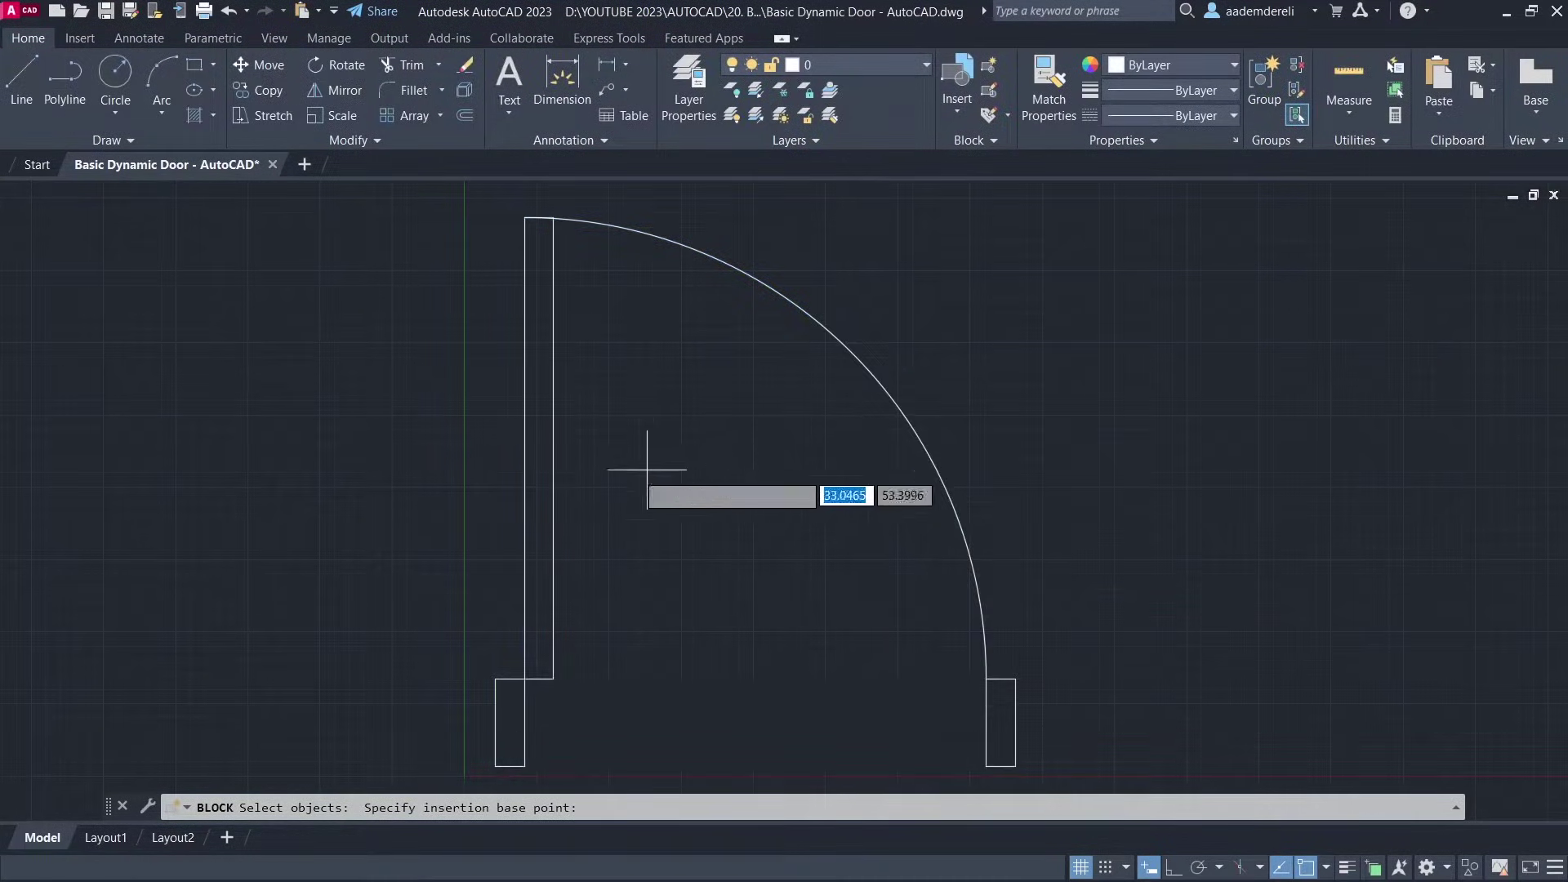
{"action": "left_click", "coordinate": [495, 766]}
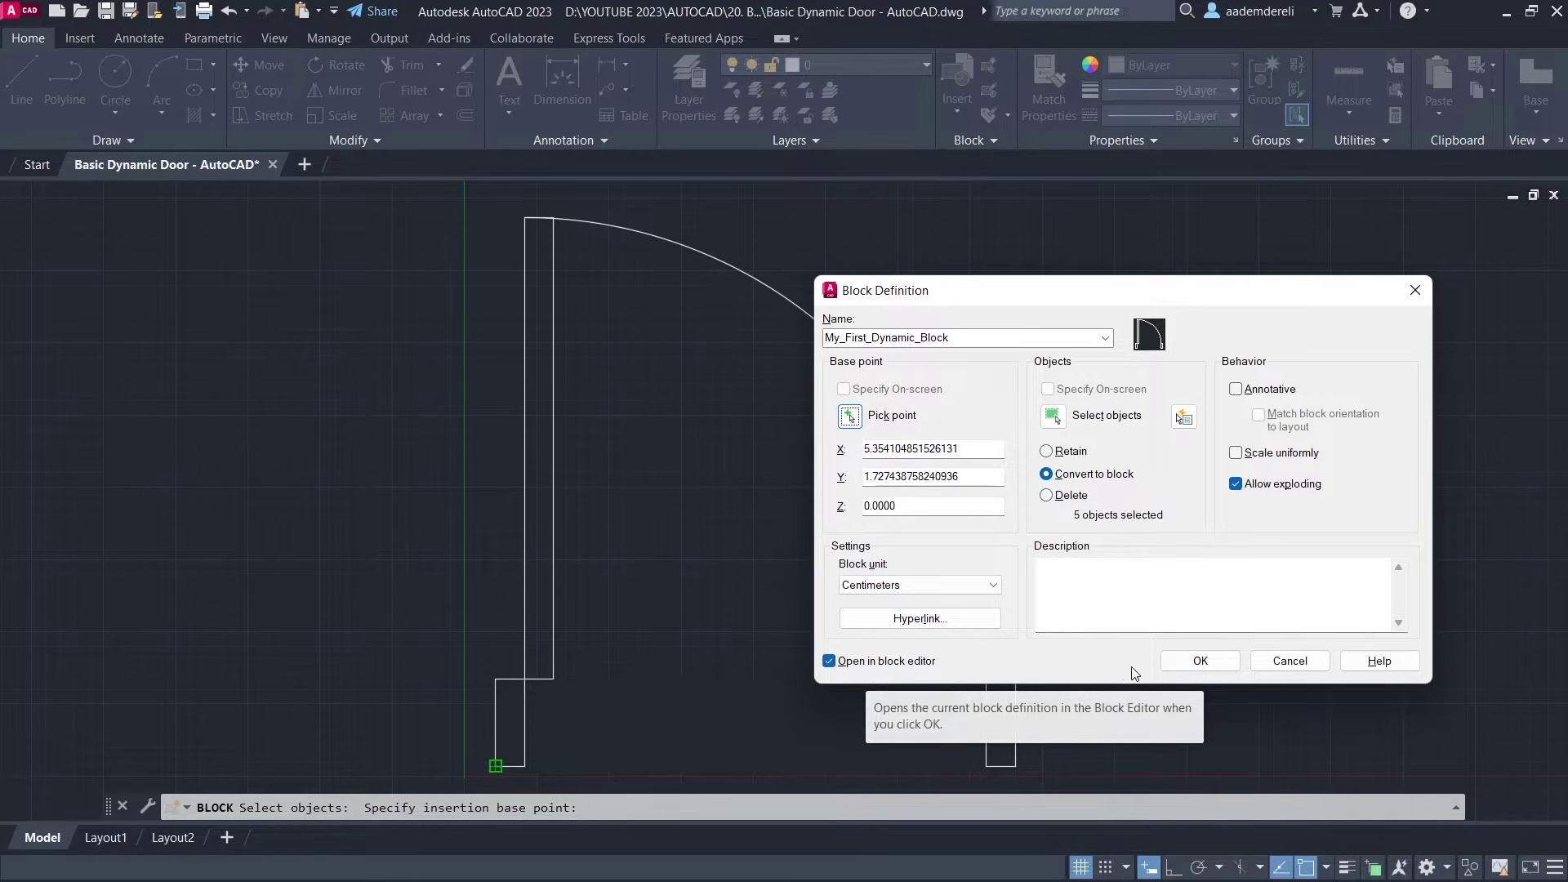
{"action": "left_click", "coordinate": [1173, 663]}
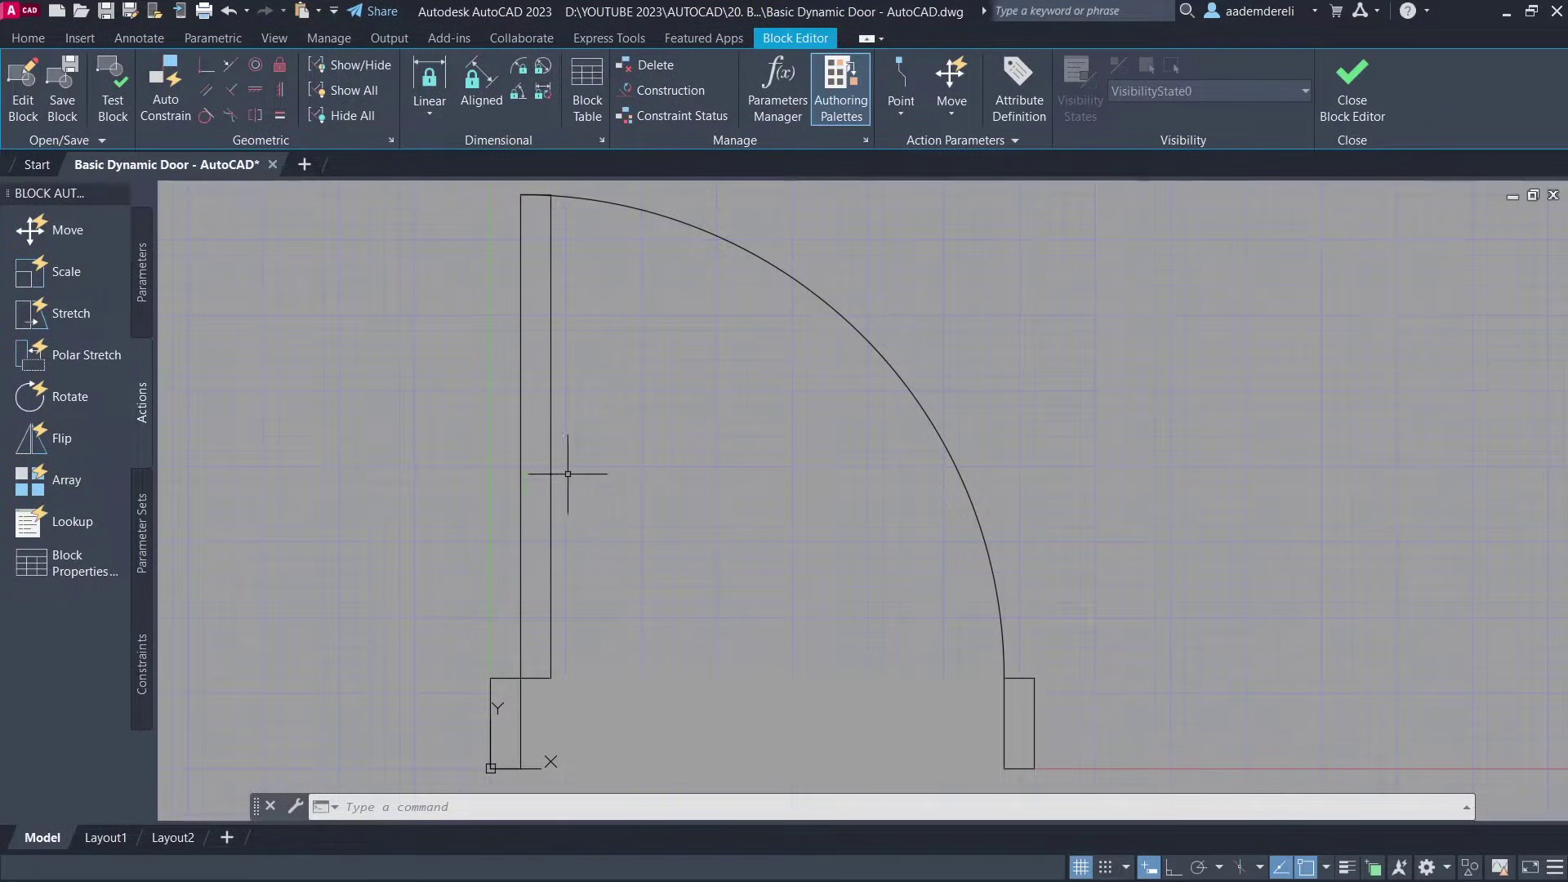
Step: Add a Basepoint parameter at the block's lower-left corner
{"action": "left_click", "coordinate": [140, 326]}
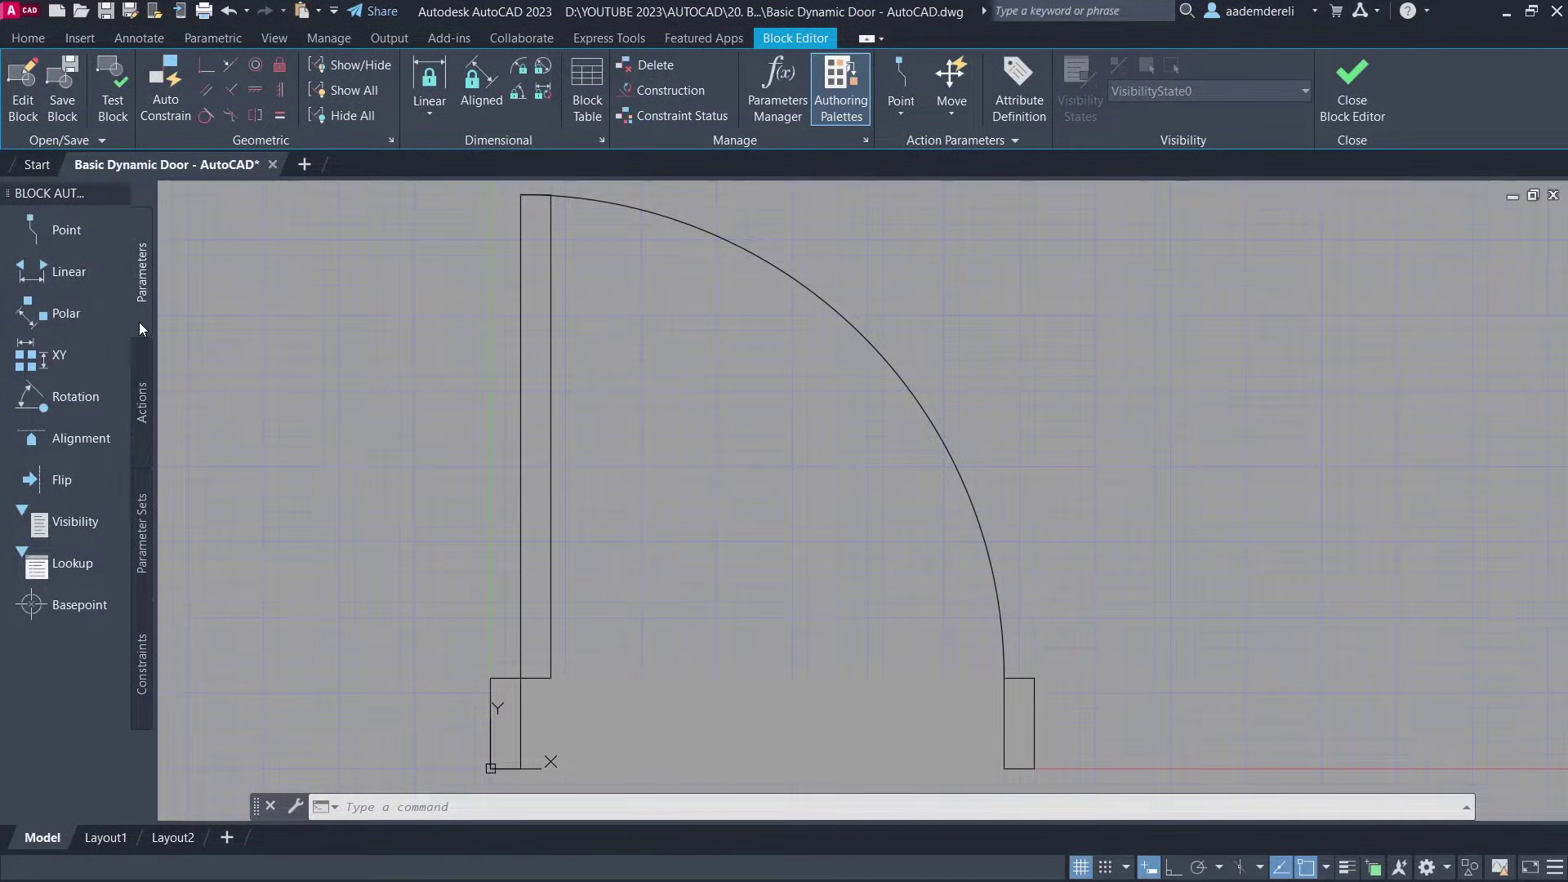
{"action": "left_click", "coordinate": [115, 603]}
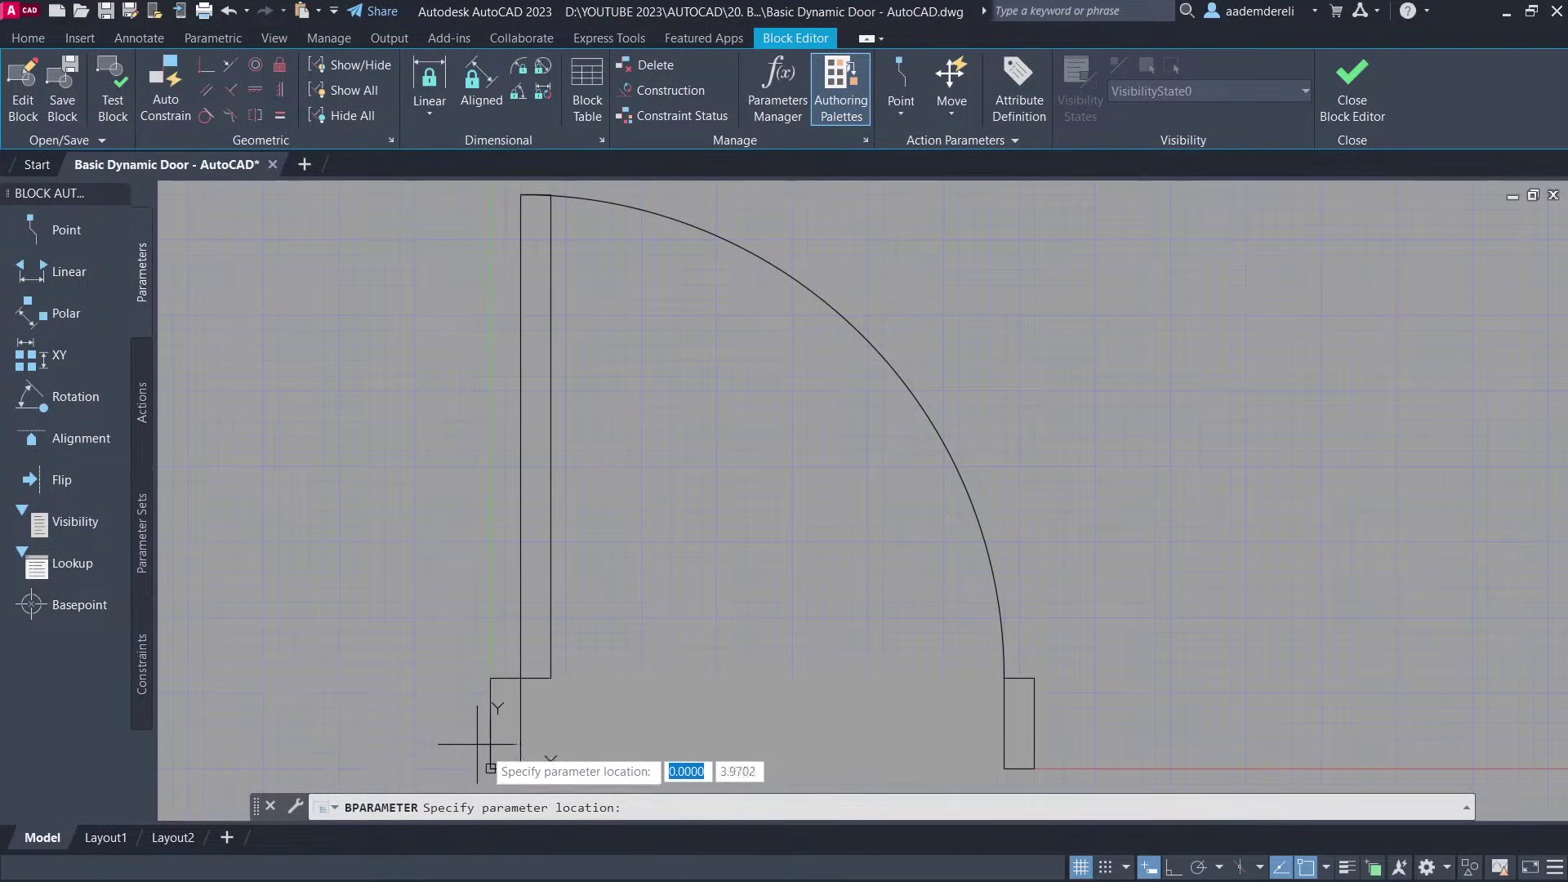
{"action": "left_click", "coordinate": [490, 769]}
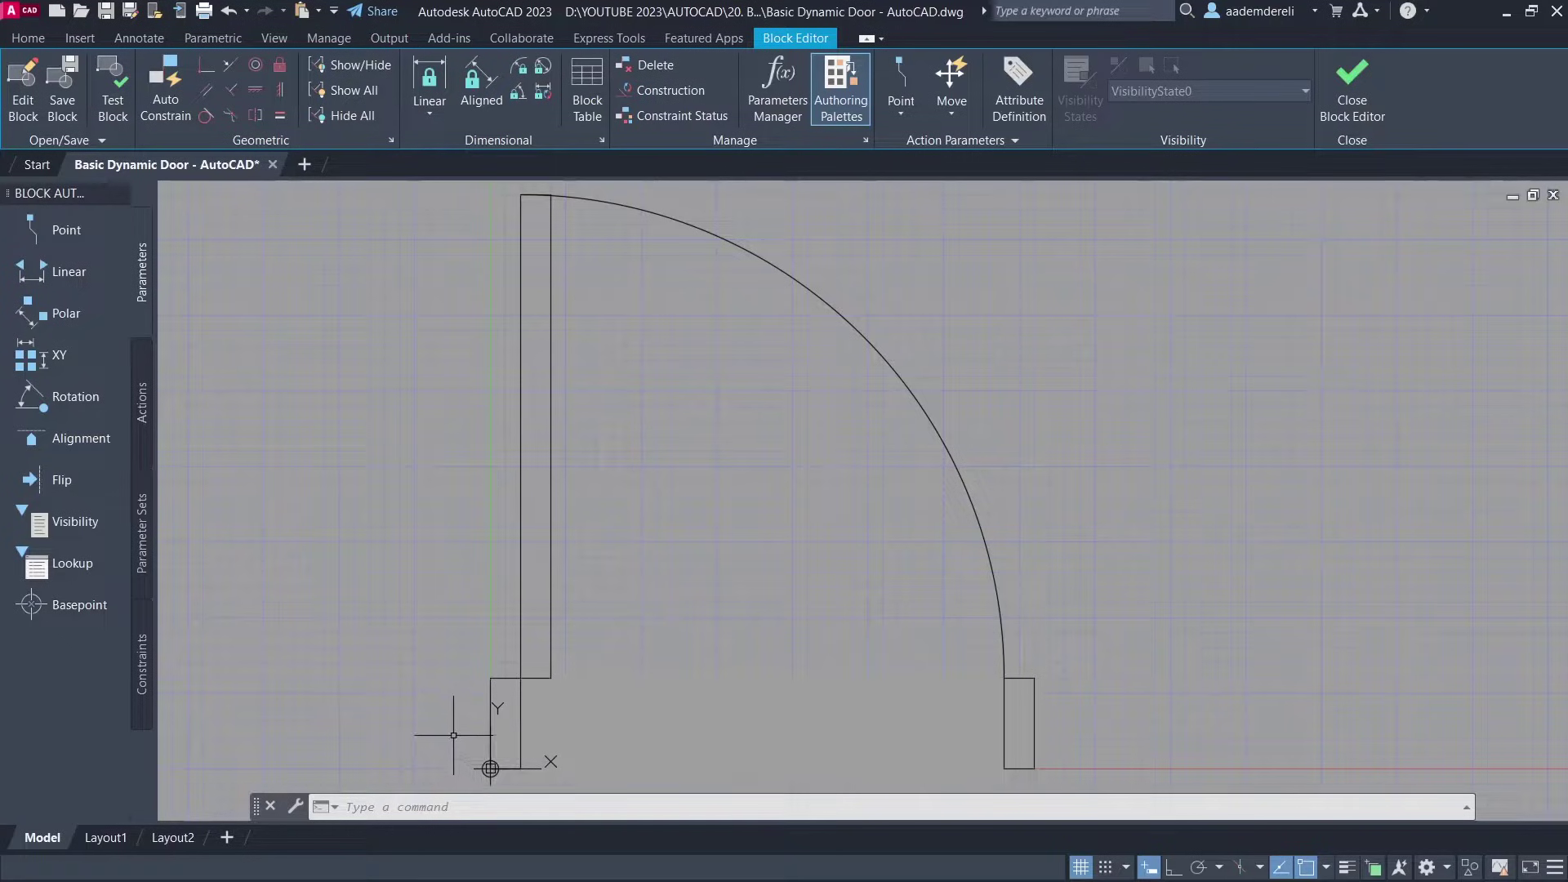
Step: Add linear parameter Distance1 spanning the 90-unit bottom edge
{"action": "left_click", "coordinate": [103, 271]}
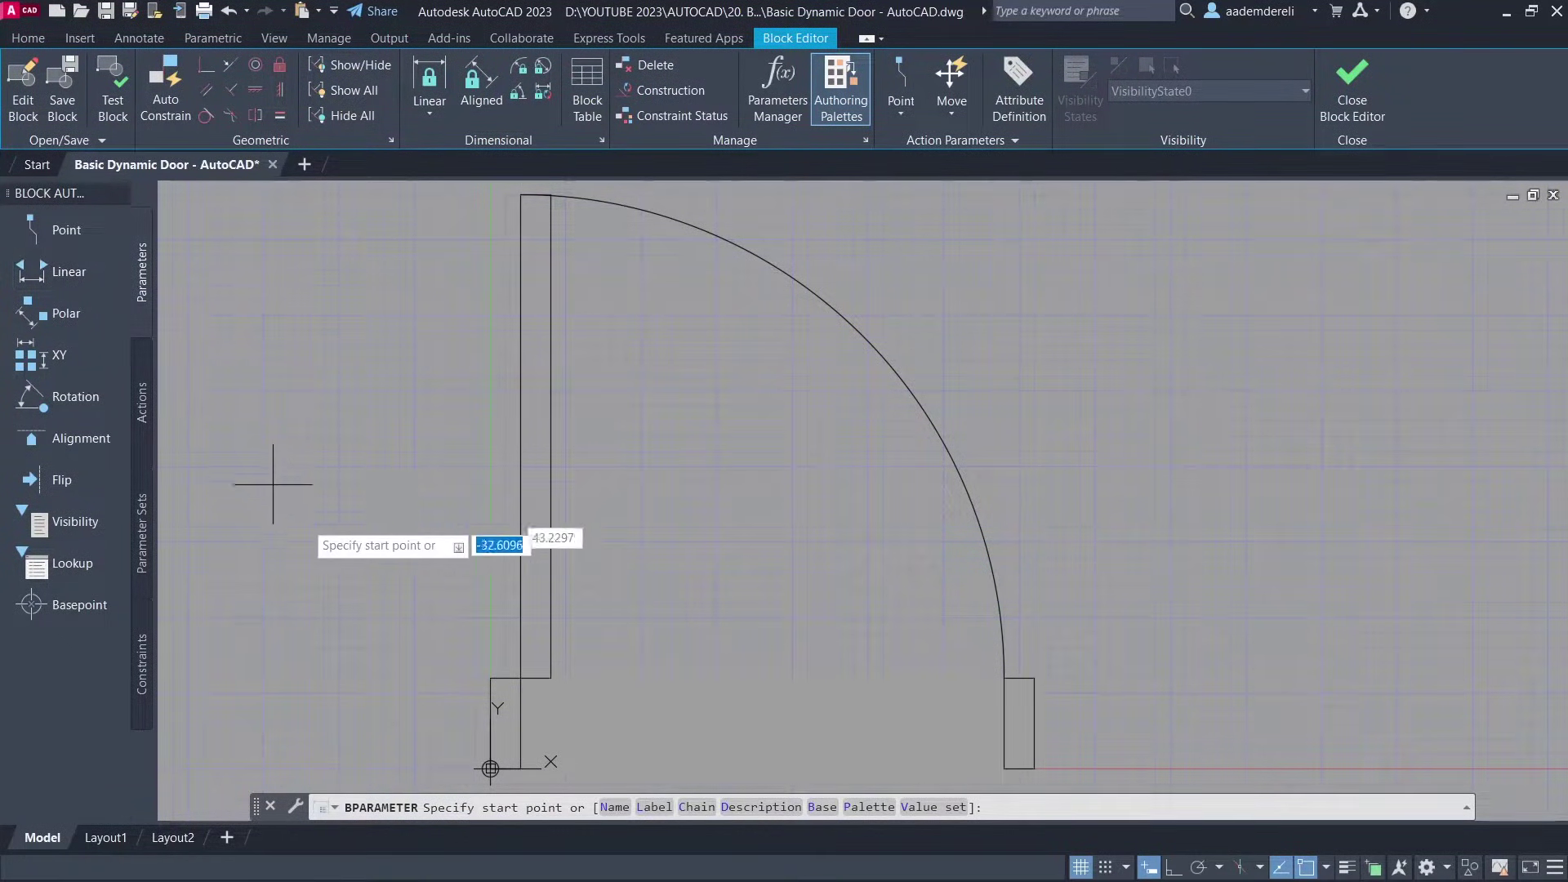
{"action": "left_click", "coordinate": [490, 768]}
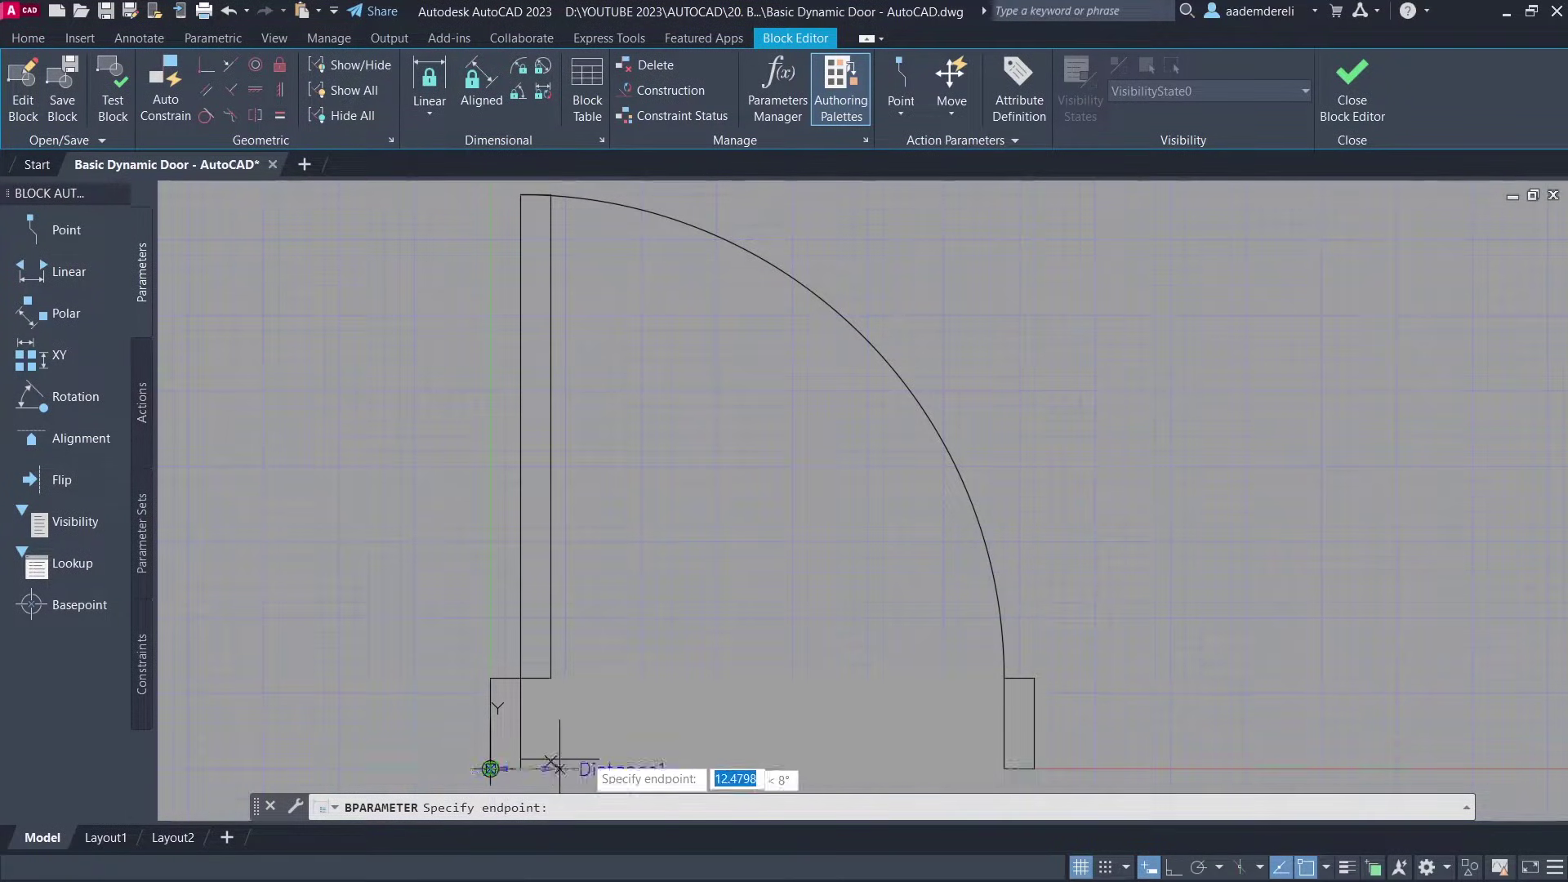
{"action": "left_click", "coordinate": [1034, 768]}
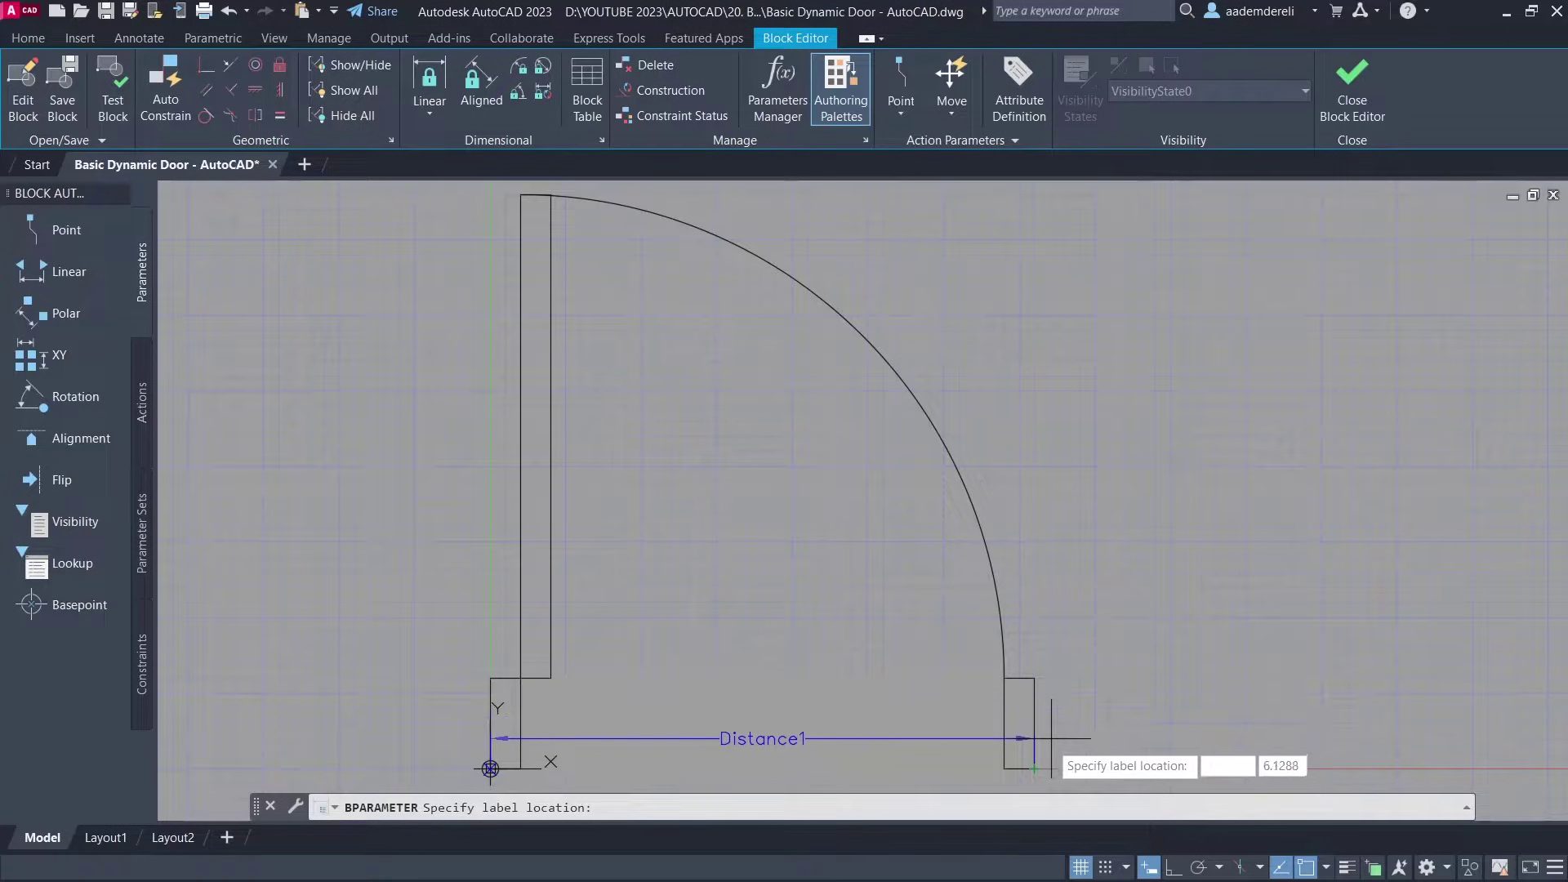
{"action": "left_click", "coordinate": [1034, 767]}
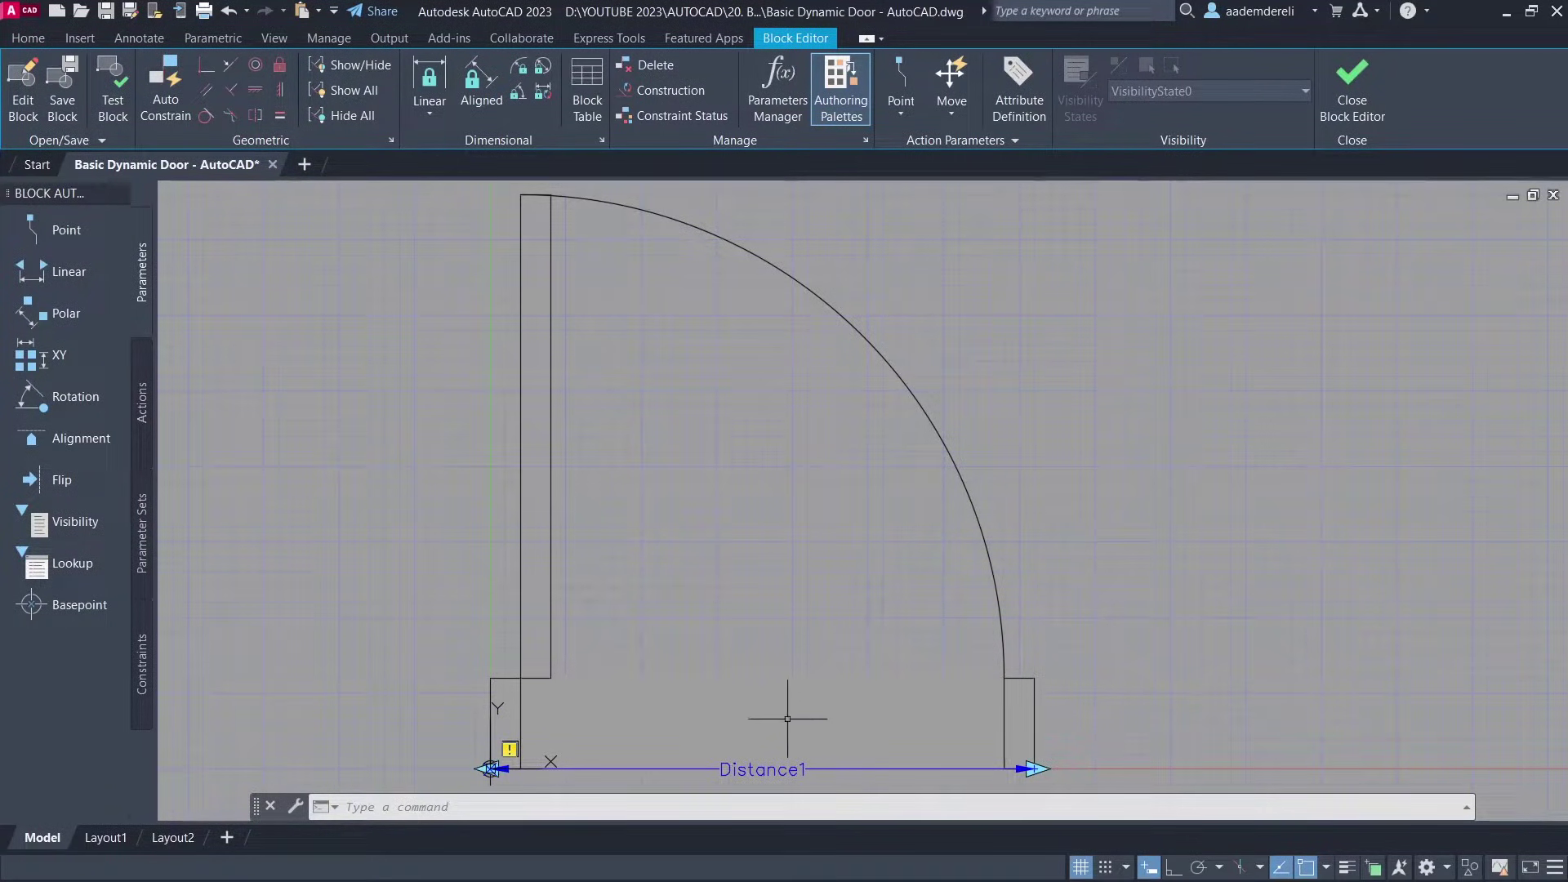
Step: Add linear parameter Distance2 from the left jamb corner to the arc end at the right jamb
{"action": "left_click", "coordinate": [102, 273]}
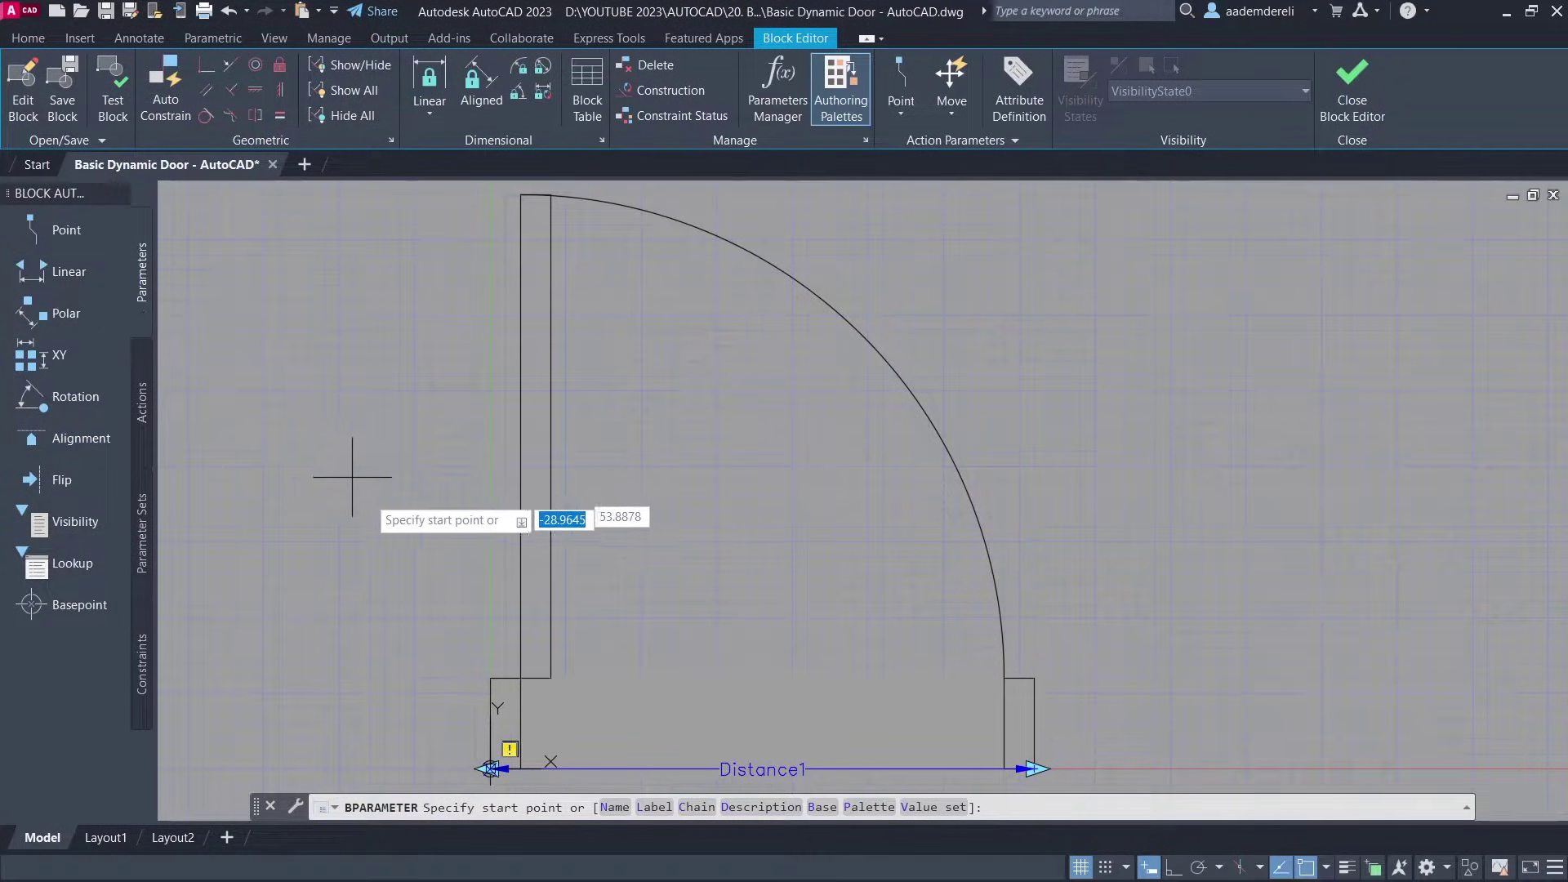
{"action": "left_click", "coordinate": [520, 678]}
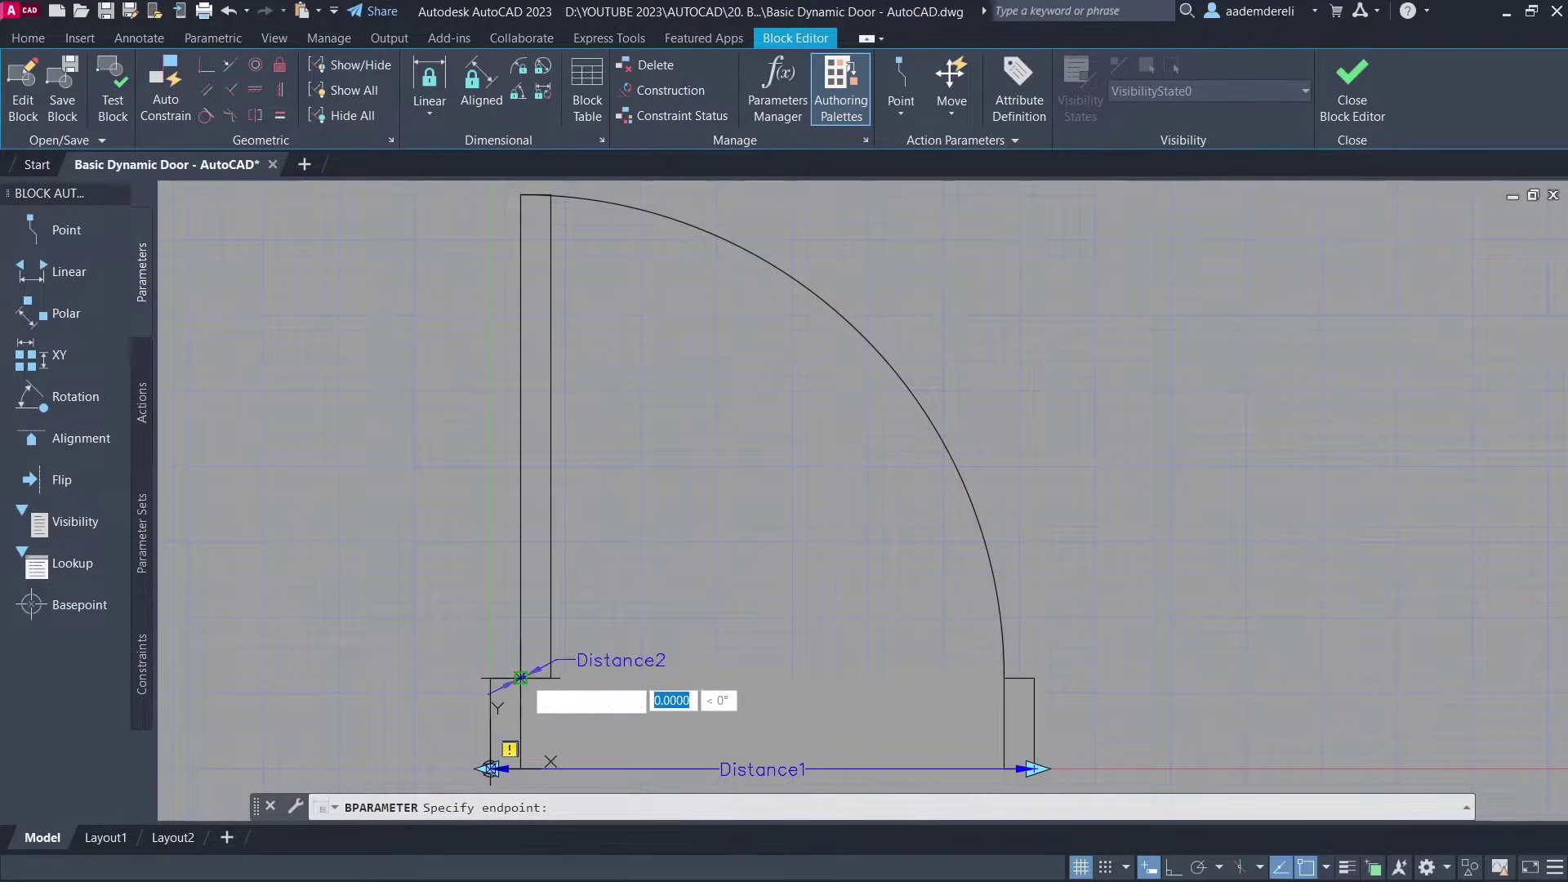
{"action": "left_click", "coordinate": [1003, 678]}
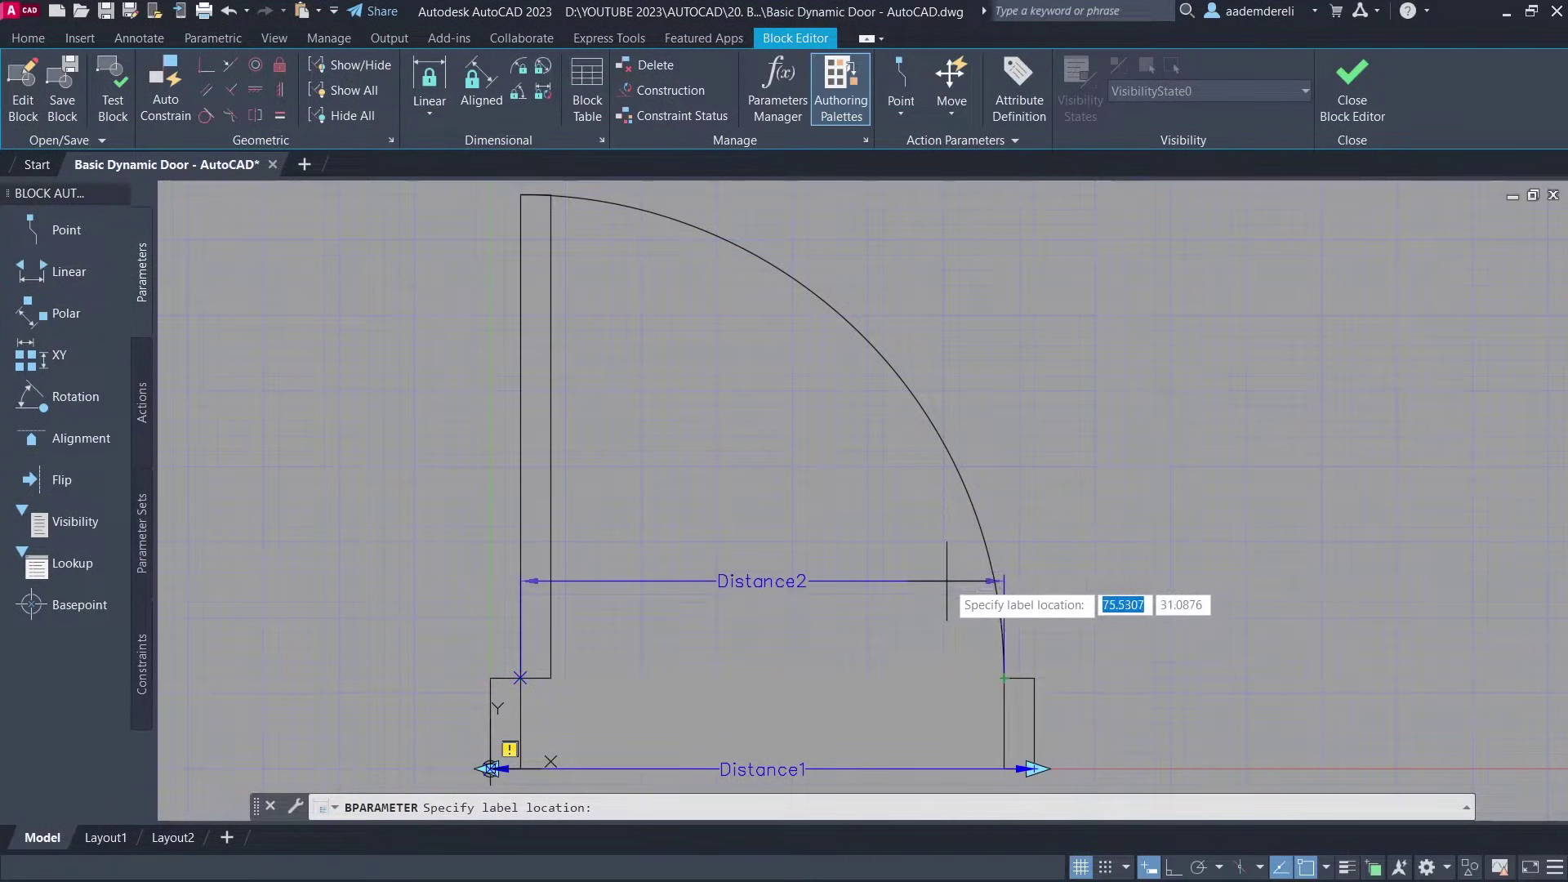
{"action": "left_click", "coordinate": [1004, 678]}
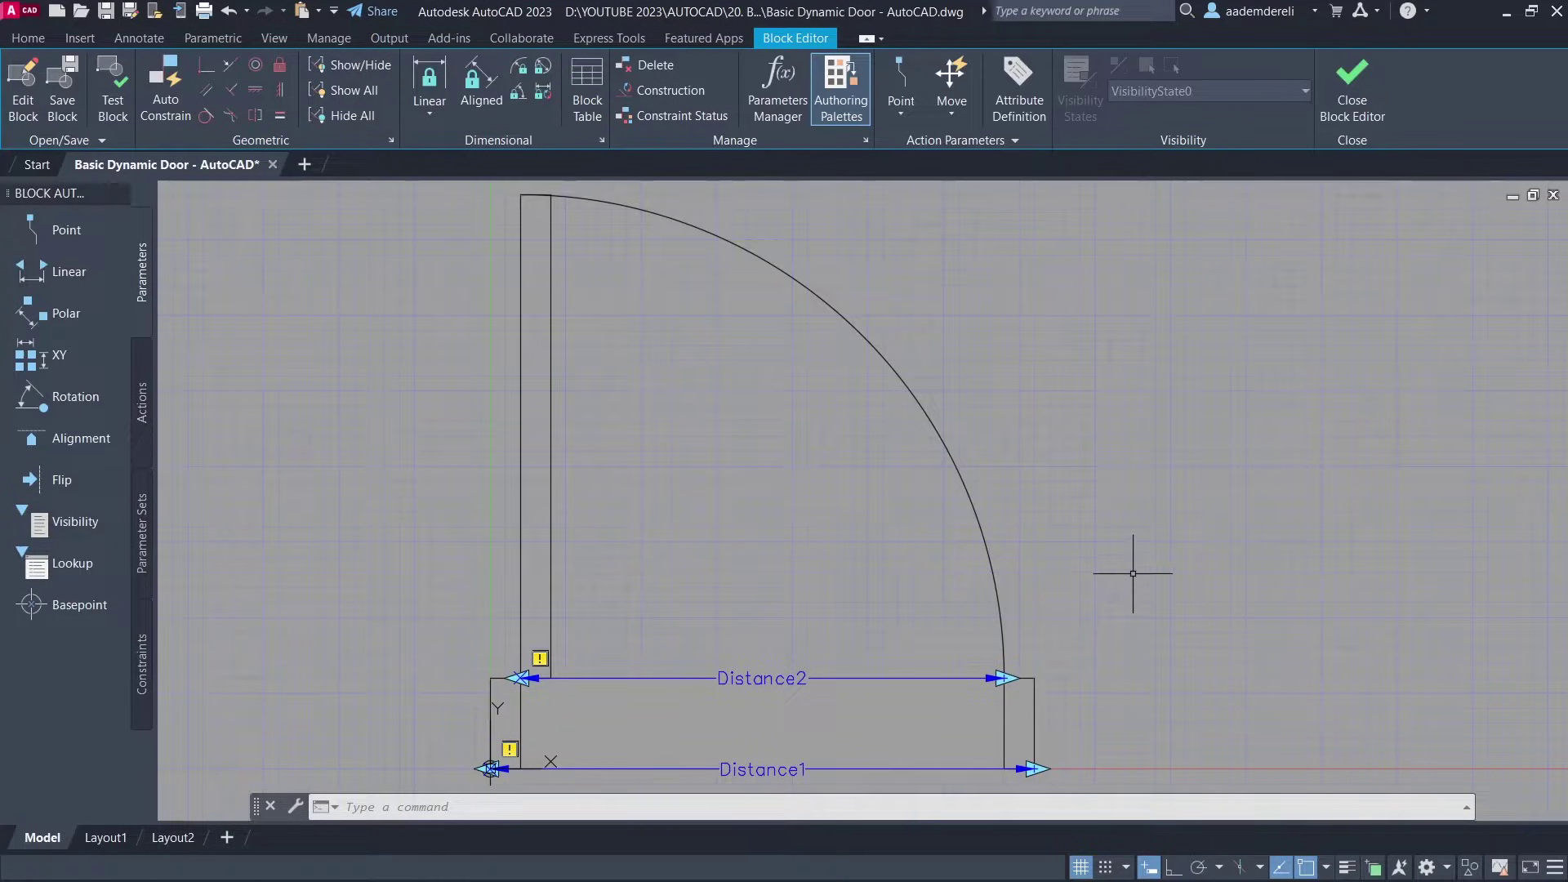
Step: Set Distance2's Chain Actions property to Yes
{"action": "type", "text": "PR"}
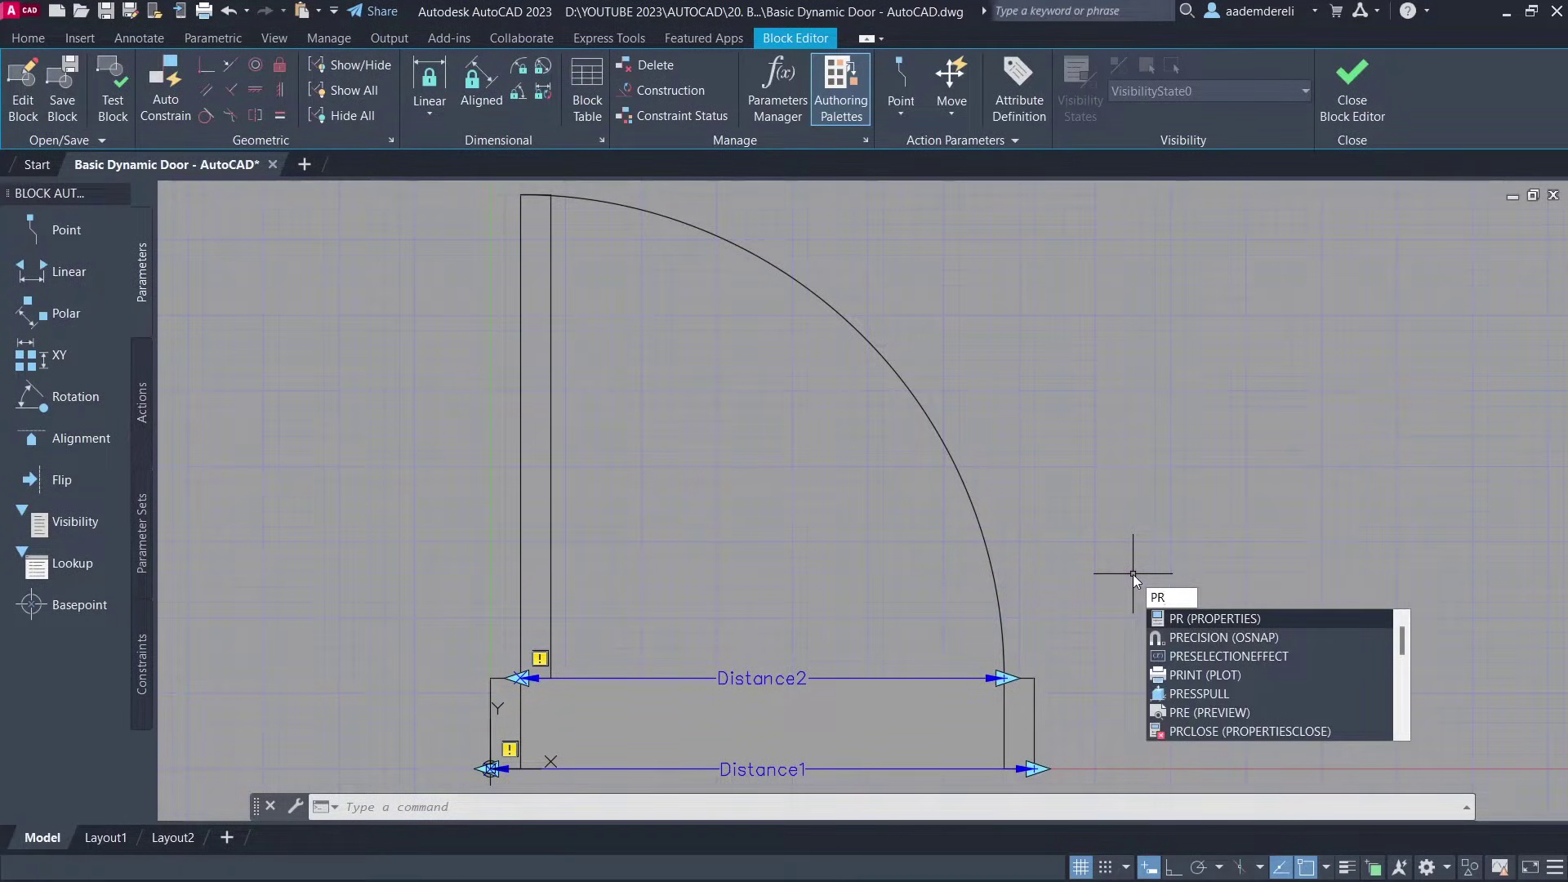
{"action": "key", "text": "Return"}
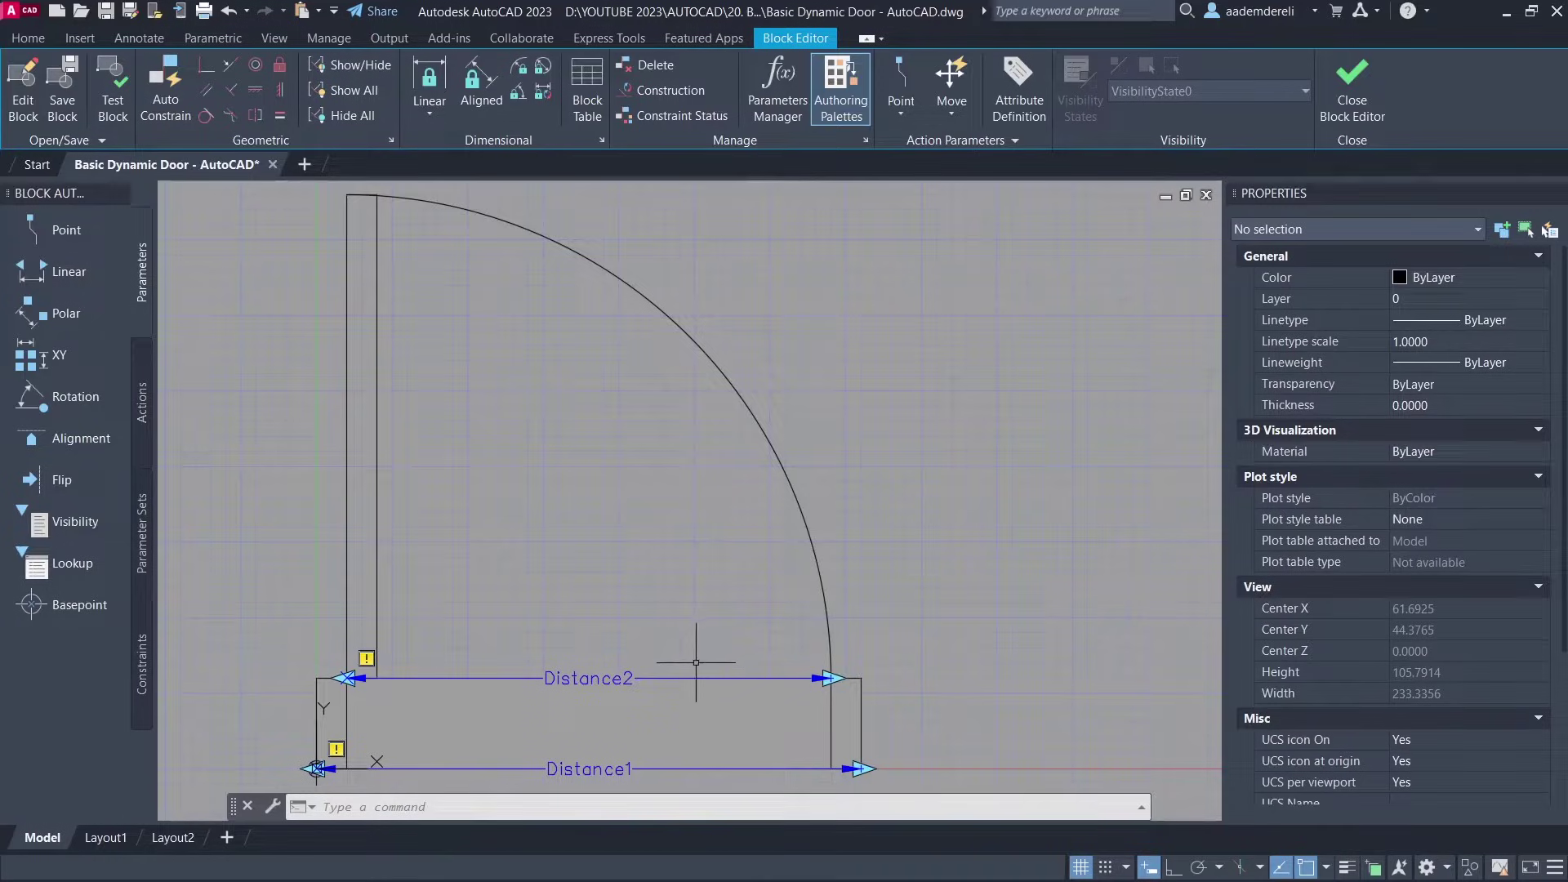
{"action": "left_click", "coordinate": [624, 677]}
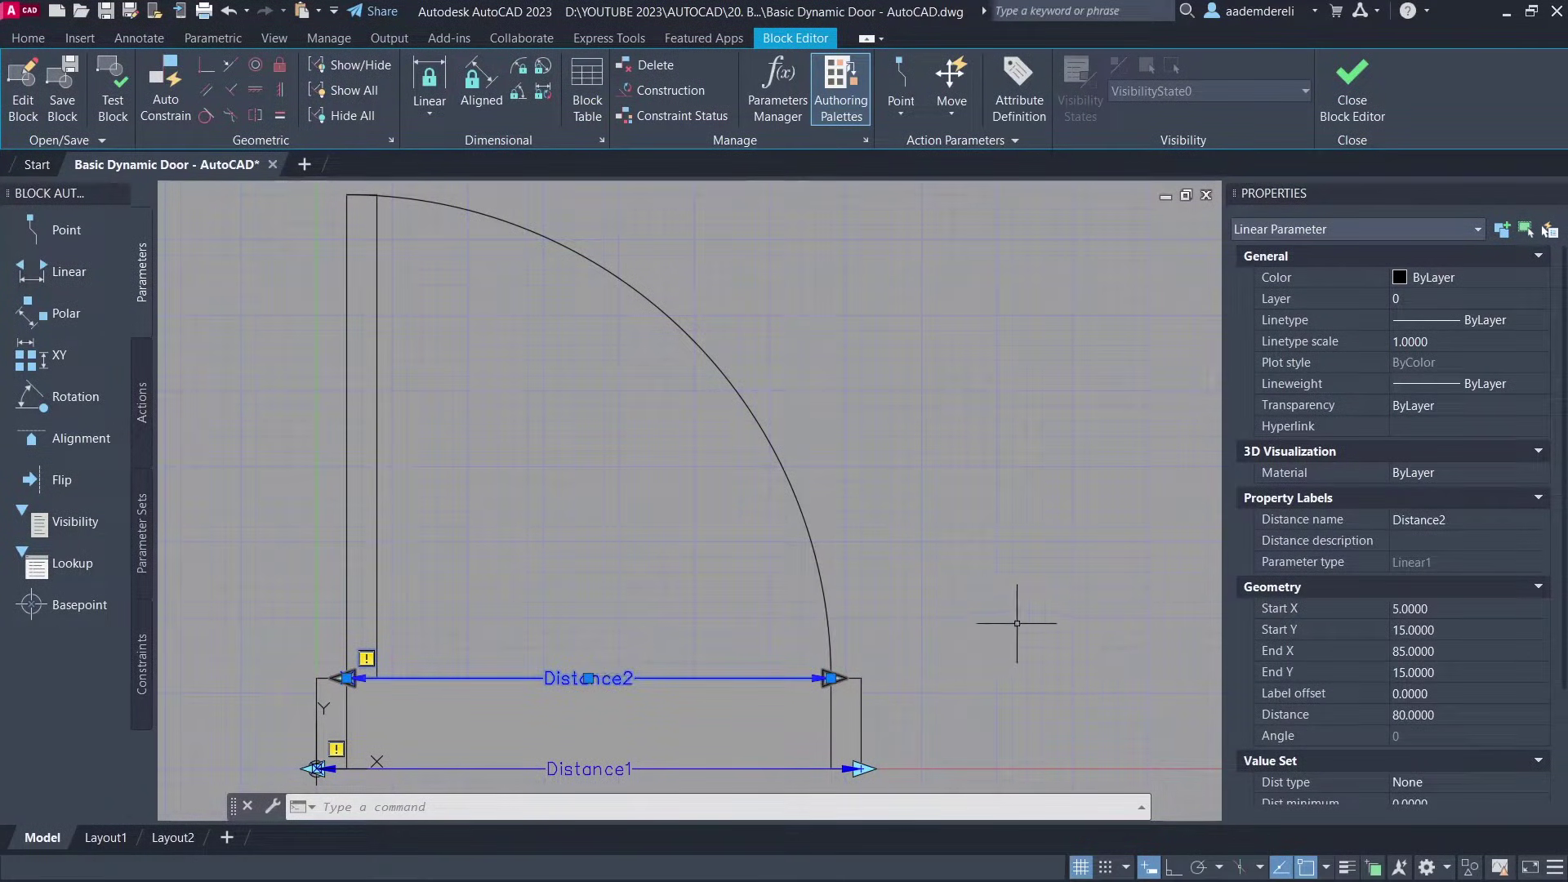
{"action": "left_click_drag", "start_coordinate": [1564, 547], "coordinate": [1564, 724]}
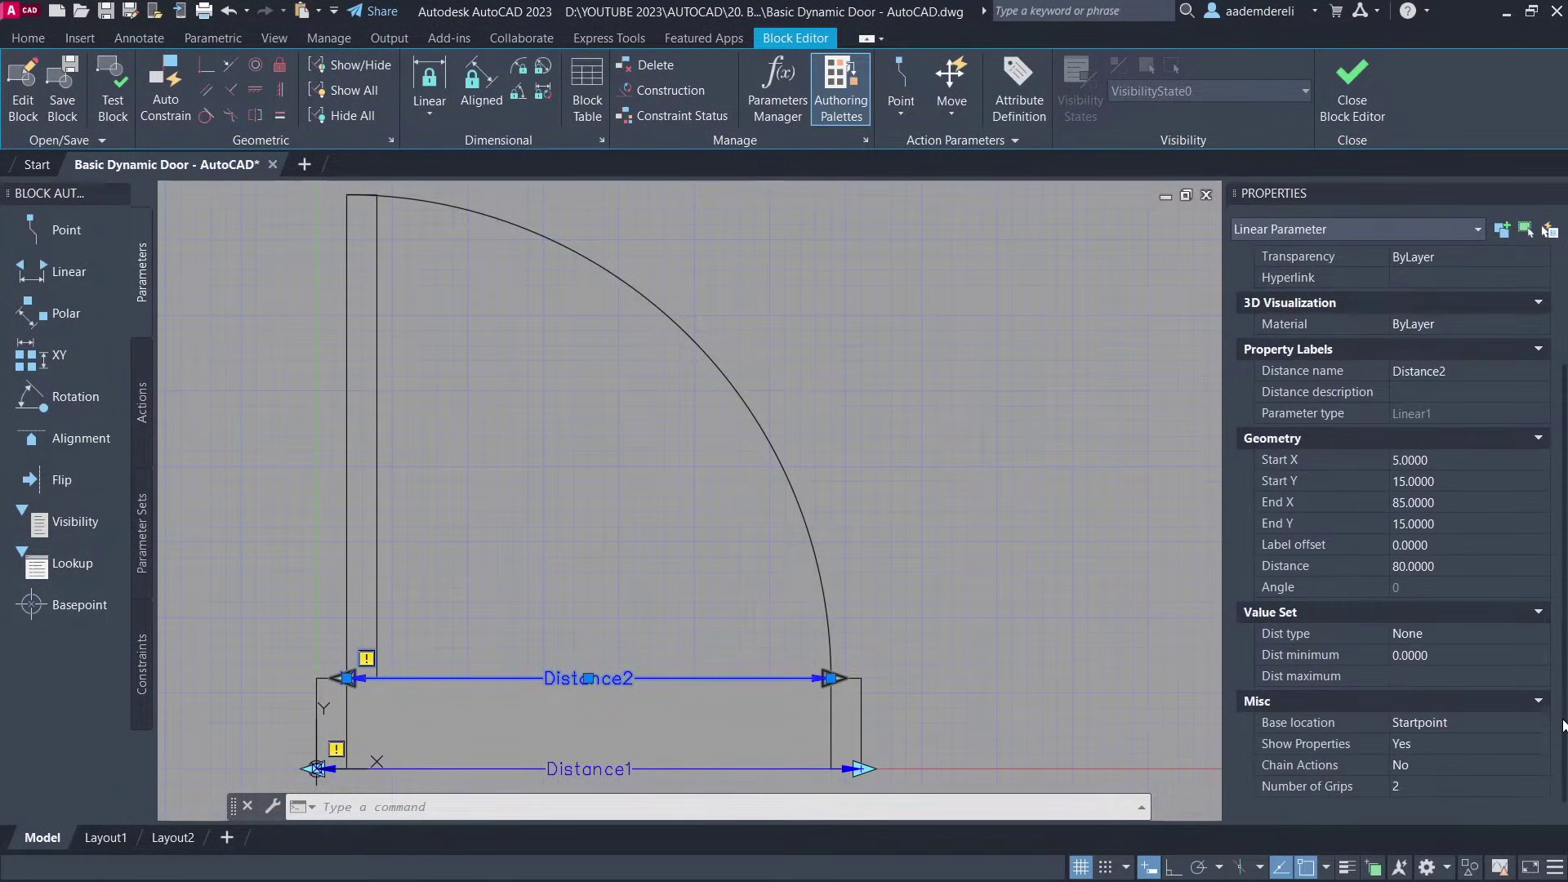
{"action": "left_click", "coordinate": [1457, 763]}
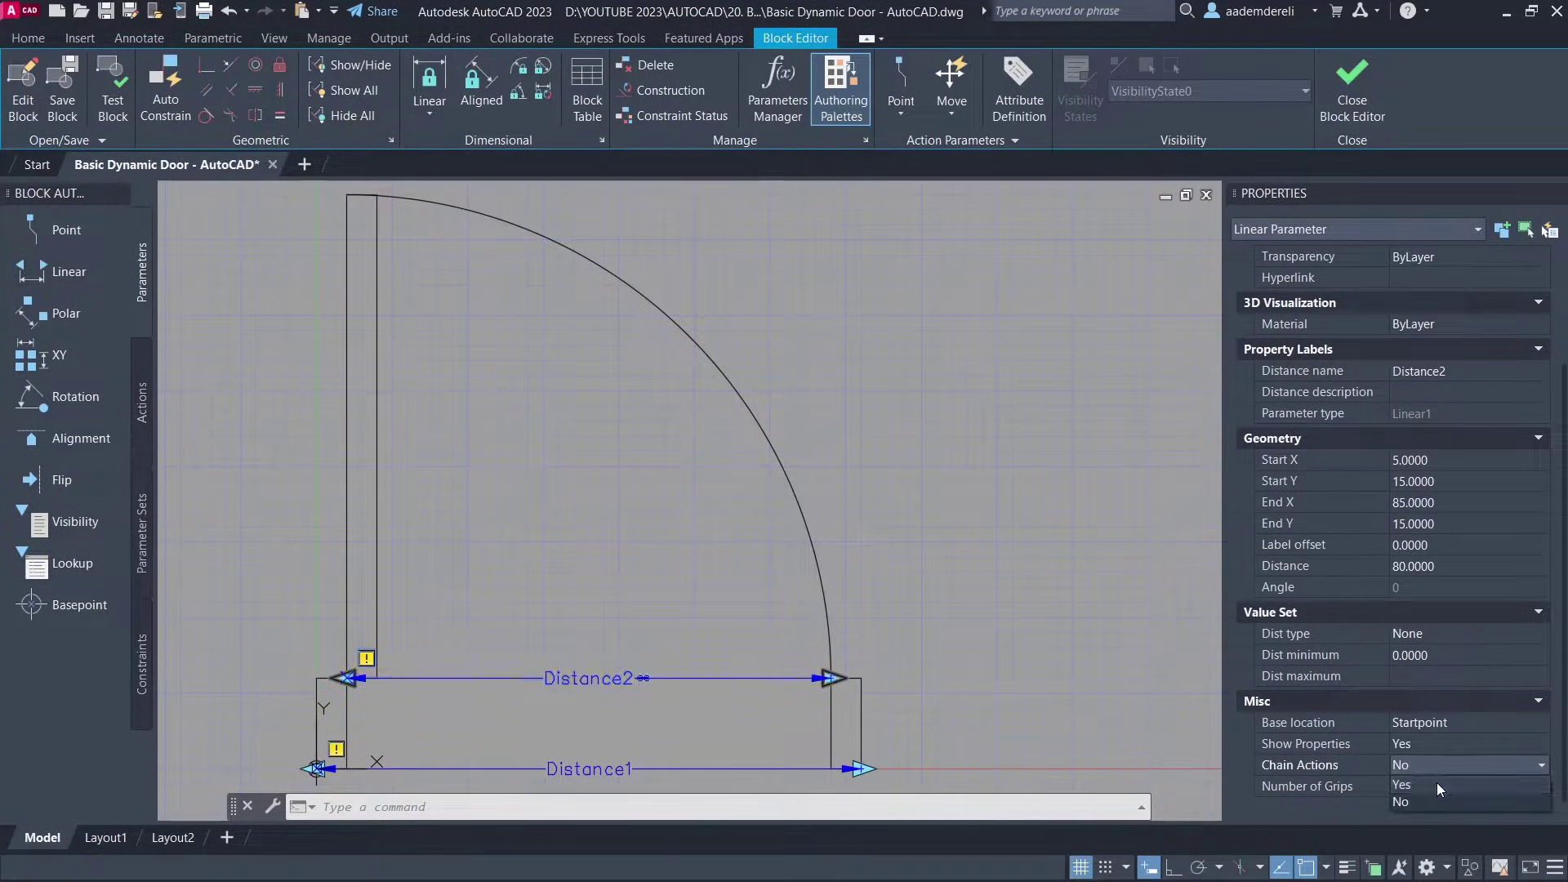
{"action": "left_click", "coordinate": [1454, 782]}
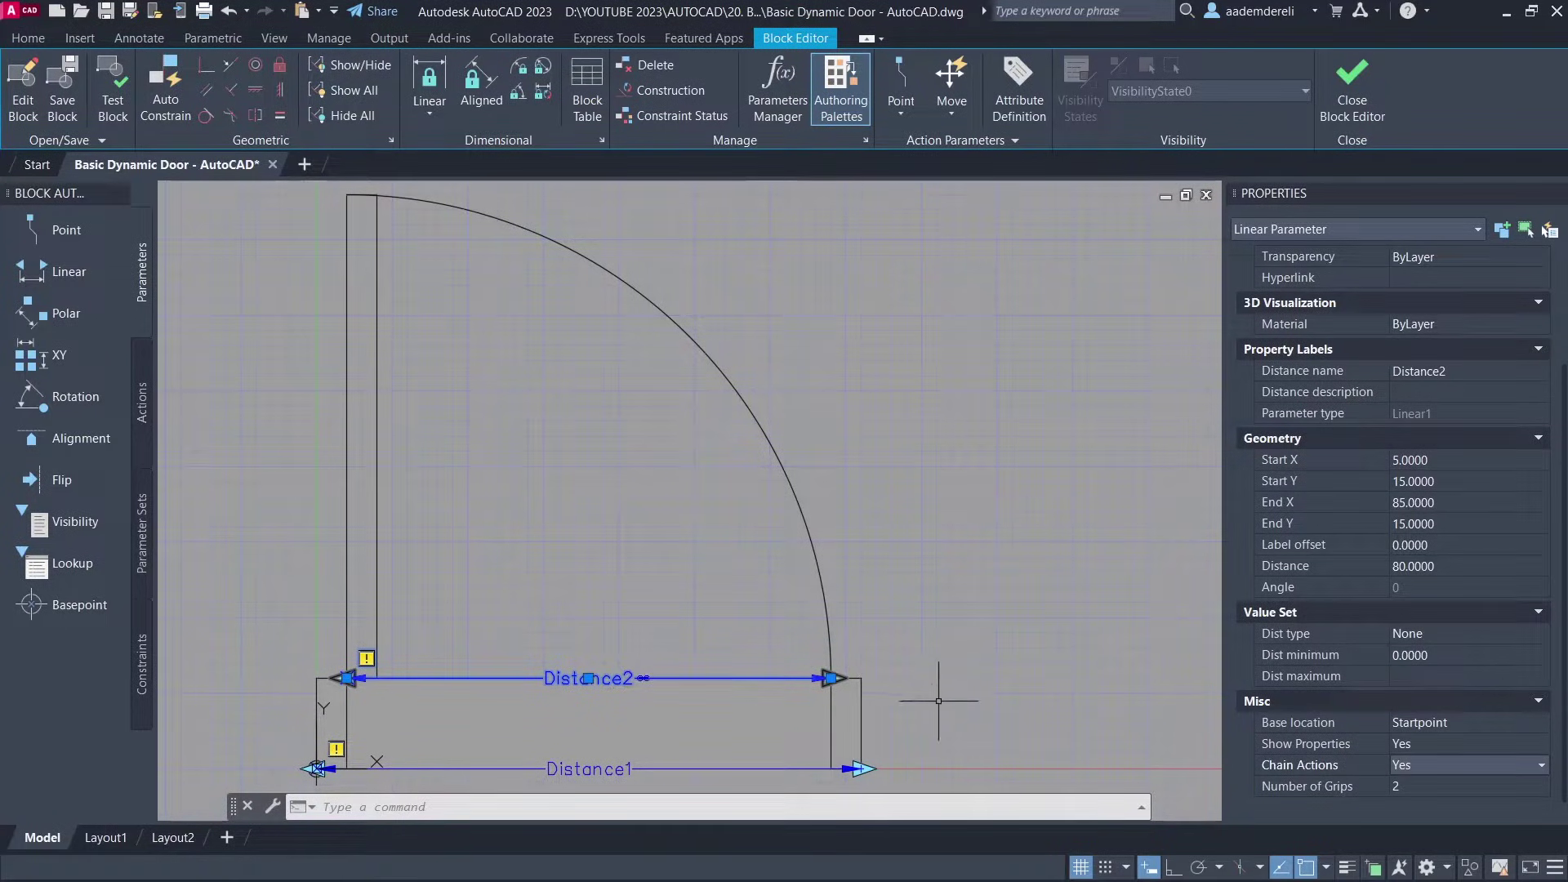
Step: Set Distance2's Number of Grips to 0 and deselect it
{"action": "left_click", "coordinate": [1429, 781]}
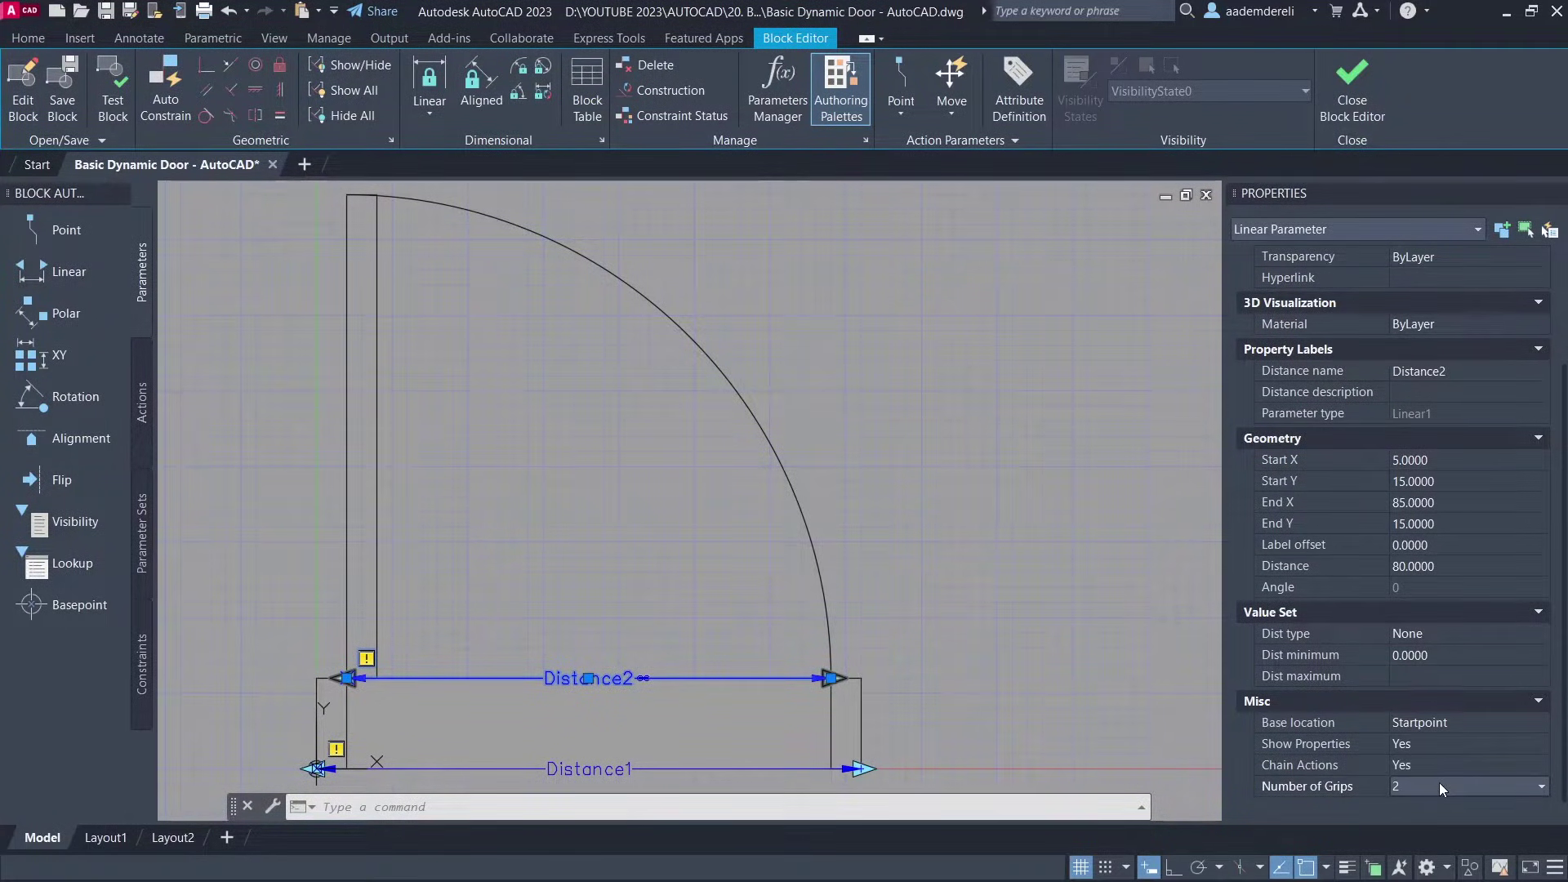
{"action": "left_click", "coordinate": [1438, 783]}
{"action": "left_click", "coordinate": [1440, 805]}
{"action": "key", "text": "Escape"}
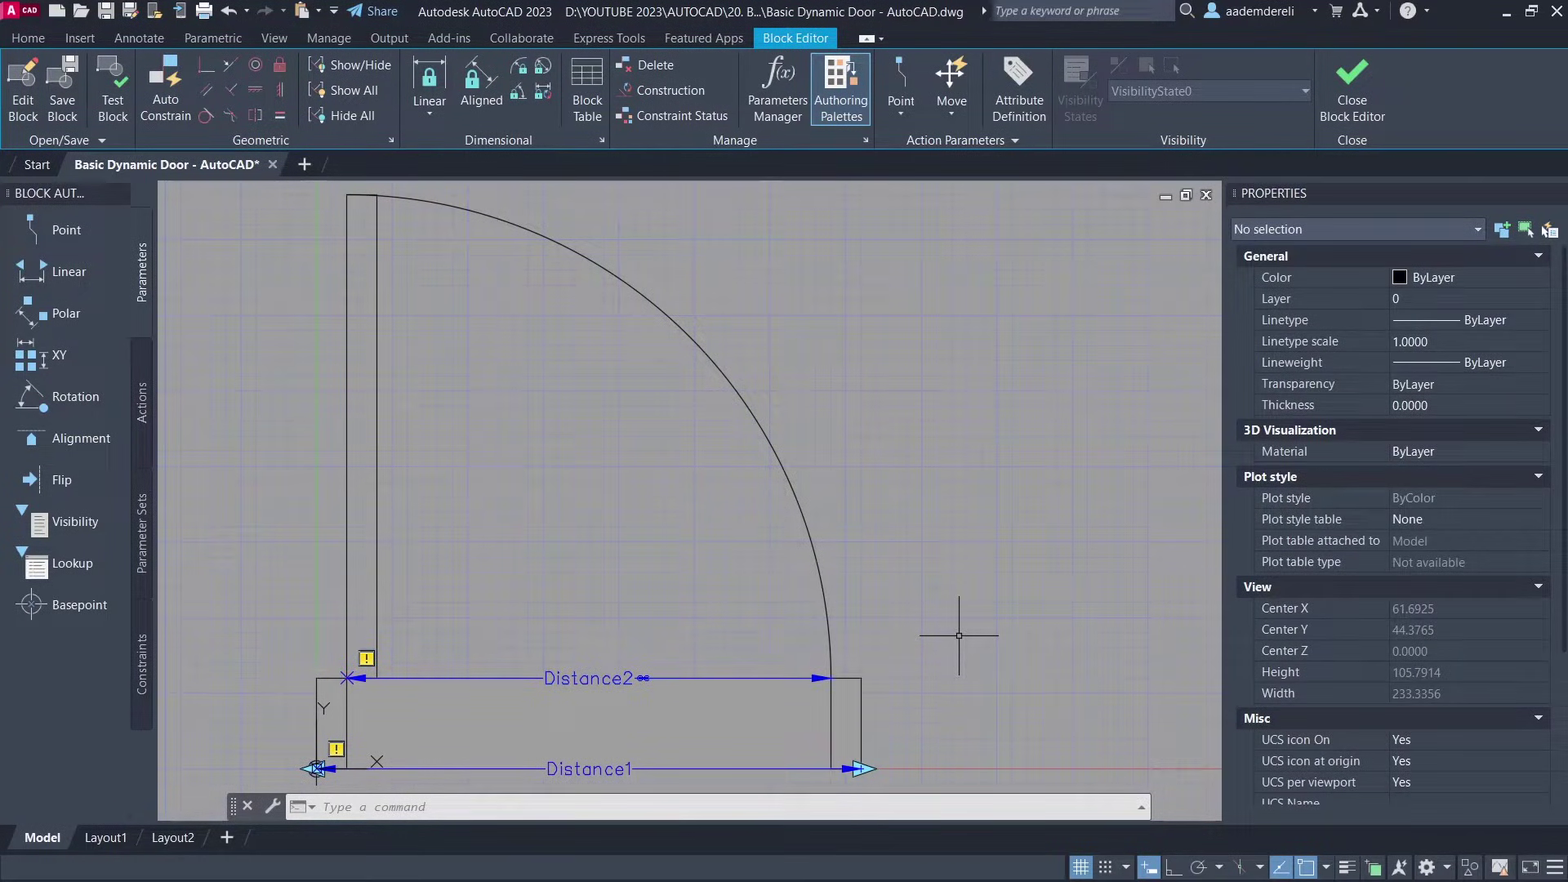
Step: Rename the Distance1 parameter to Width
{"action": "left_click", "coordinate": [583, 771]}
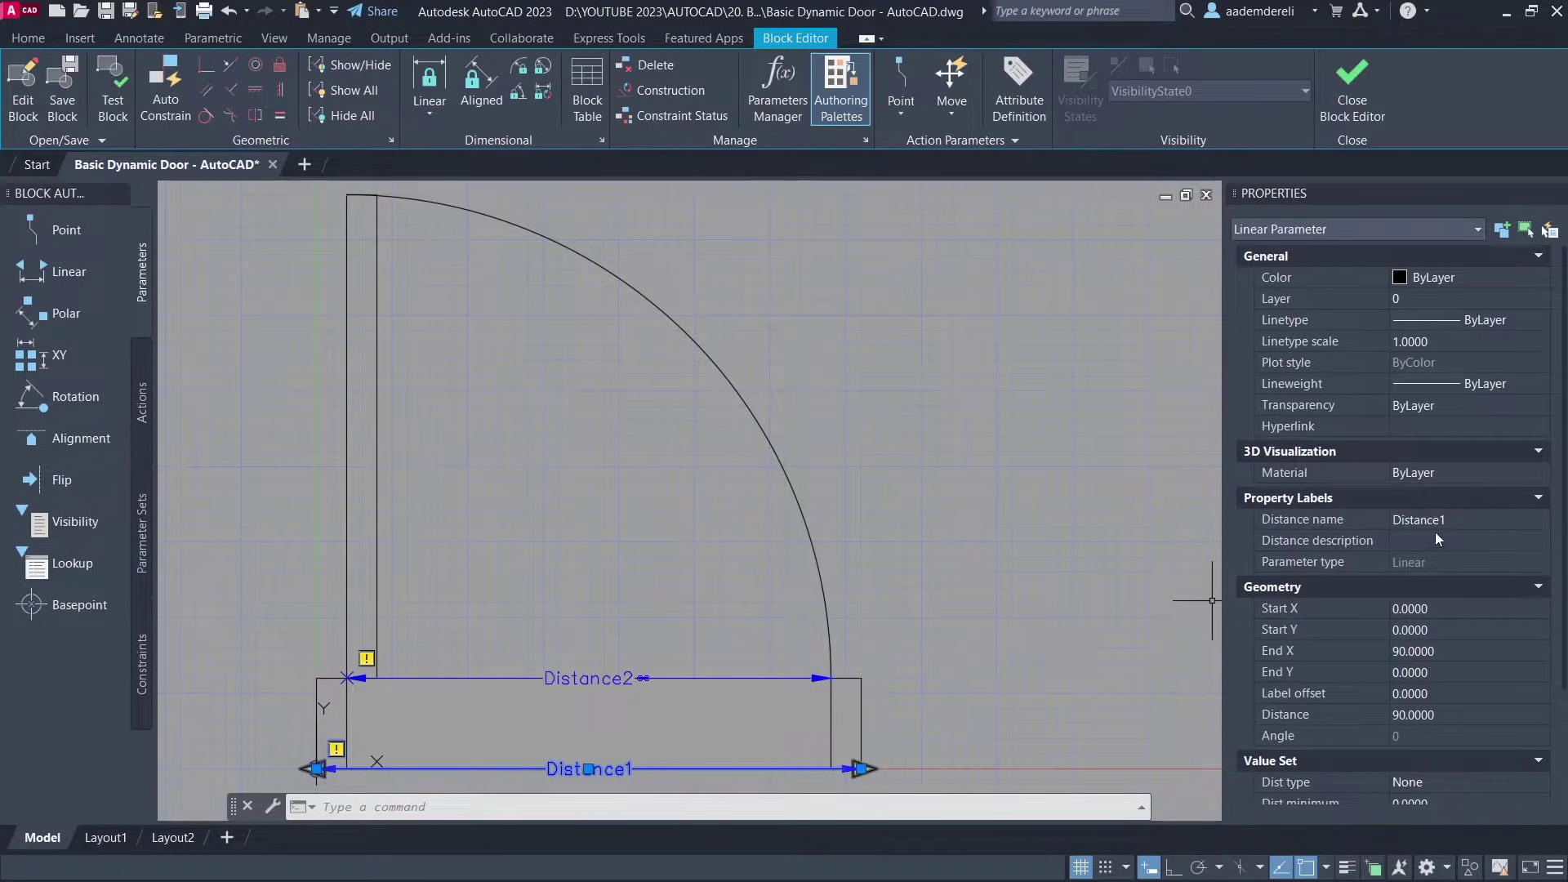
{"action": "left_click", "coordinate": [1458, 520]}
{"action": "type", "text": "Width"}
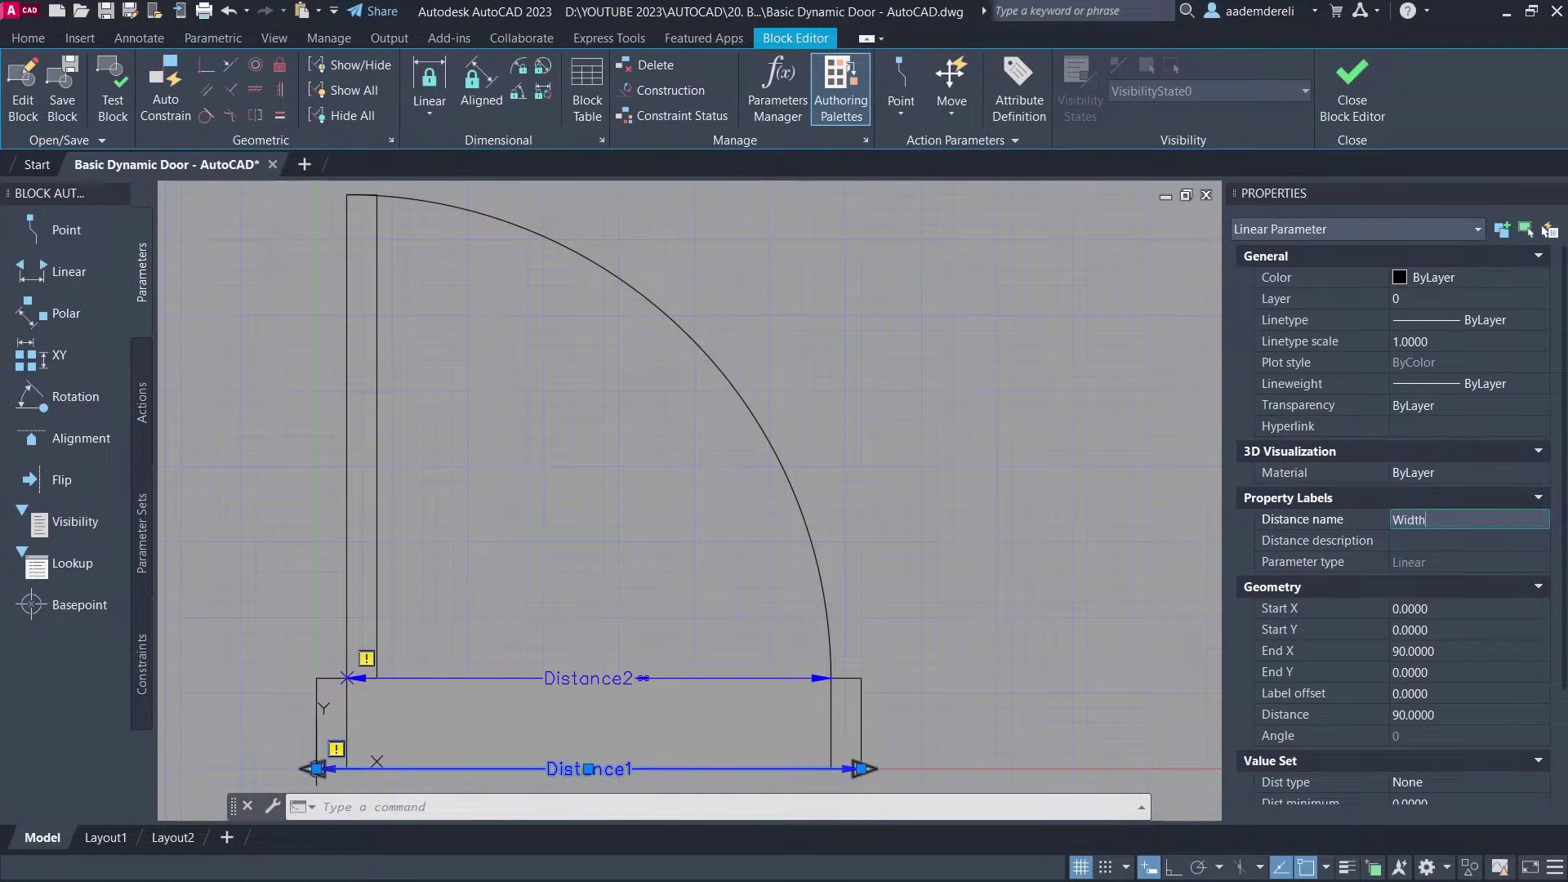
{"action": "key", "text": "Return"}
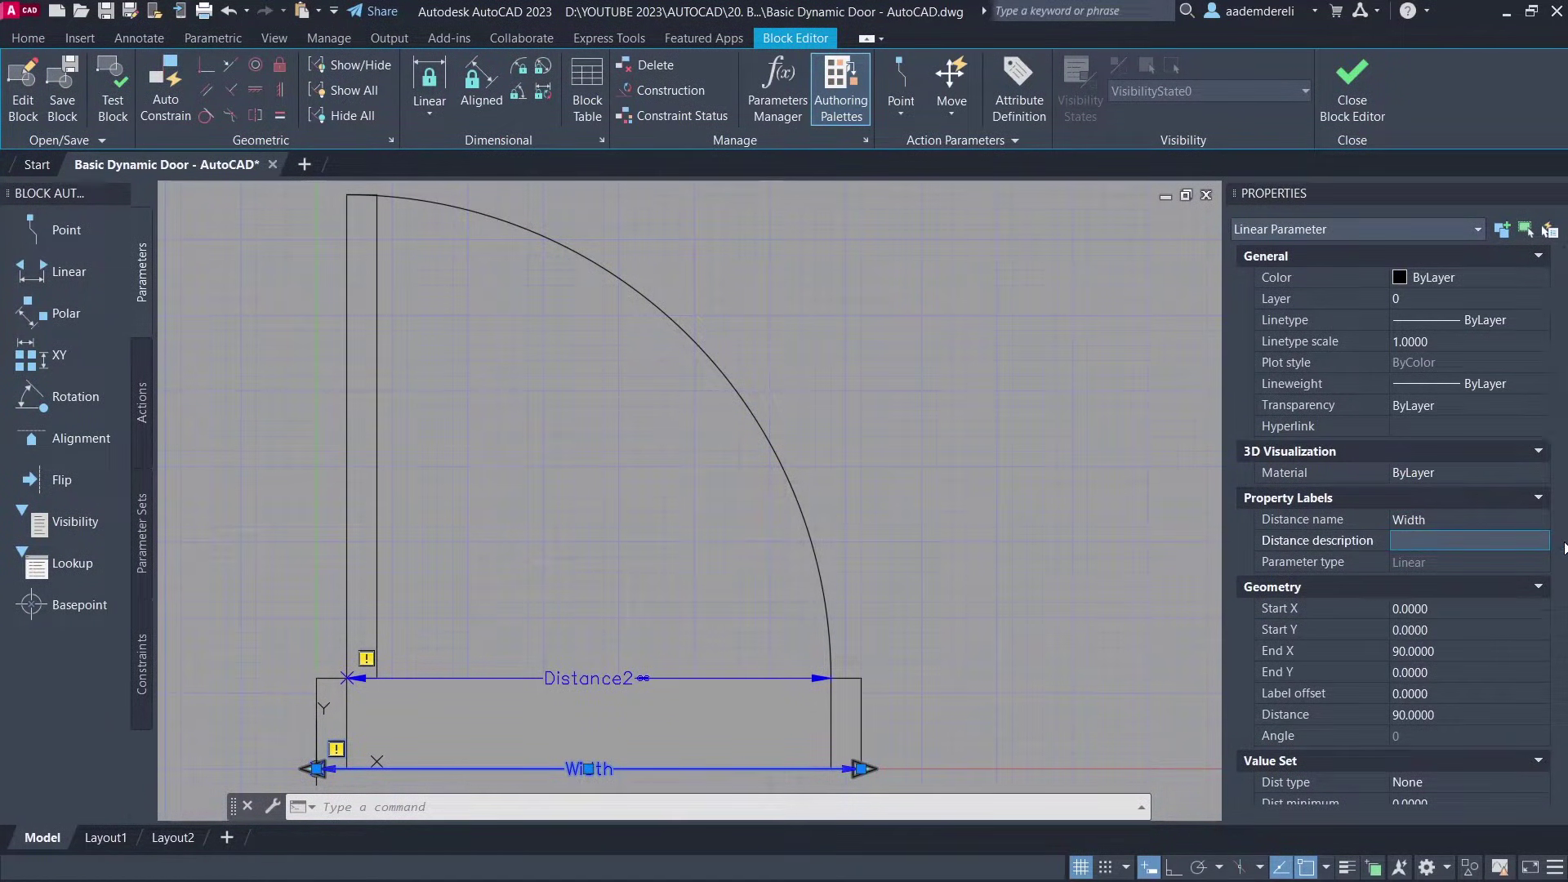
Step: Make Width step in increments of 5, with minimum 70 and maximum 110
{"action": "scroll", "coordinate": [1510, 672], "scroll_direction": "down", "scroll_amount": 3}
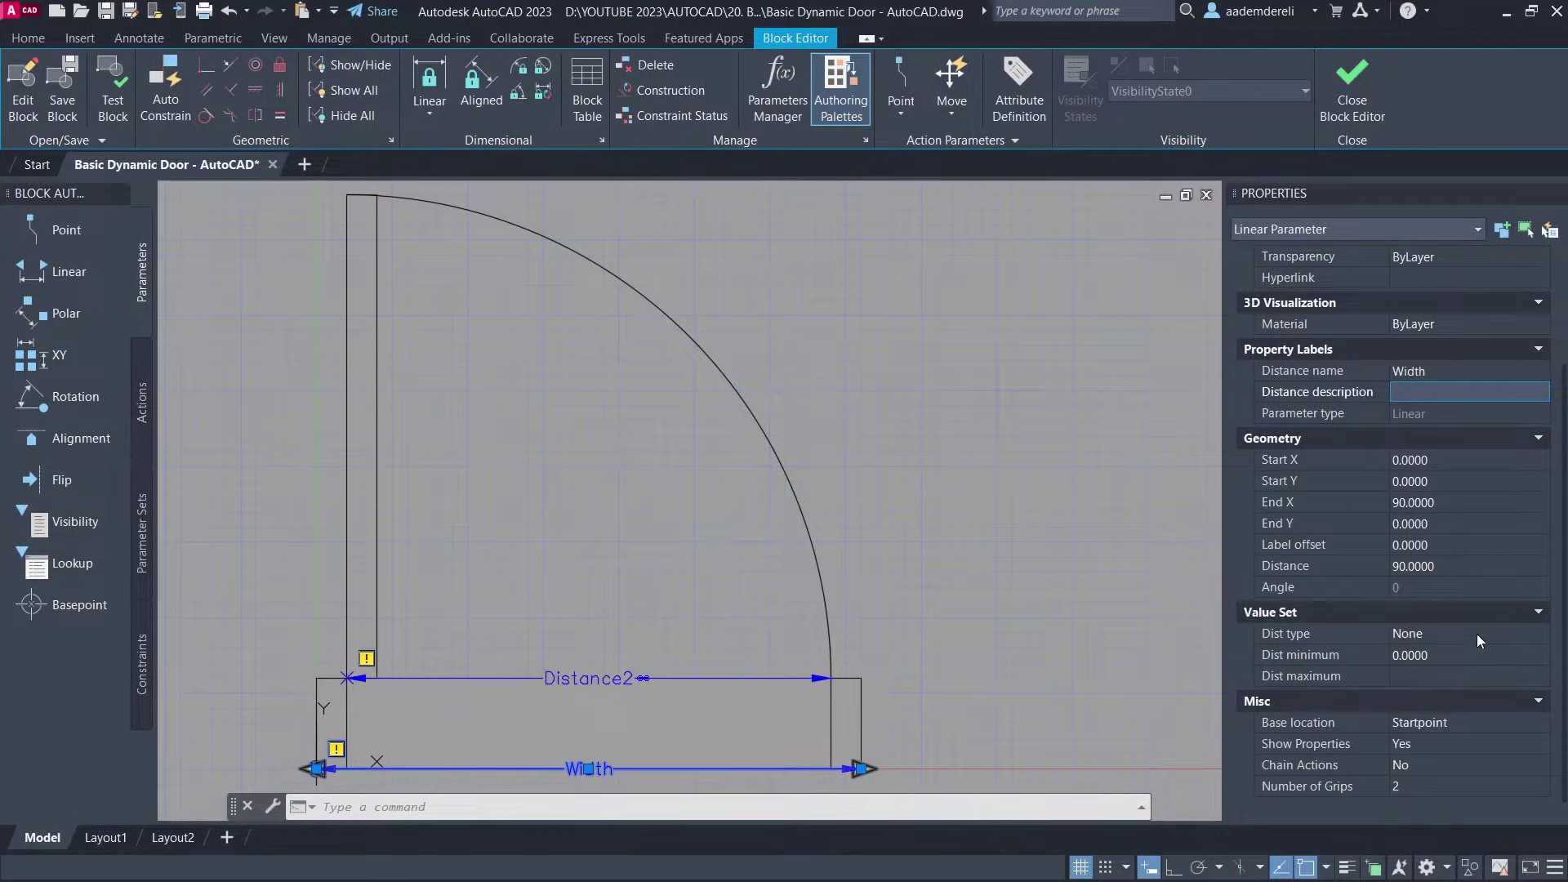
{"action": "left_click", "coordinate": [1476, 634]}
{"action": "left_click", "coordinate": [1476, 634]}
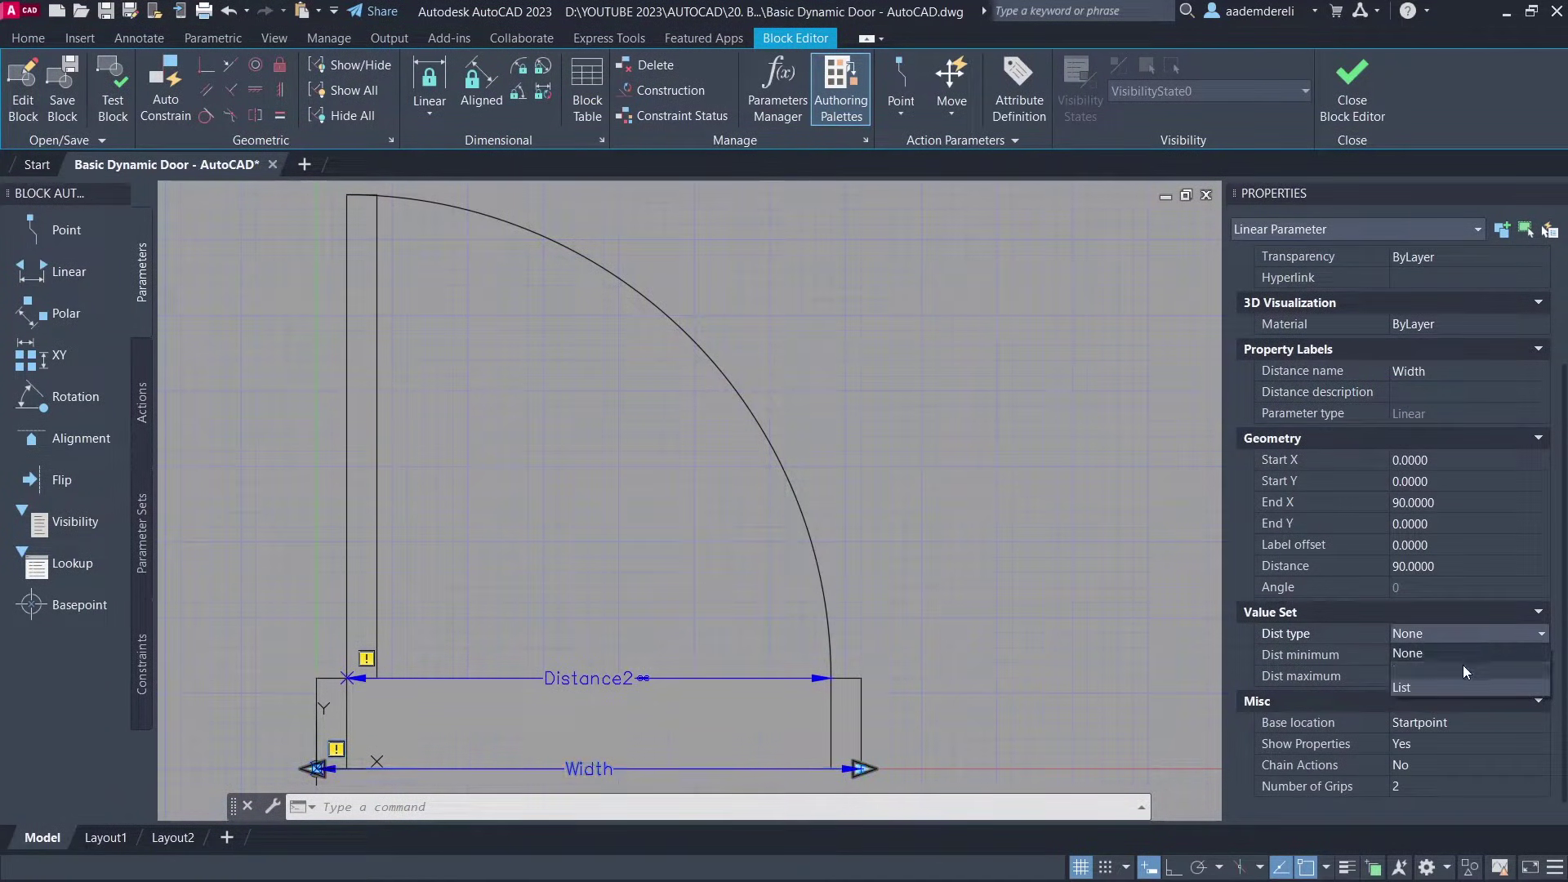
{"action": "left_click", "coordinate": [1476, 671]}
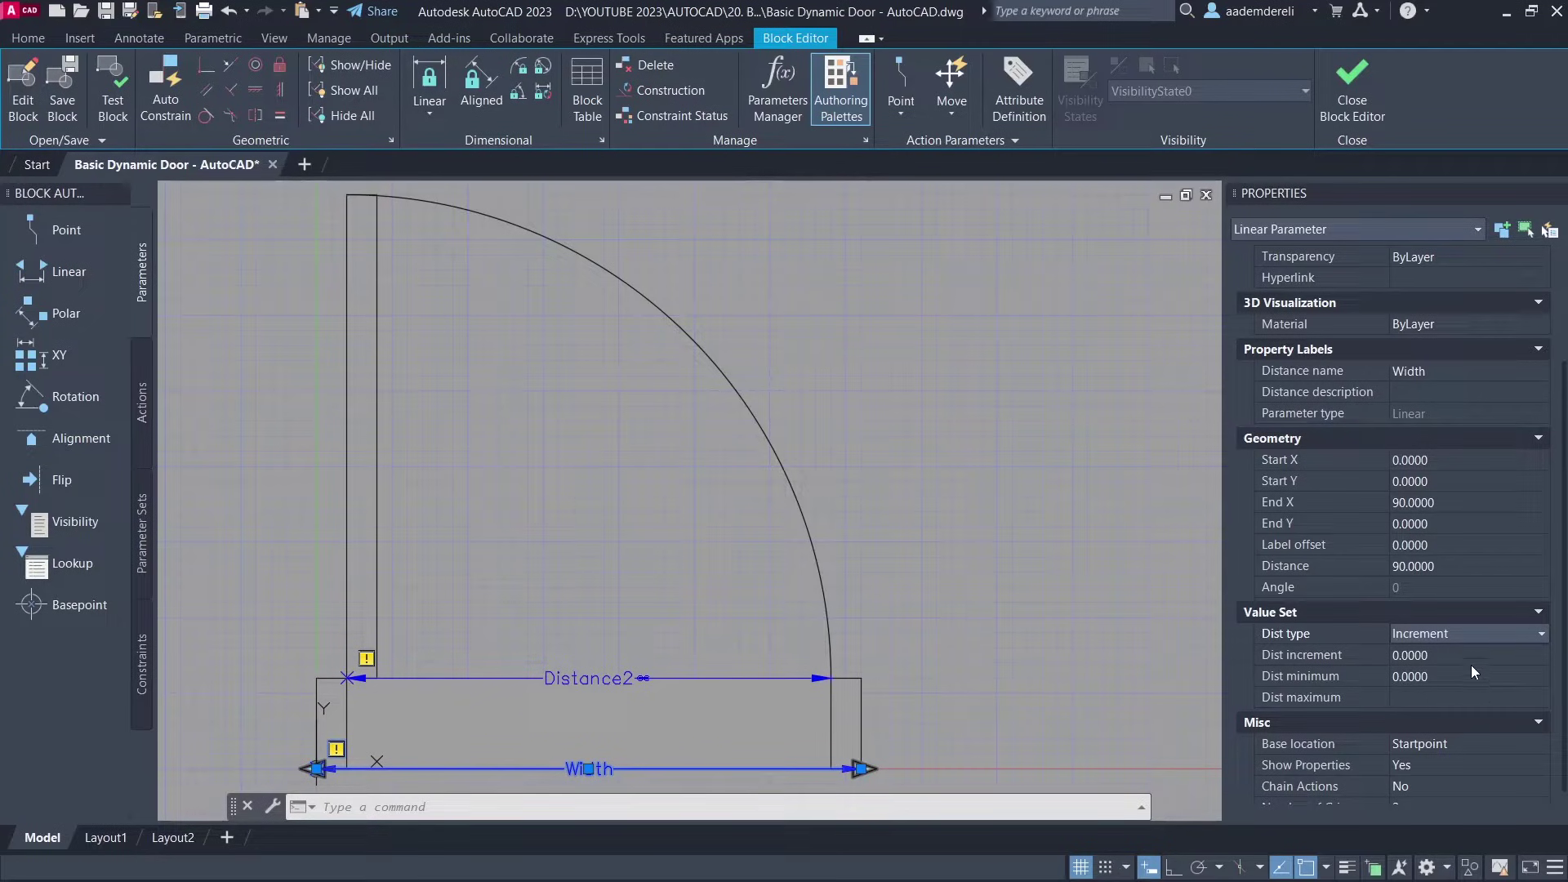
{"action": "left_click", "coordinate": [1459, 655]}
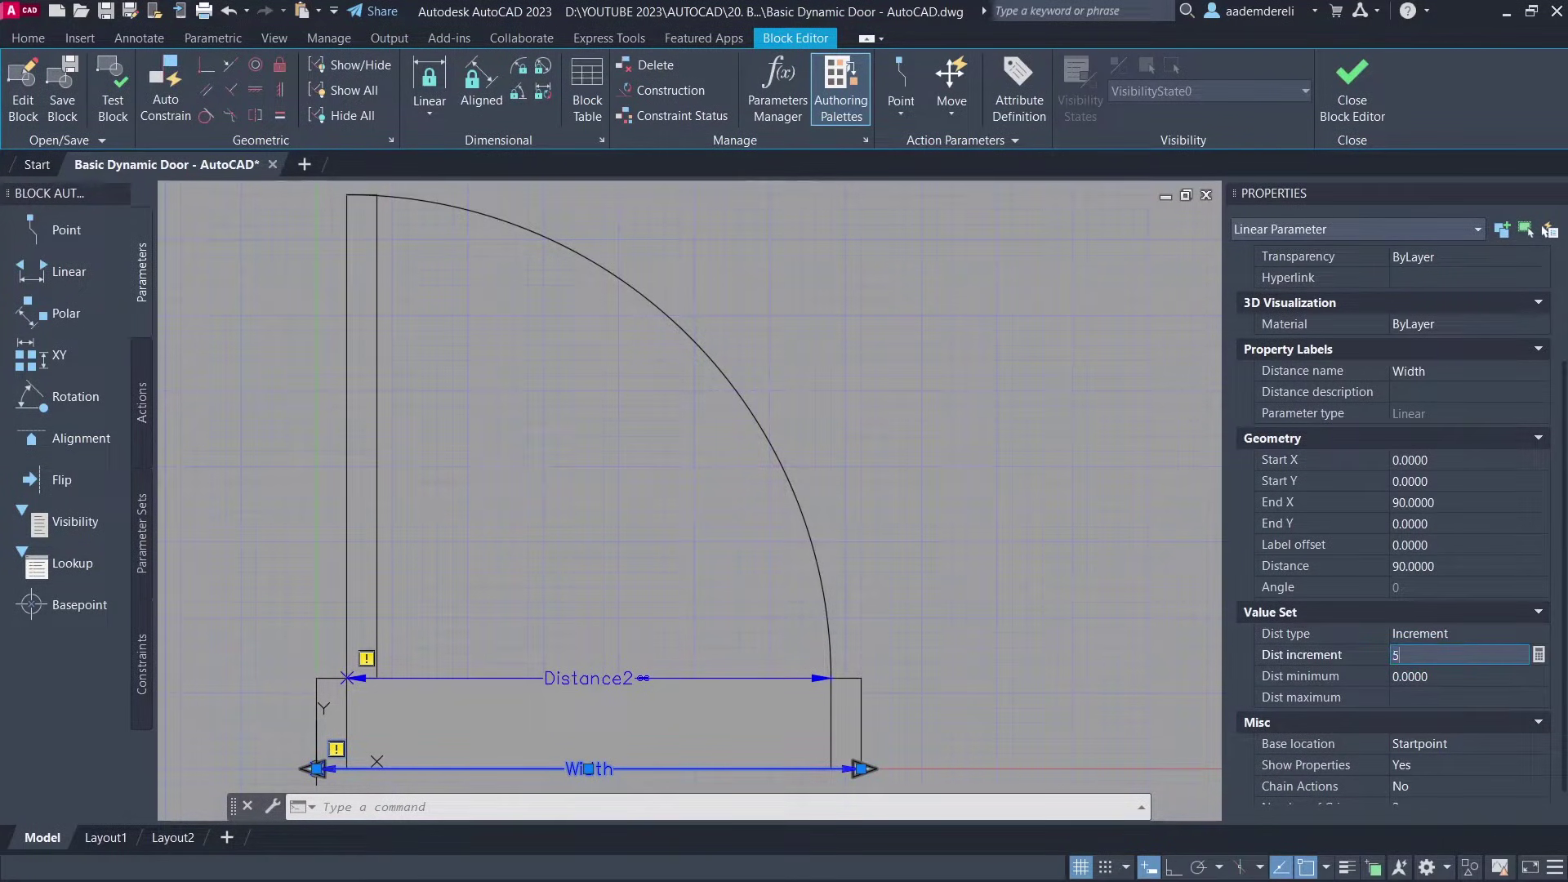
{"action": "key", "text": "Tab"}
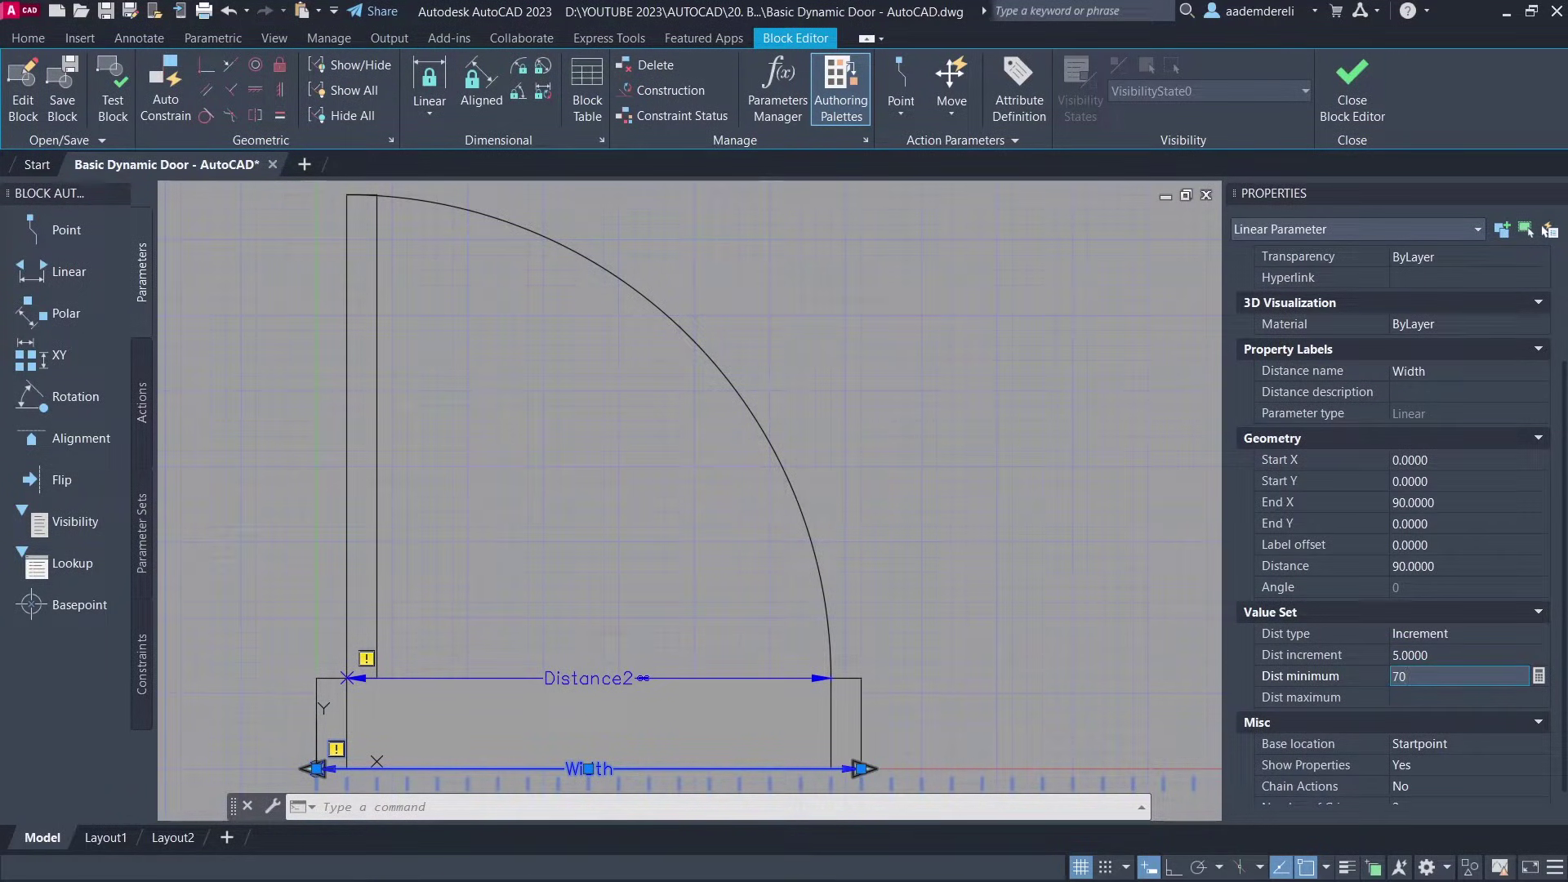
{"action": "key", "text": "Tab"}
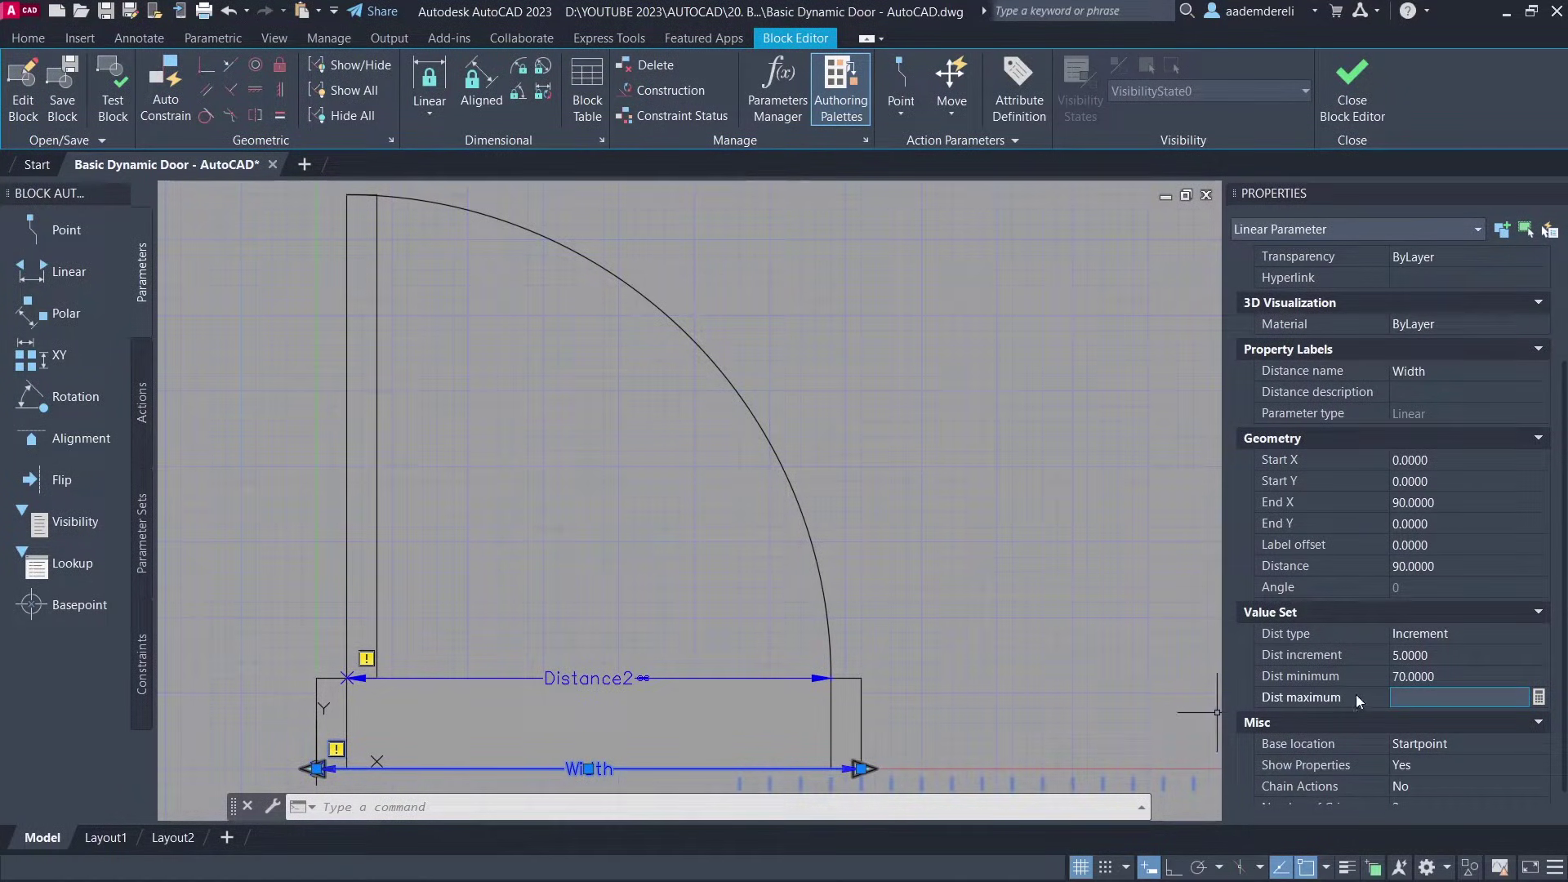
{"action": "key", "text": "Return"}
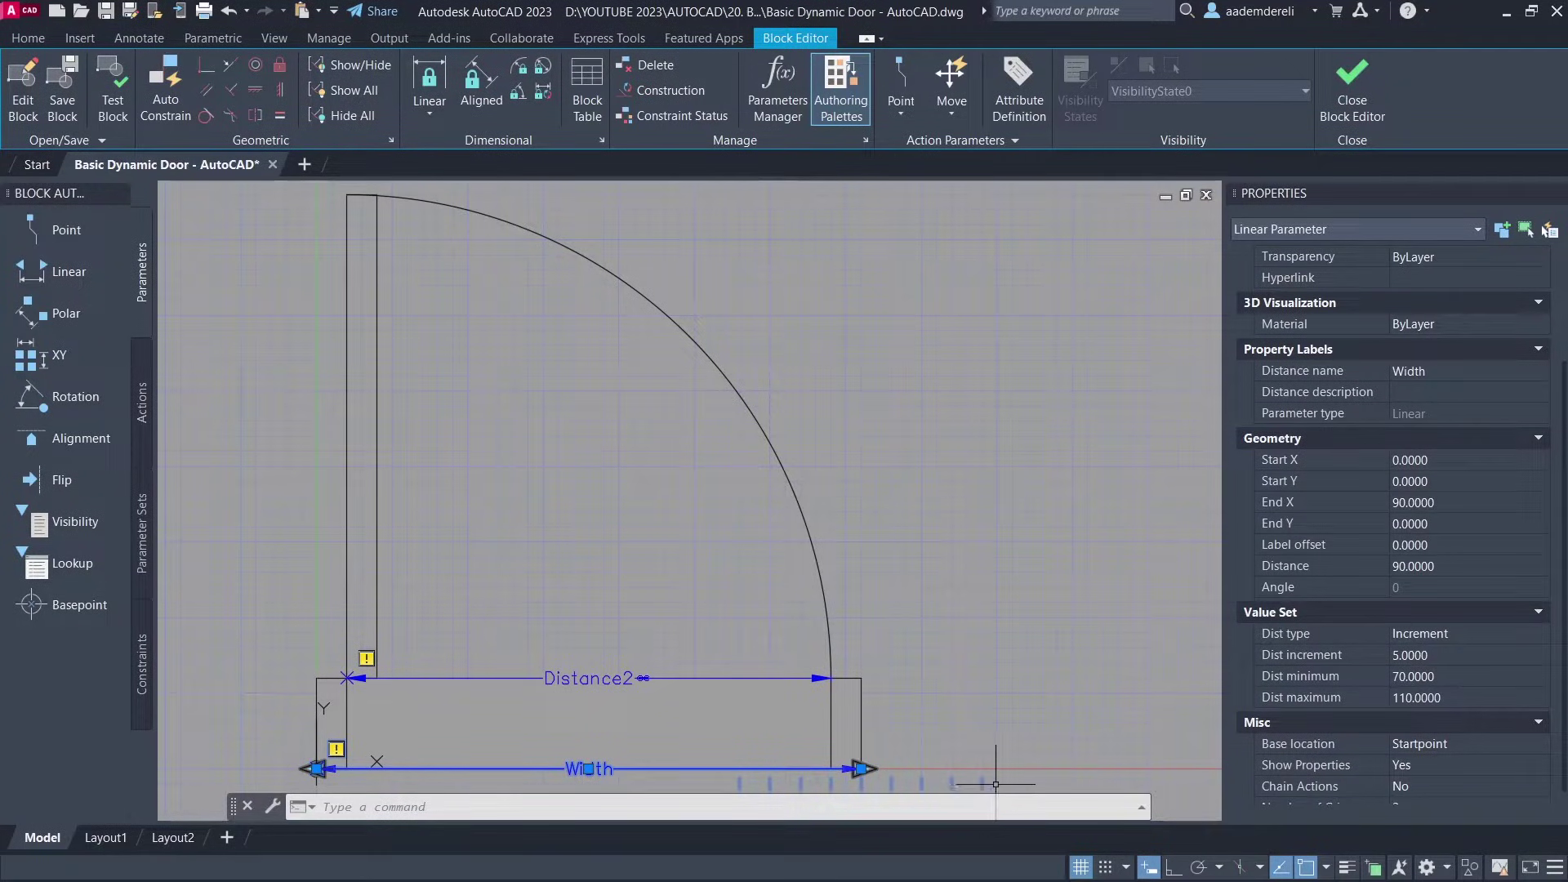
Step: Set the Width parameter's Number of Grips to 1
{"action": "scroll", "coordinate": [1564, 700], "scroll_direction": "down", "scroll_amount": 1}
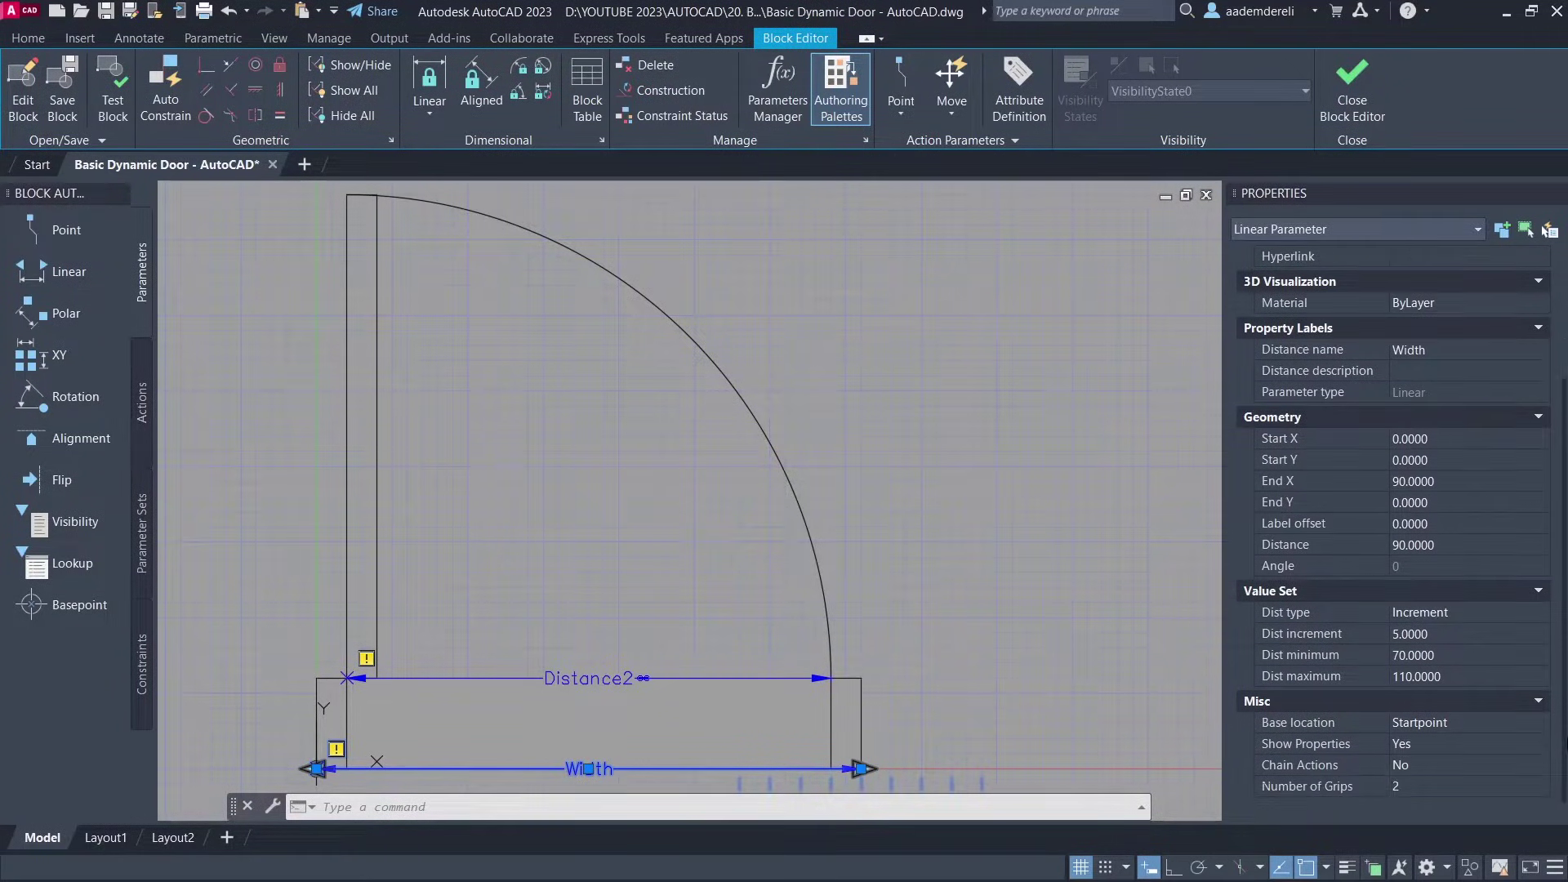
{"action": "left_click", "coordinate": [1447, 787]}
{"action": "left_click", "coordinate": [1442, 786]}
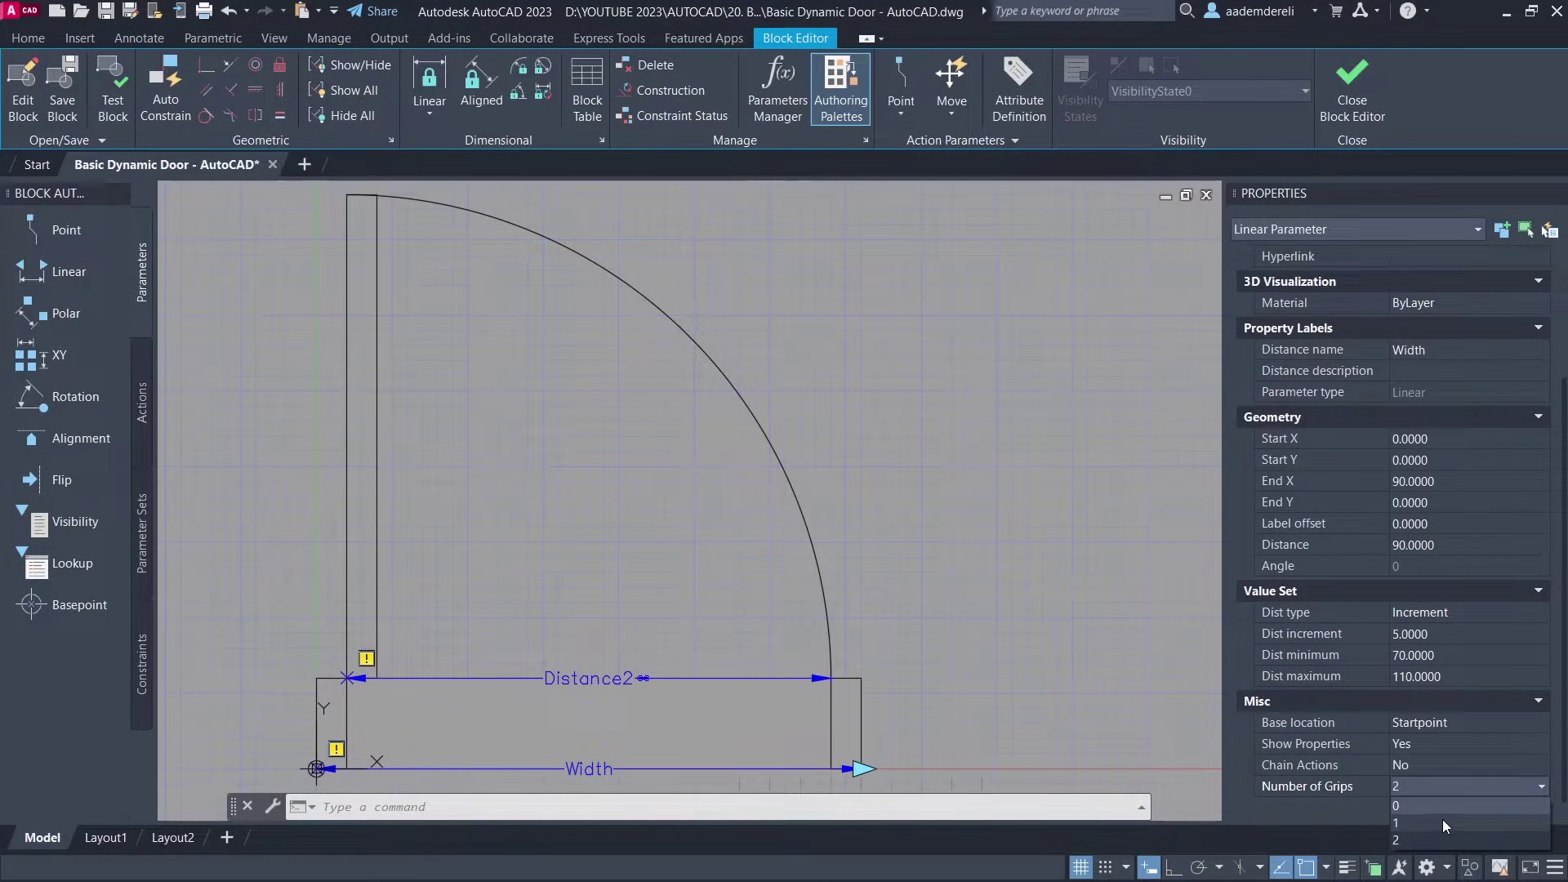
{"action": "left_click", "coordinate": [1442, 822]}
{"action": "key", "text": "Escape"}
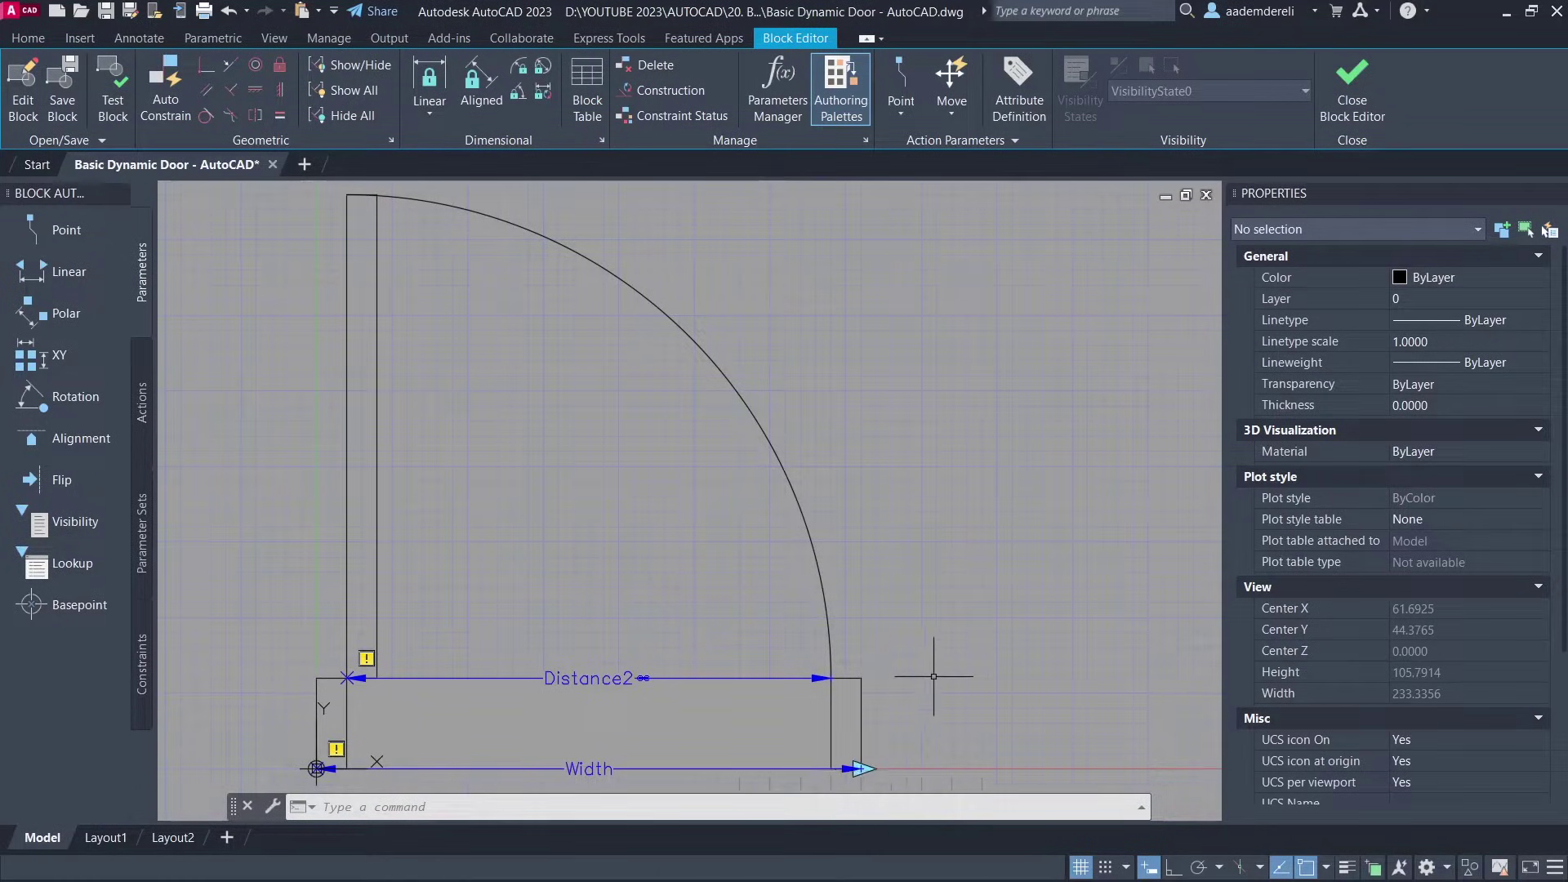
Step: Place an alignment parameter midway between the door's bottom corners, aligned horizontally with Ortho on
{"action": "left_click", "coordinate": [111, 444]}
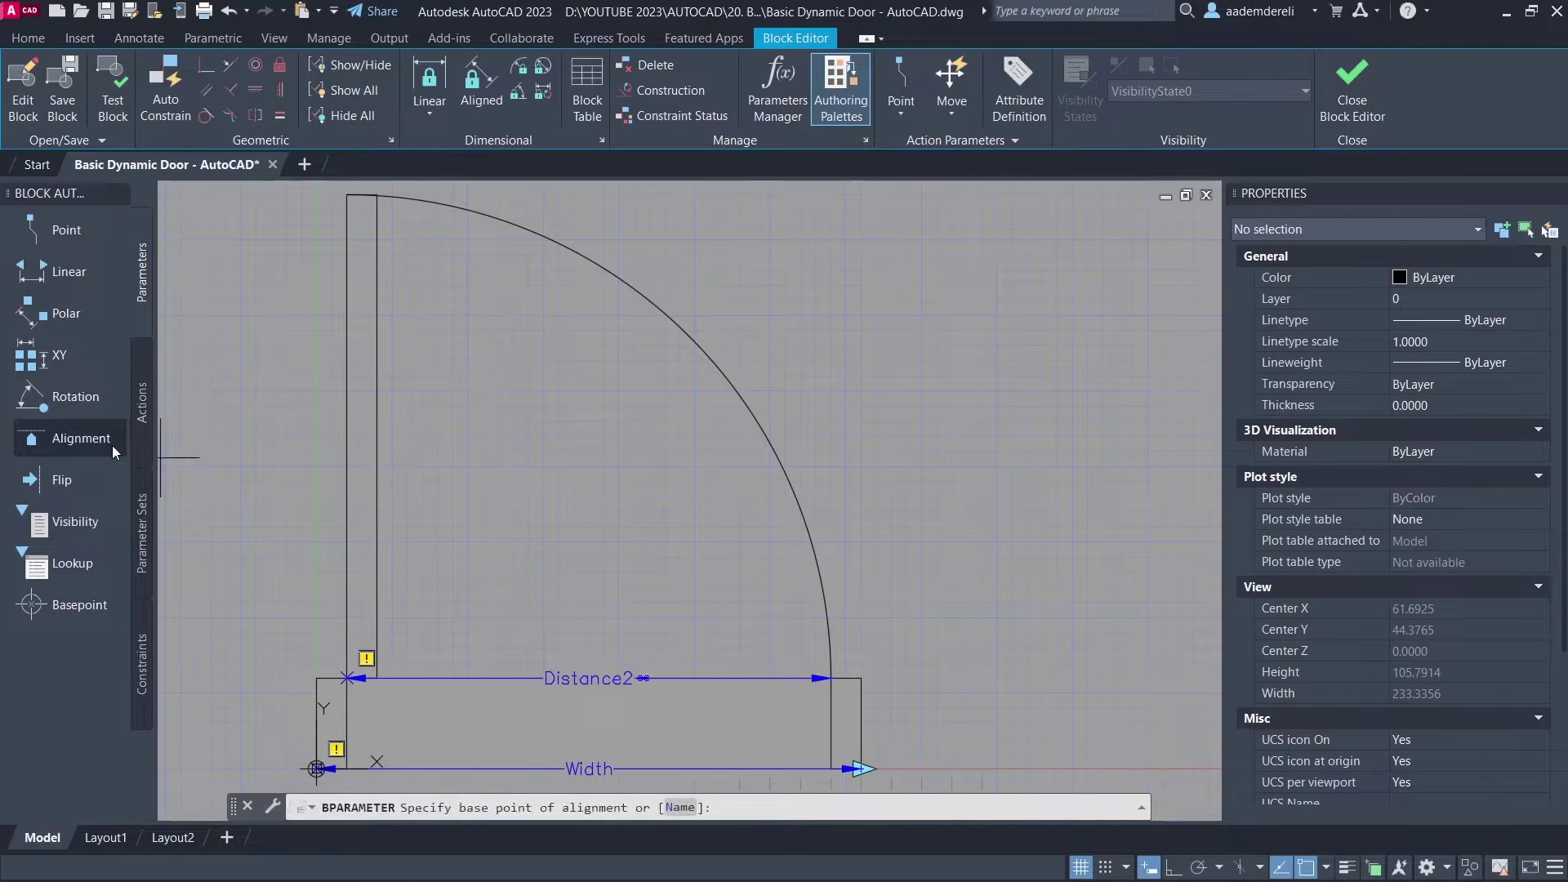
{"action": "right_click", "coordinate": [527, 528], "text": "ctrl"}
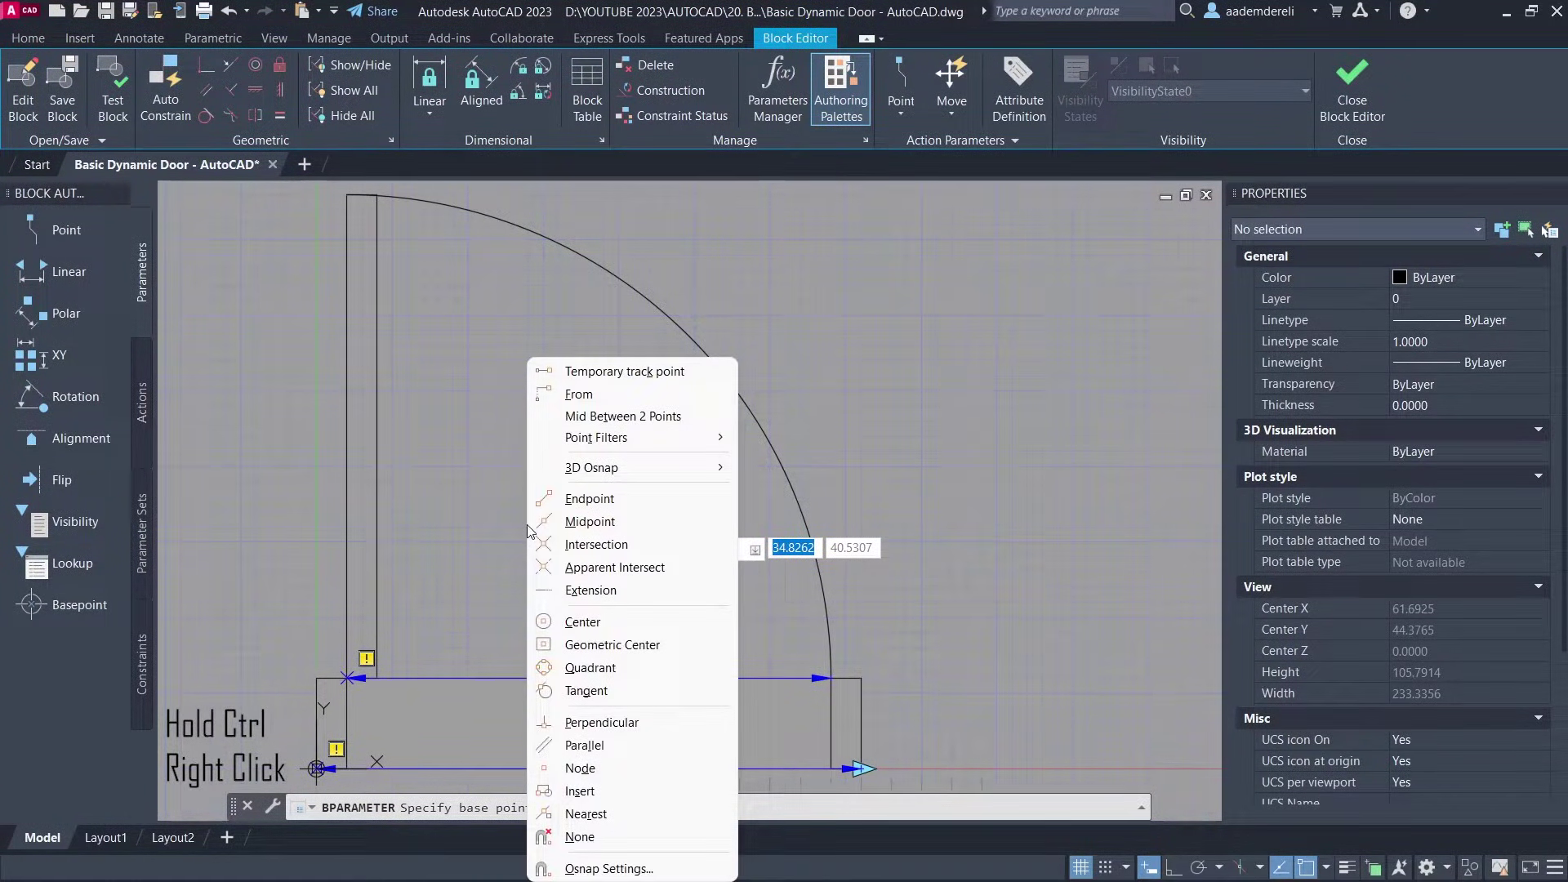
{"action": "left_click", "coordinate": [700, 416]}
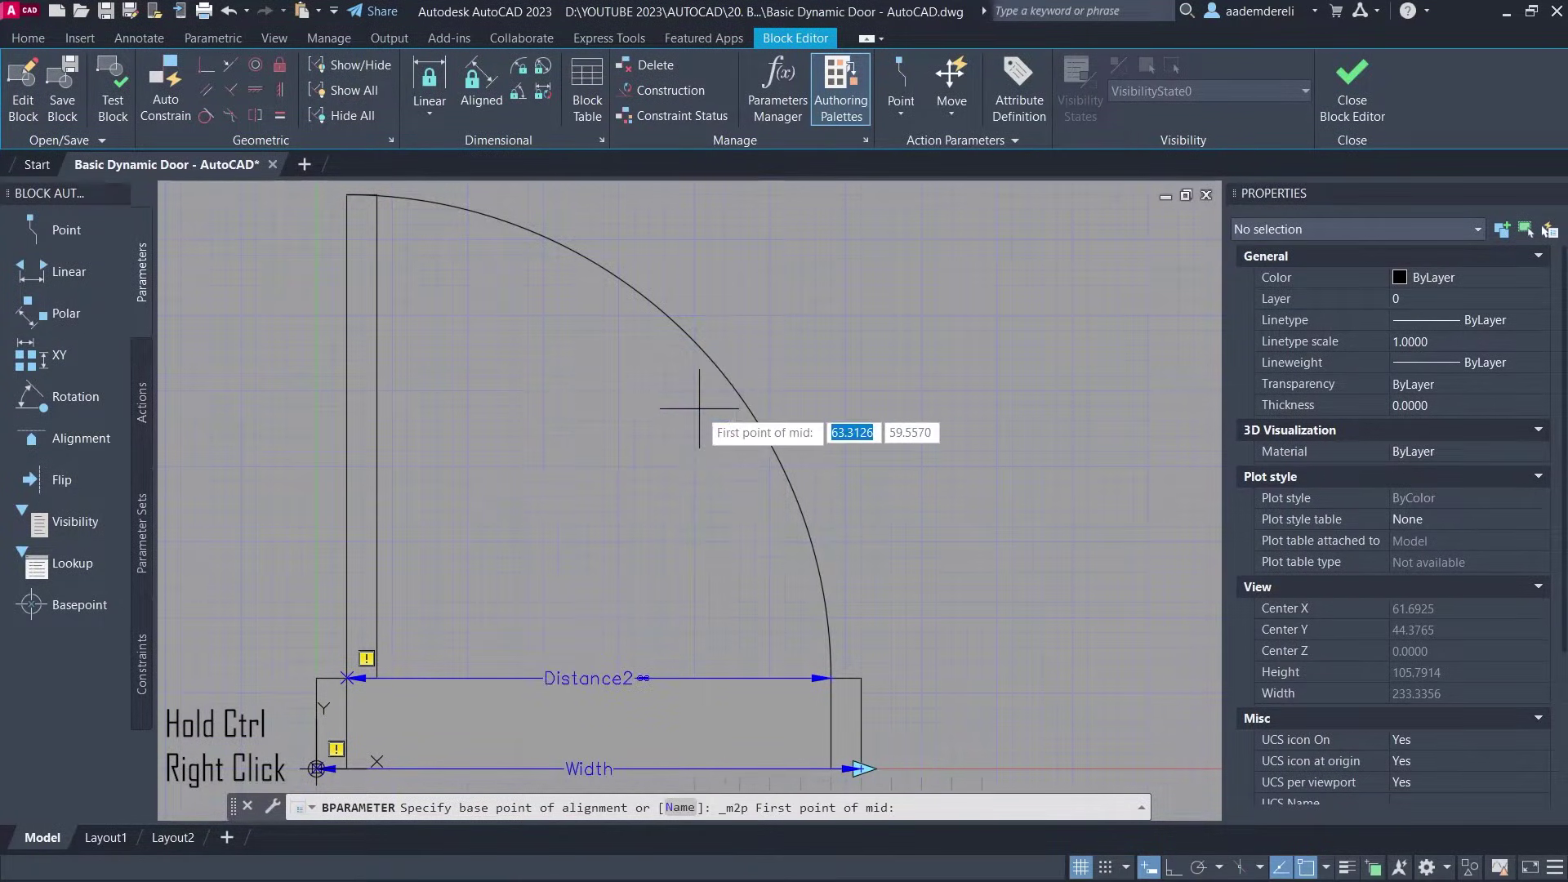
{"action": "left_click", "coordinate": [351, 761]}
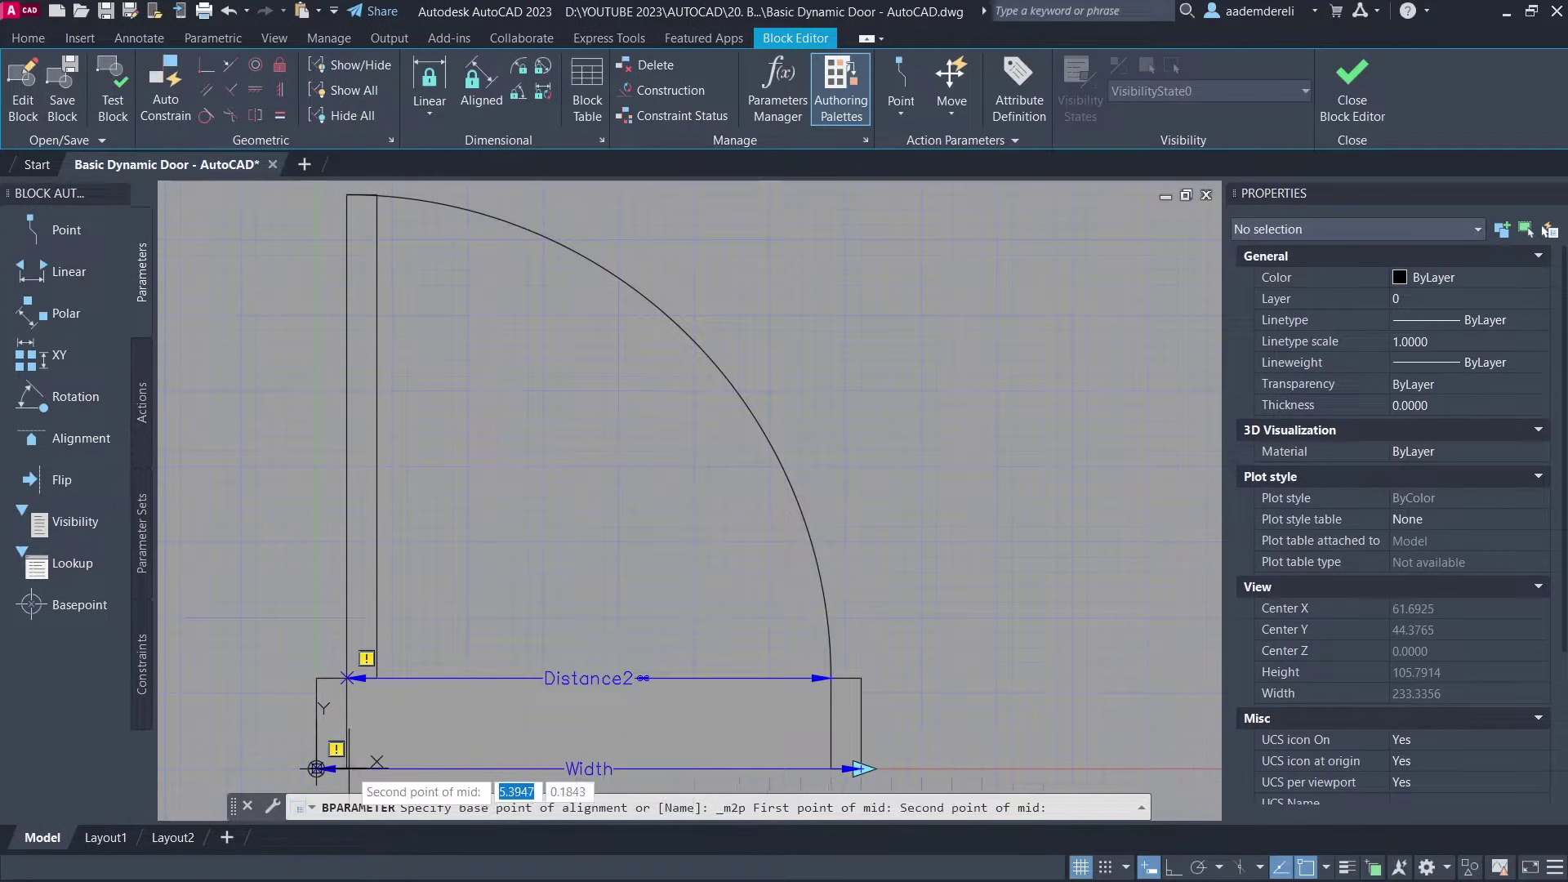
{"action": "left_click", "coordinate": [861, 768]}
{"action": "key", "text": "F8"}
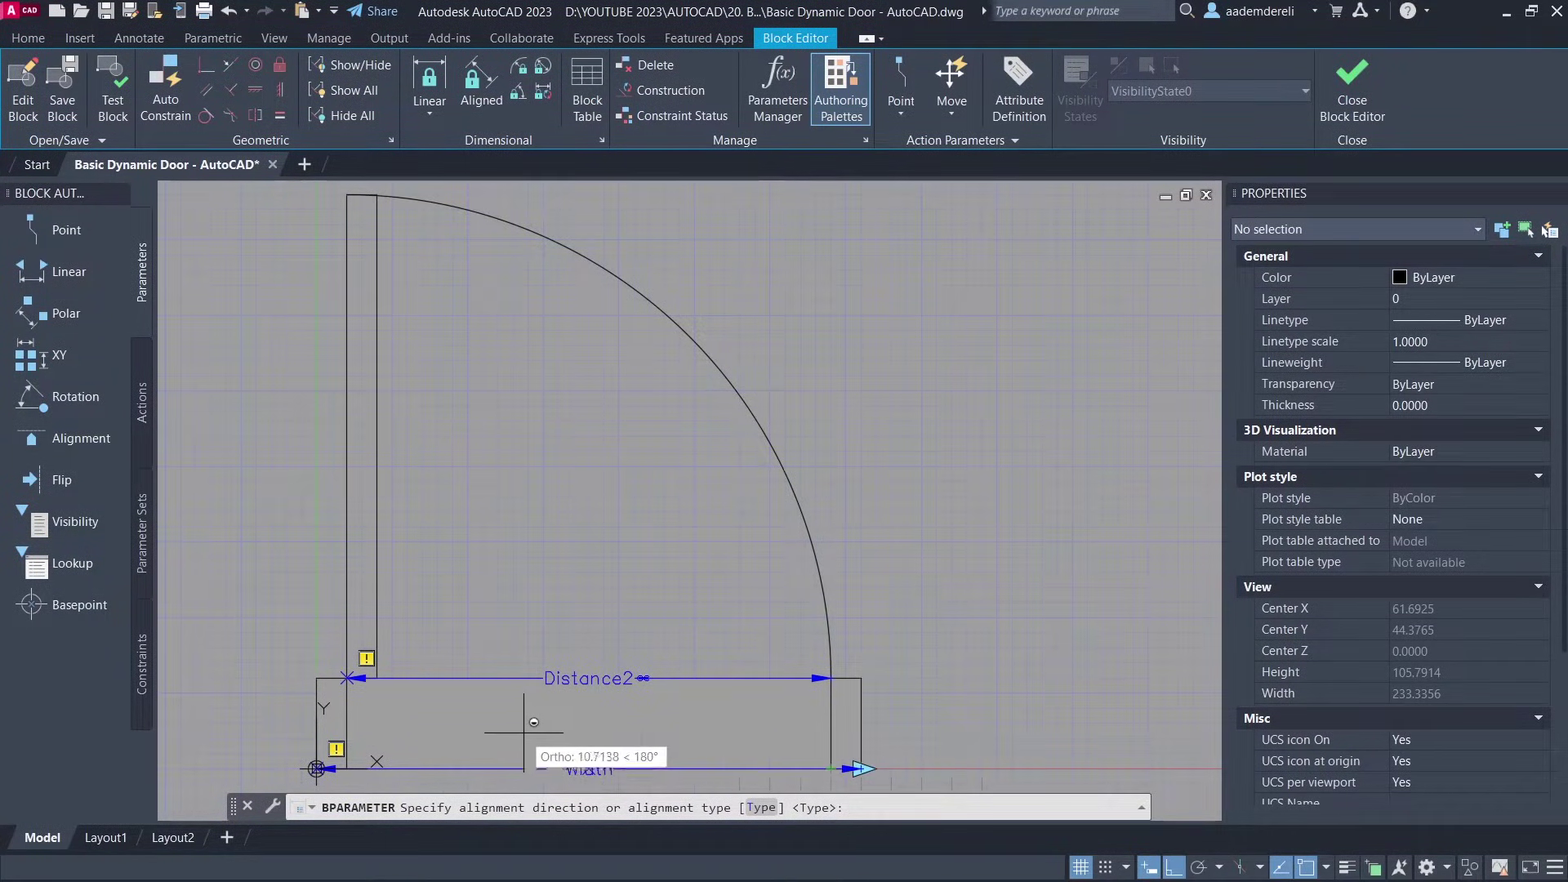
{"action": "left_click", "coordinate": [542, 729]}
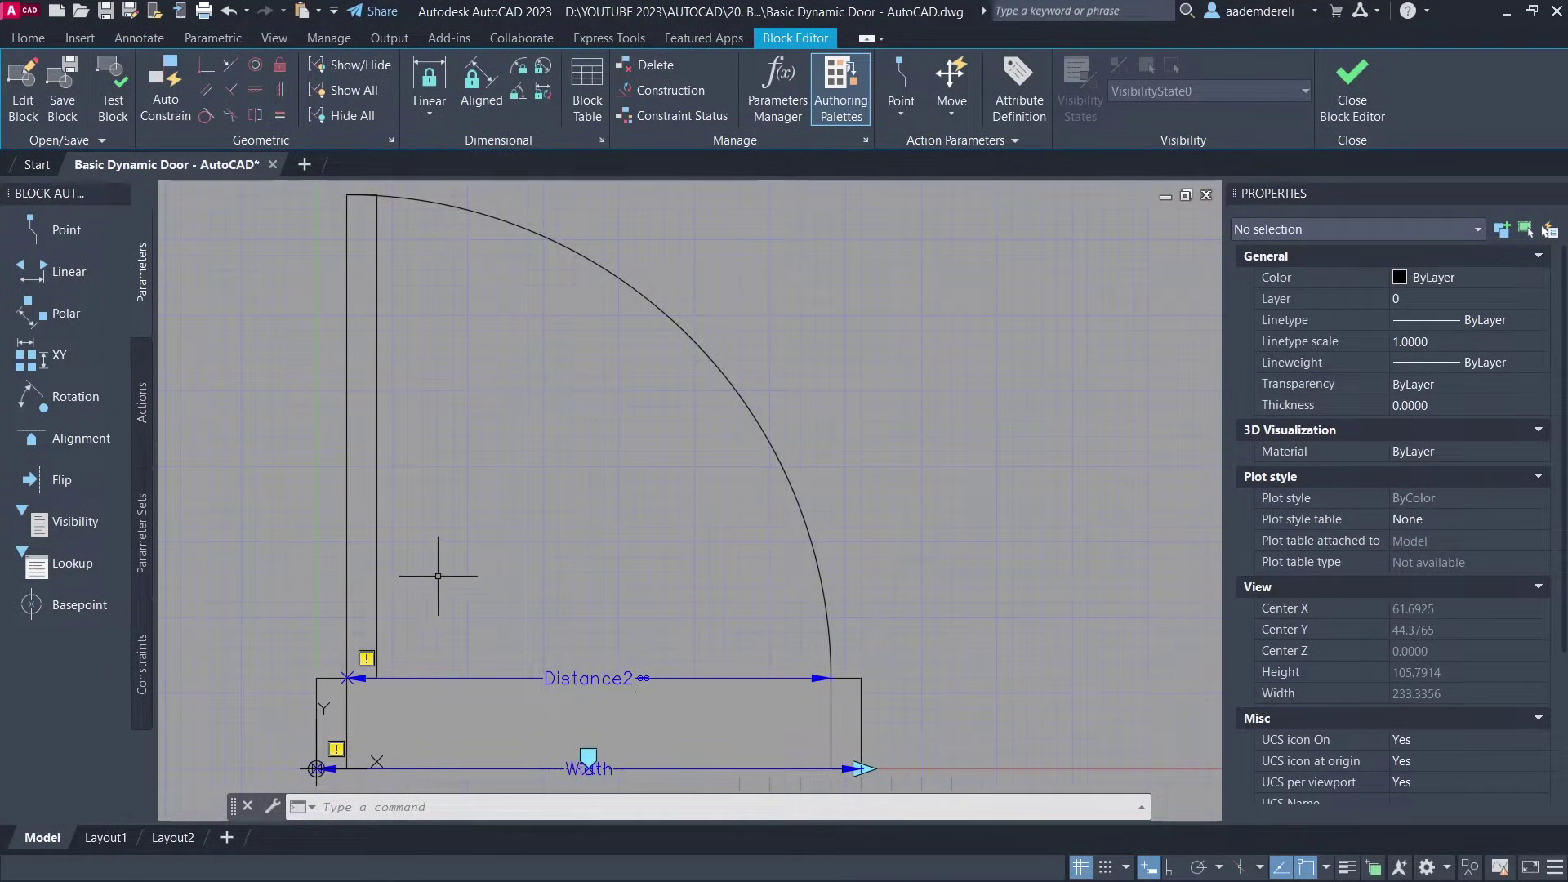
Step: Add a stretch action at Width's right end, framing and selecting the right jamb lines
{"action": "left_click", "coordinate": [146, 365]}
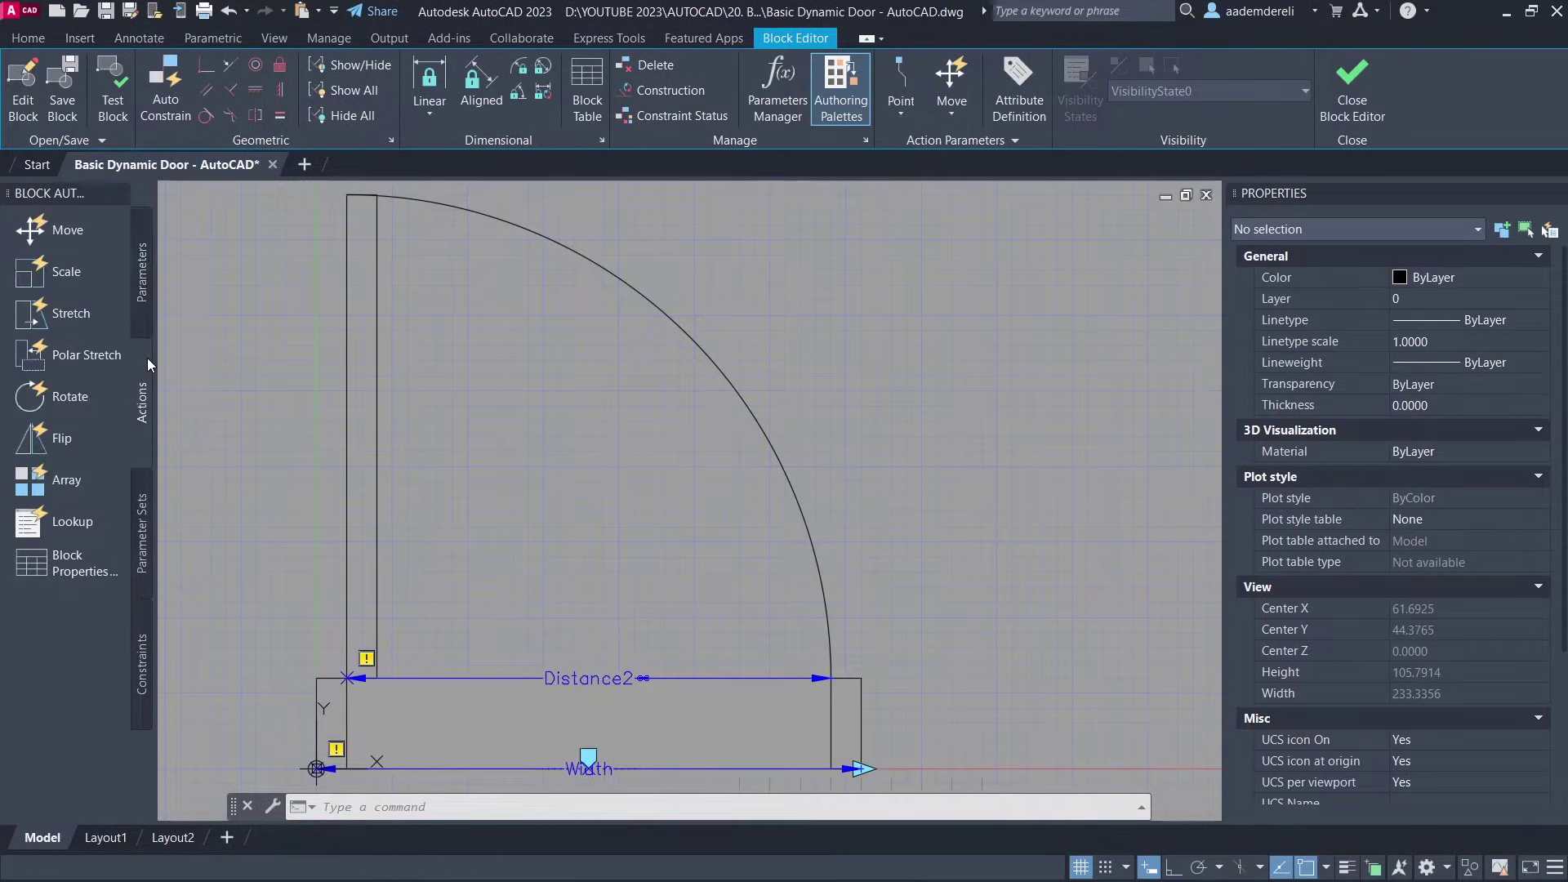
{"action": "left_click", "coordinate": [108, 310]}
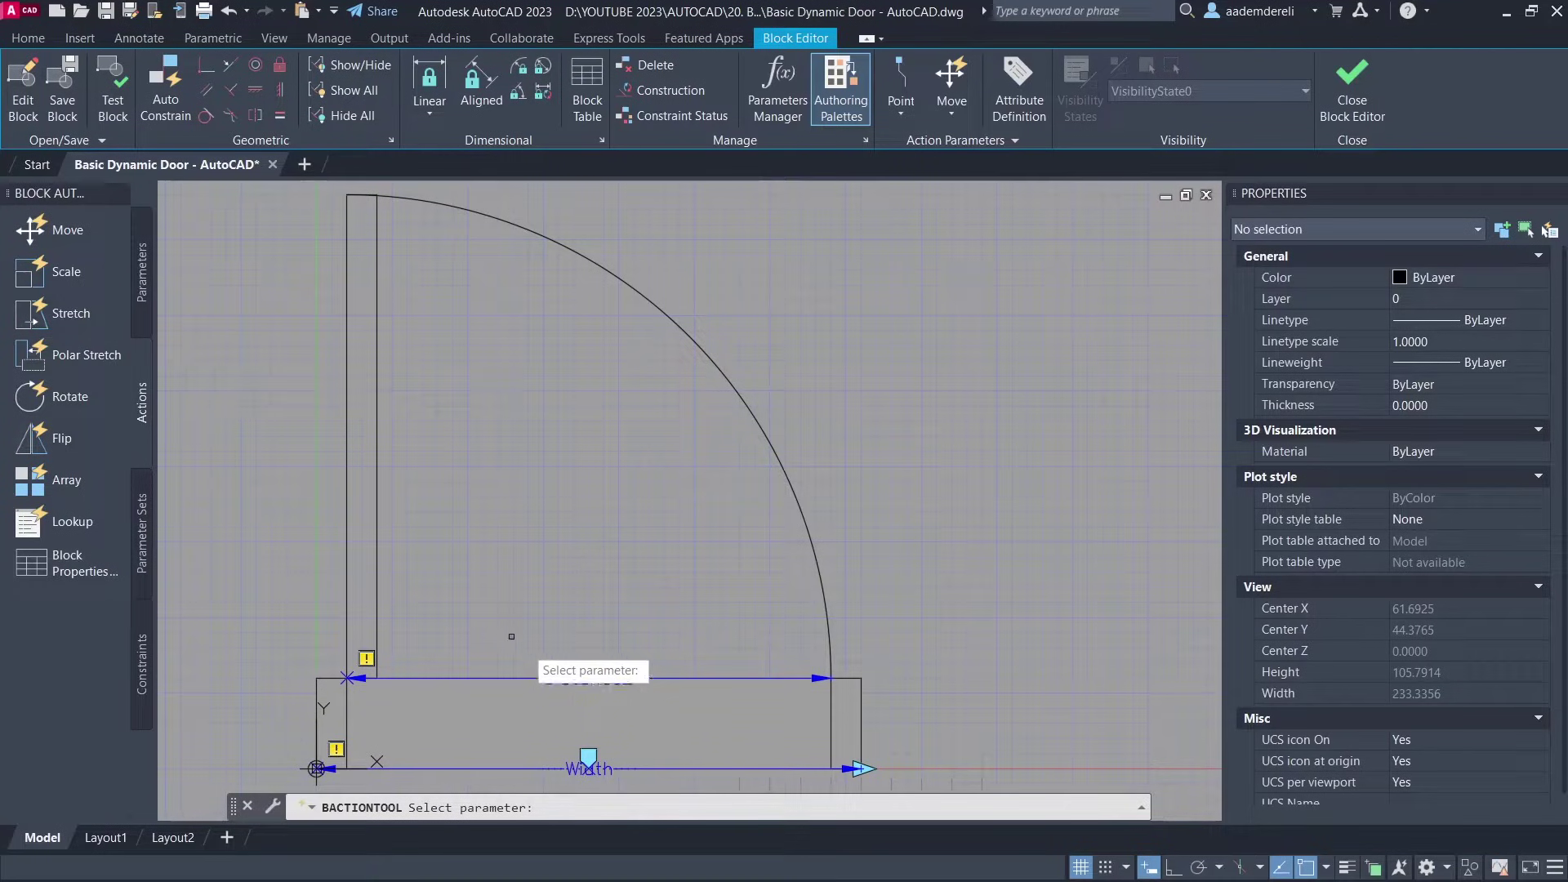
{"action": "left_click", "coordinate": [609, 768]}
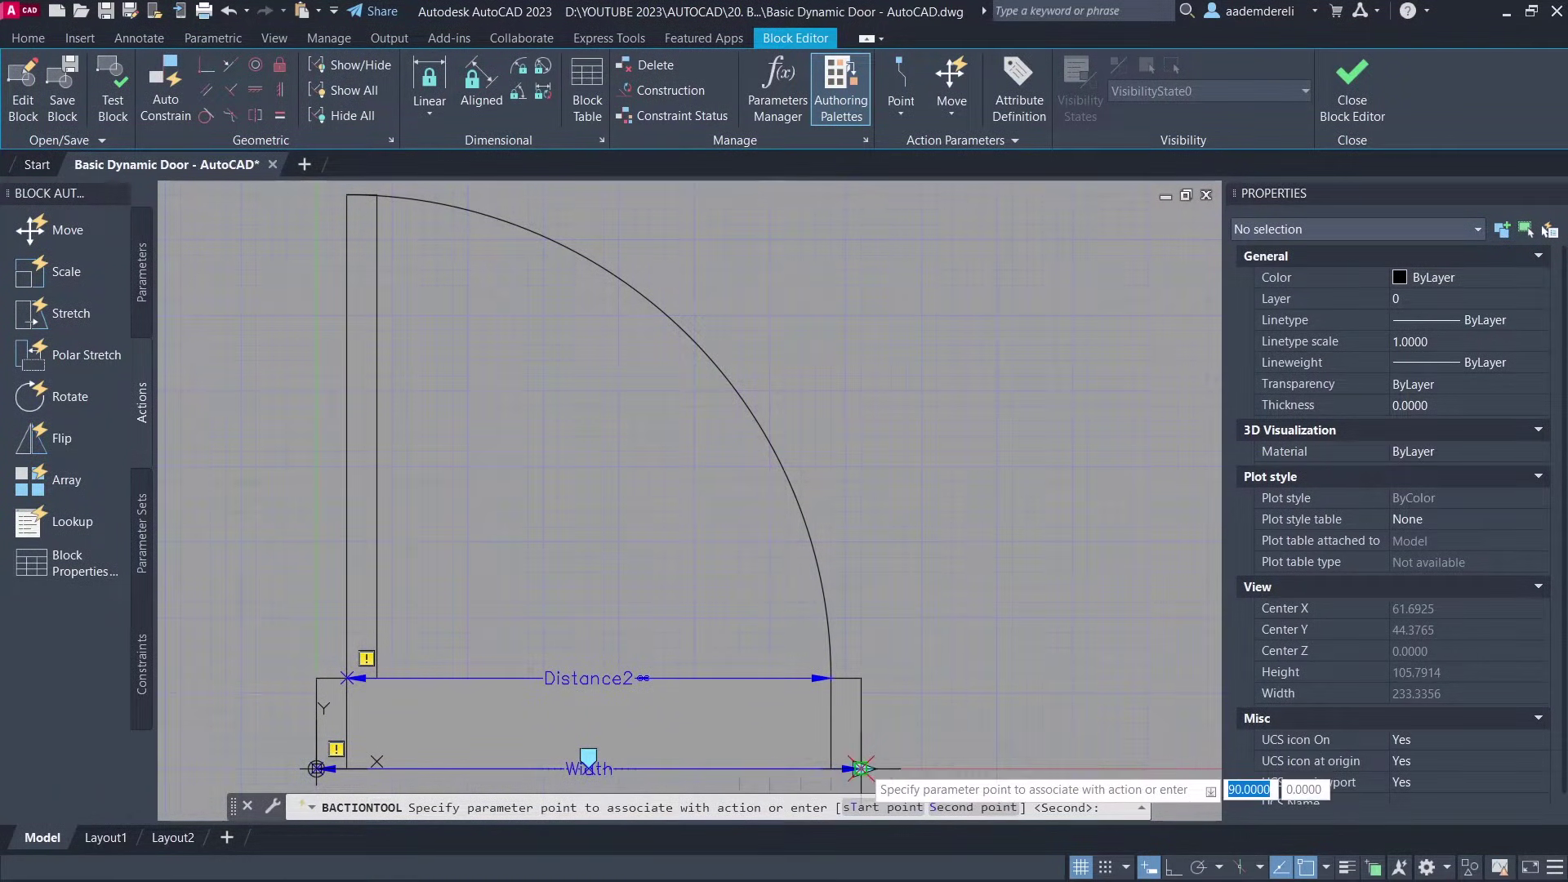
{"action": "left_click", "coordinate": [861, 768]}
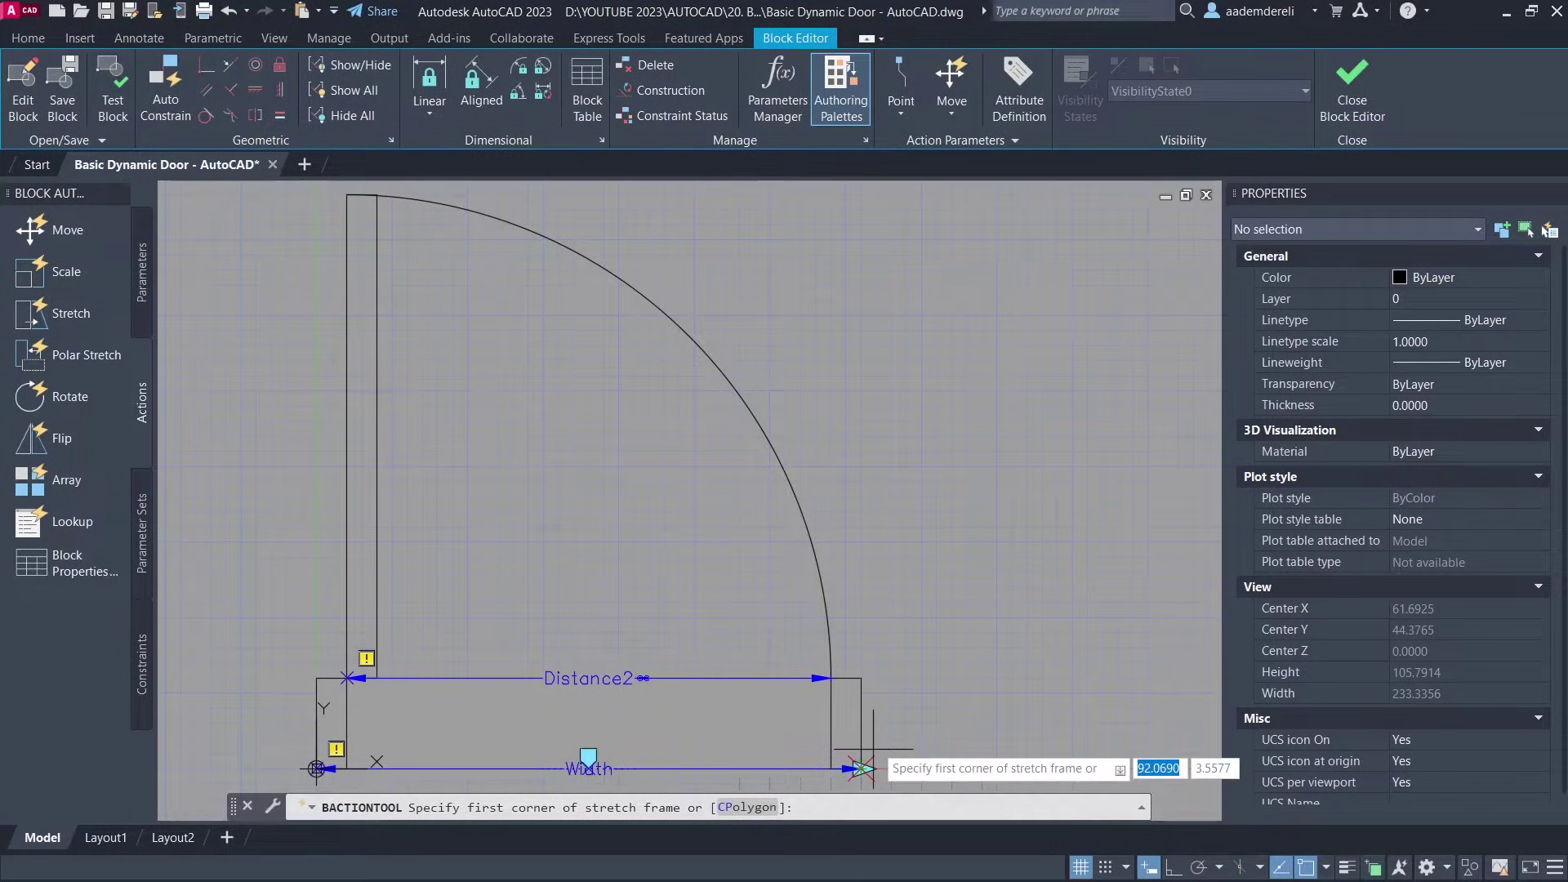
{"action": "left_click", "coordinate": [898, 629]}
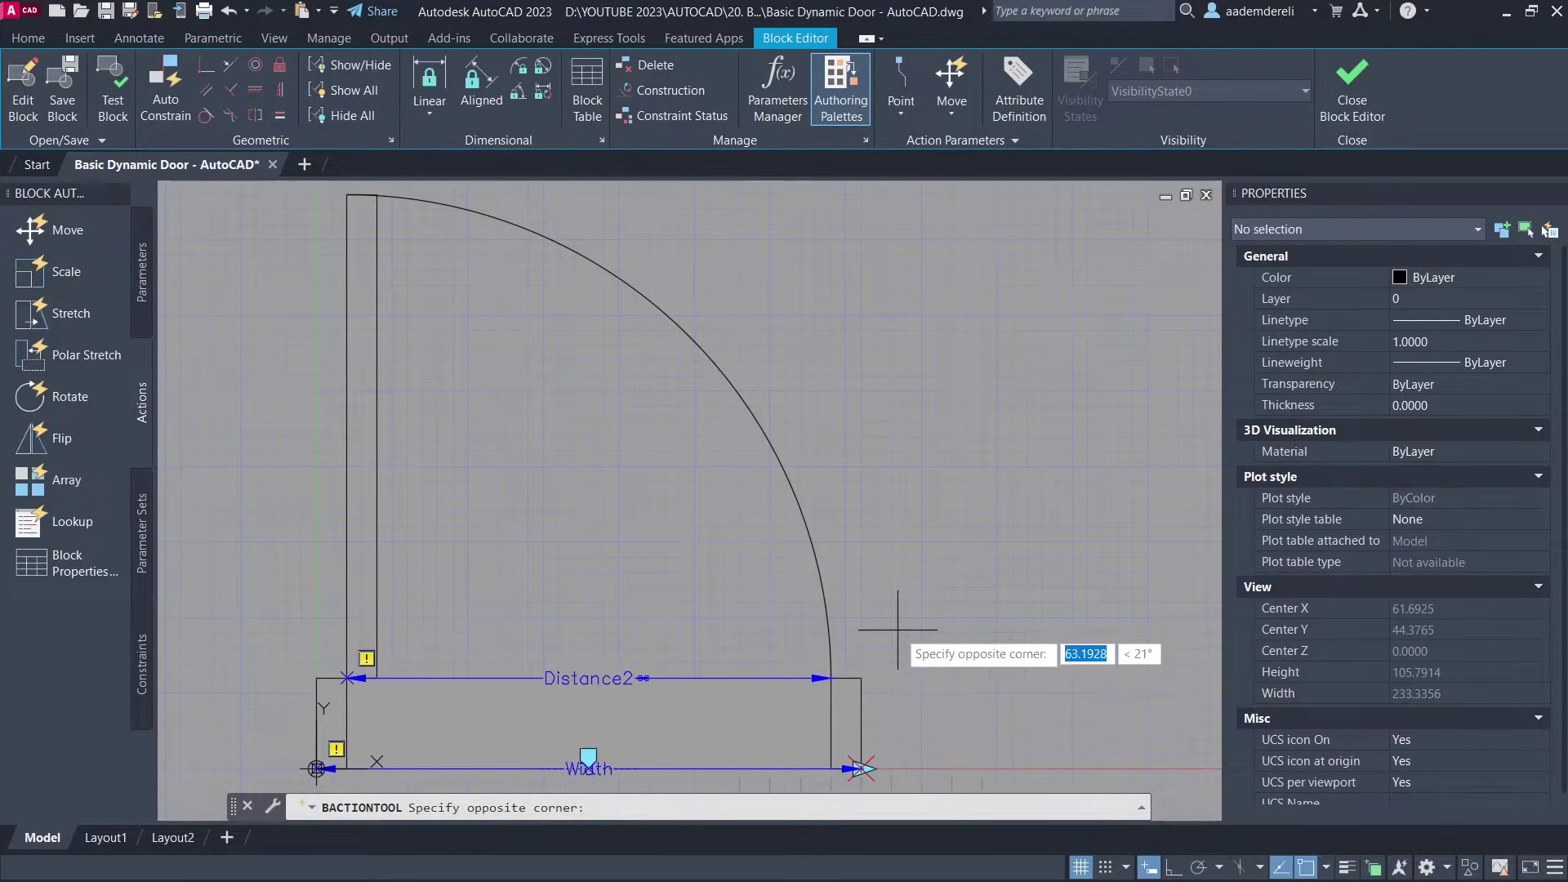
{"action": "left_click", "coordinate": [755, 786]}
{"action": "left_click", "coordinate": [866, 747]}
{"action": "left_click", "coordinate": [818, 774]}
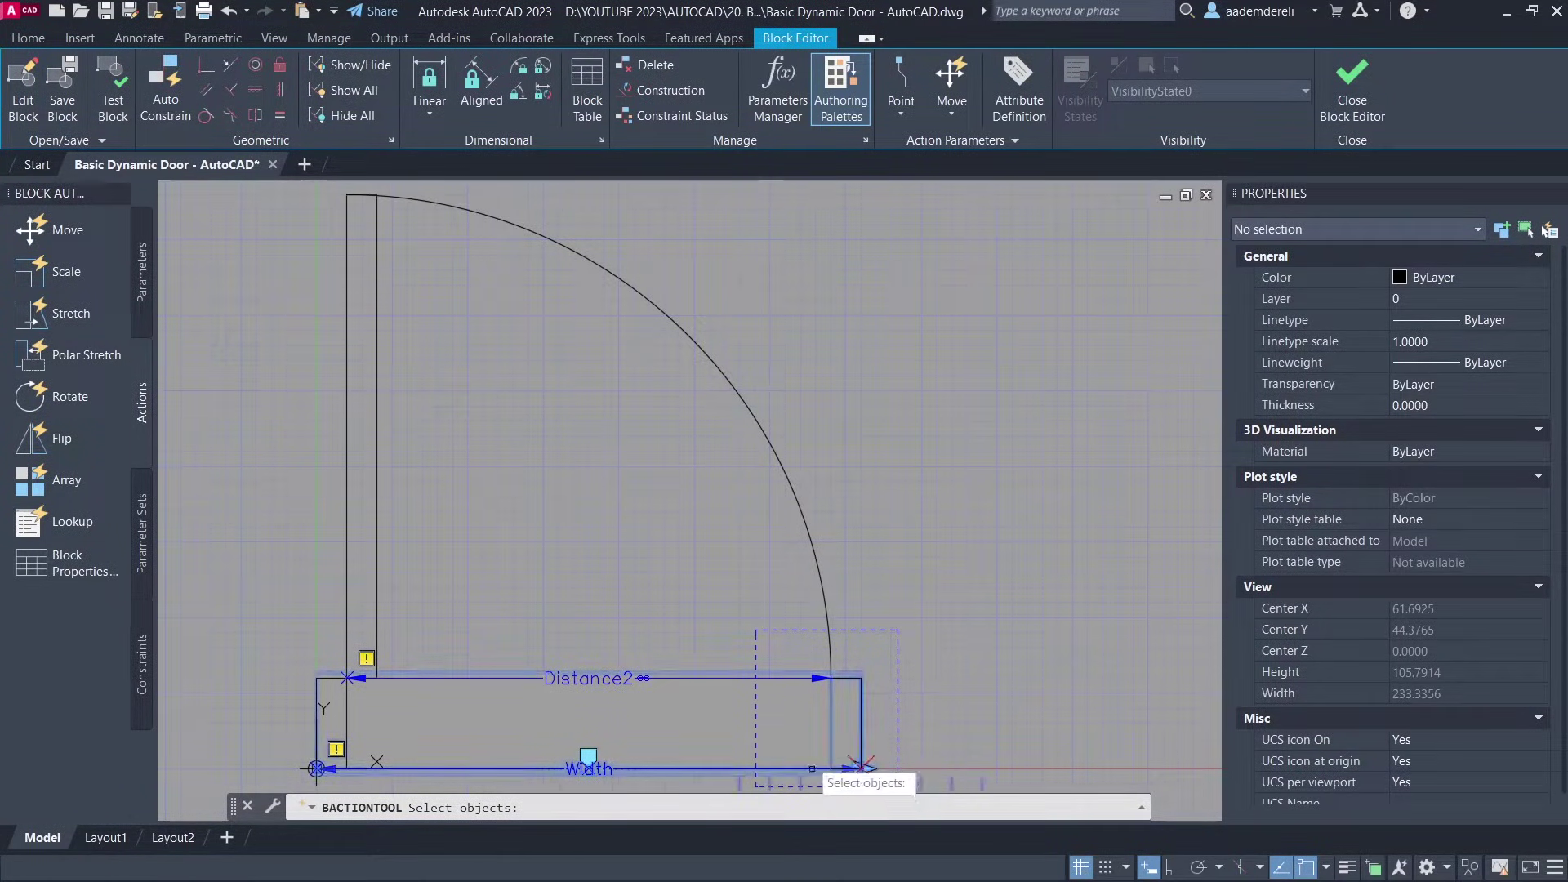
{"action": "left_click", "coordinate": [808, 633]}
{"action": "left_click", "coordinate": [780, 699]}
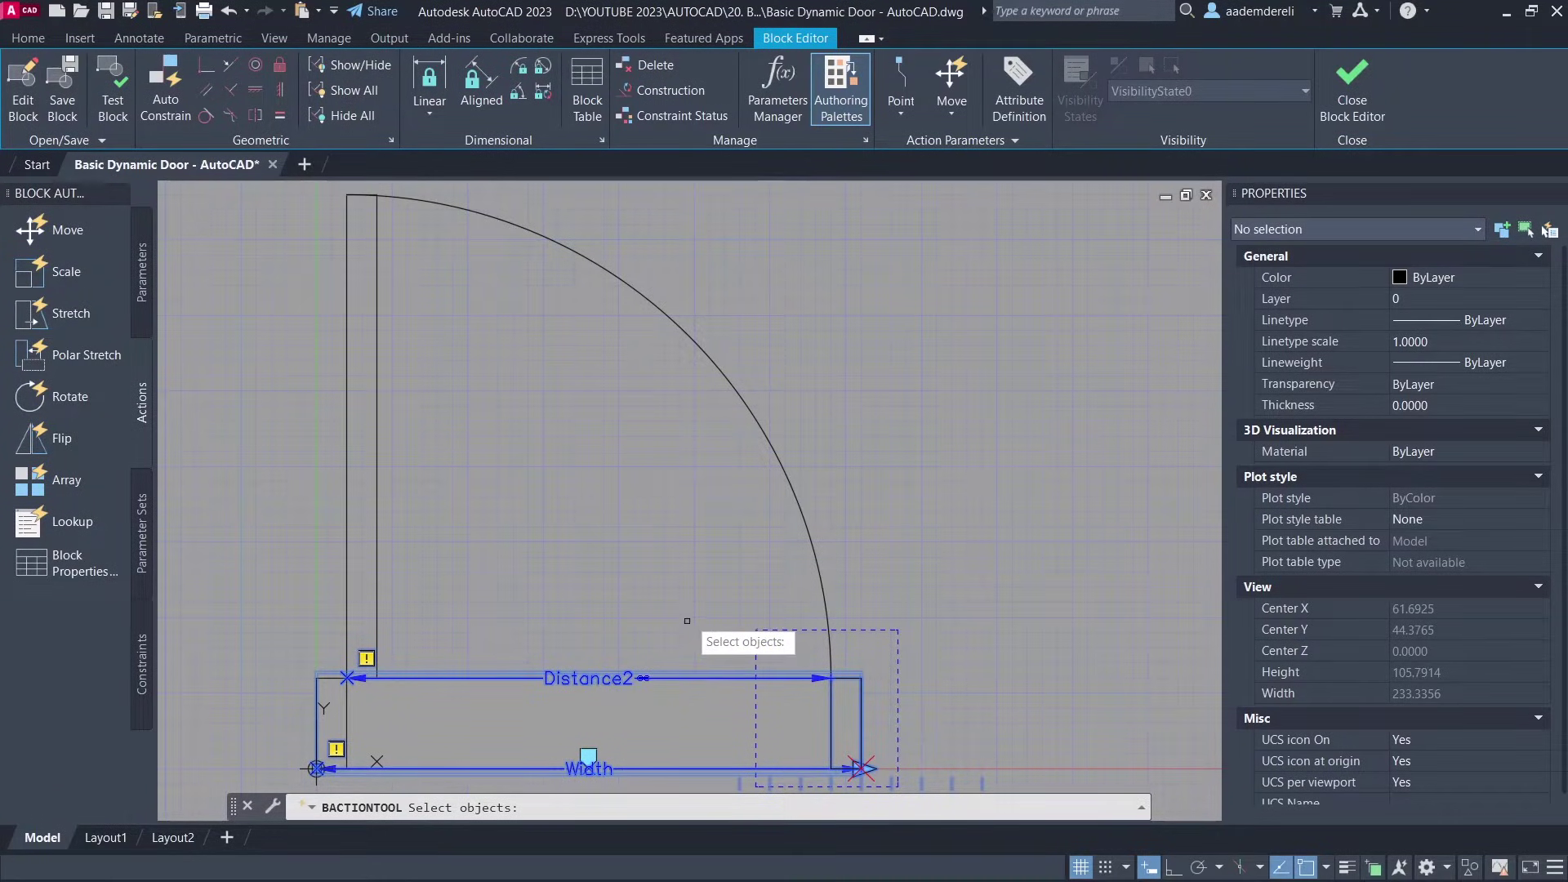
{"action": "key", "text": "Return"}
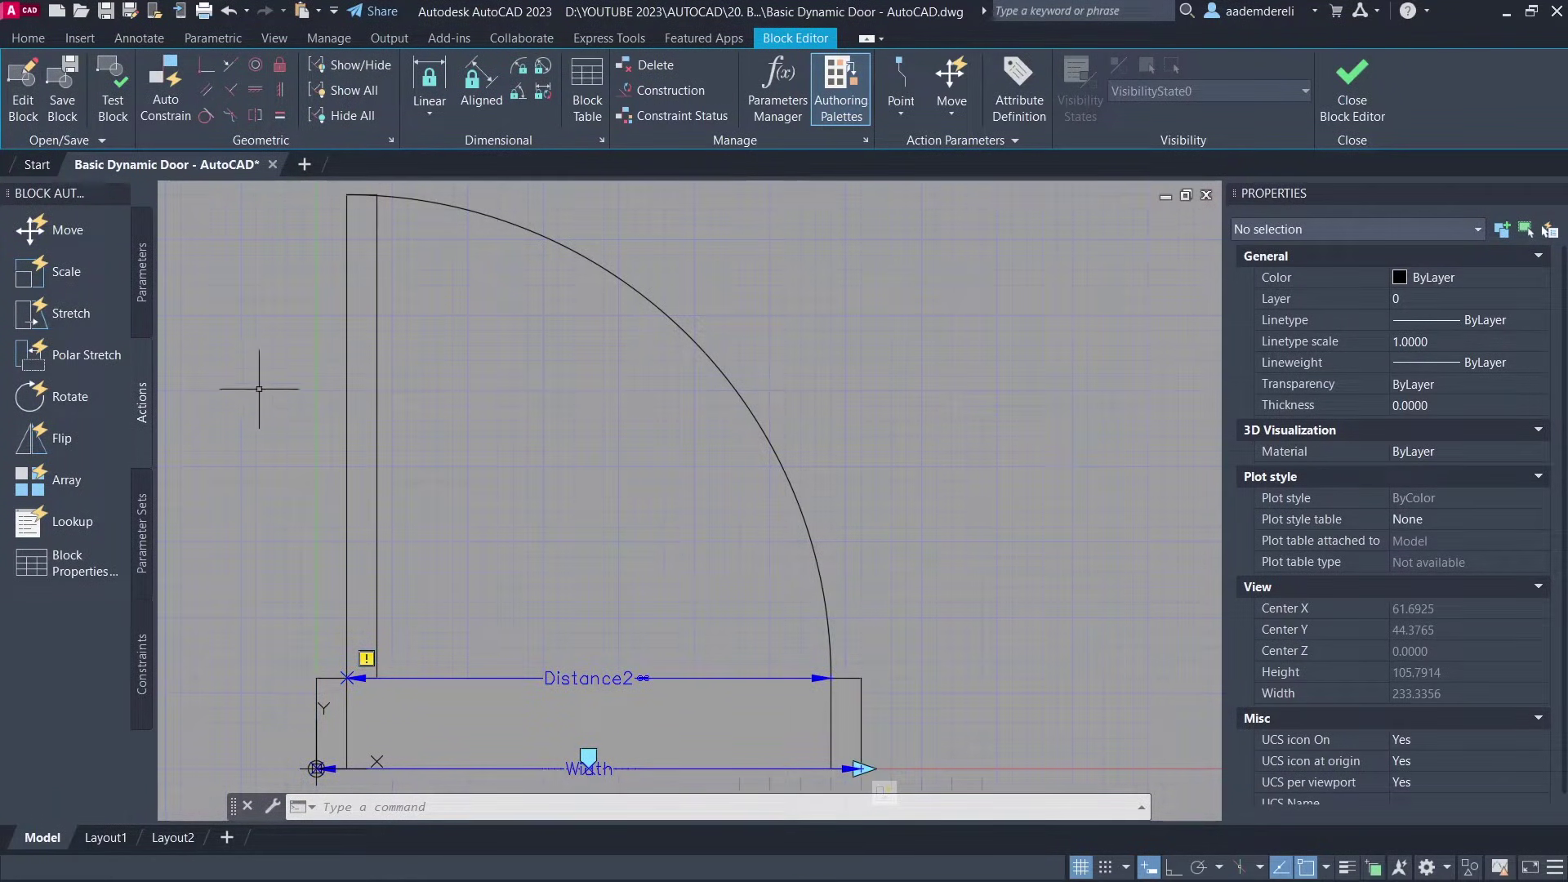
Step: Add a scale action linked to the Distance2 parameter
{"action": "left_click", "coordinate": [95, 273]}
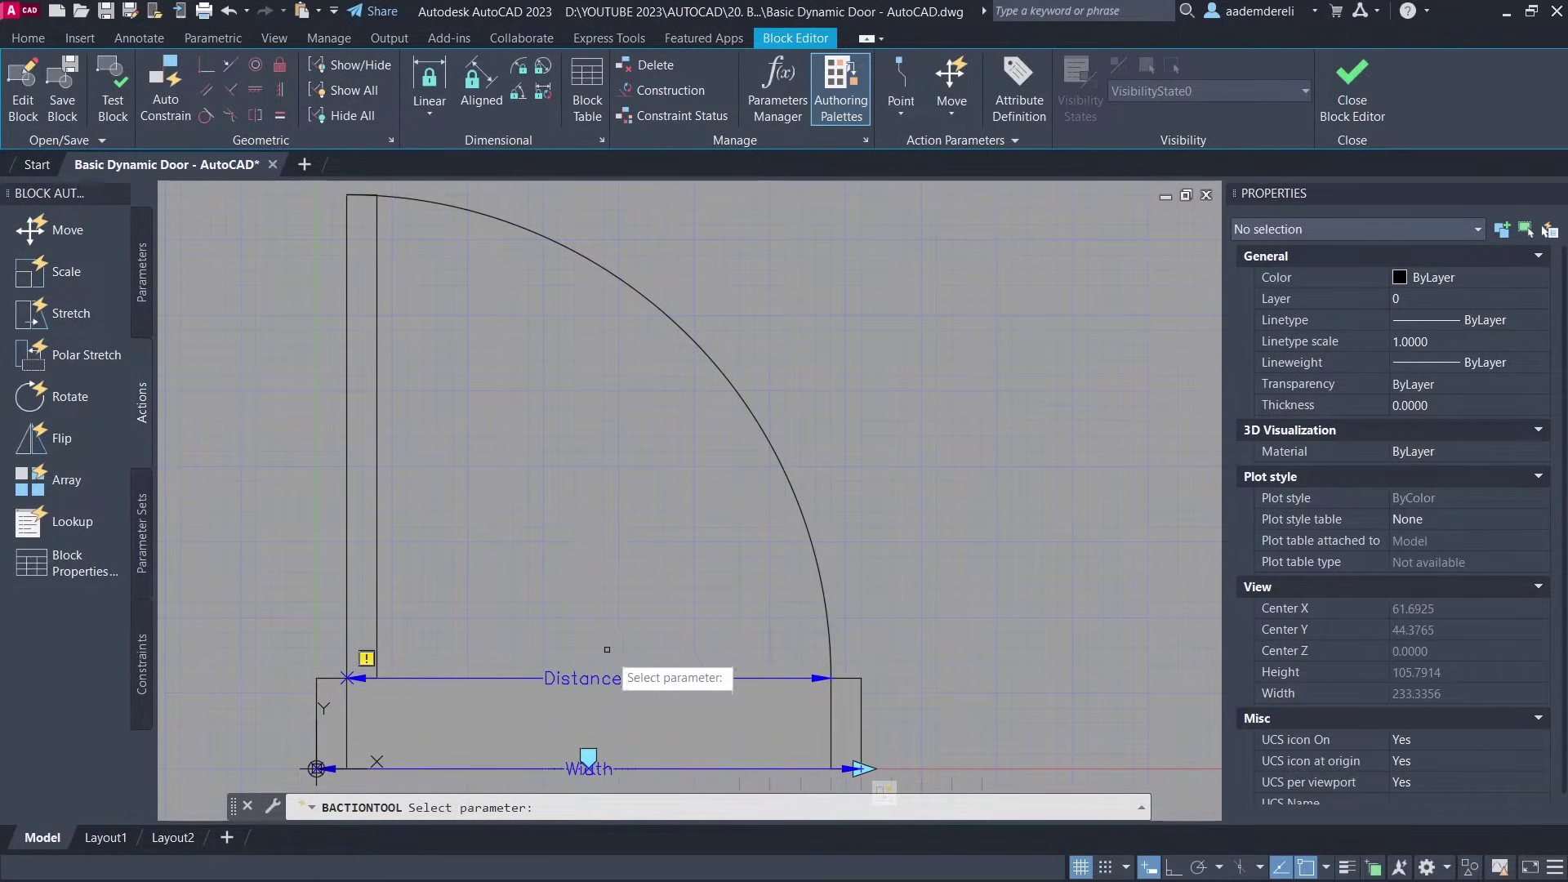
{"action": "left_click", "coordinate": [616, 679]}
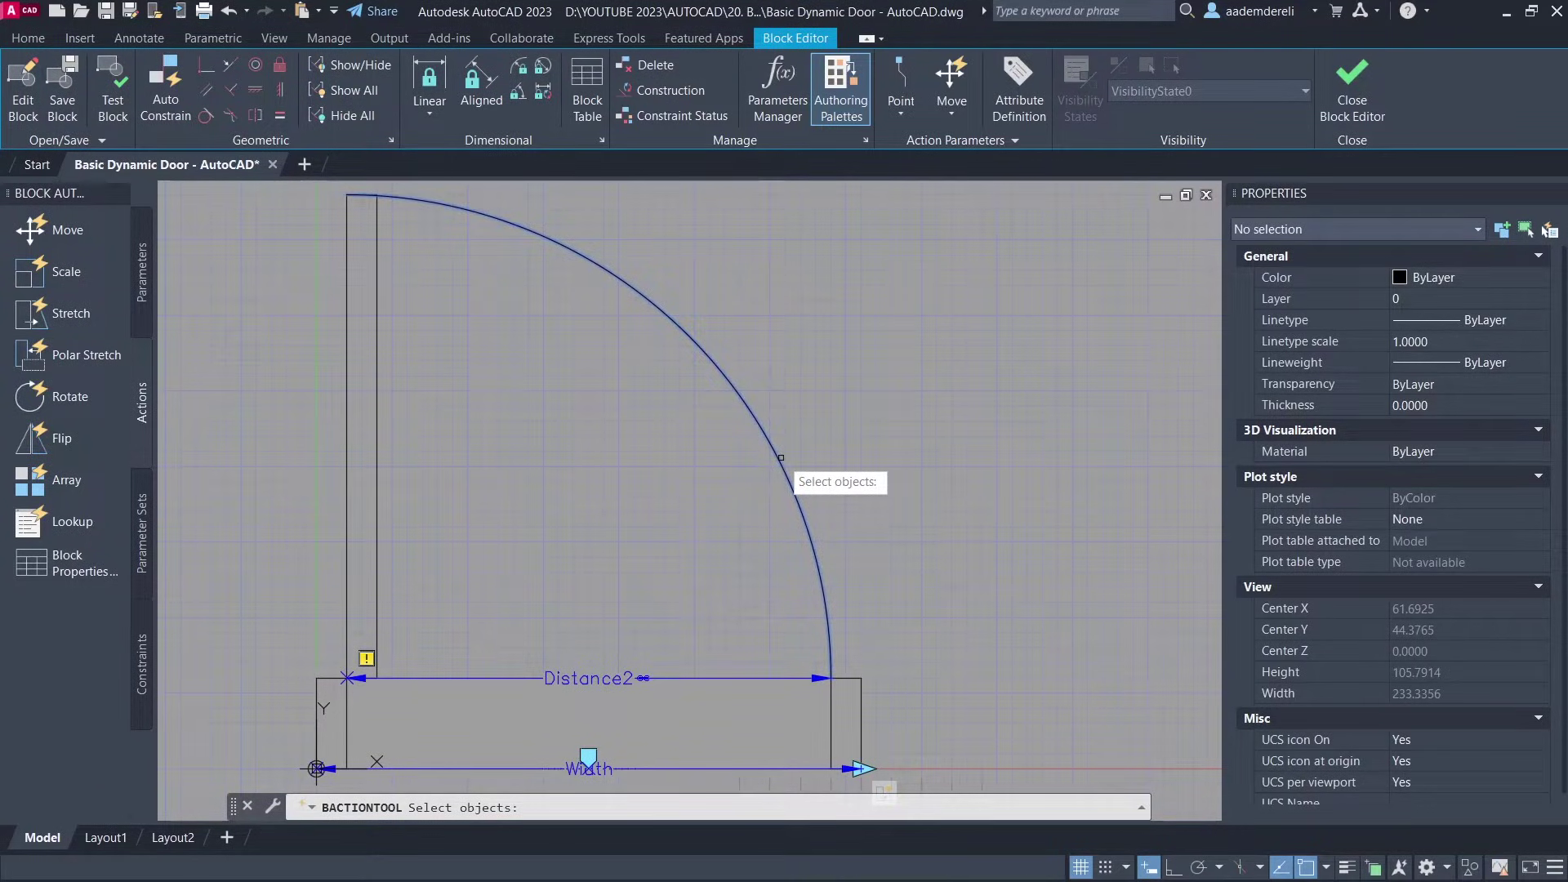
{"action": "key", "text": "Return"}
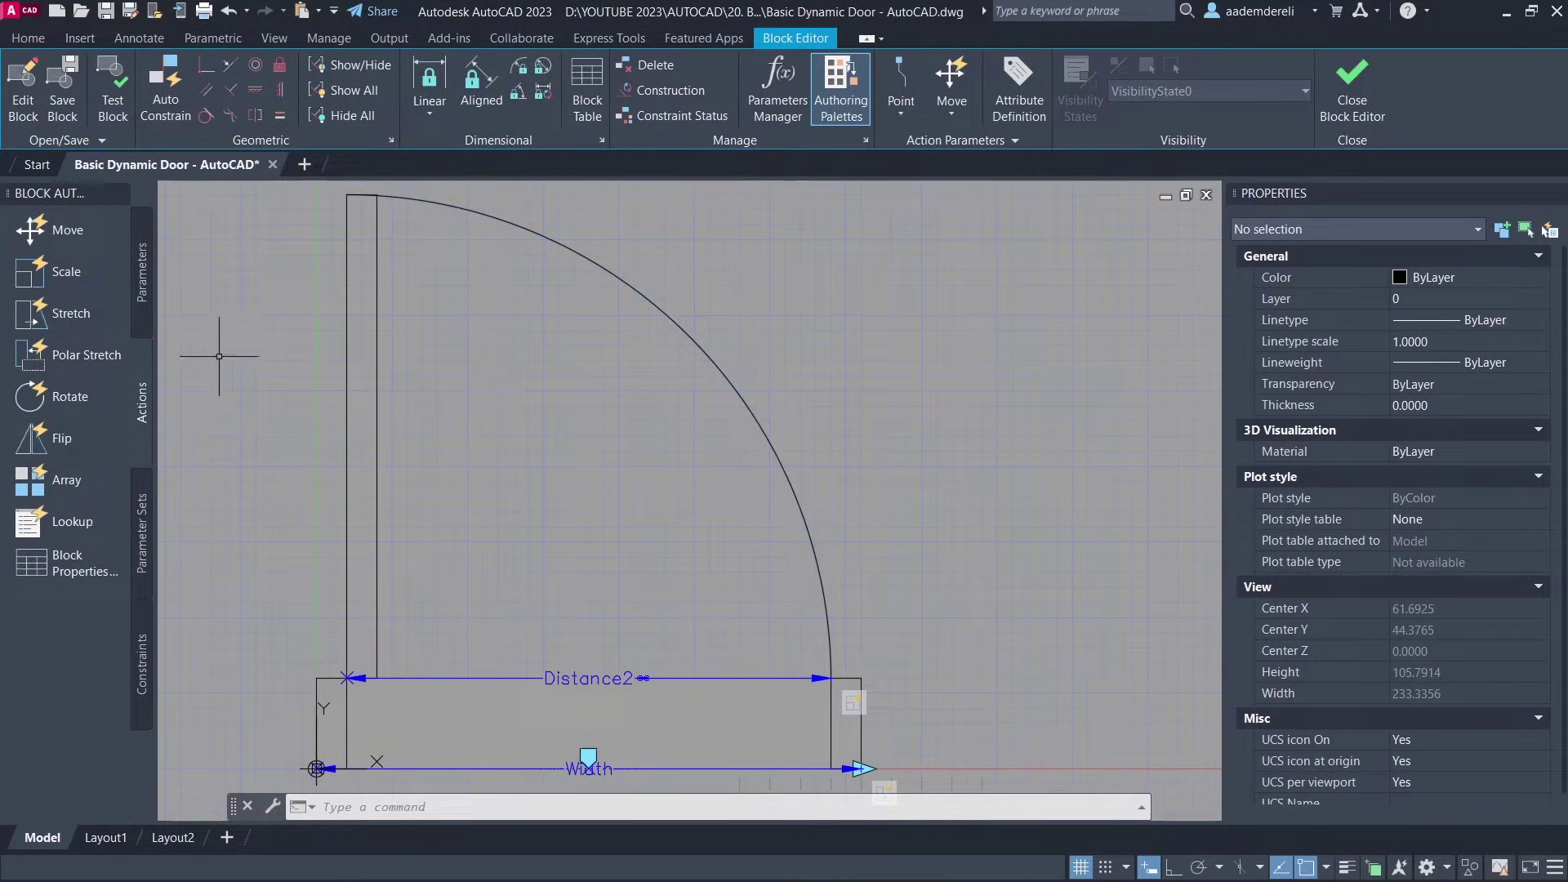
Step: Add a stretch action at Distance2's right end, framing the door leaf's top
{"action": "left_click", "coordinate": [108, 314]}
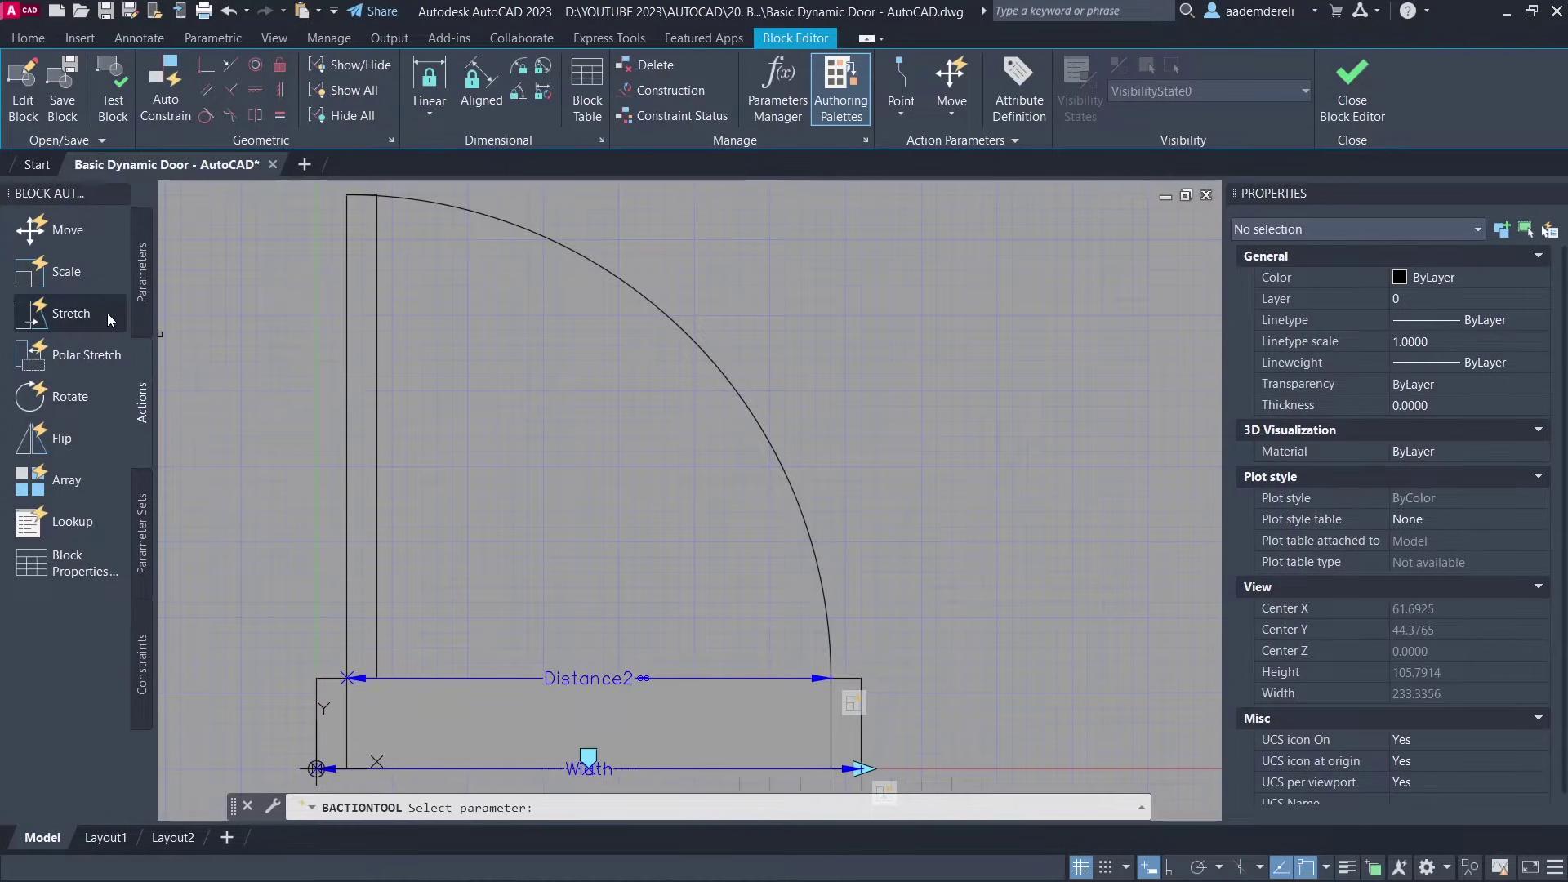
{"action": "left_click", "coordinate": [611, 678]}
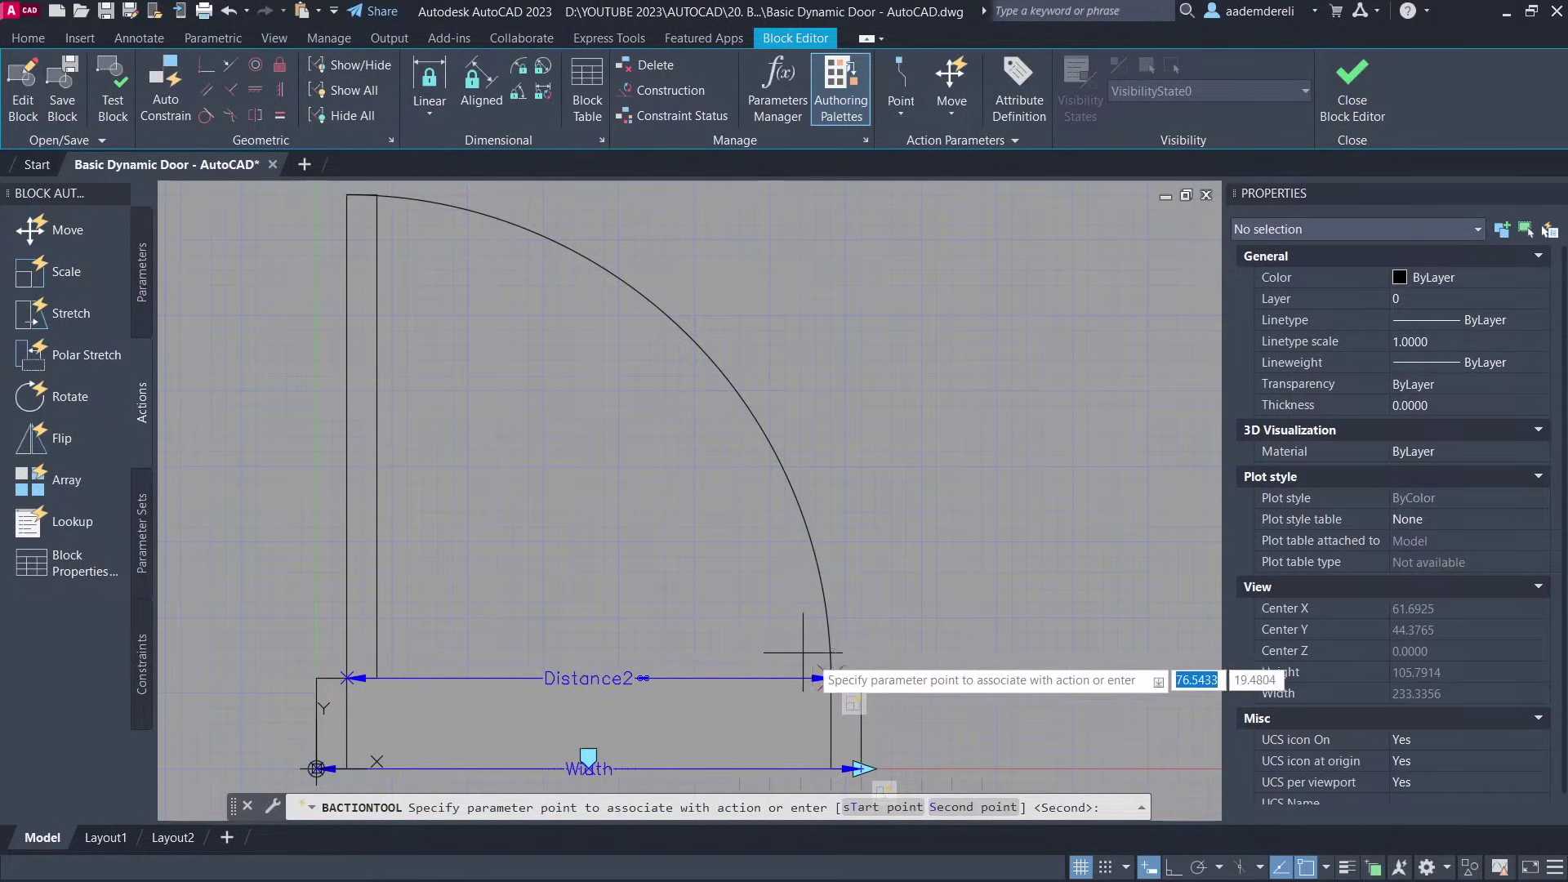
{"action": "left_click", "coordinate": [826, 676]}
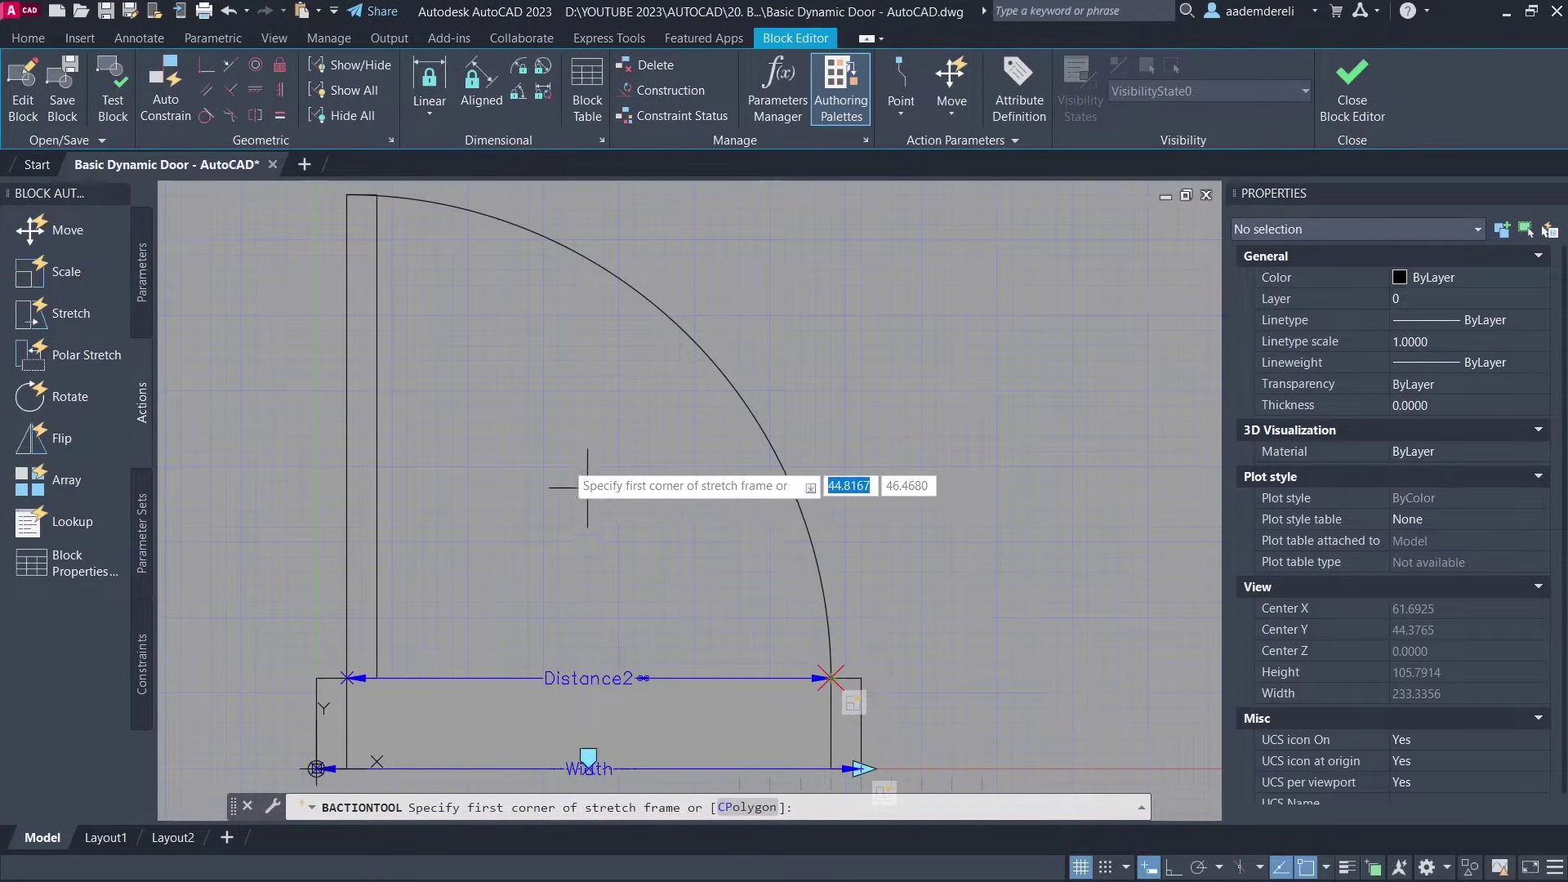
{"action": "left_click", "coordinate": [427, 264]}
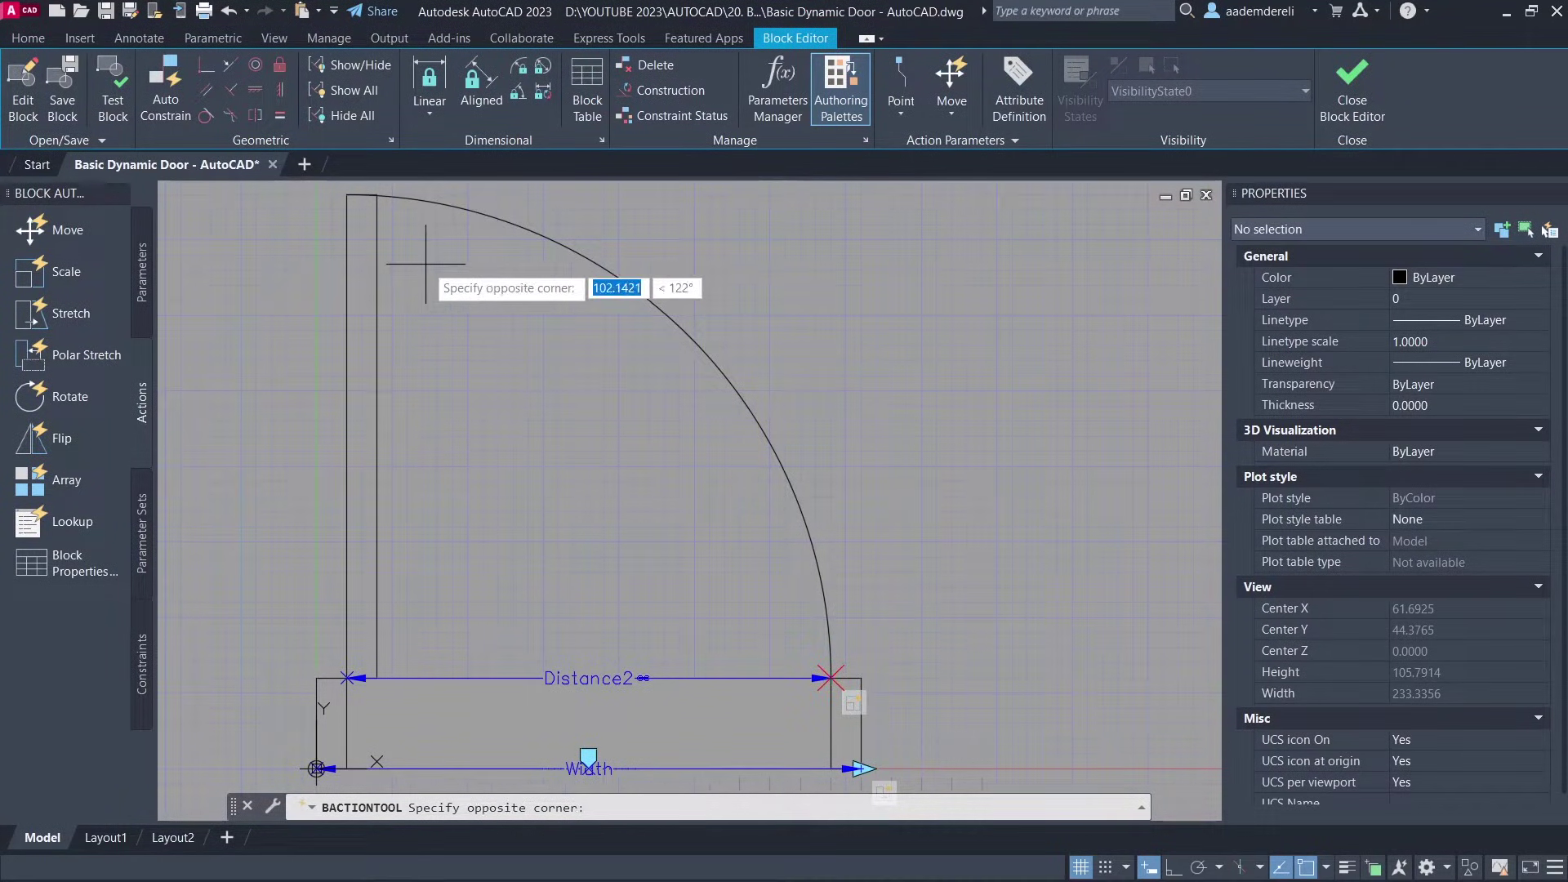
{"action": "left_click", "coordinate": [296, 186]}
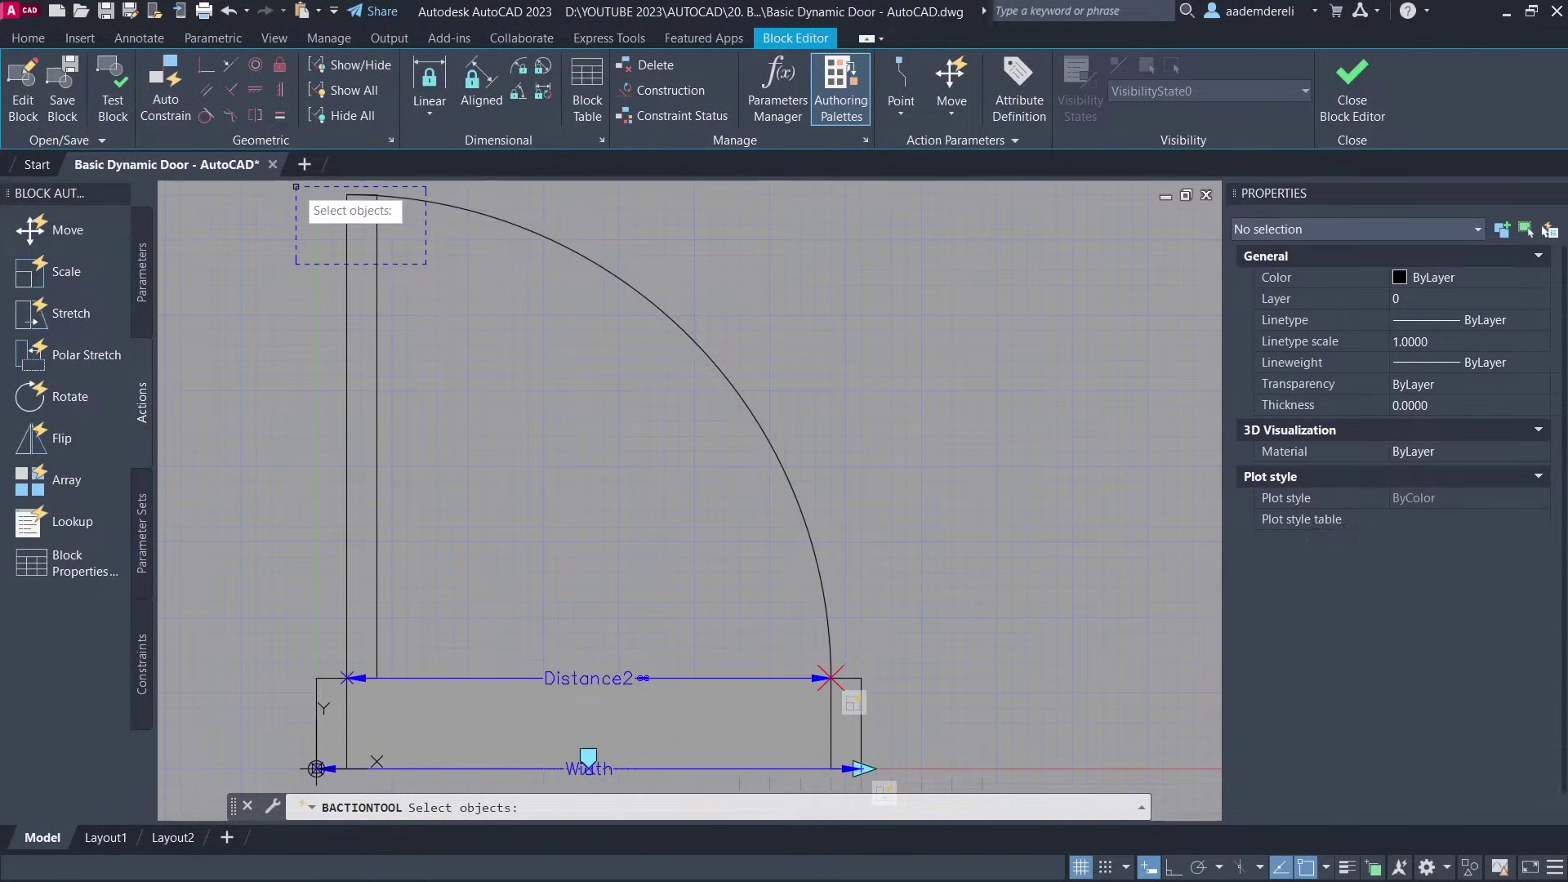
{"action": "left_click", "coordinate": [345, 233]}
{"action": "key", "text": "Return"}
{"action": "left_click_drag", "start_coordinate": [877, 707], "coordinate": [932, 587]}
Step: Set the new stretch action's angle offset to 90
{"action": "left_click", "coordinate": [931, 582]}
{"action": "left_click", "coordinate": [1426, 632]}
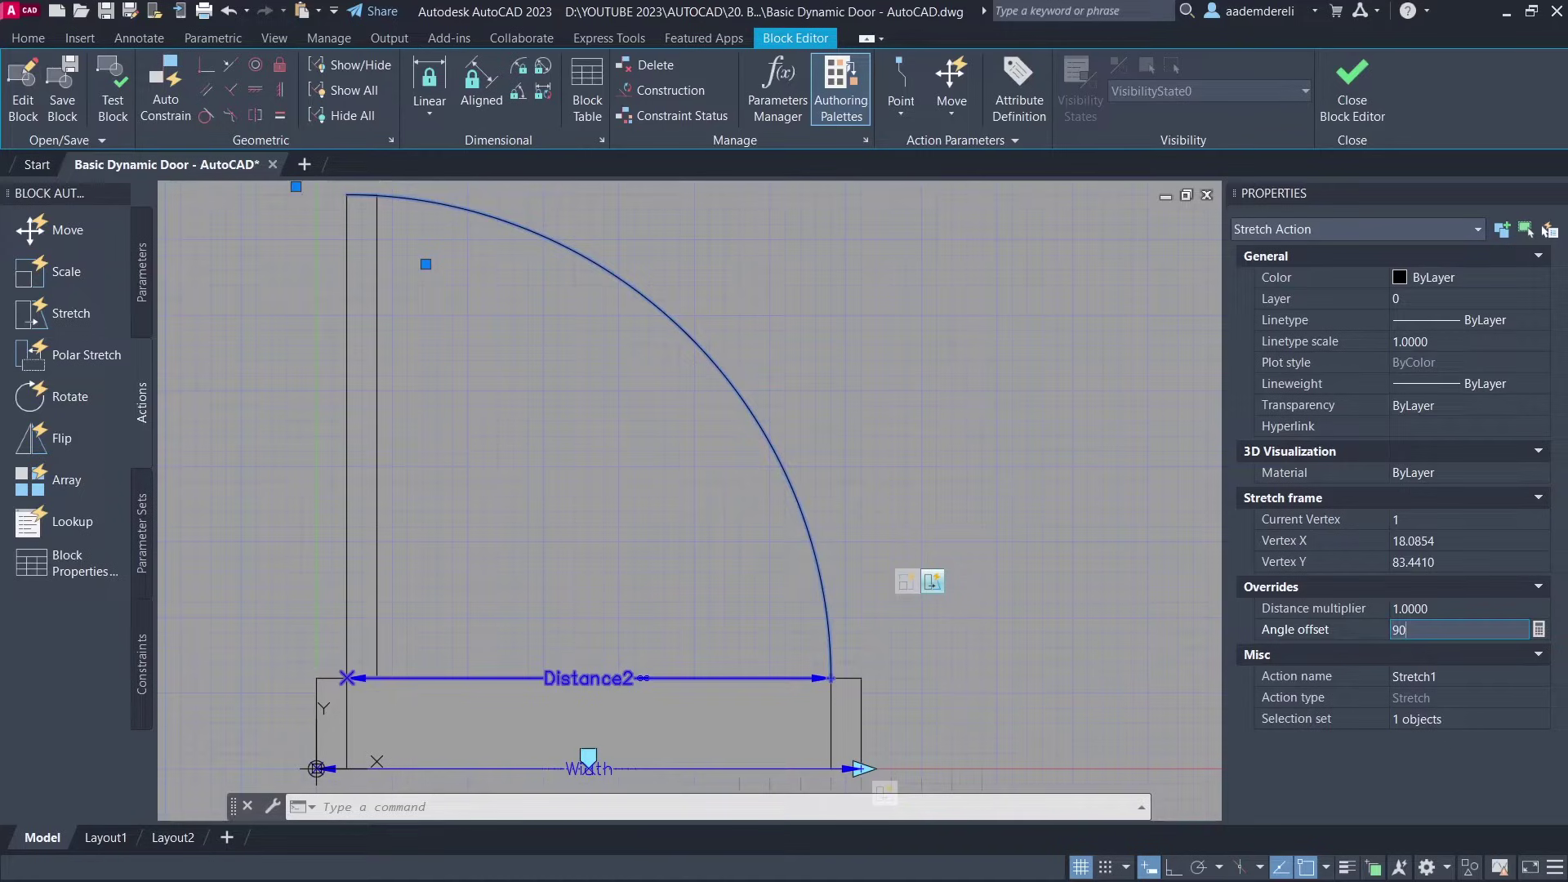
{"action": "key", "text": "Return"}
{"action": "key", "text": "Escape"}
{"action": "middle_click_drag", "start_coordinate": [1064, 634], "coordinate": [1090, 420]}
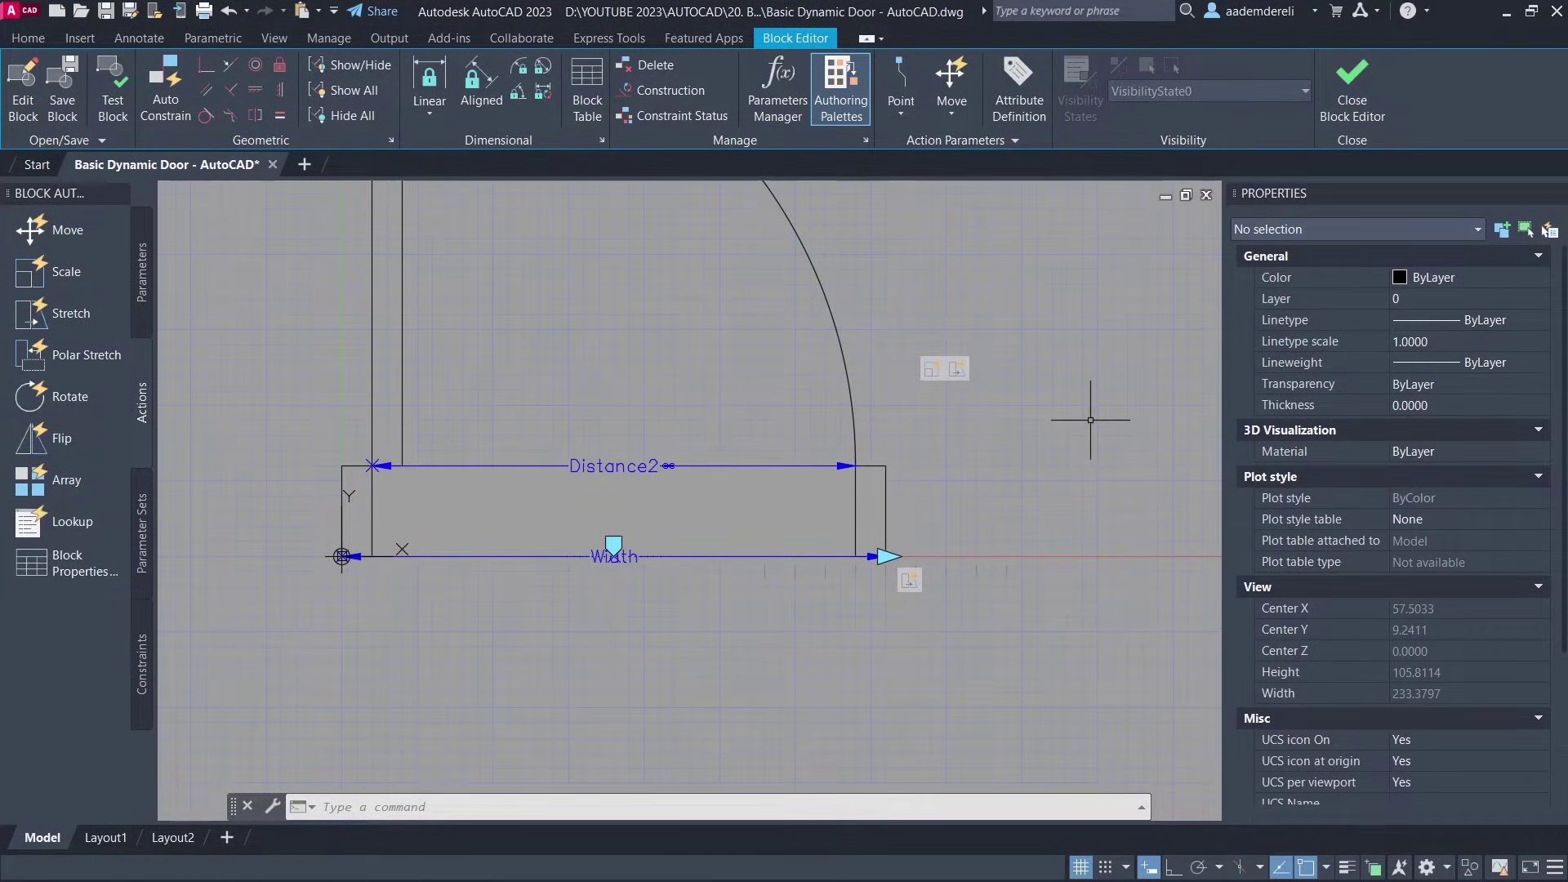
Step: Add another stretch action at Width's right end, framing and selecting the base middle objects
{"action": "left_click", "coordinate": [108, 313]}
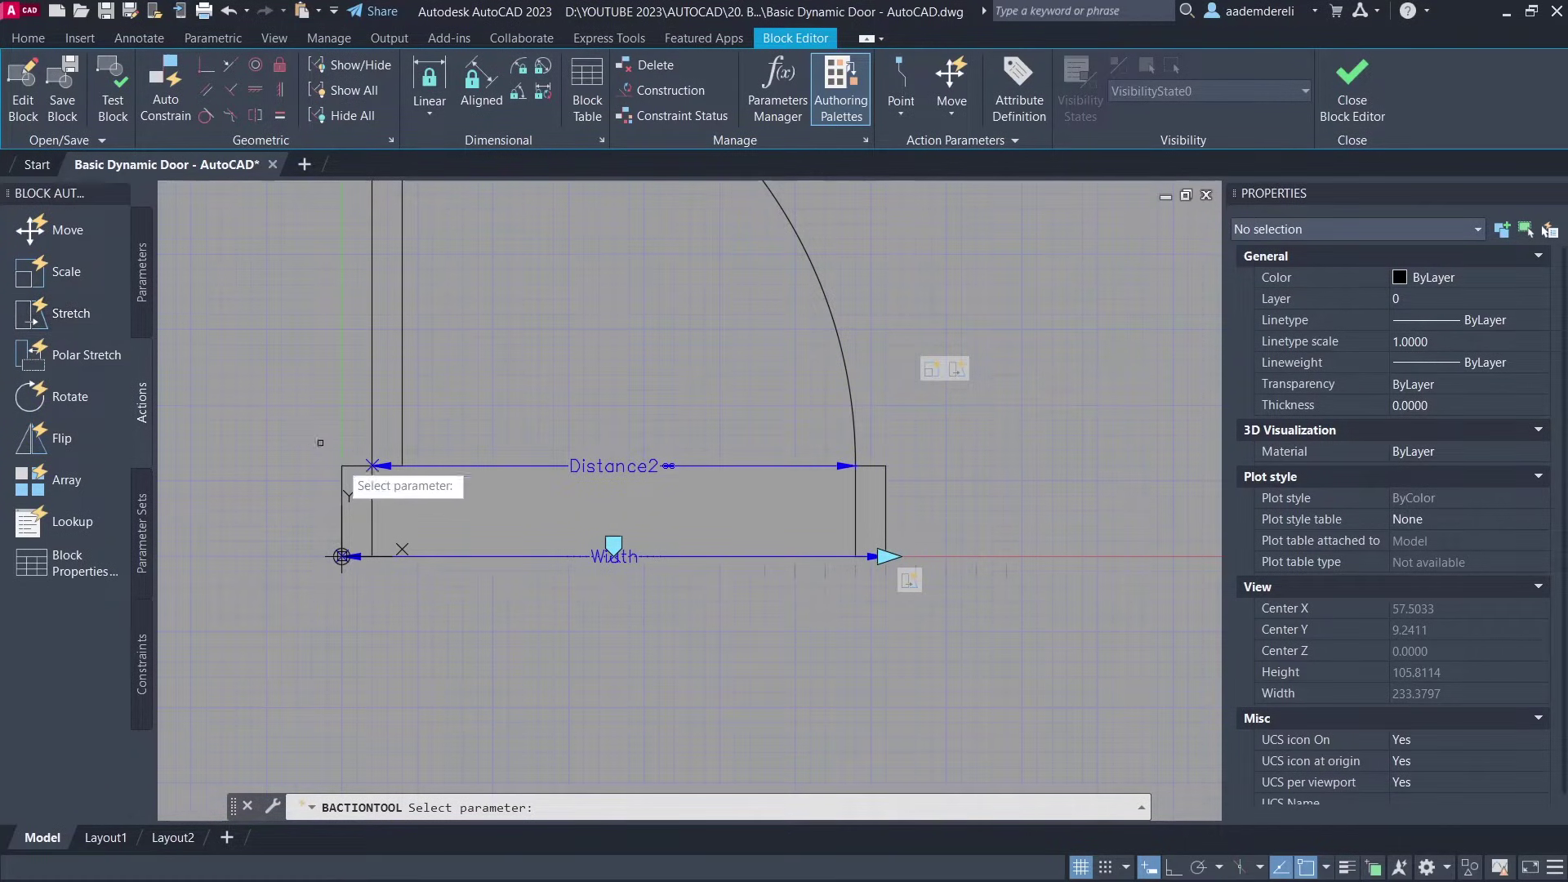
{"action": "left_click", "coordinate": [638, 561]}
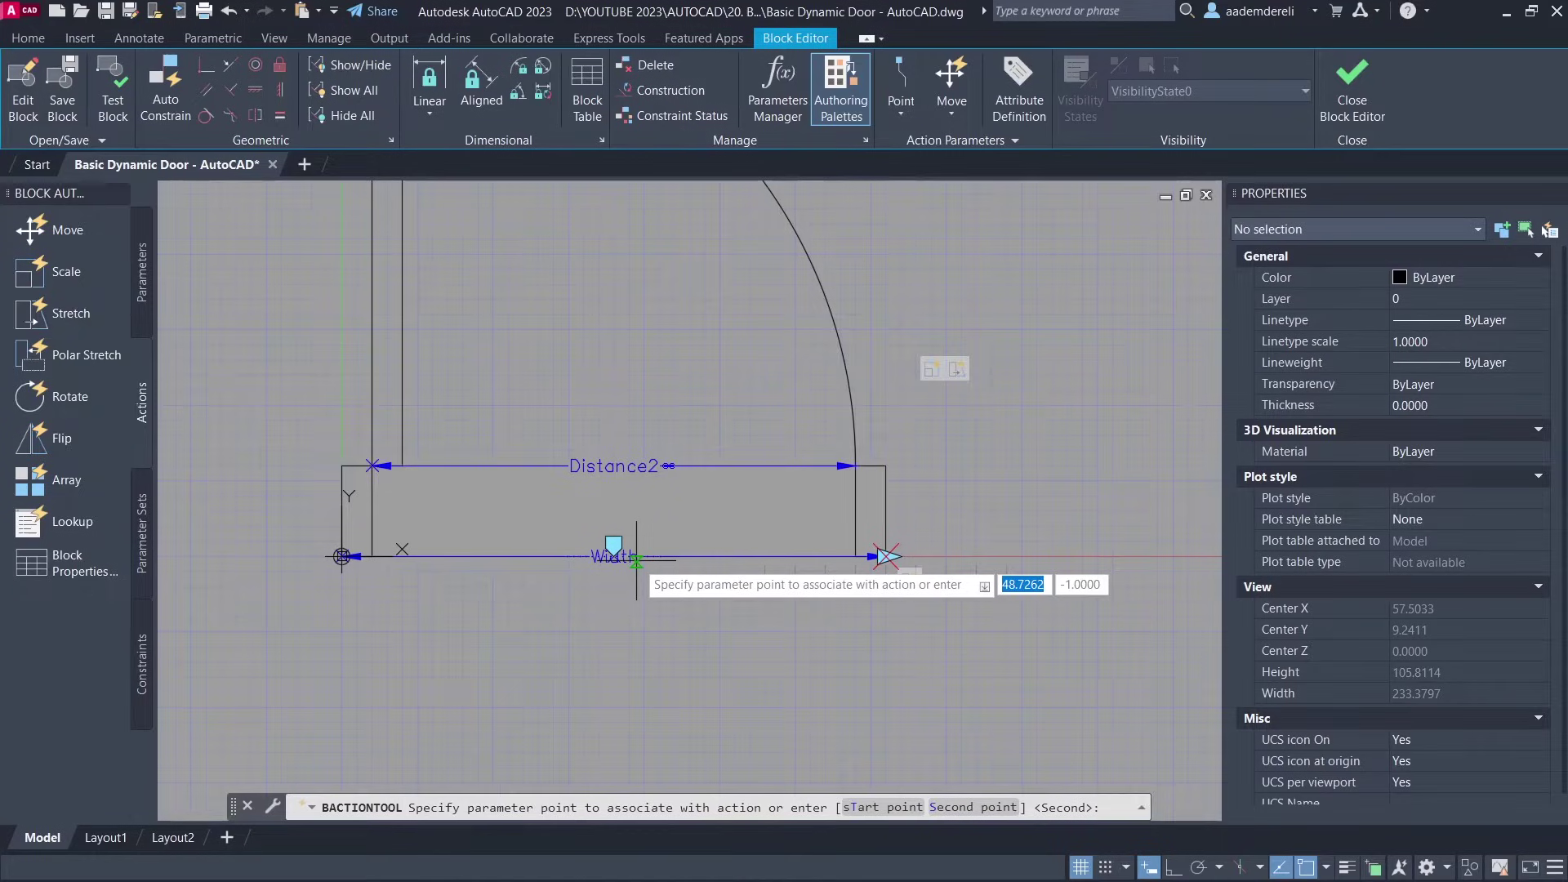
{"action": "left_click", "coordinate": [886, 556]}
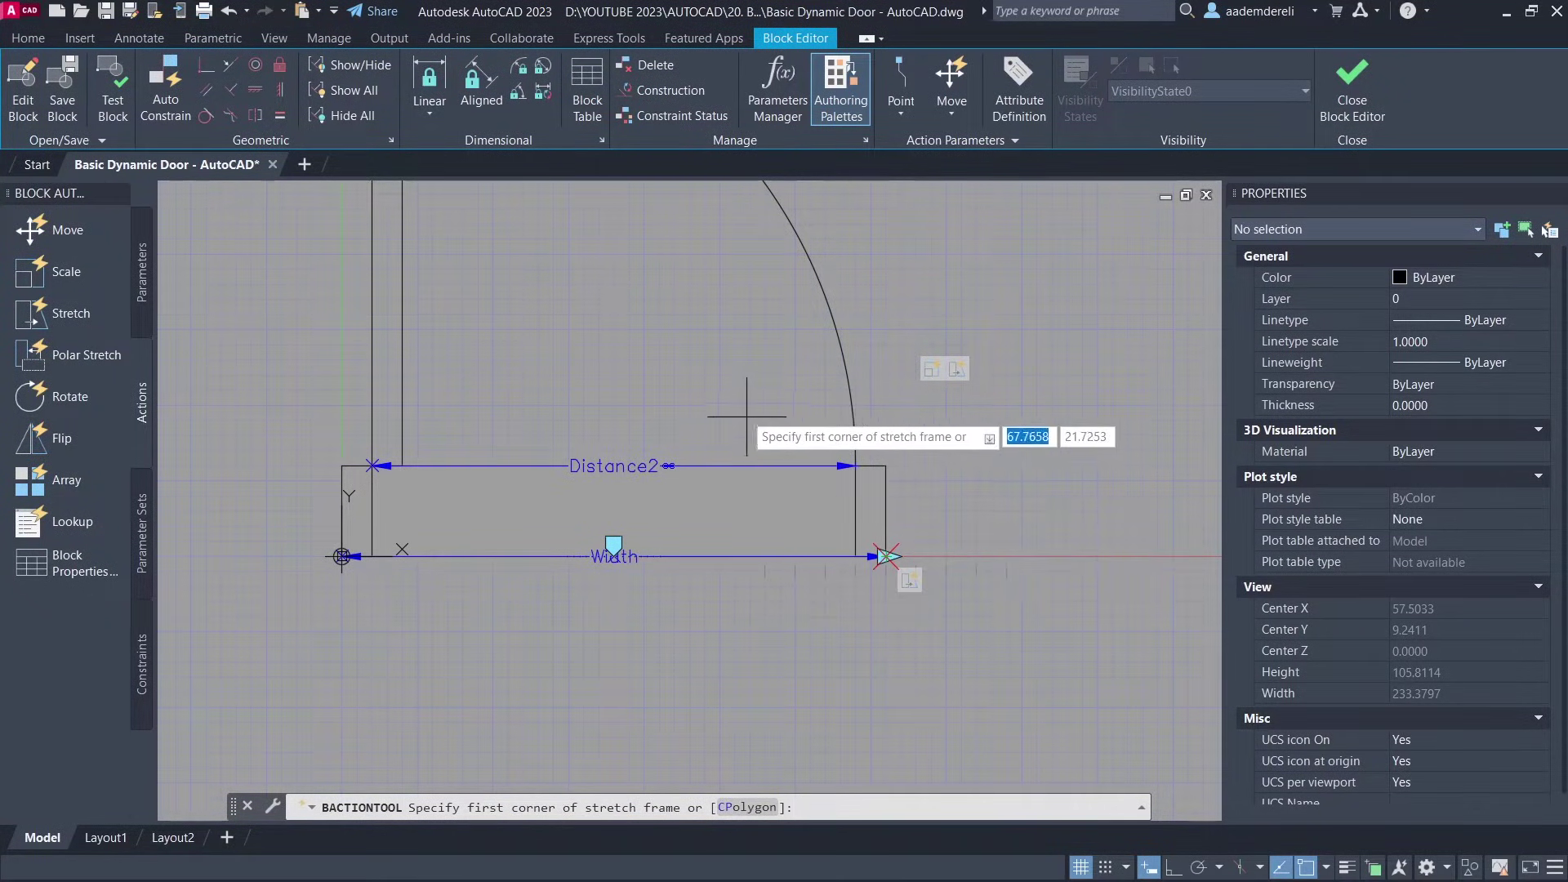
{"action": "left_click", "coordinate": [713, 405]}
{"action": "left_click", "coordinate": [515, 629]}
{"action": "left_click", "coordinate": [529, 584]}
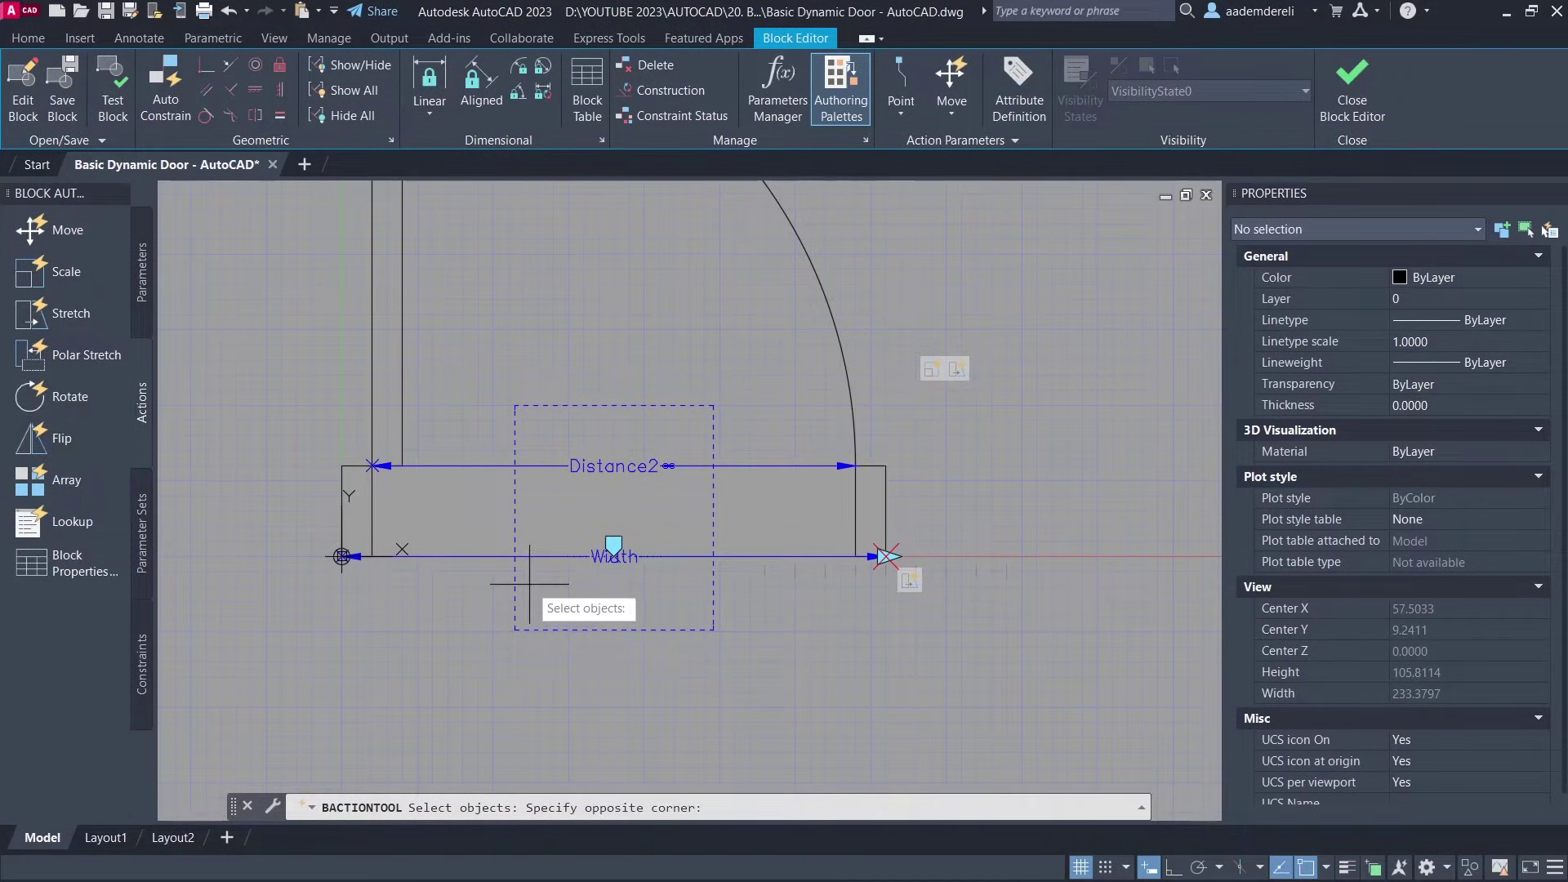
{"action": "left_click", "coordinate": [698, 529]}
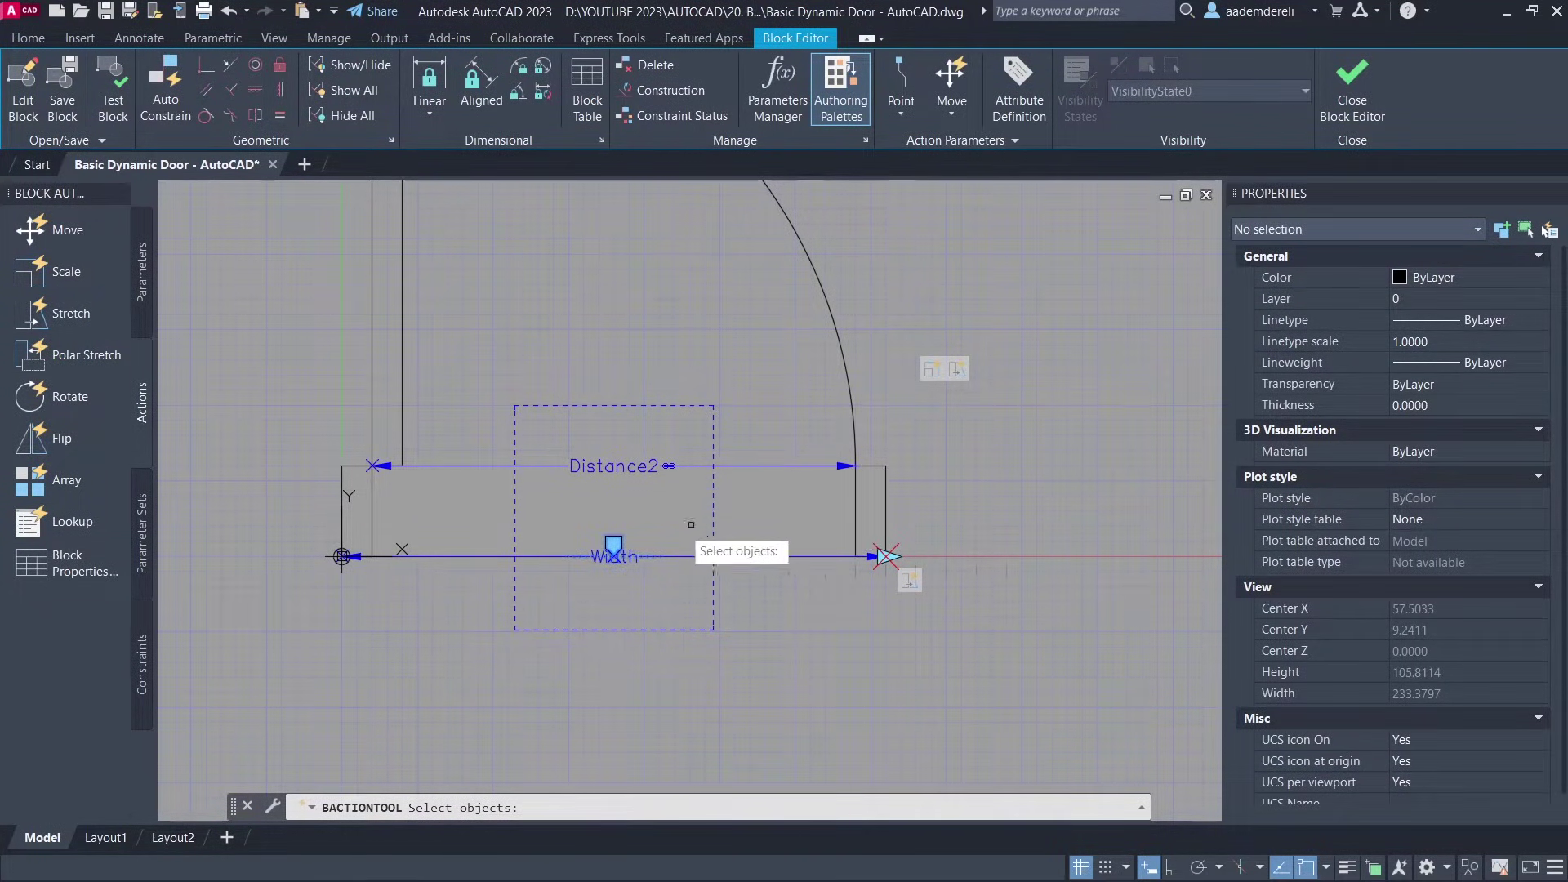
{"action": "key", "text": "Return"}
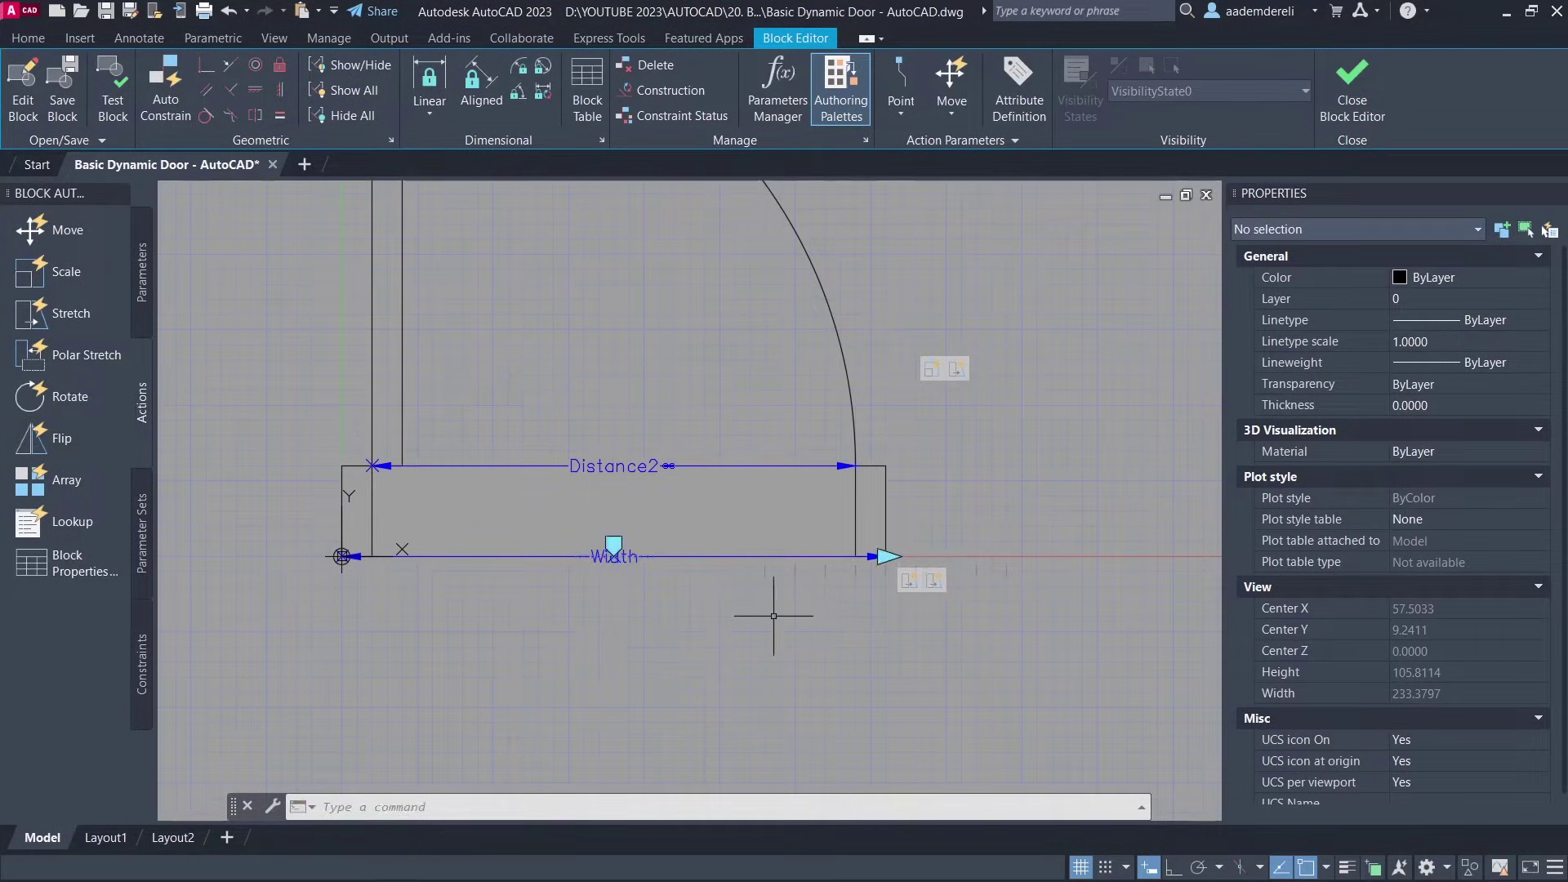
Step: Set Stretch2's distance multiplier to 0.5, then close the Block Editor saving changes
{"action": "left_click", "coordinate": [928, 585]}
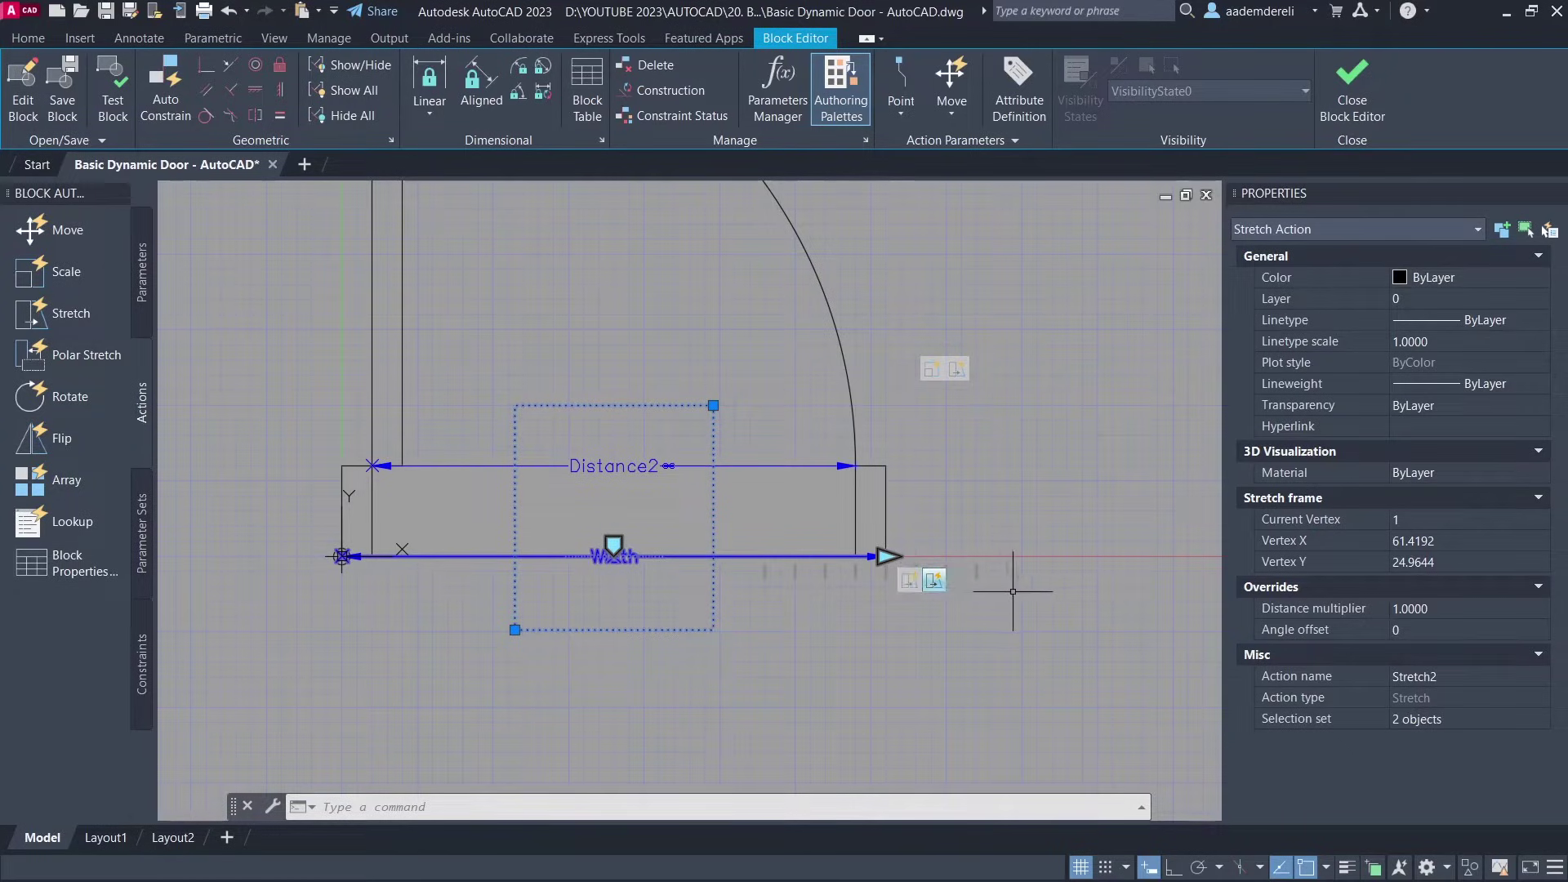
{"action": "left_click", "coordinate": [1442, 609]}
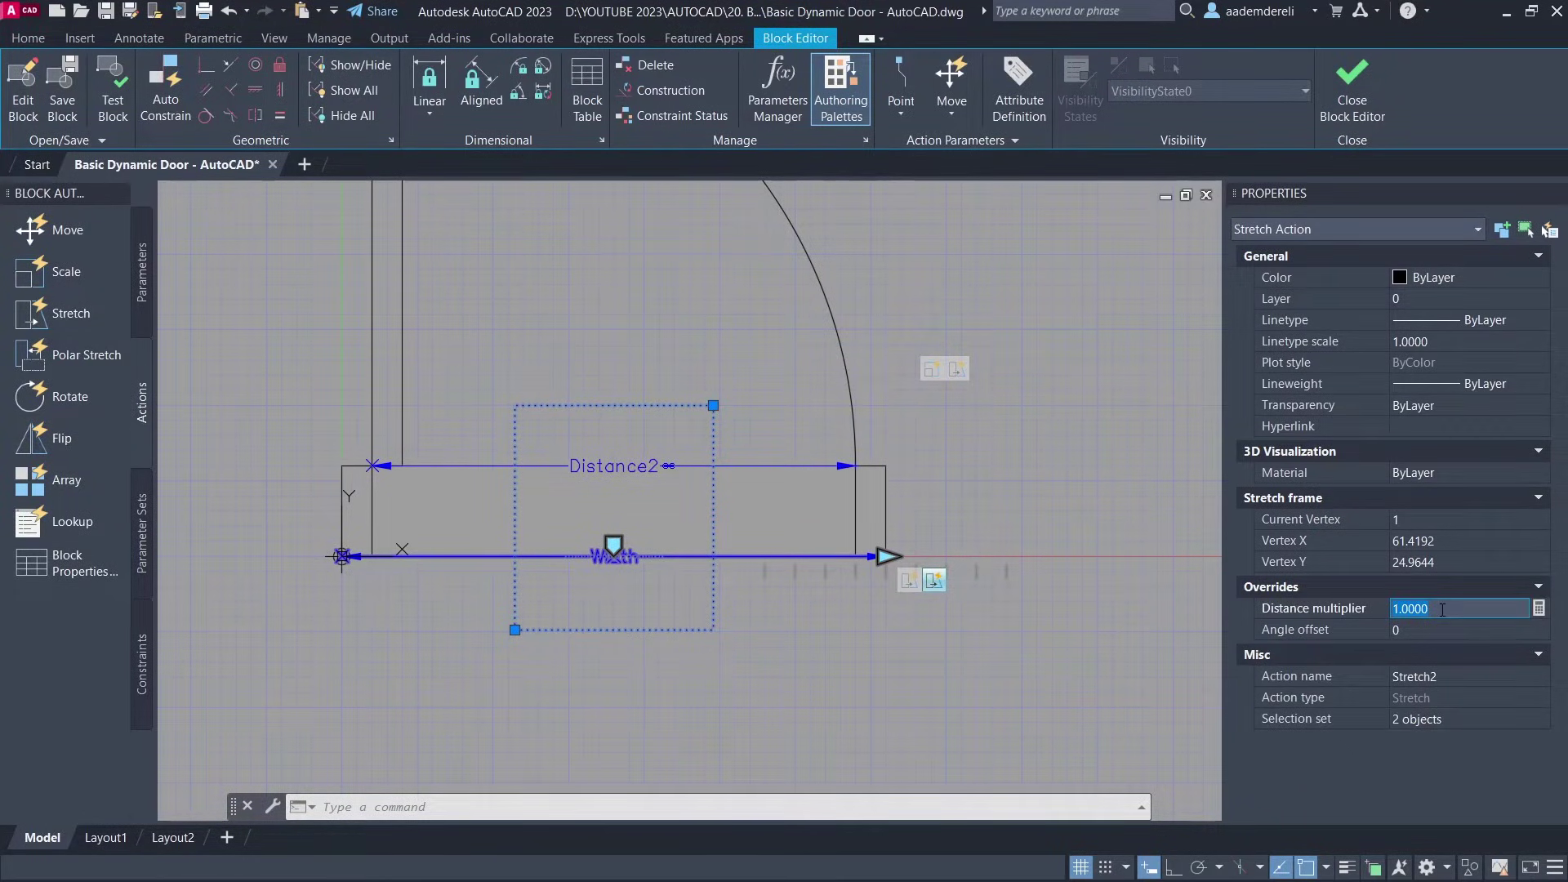
{"action": "type", "text": ".5"}
{"action": "key", "text": "Return"}
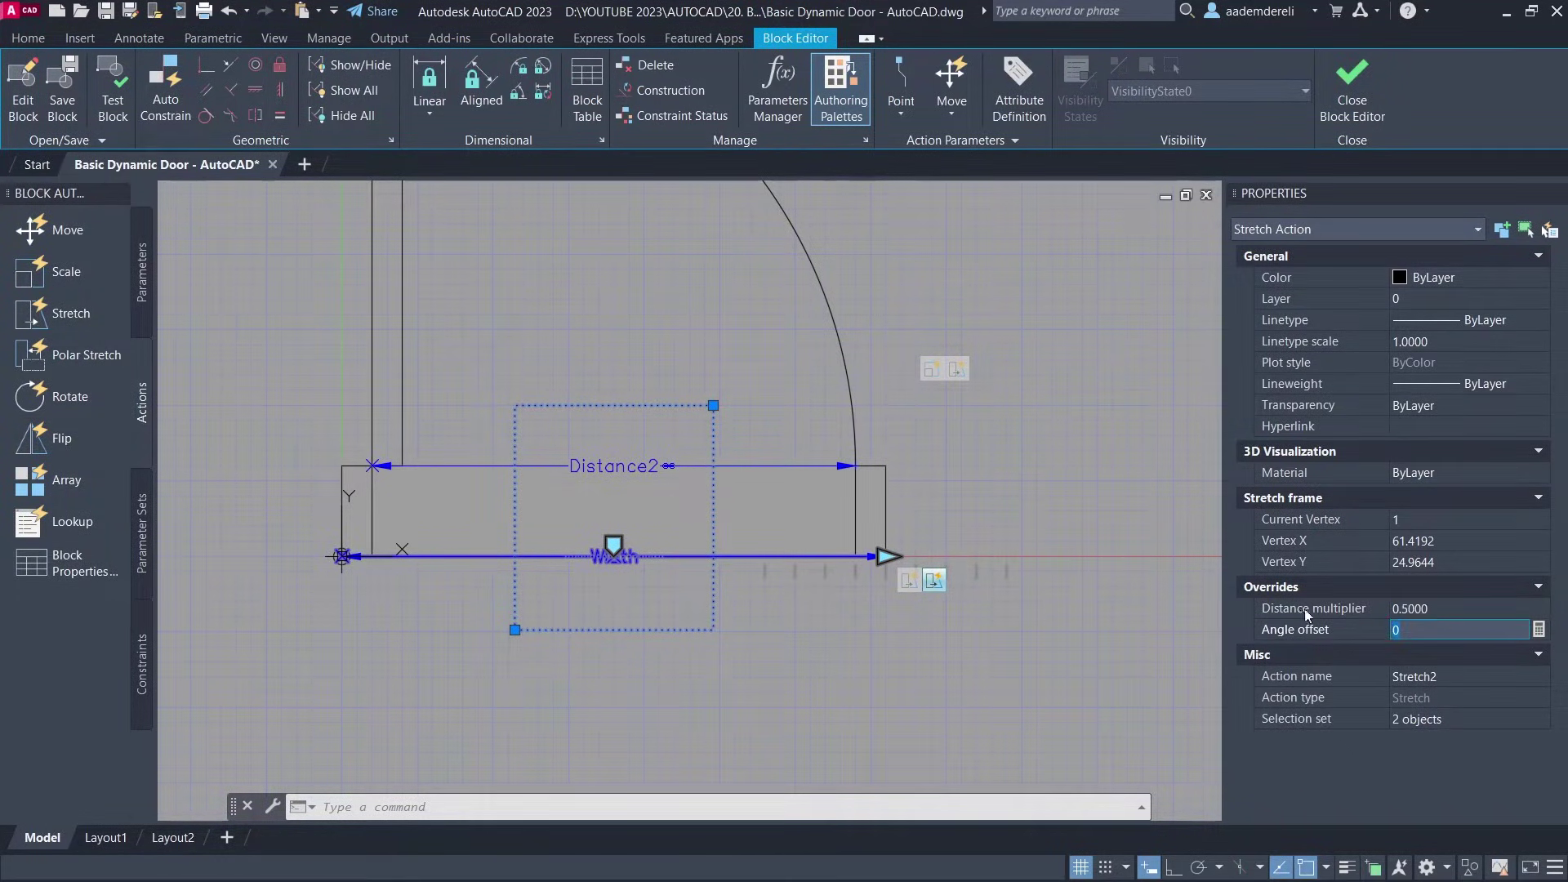
{"action": "key", "text": "Escape"}
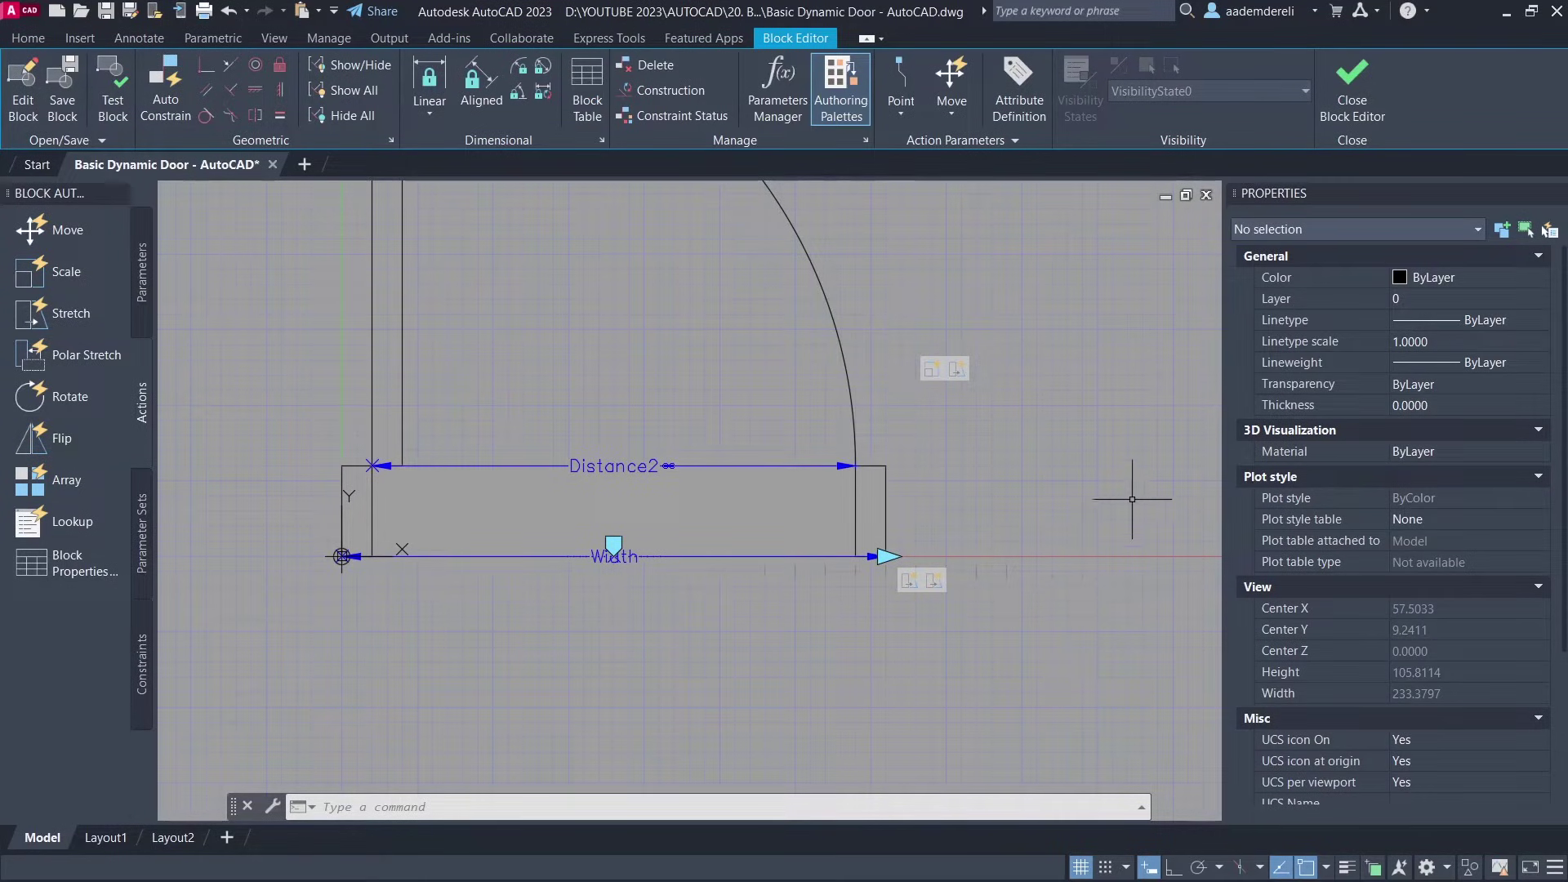
{"action": "left_click", "coordinate": [1333, 91]}
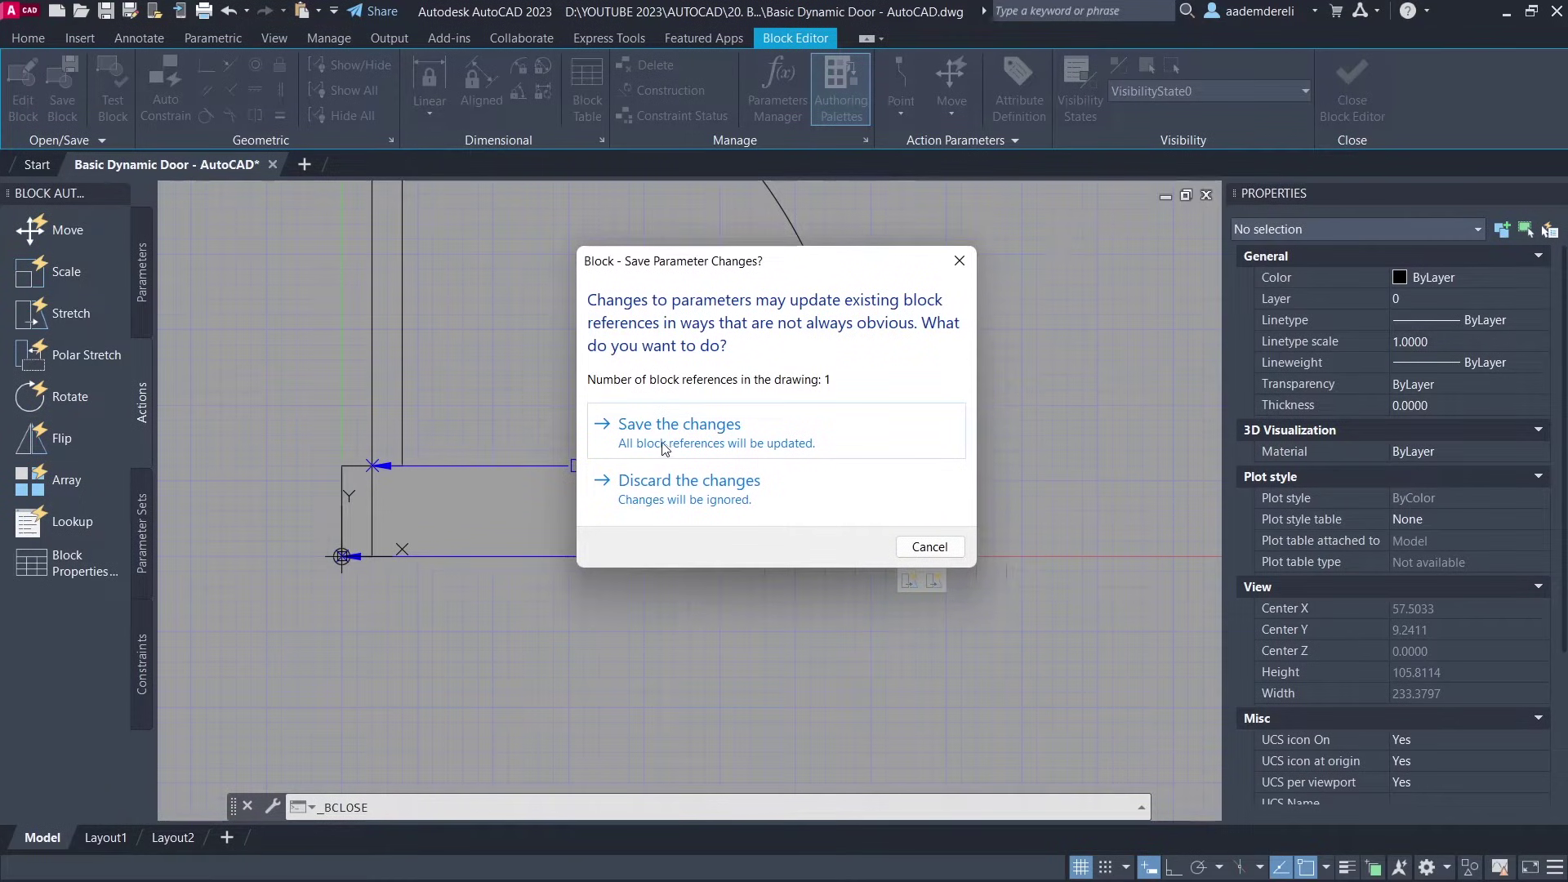
{"action": "left_click", "coordinate": [835, 439]}
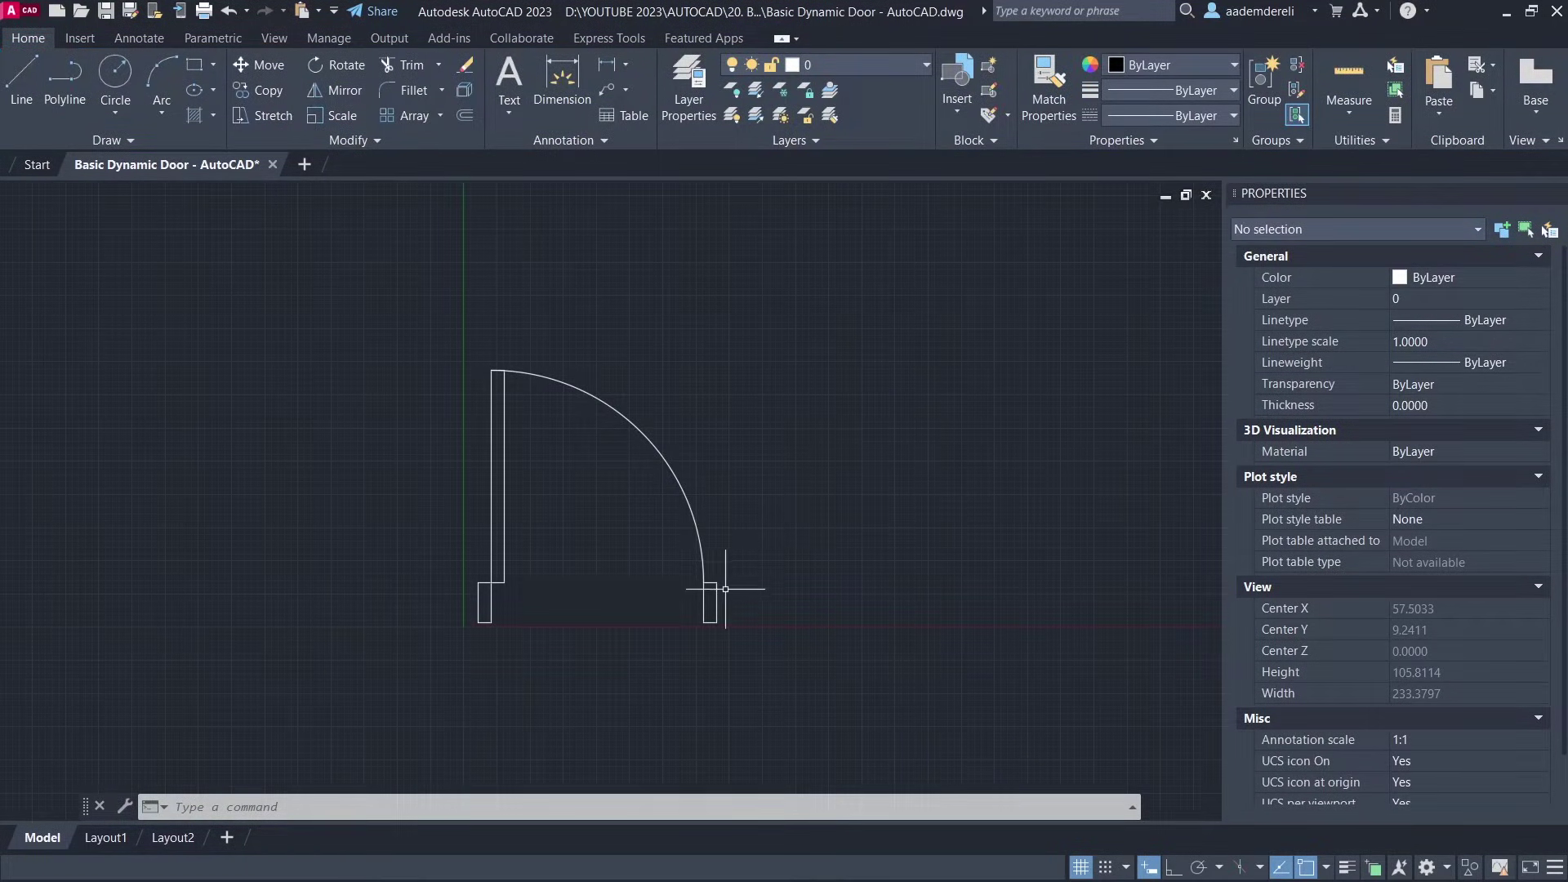
Step: Drag the door block's width grip to 80, then close the Properties palette
{"action": "left_click", "coordinate": [717, 591]}
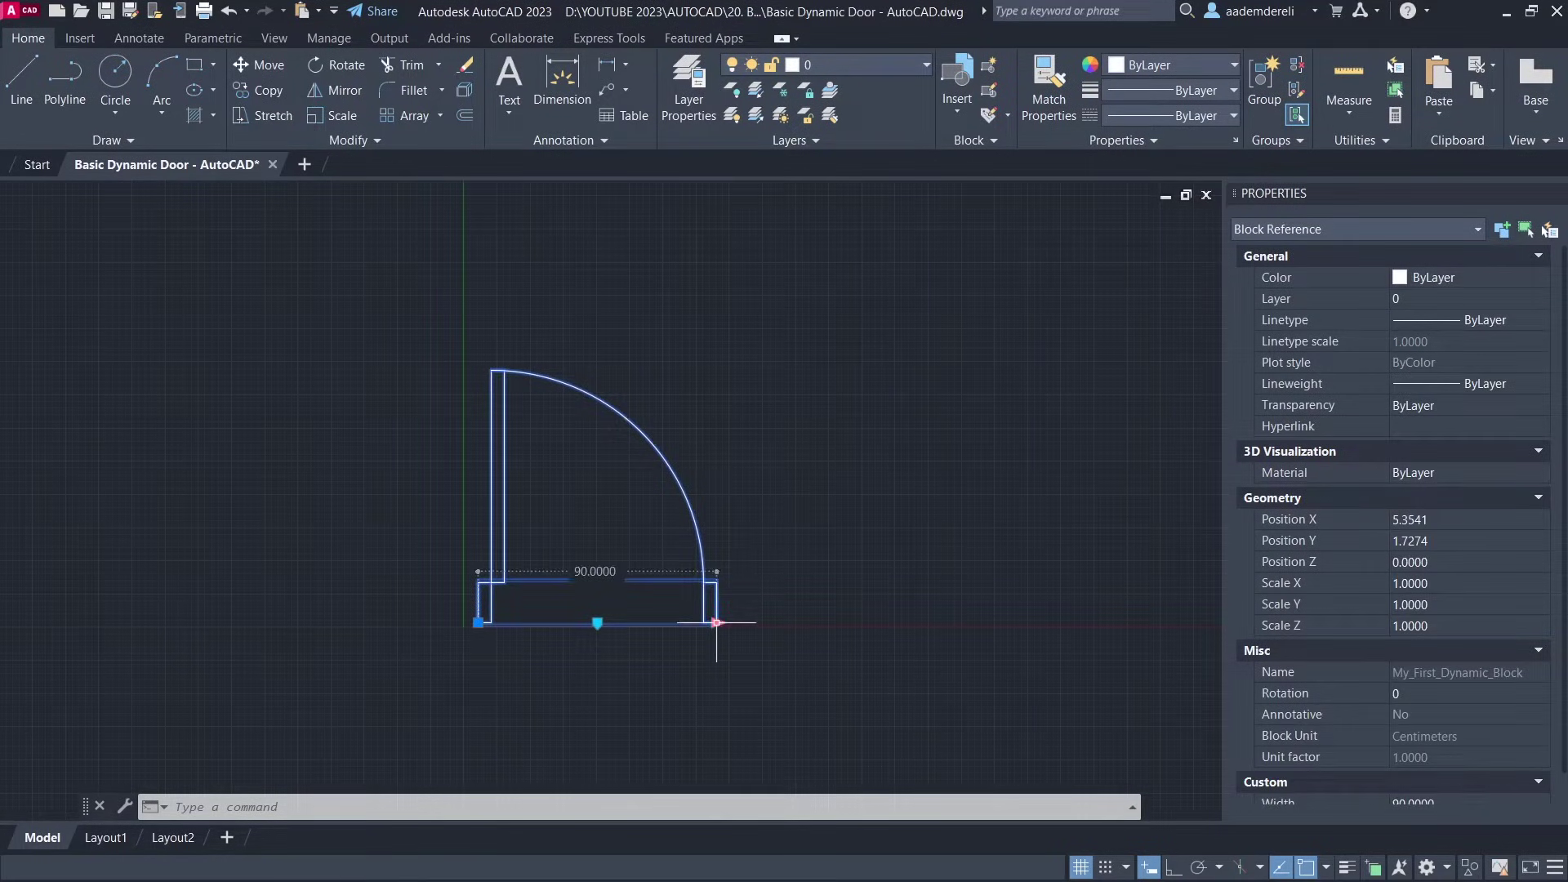
{"action": "left_click", "coordinate": [716, 622]}
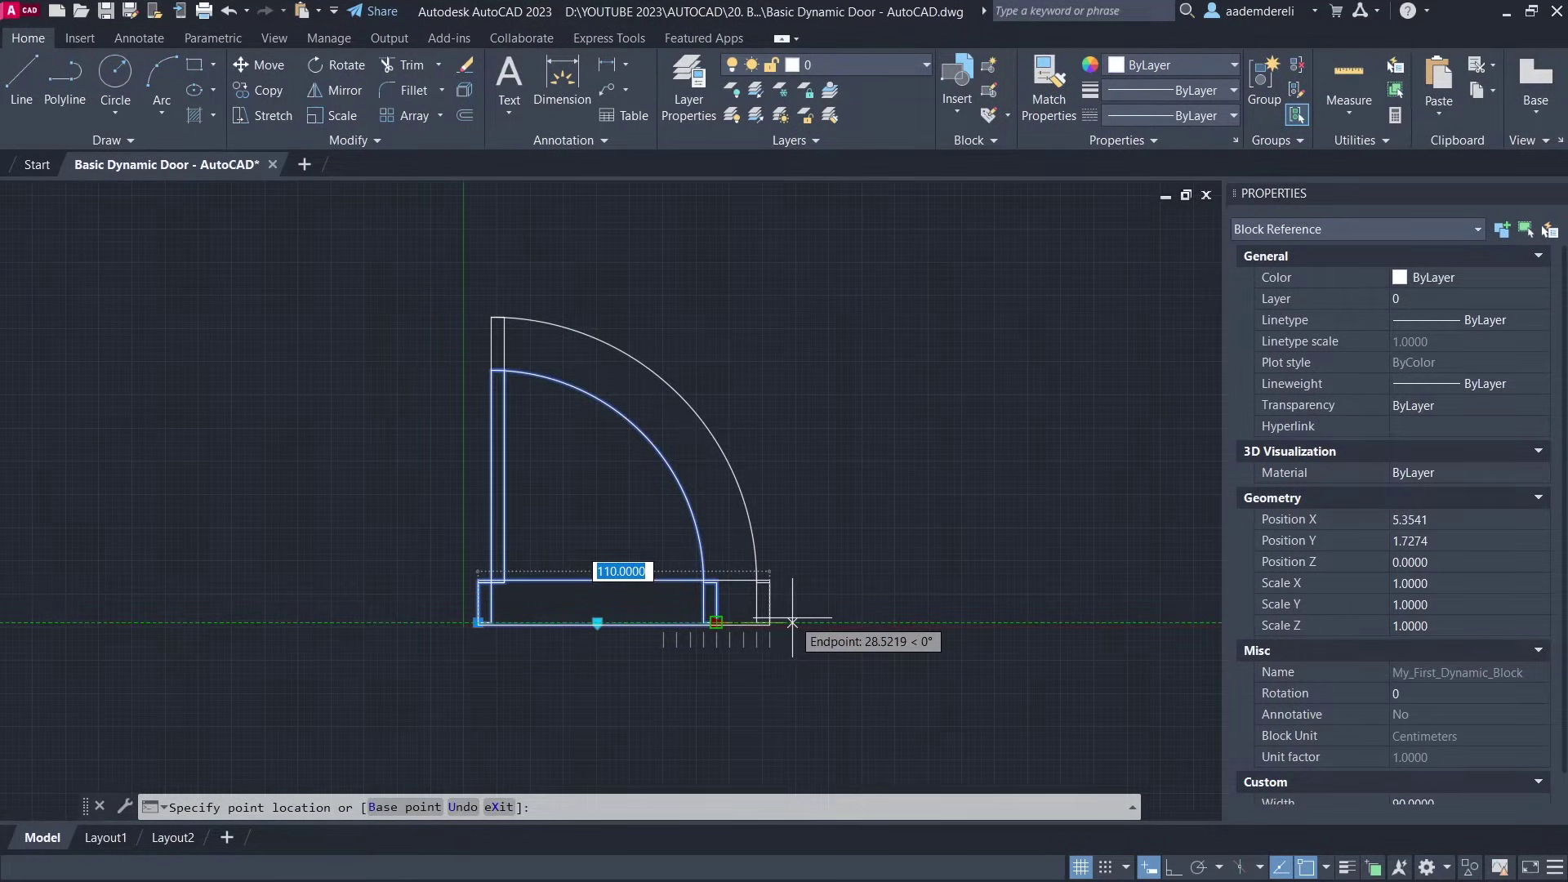
{"action": "left_click", "coordinate": [694, 644]}
{"action": "key", "text": "Escape"}
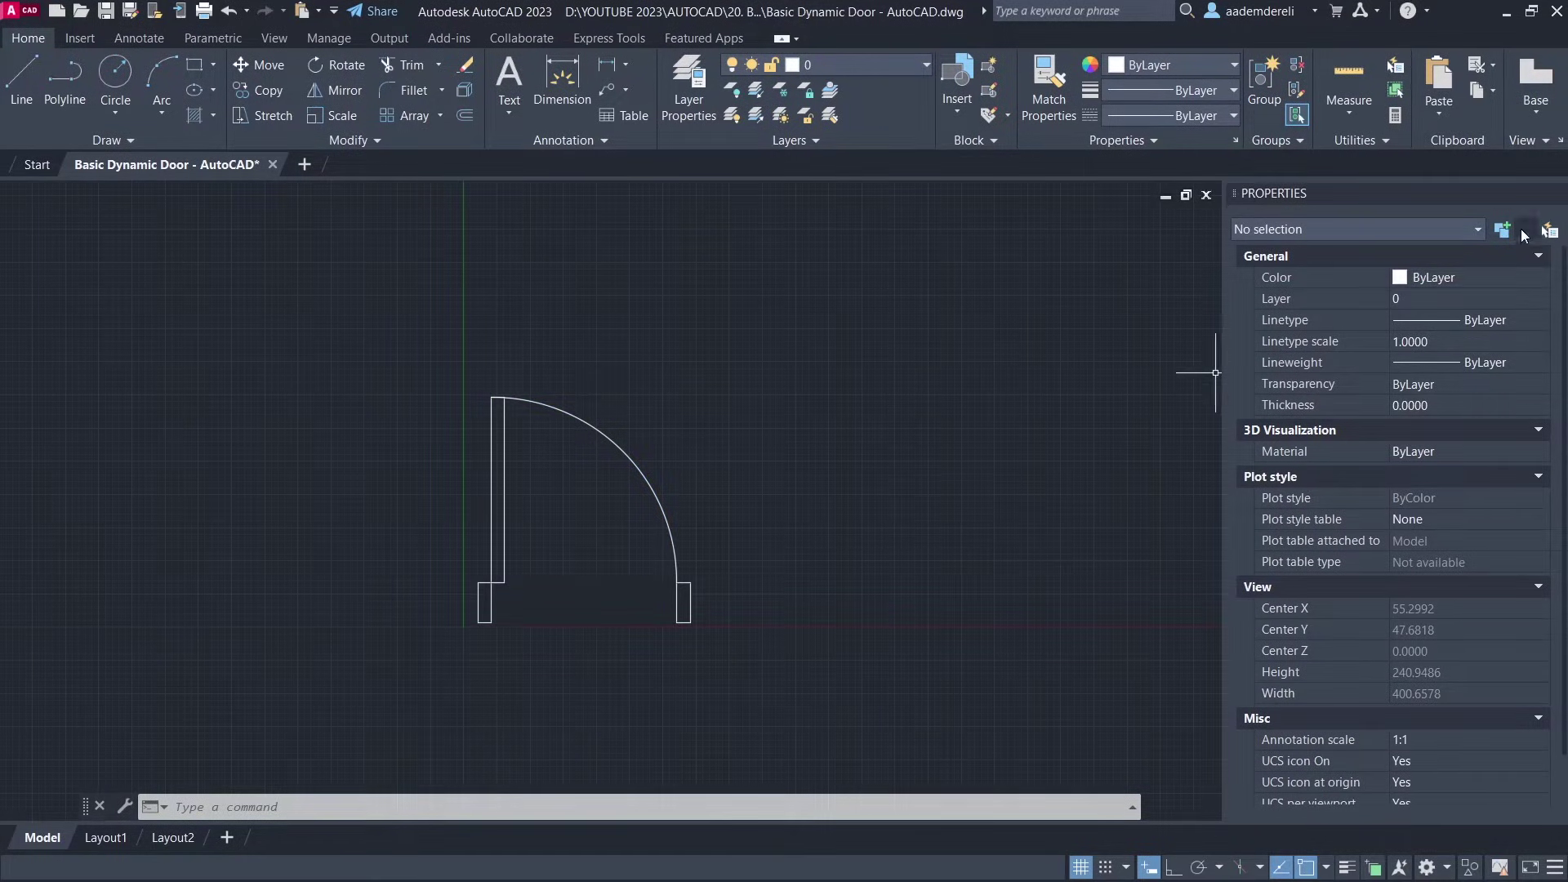
{"action": "left_click", "coordinate": [1557, 195]}
{"action": "mouse_move", "coordinate": [1036, 433]}
{"action": "middle_mouse_down"}
{"action": "mouse_move", "coordinate": [906, 448]}
{"action": "mouse_move", "coordinate": [737, 525]}
{"action": "middle_mouse_up"}
Step: Draw a three-segment zigzag wall polyline beside the door with PL
{"action": "type", "text": "PL"}
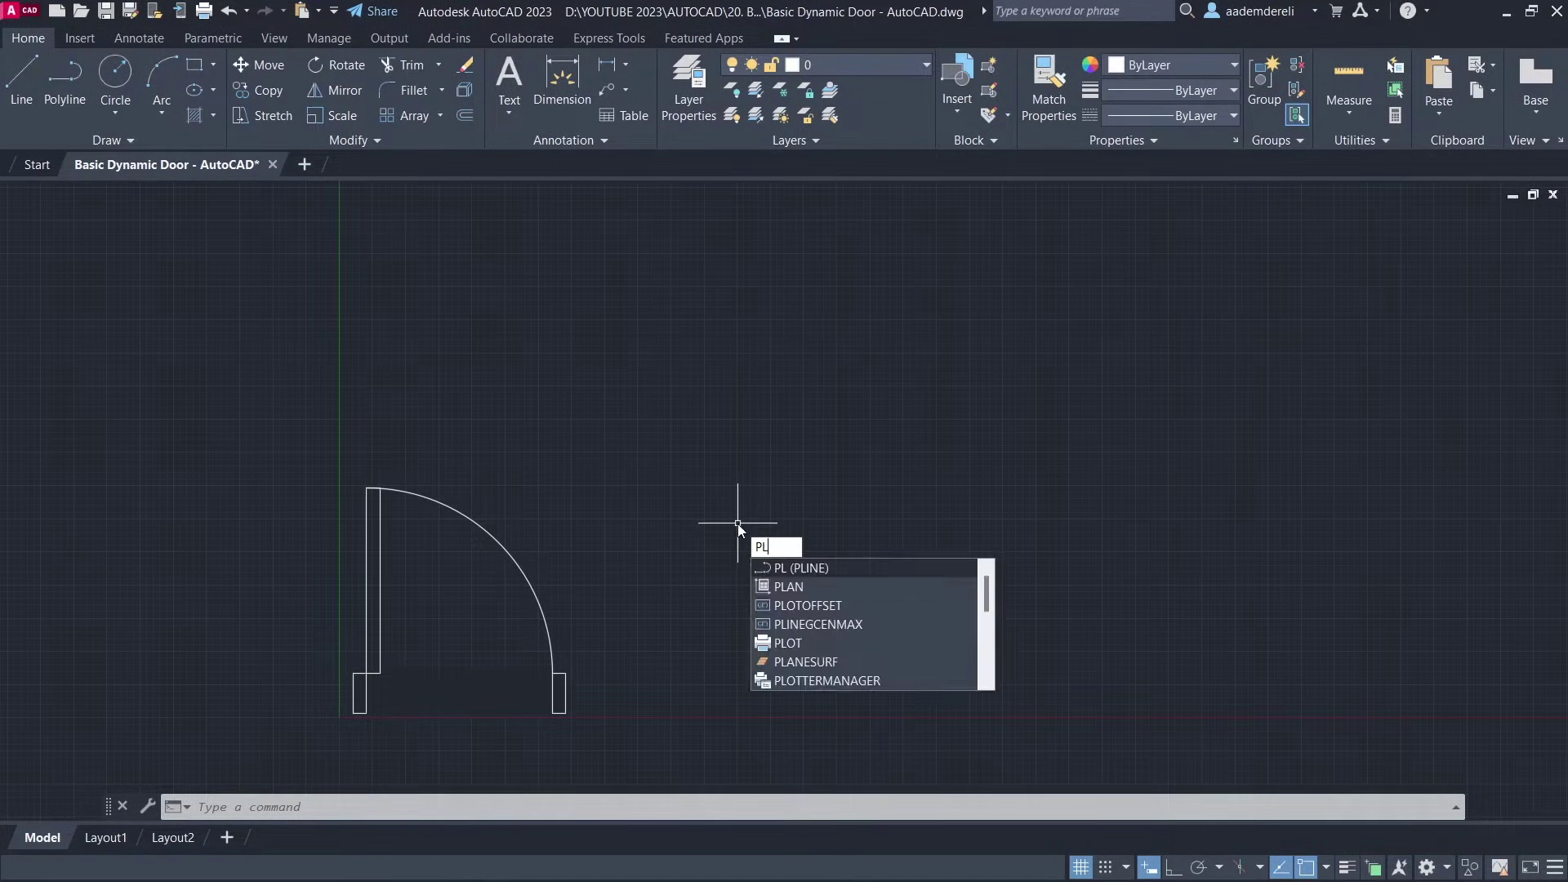
{"action": "key", "text": "Return"}
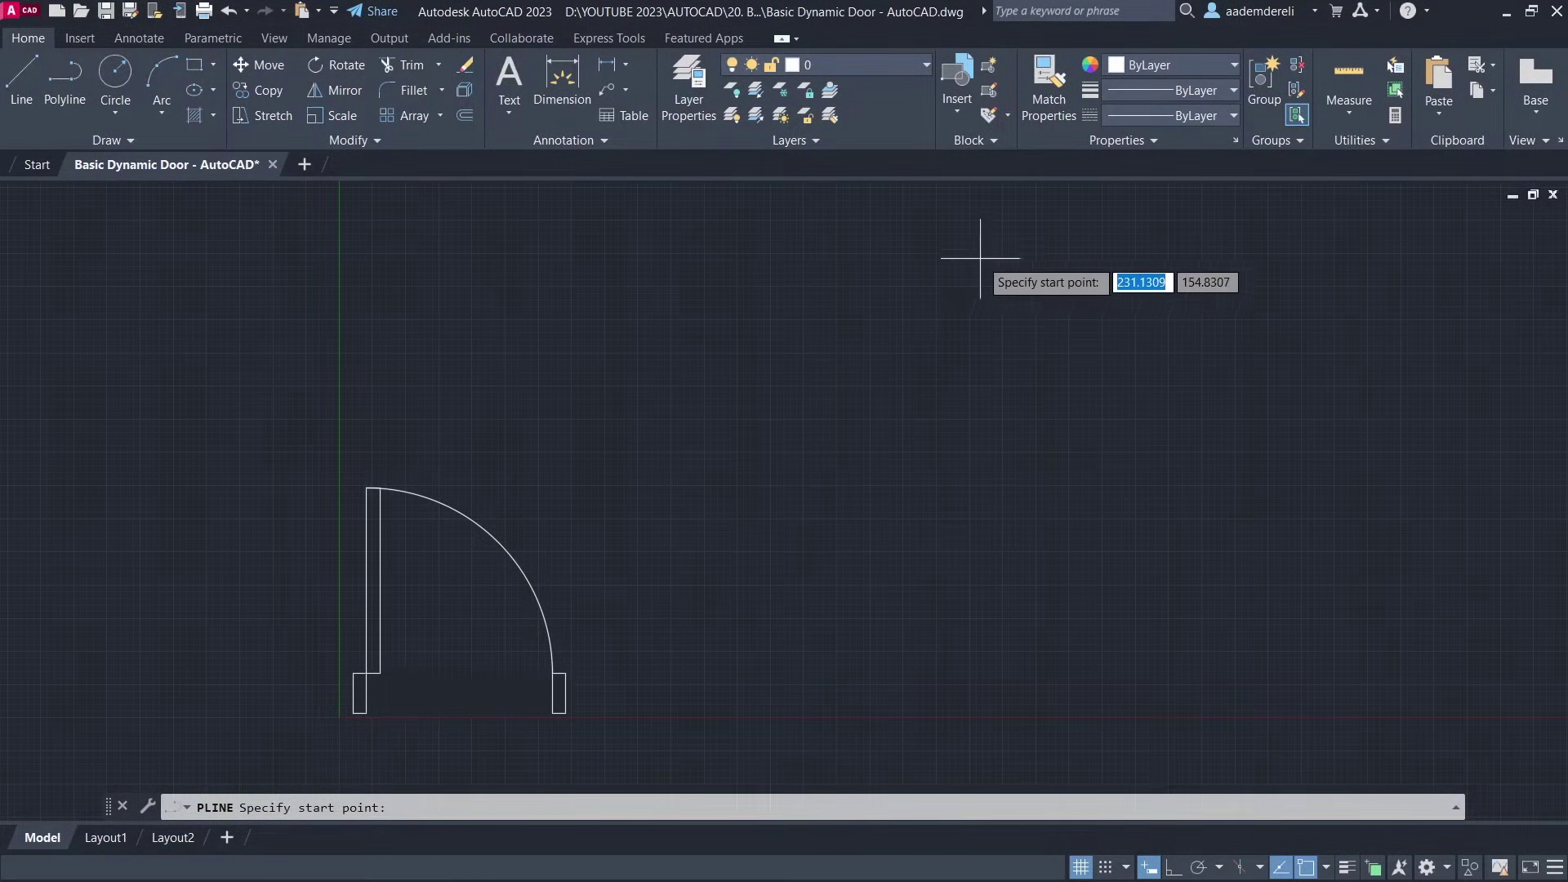
{"action": "left_click", "coordinate": [1000, 212]}
{"action": "left_click", "coordinate": [763, 383]}
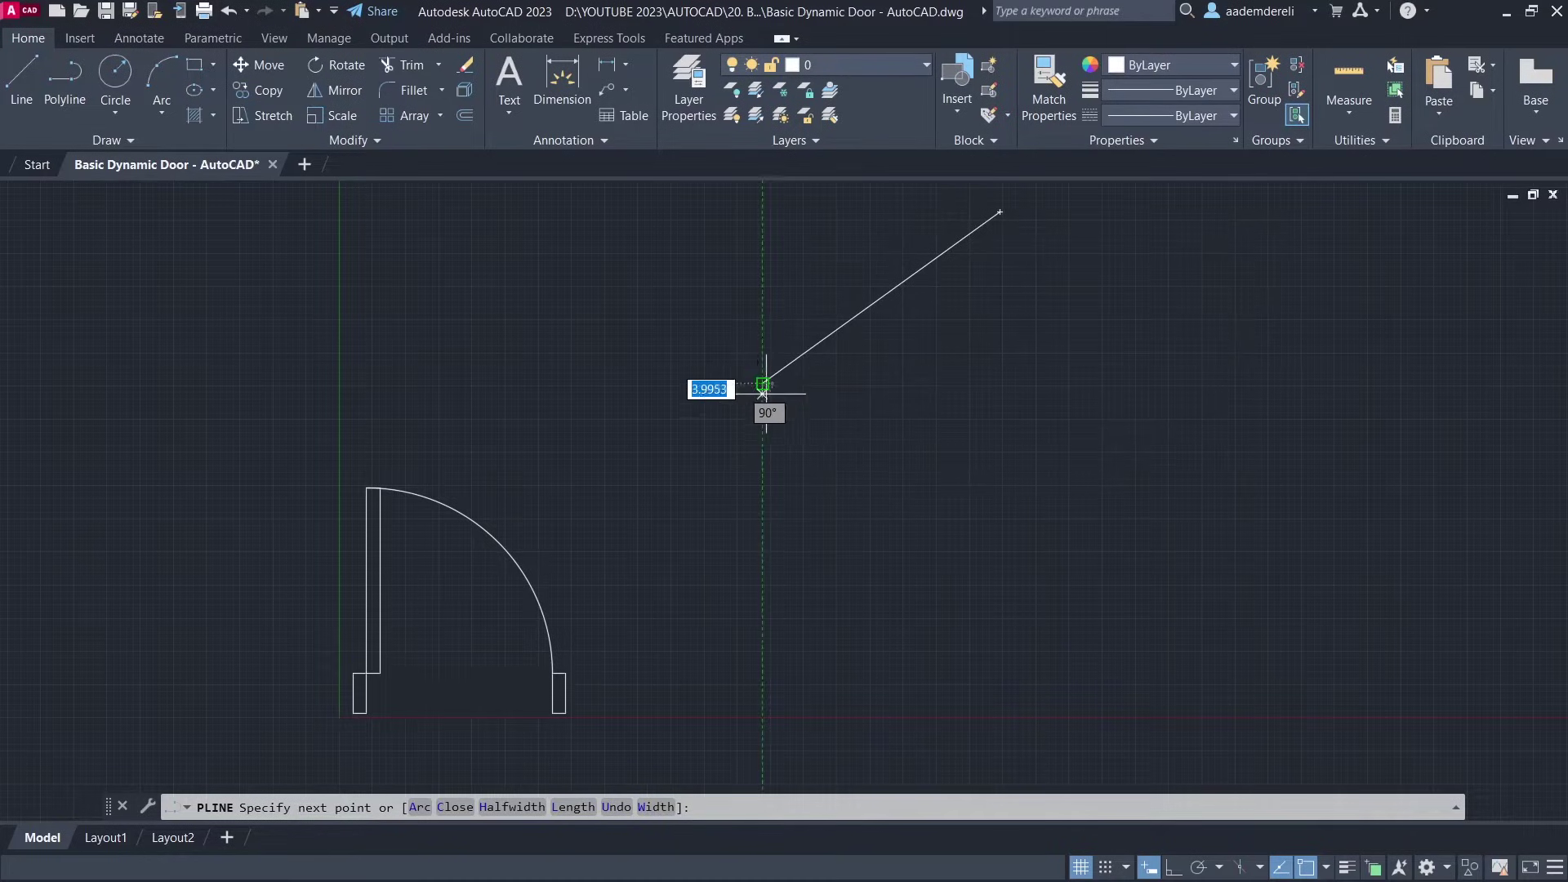
{"action": "left_click", "coordinate": [991, 709]}
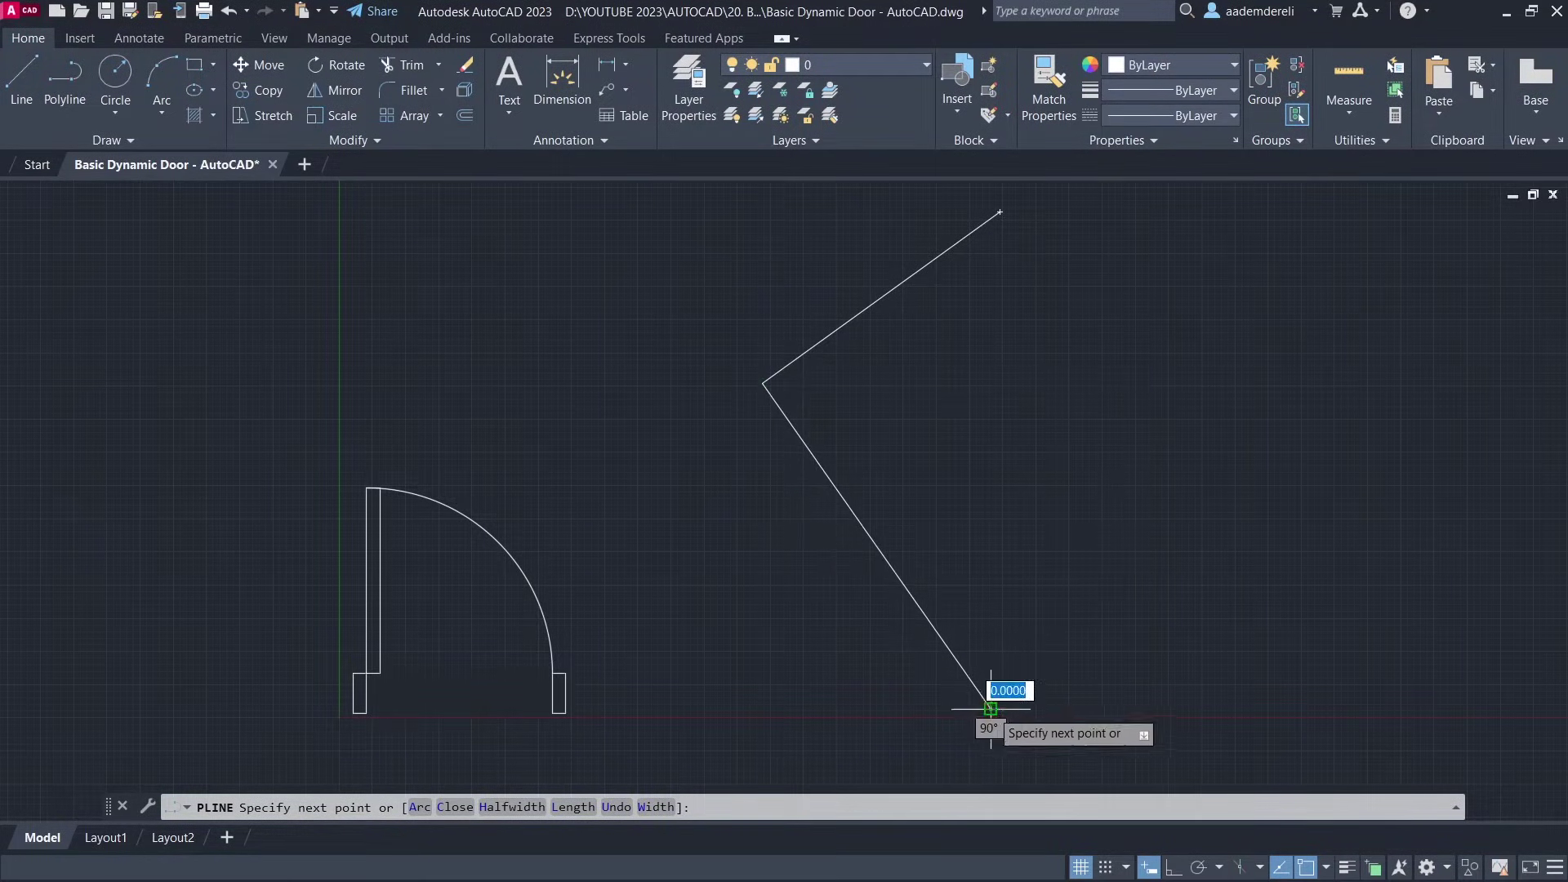
{"action": "left_click", "coordinate": [610, 752]}
{"action": "key", "text": "Return"}
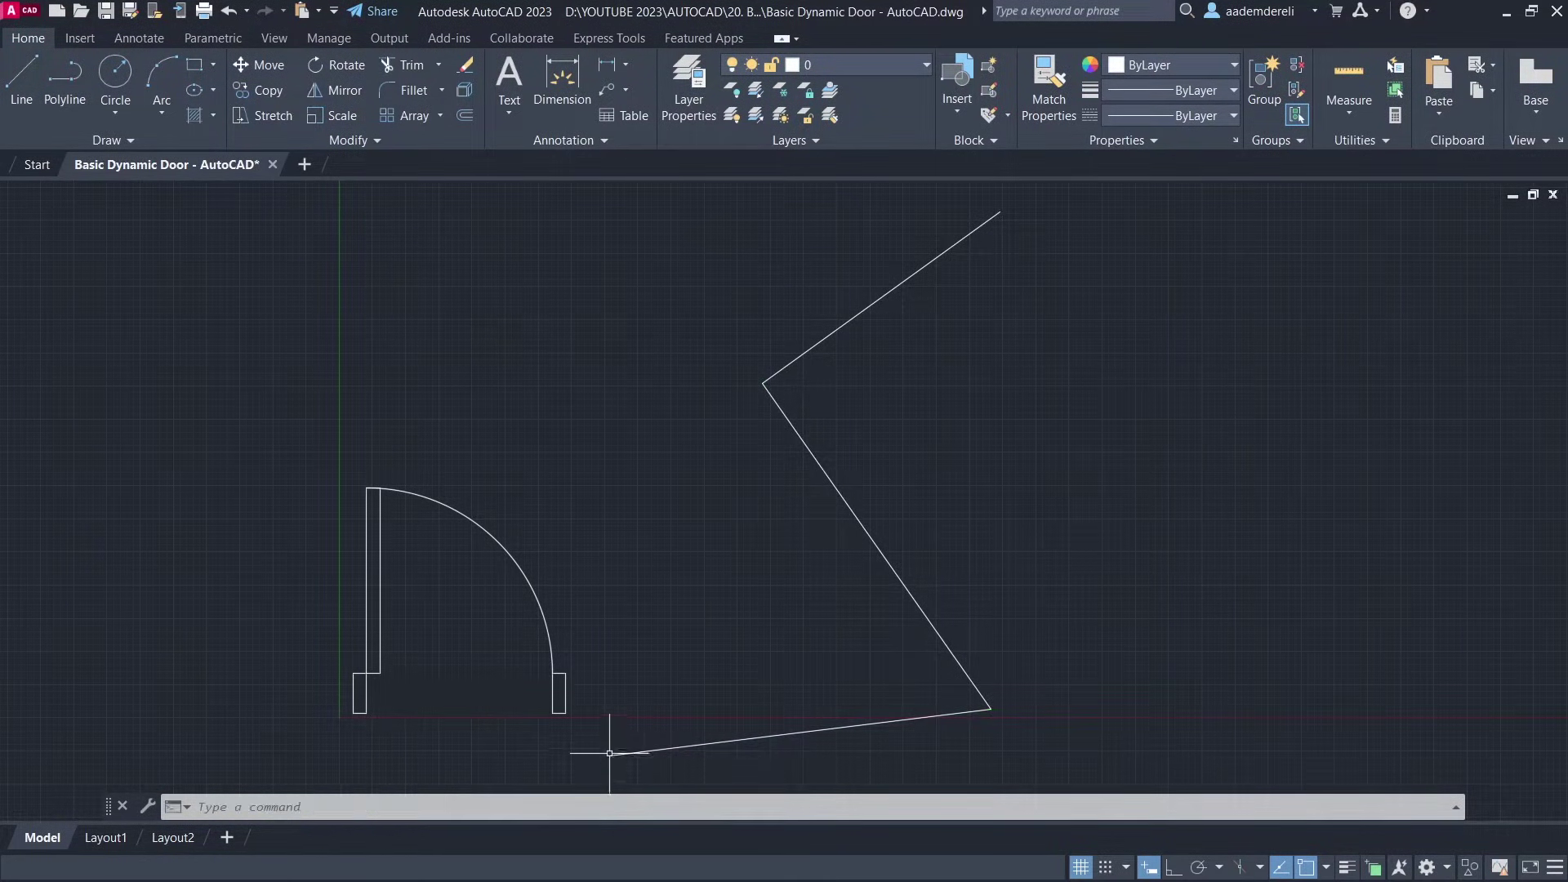
Step: Offset the wall polyline 15 units to its inner side
{"action": "type", "text": "o"}
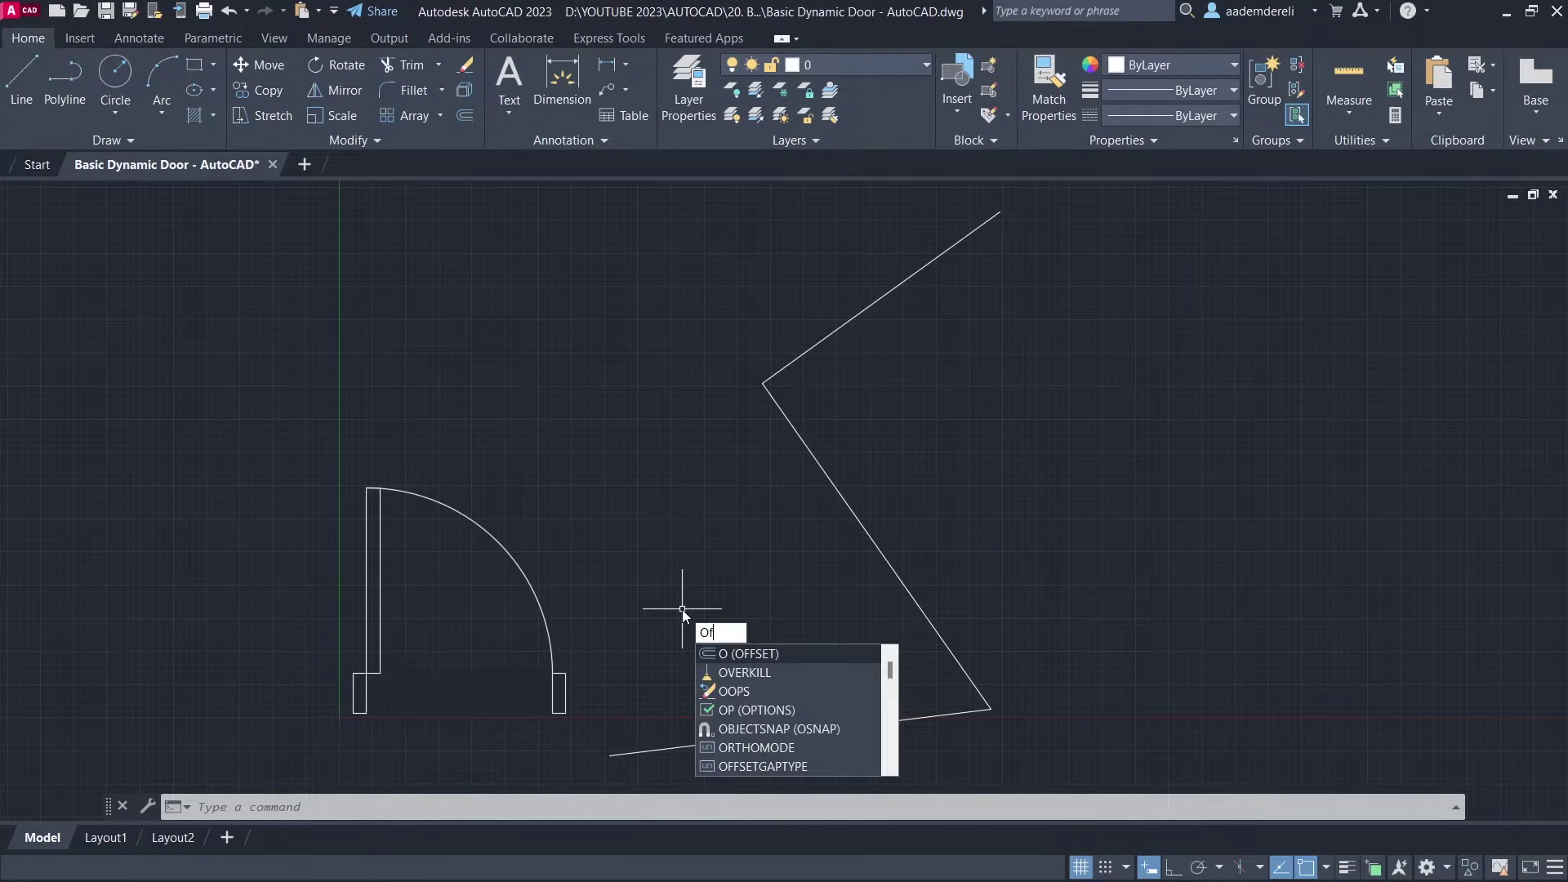
{"action": "type", "text": "ff"}
{"action": "key", "text": "Return"}
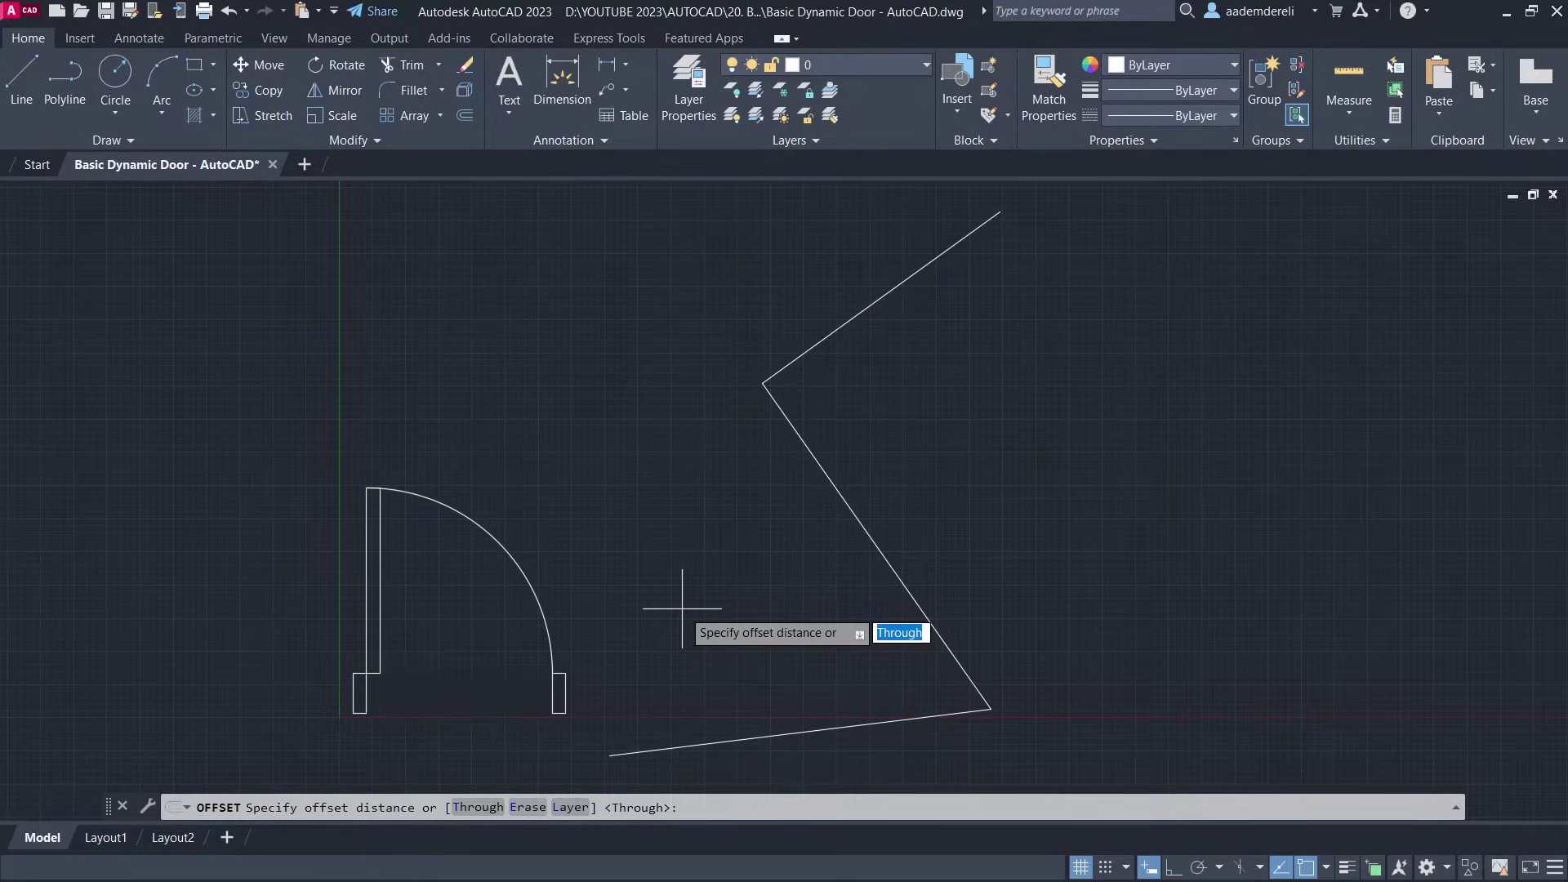
{"action": "type", "text": "15"}
{"action": "key", "text": "Return"}
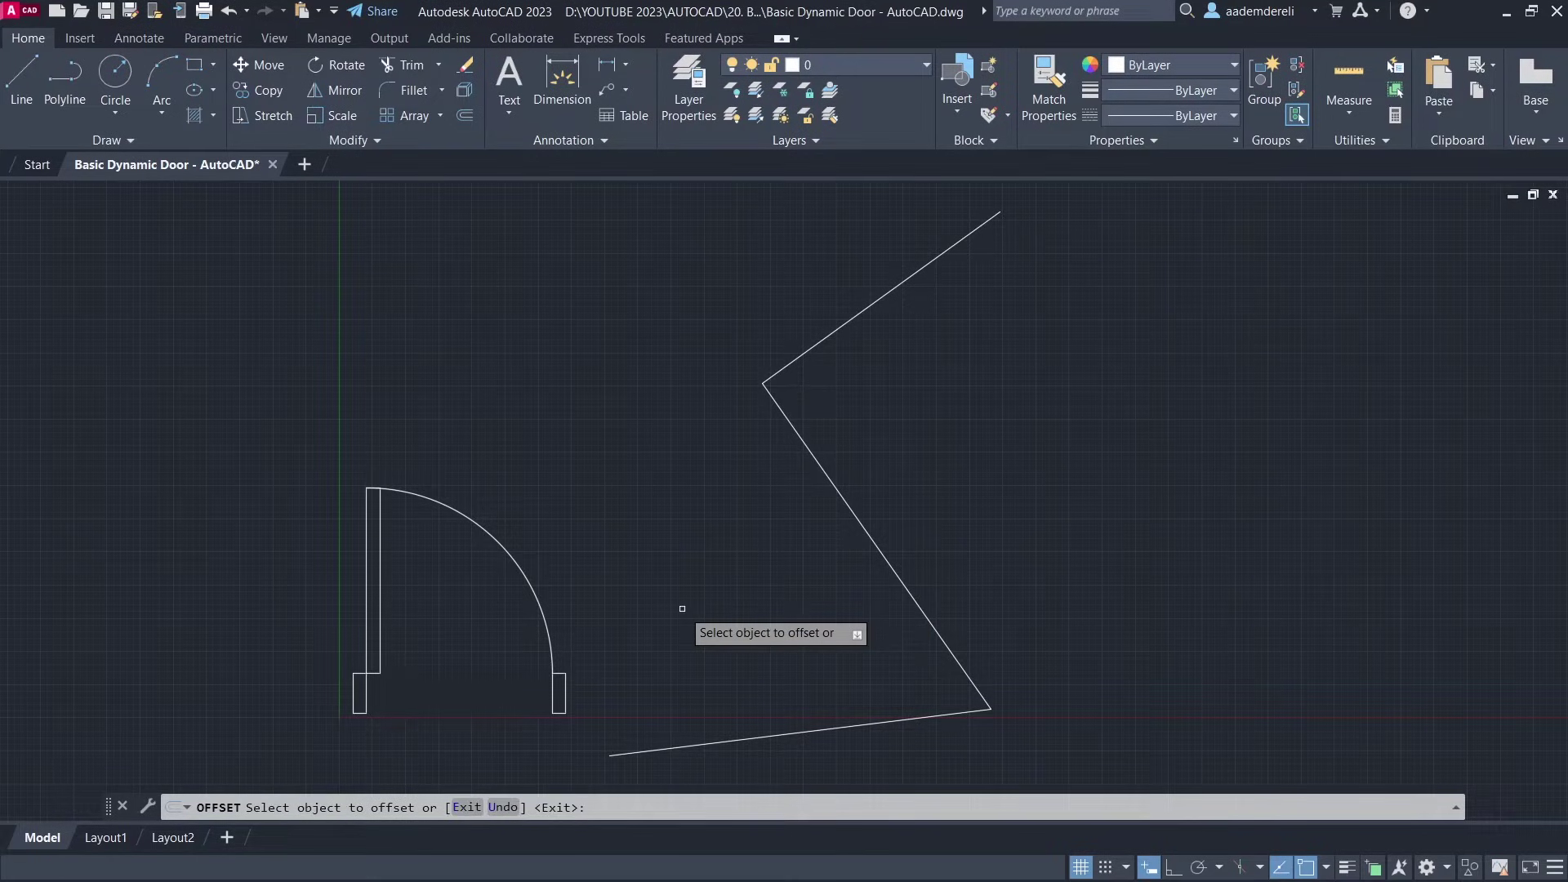
{"action": "left_click", "coordinate": [804, 438]}
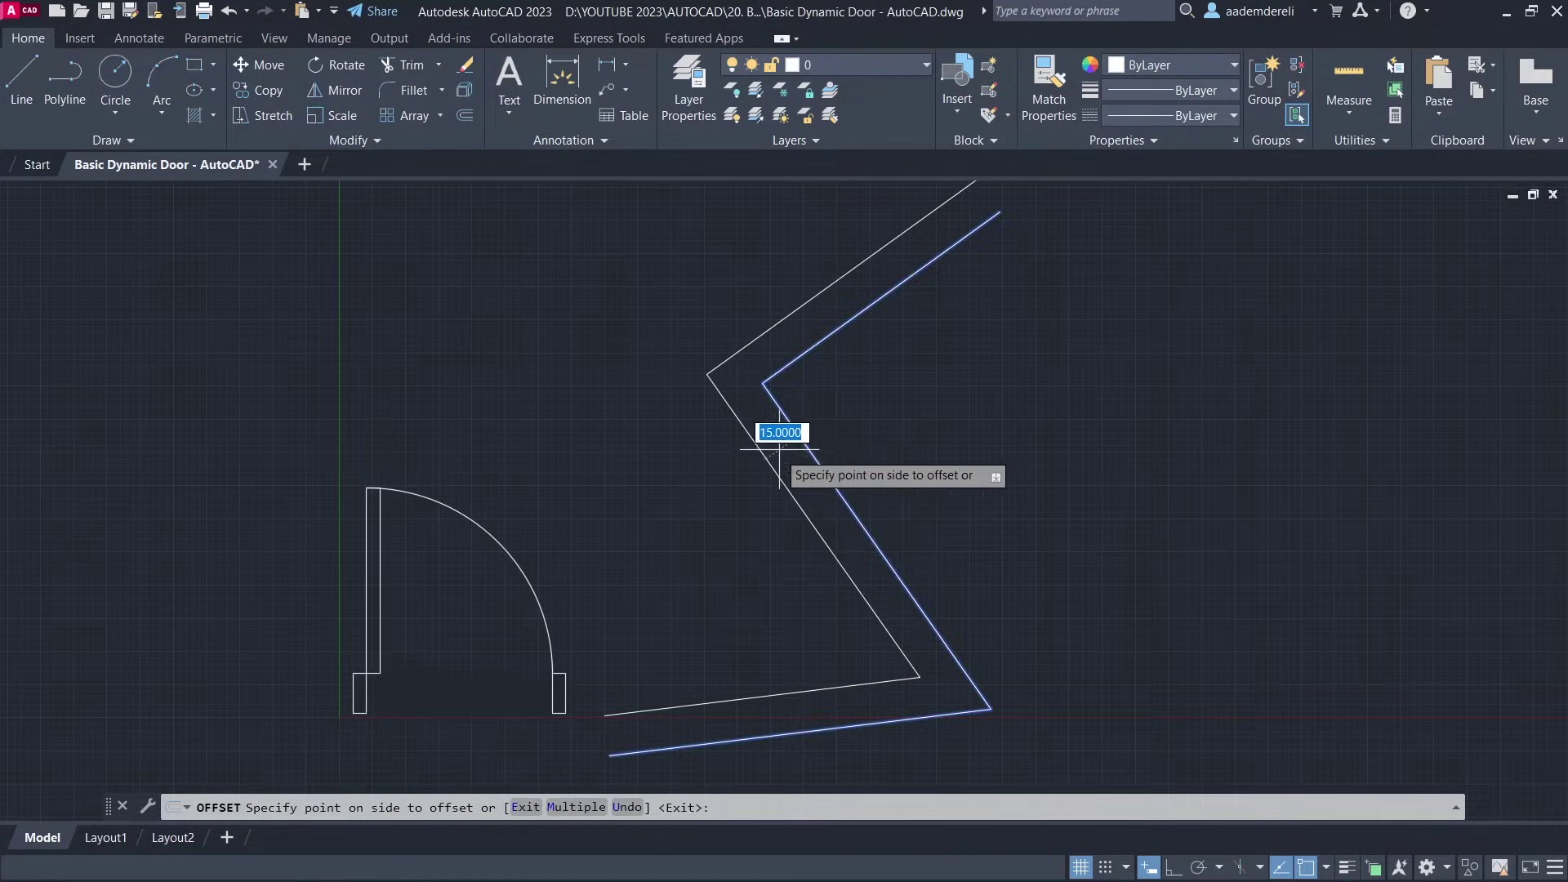
{"action": "left_click", "coordinate": [722, 507]}
{"action": "key", "text": "Return"}
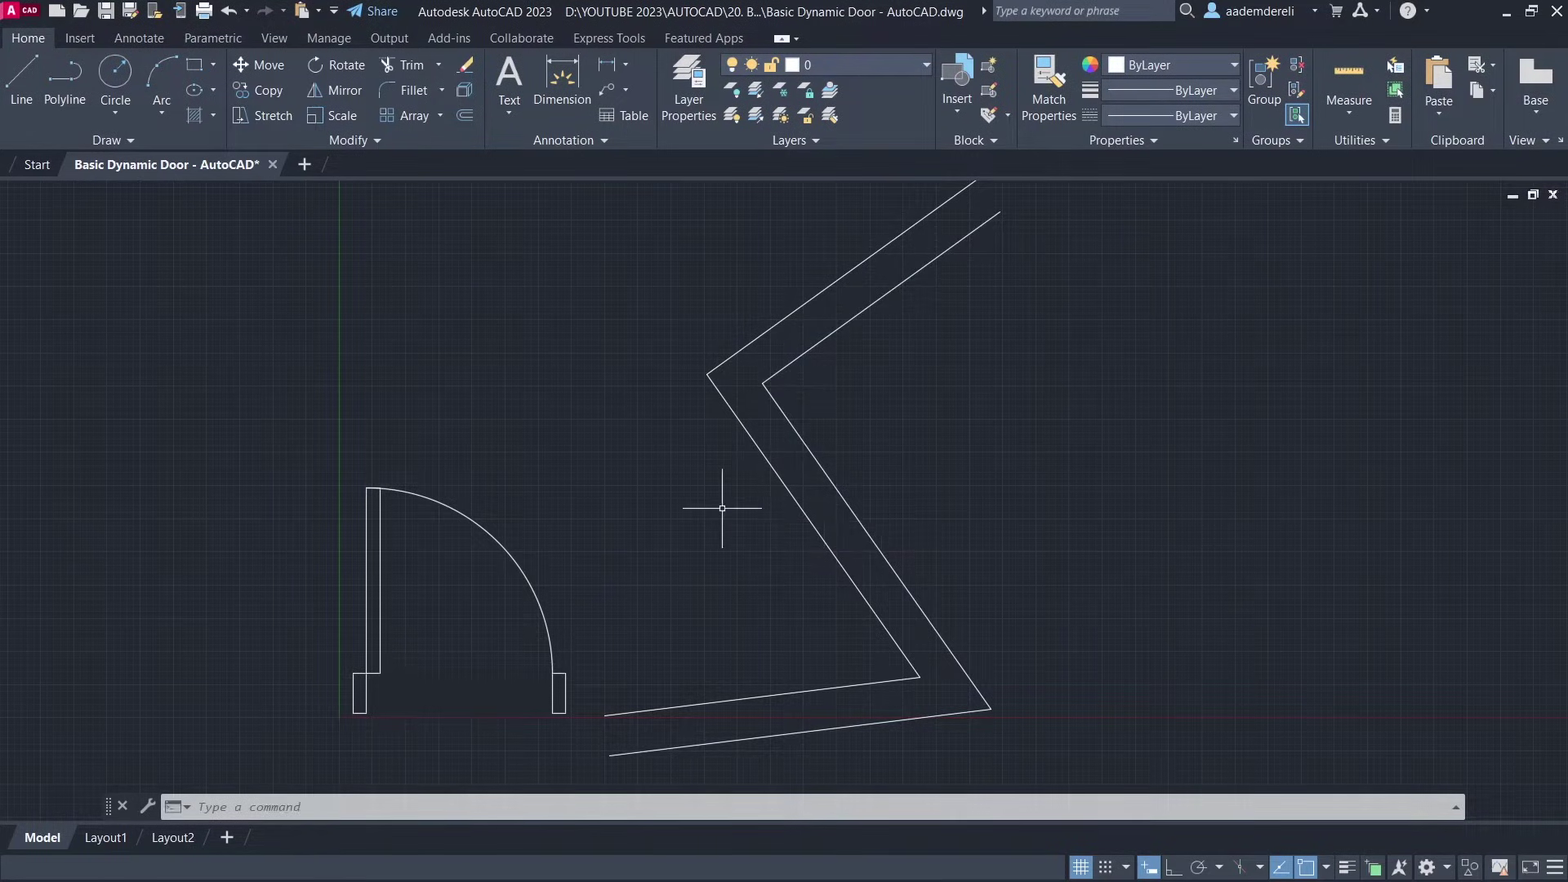
Step: Draw a short polyline capping the lower-left end of the wall
{"action": "type", "text": "PL"}
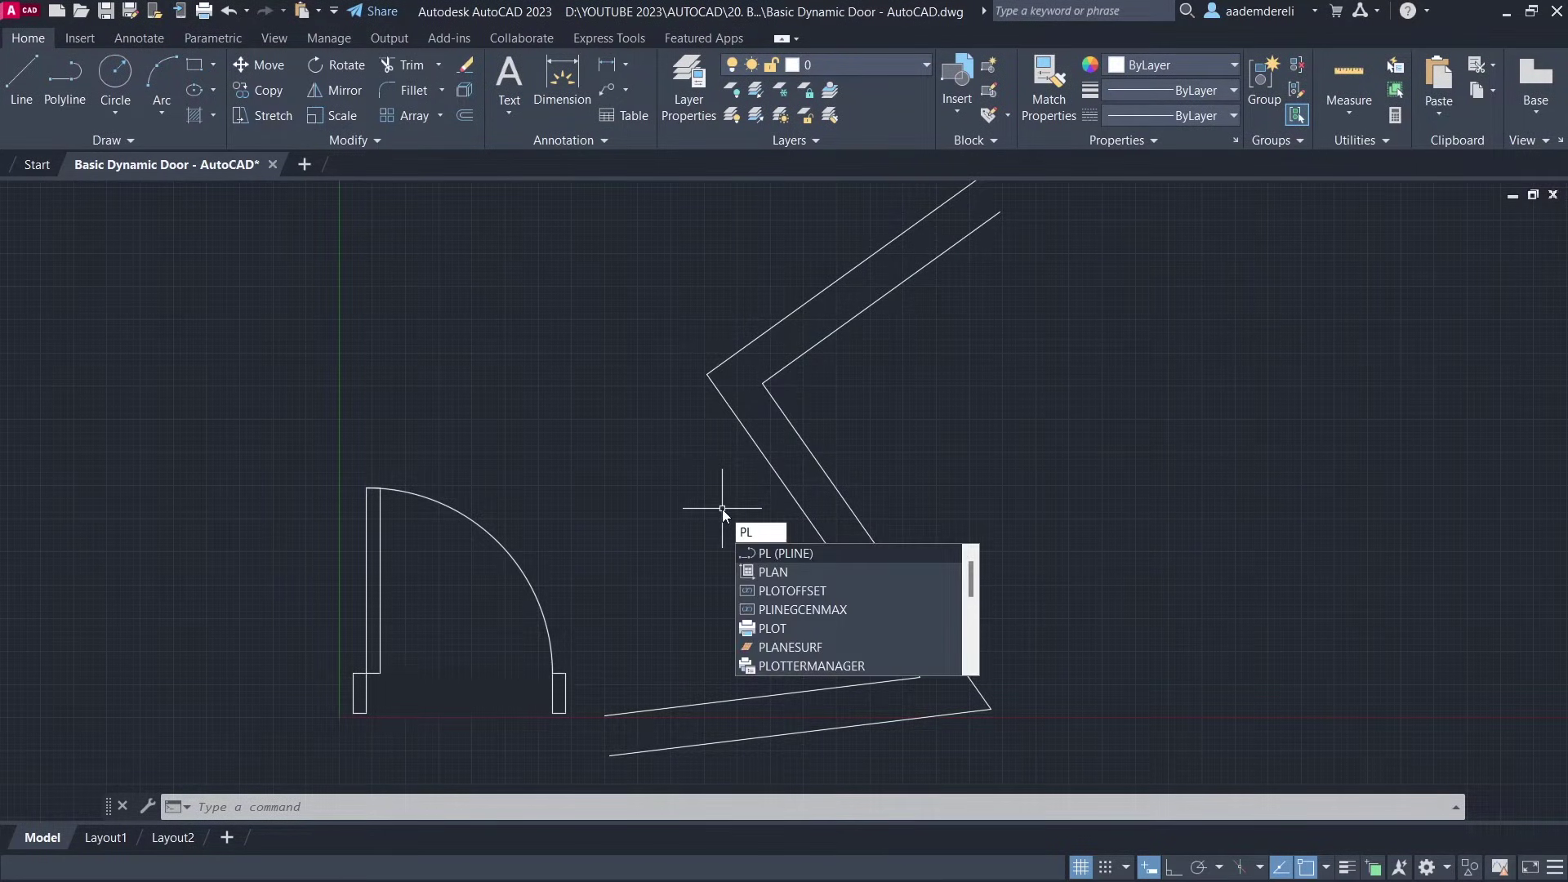
{"action": "key", "text": "Return"}
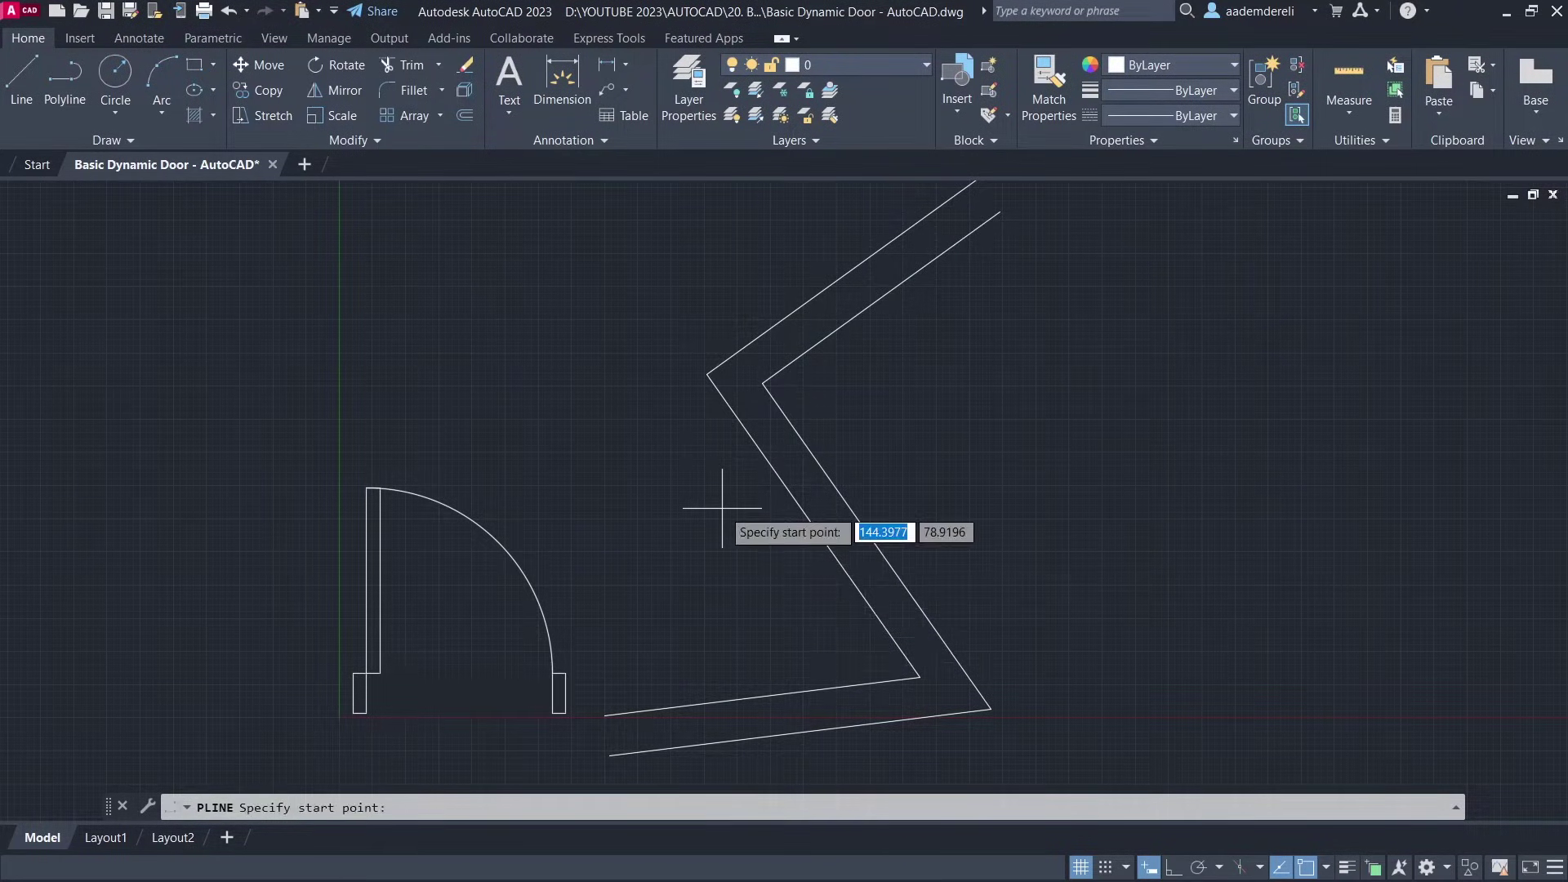
{"action": "left_click", "coordinate": [605, 716]}
{"action": "left_click", "coordinate": [609, 755]}
{"action": "key", "text": "Return"}
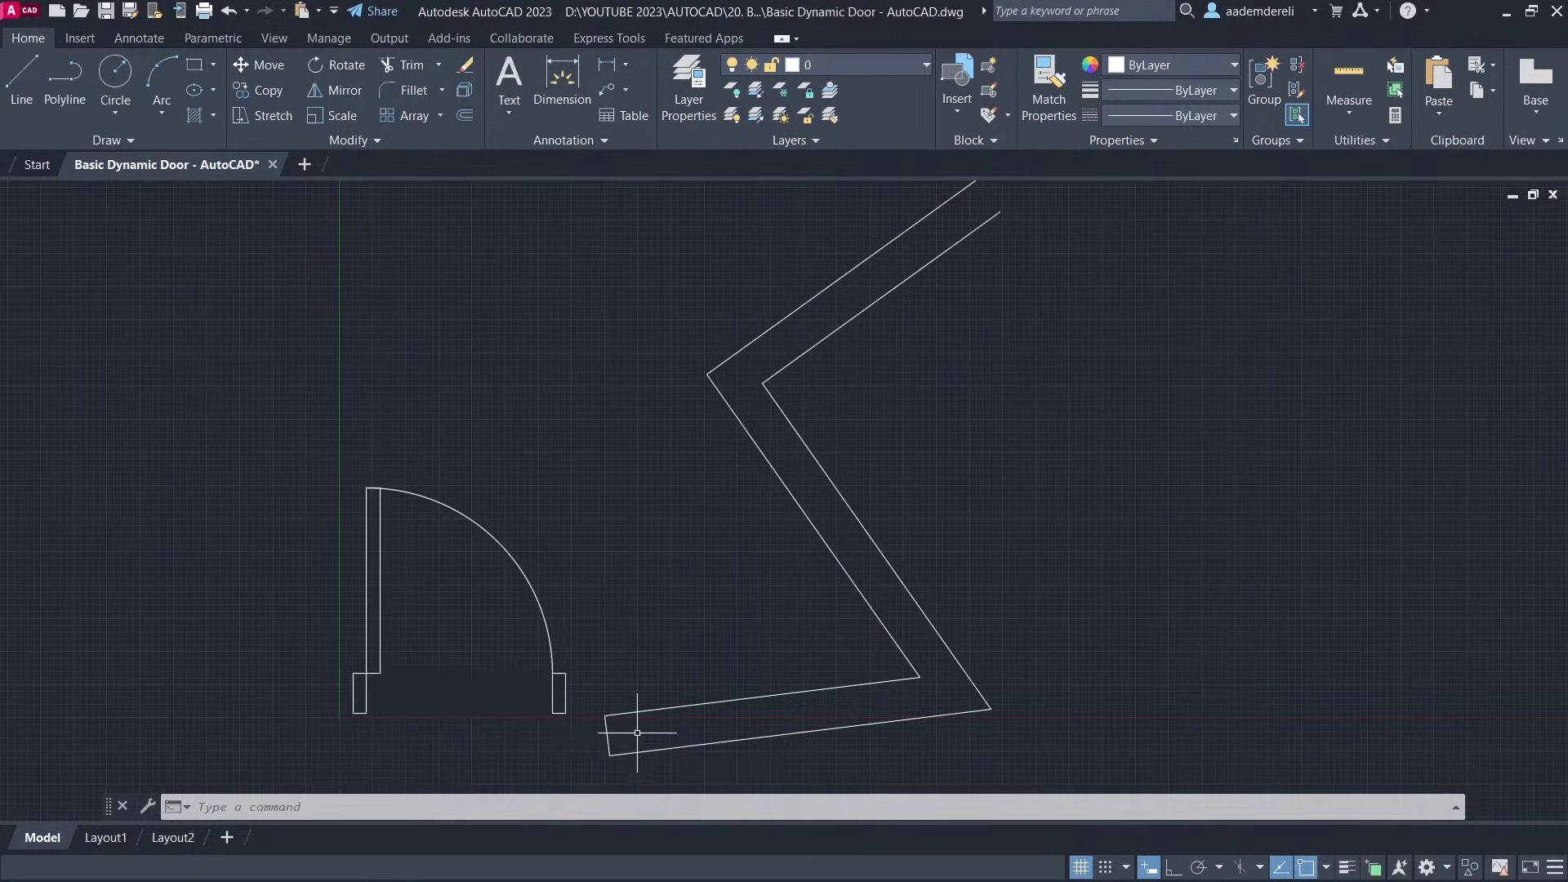
Step: Join the wall lines into one polyline, close it, and start HATCH
{"action": "left_click", "coordinate": [645, 700]}
{"action": "left_click", "coordinate": [602, 755]}
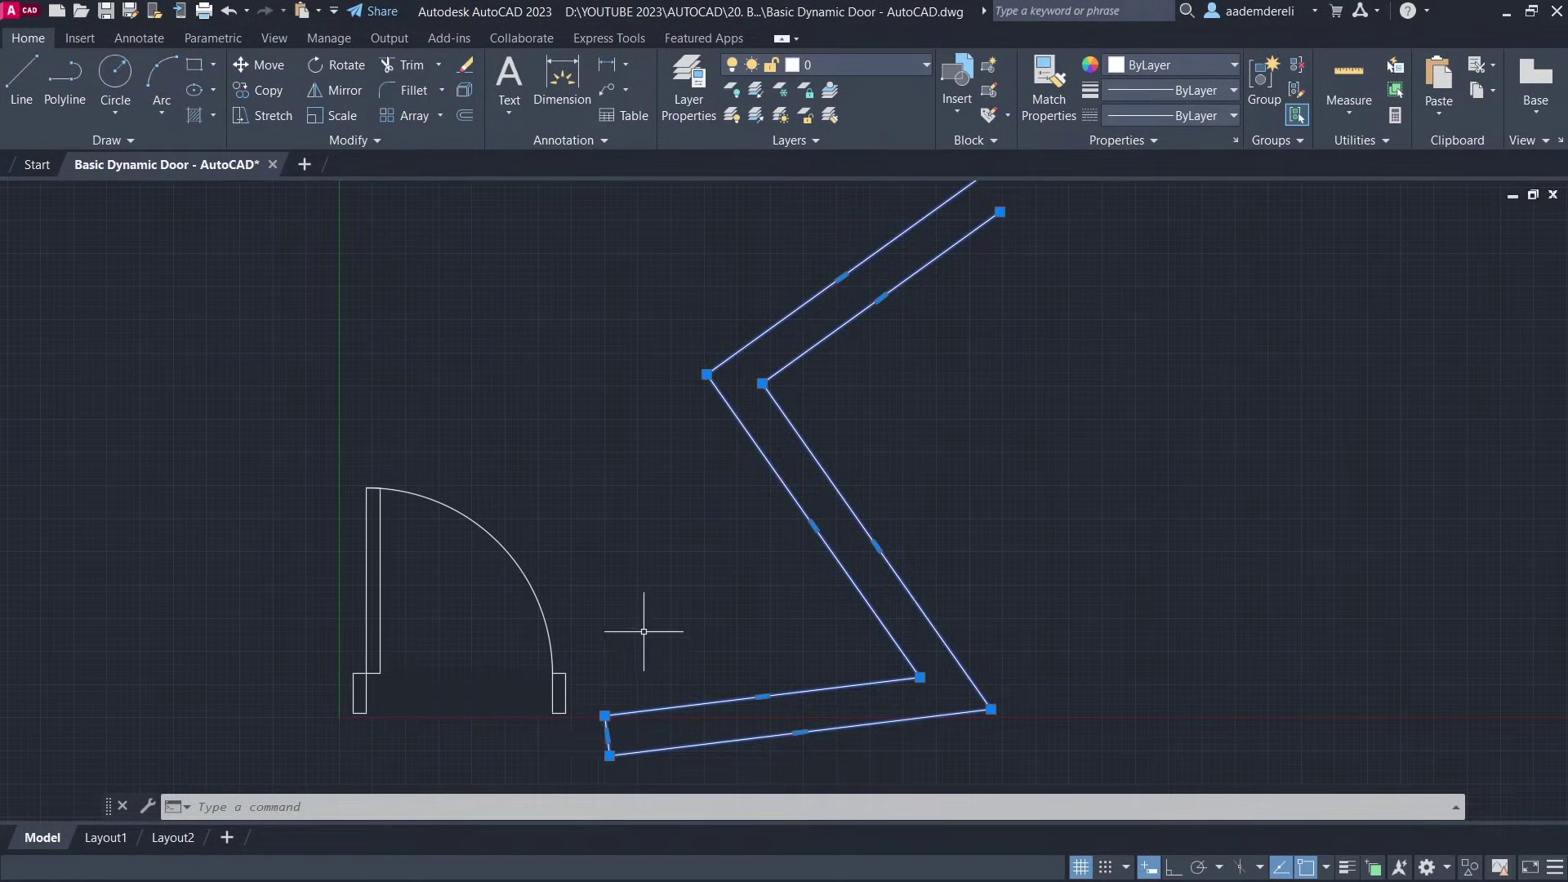
{"action": "type", "text": "J"}
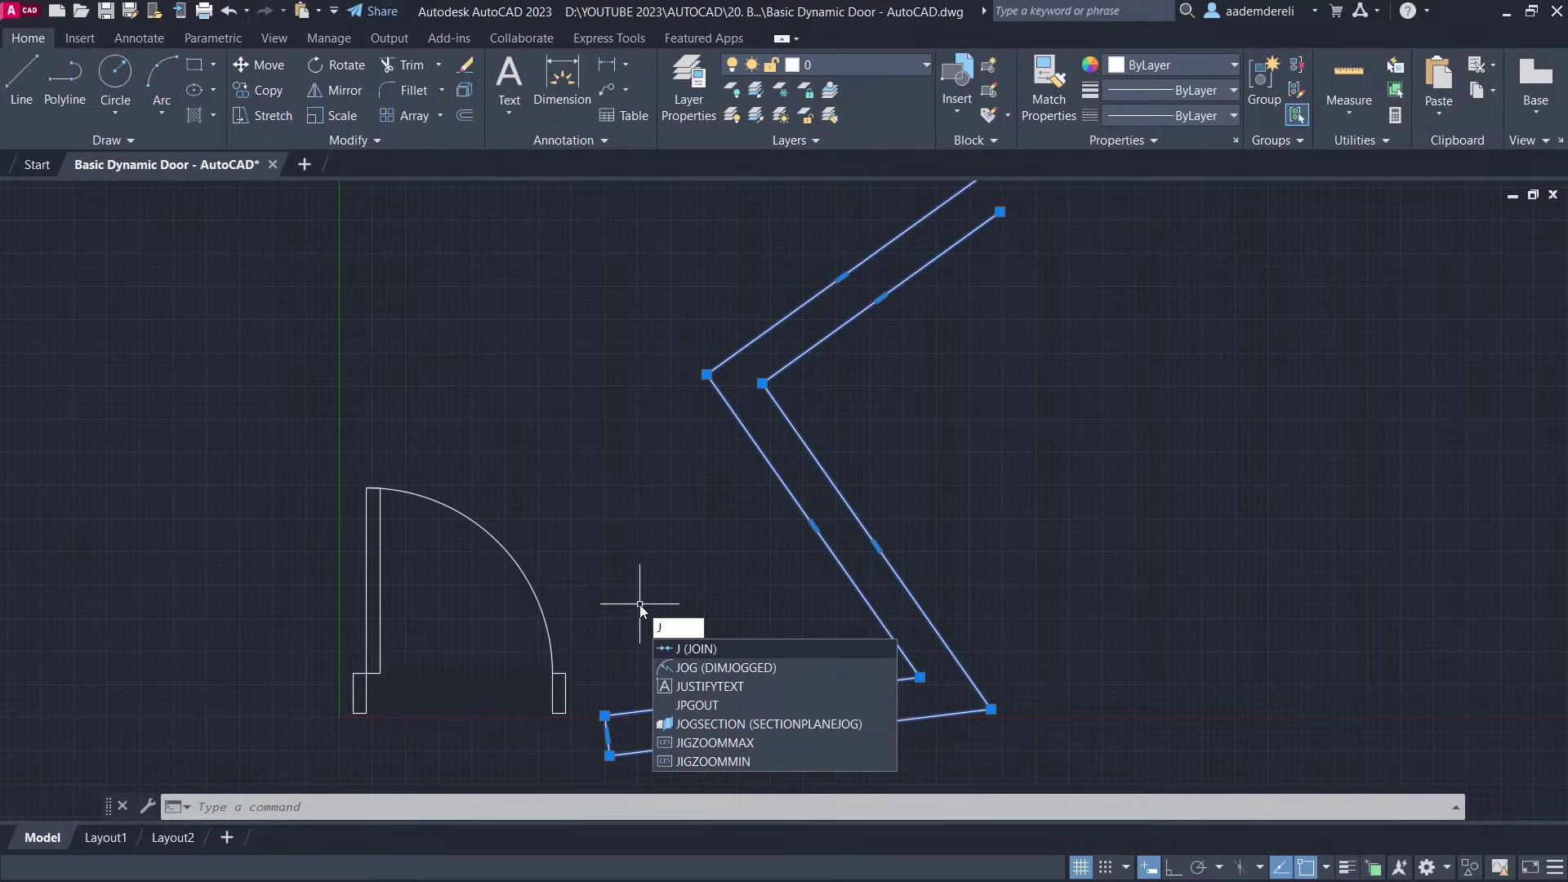
{"action": "key", "text": "Return"}
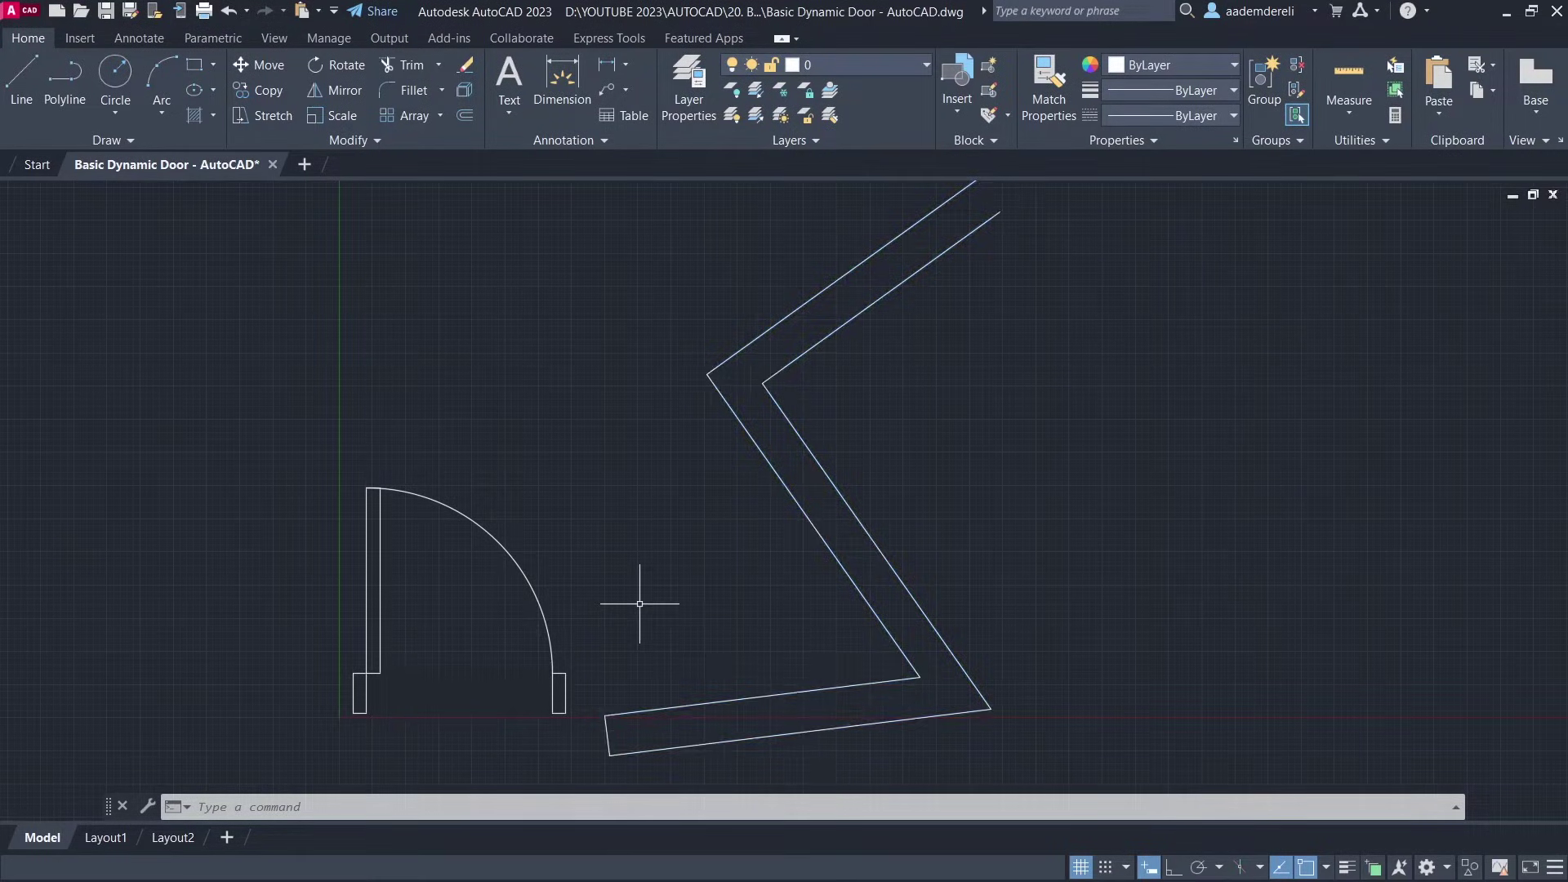
{"action": "double_click", "coordinate": [733, 416]}
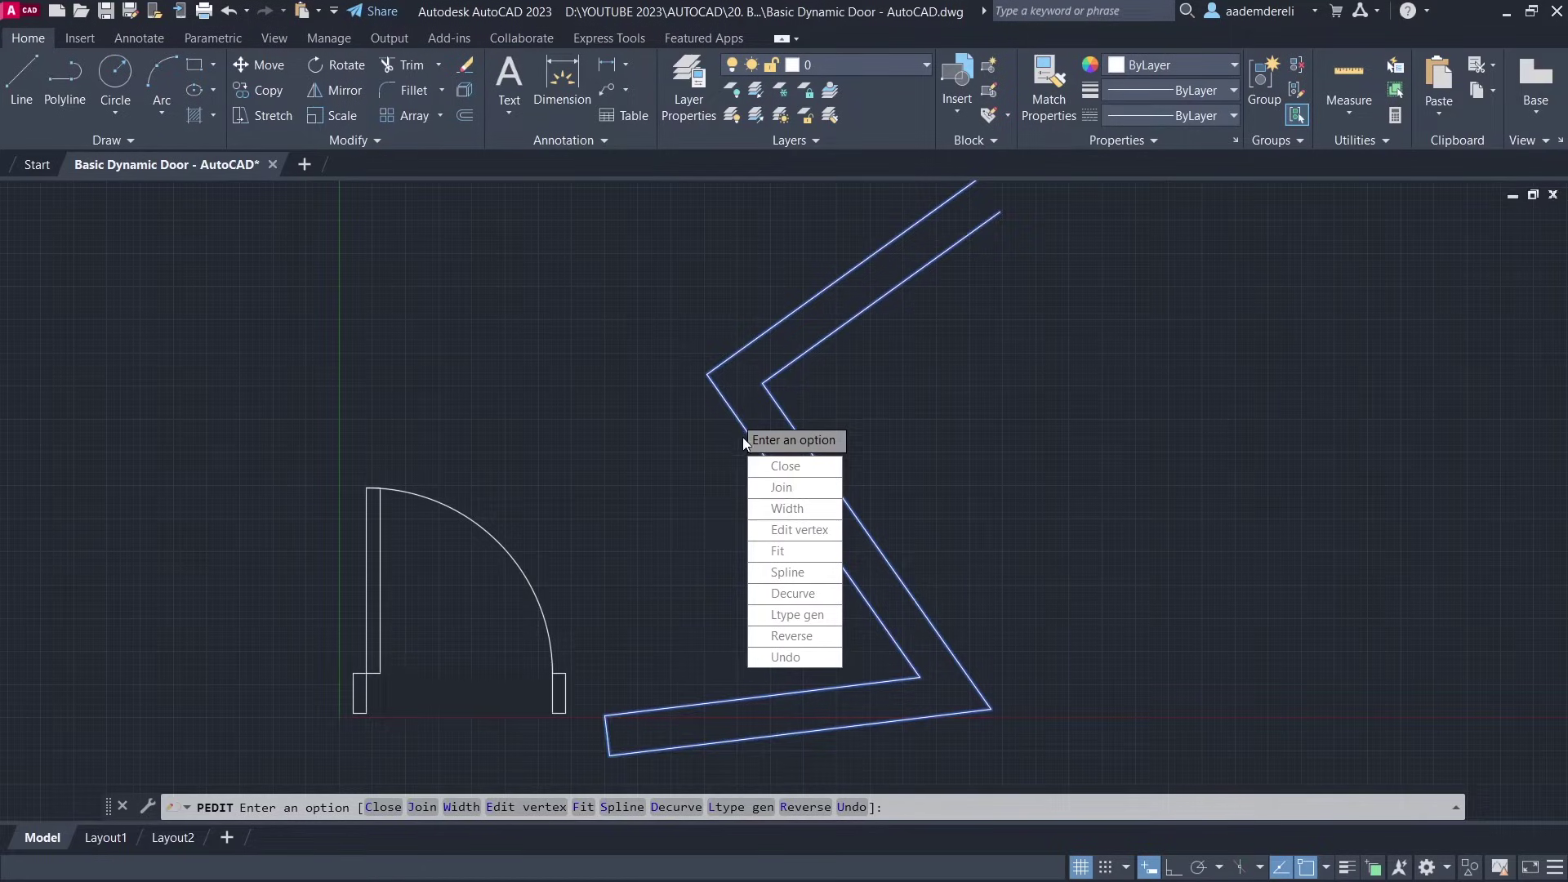
{"action": "left_click", "coordinate": [759, 467]}
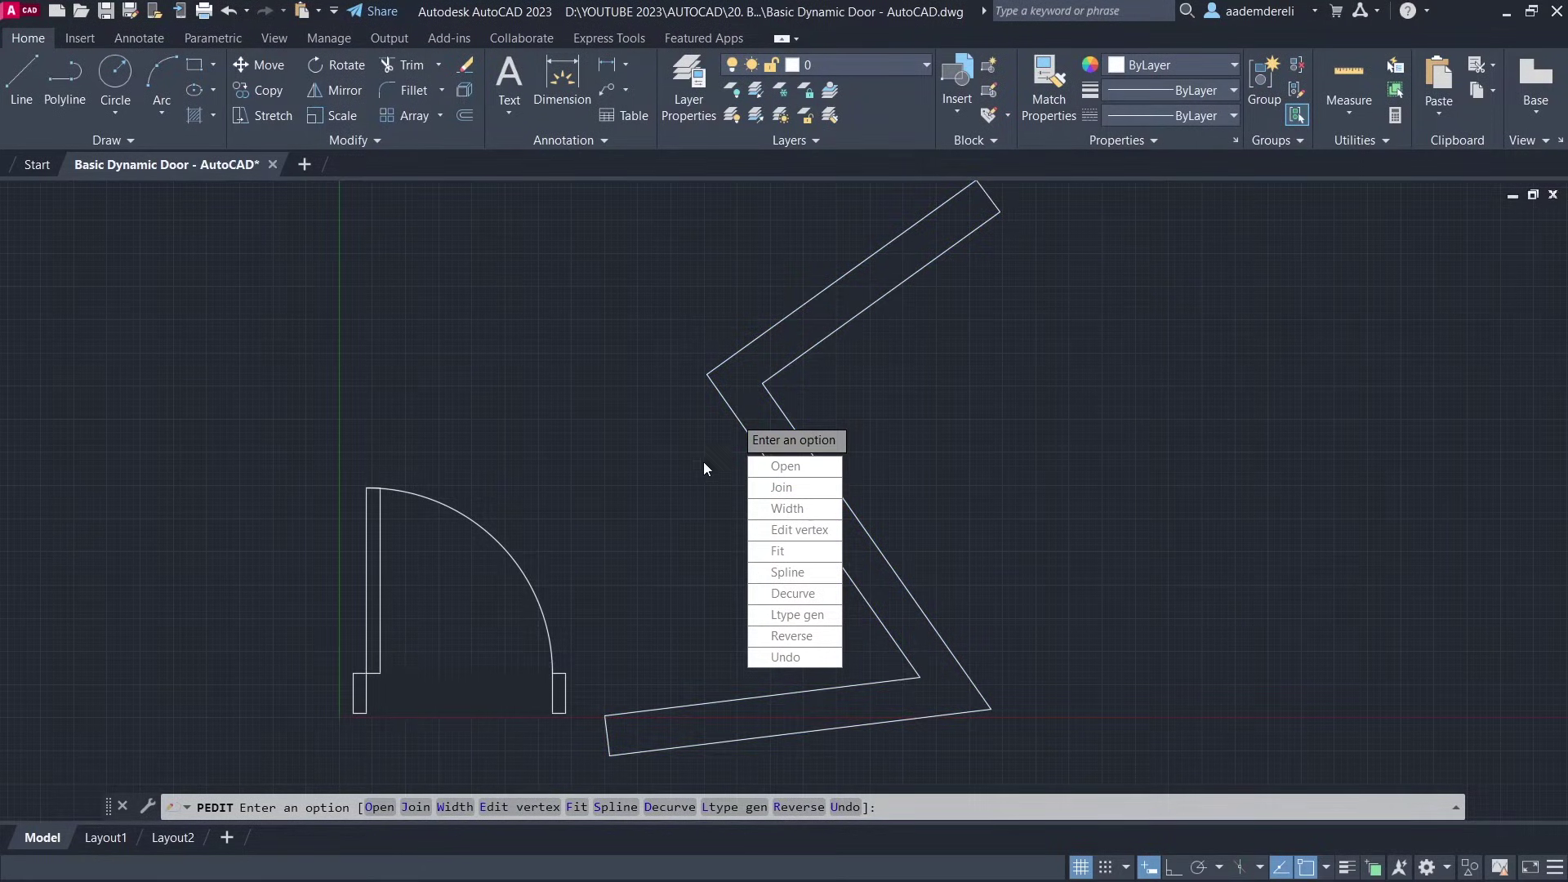
{"action": "key", "text": "Return"}
{"action": "type", "text": "H"}
{"action": "key", "text": "Return"}
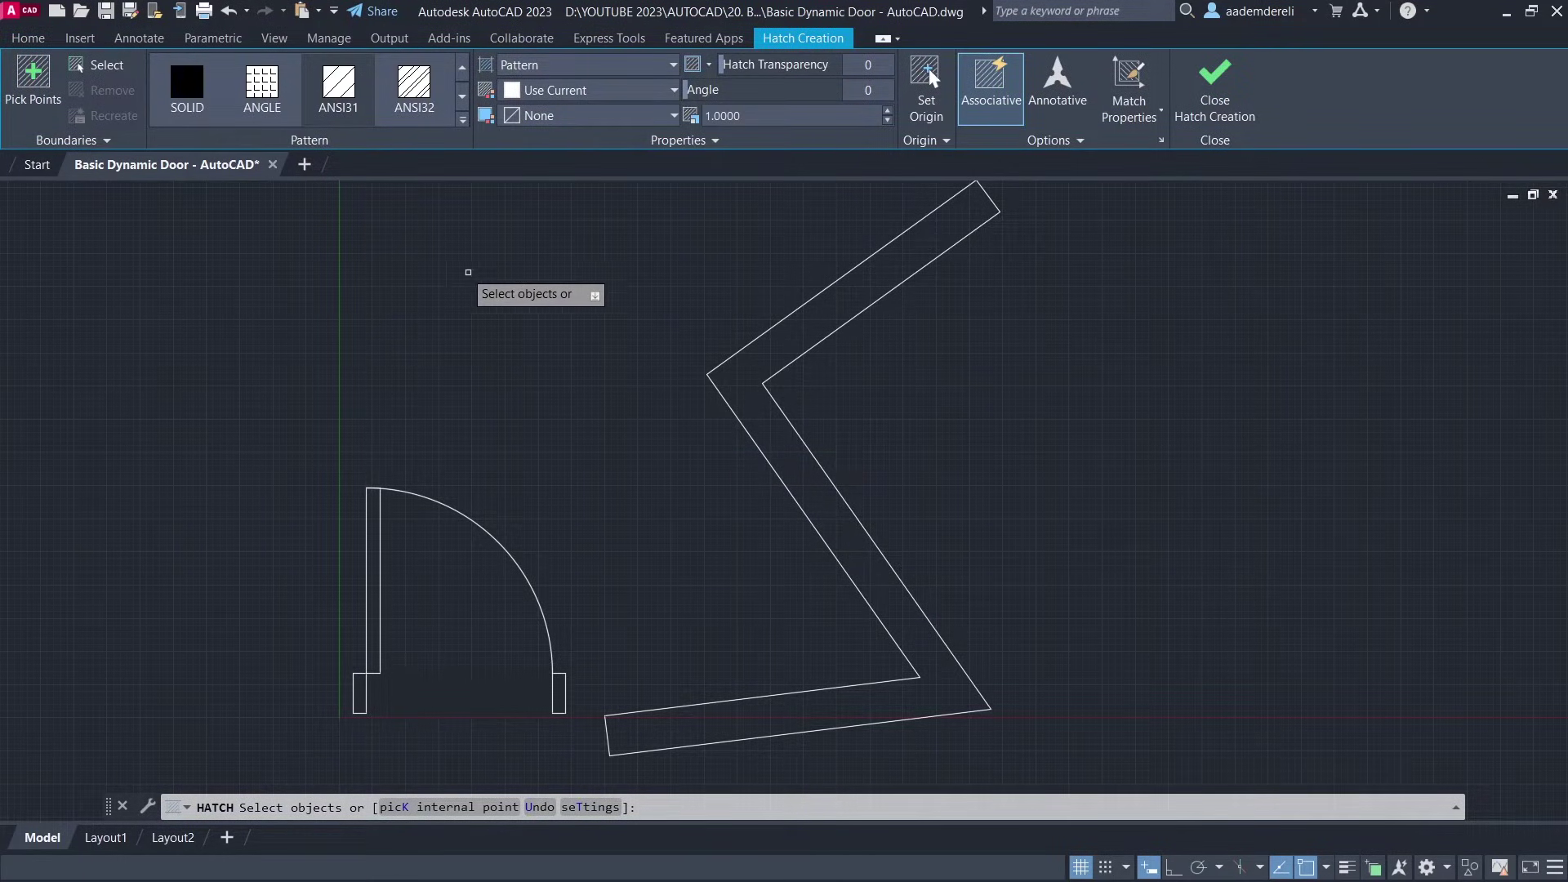
Step: Fill the wall outline with a SOLID hatch and turn off the grid
{"action": "left_click", "coordinate": [199, 84]}
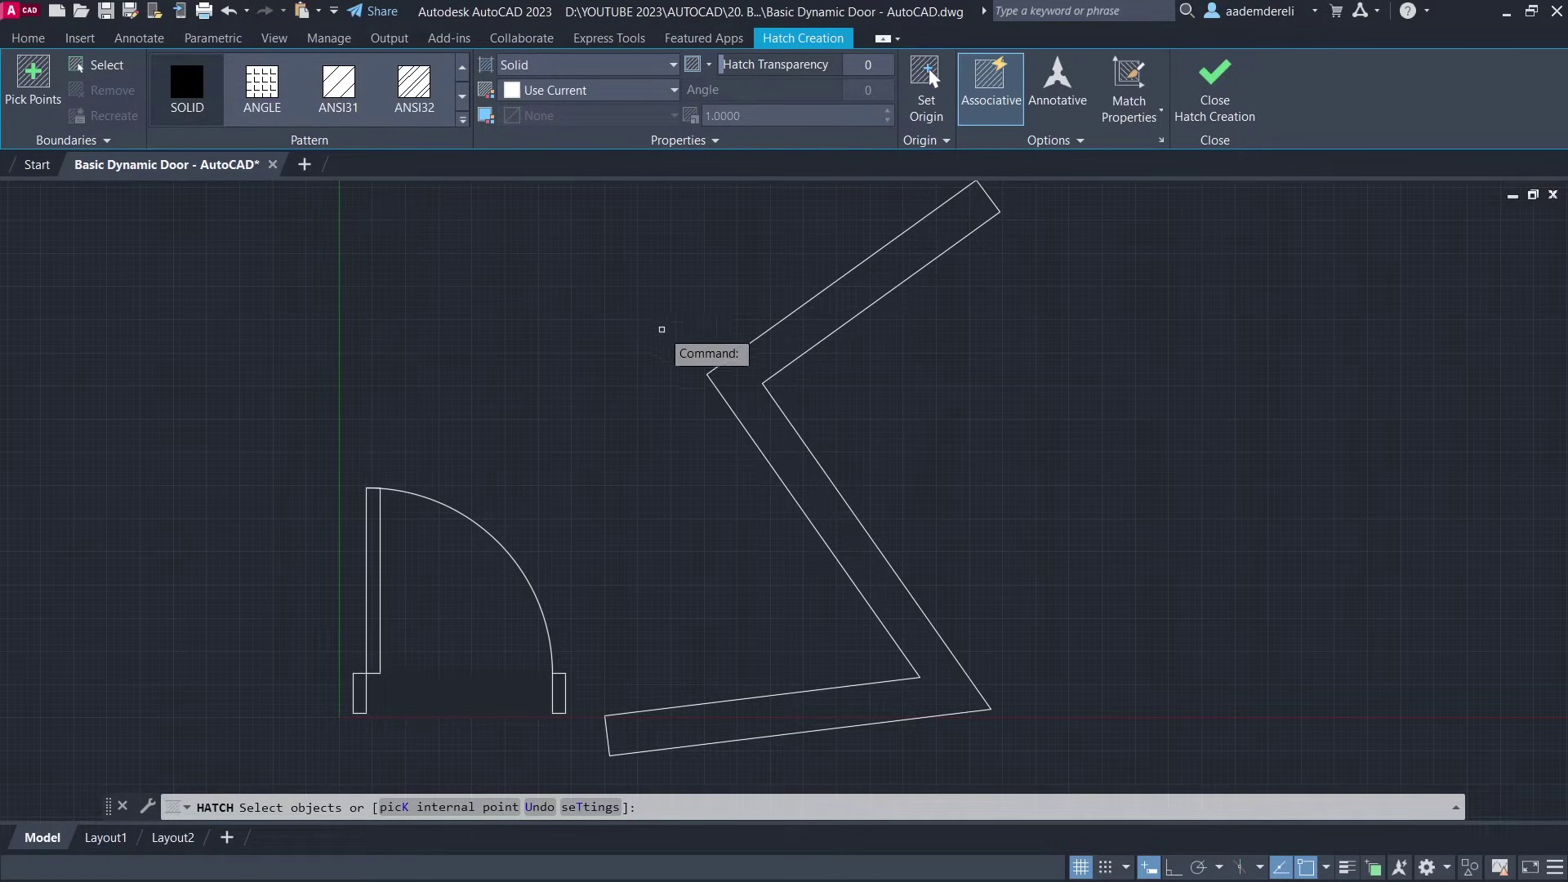
{"action": "left_click", "coordinate": [712, 365]}
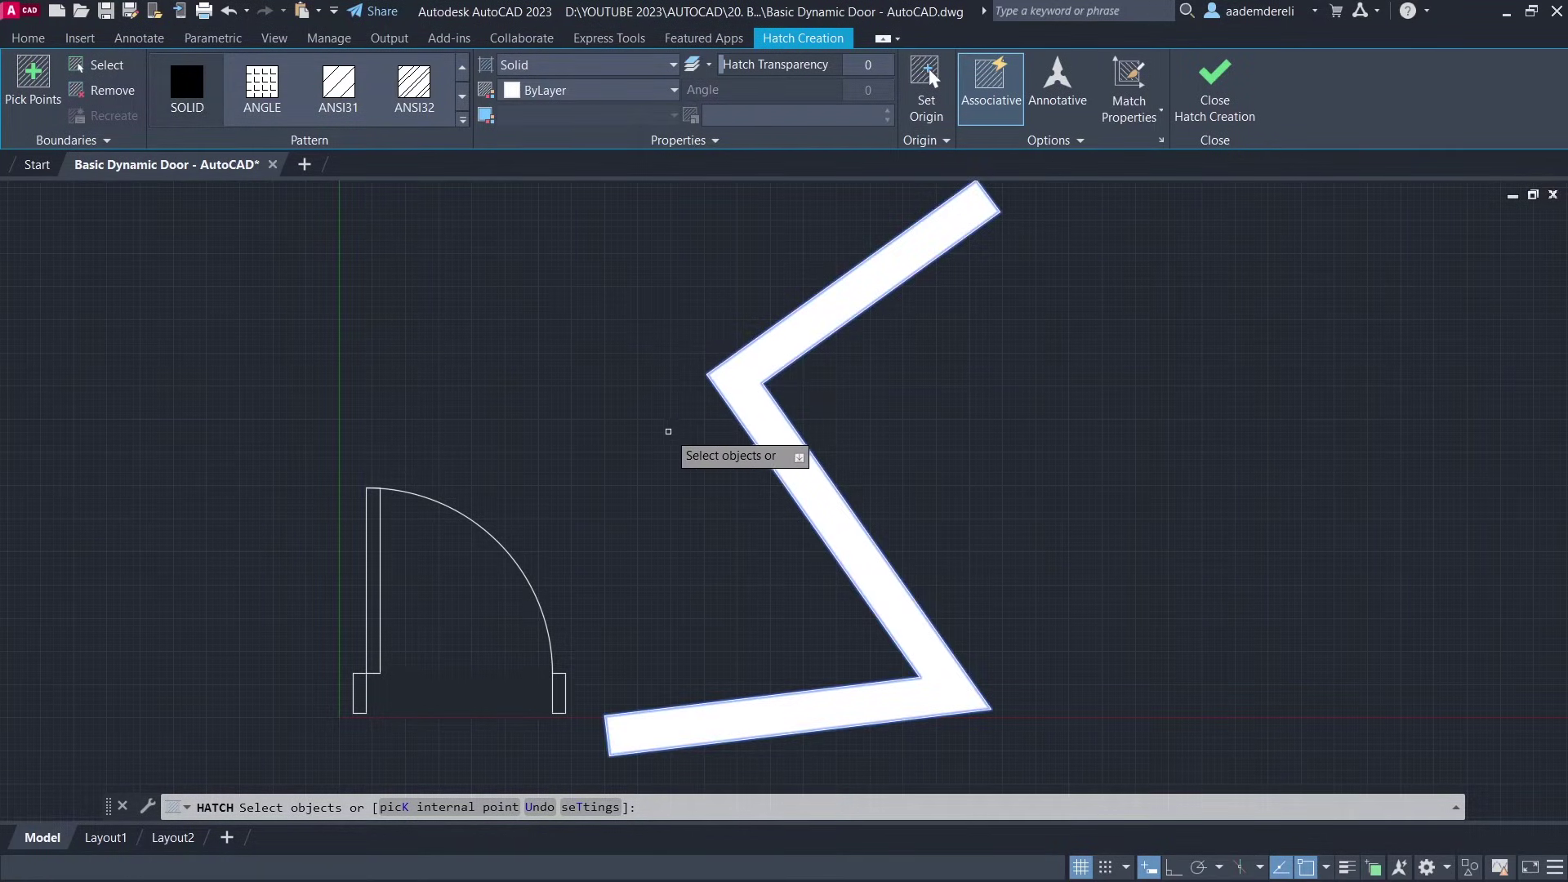
{"action": "key", "text": "Return"}
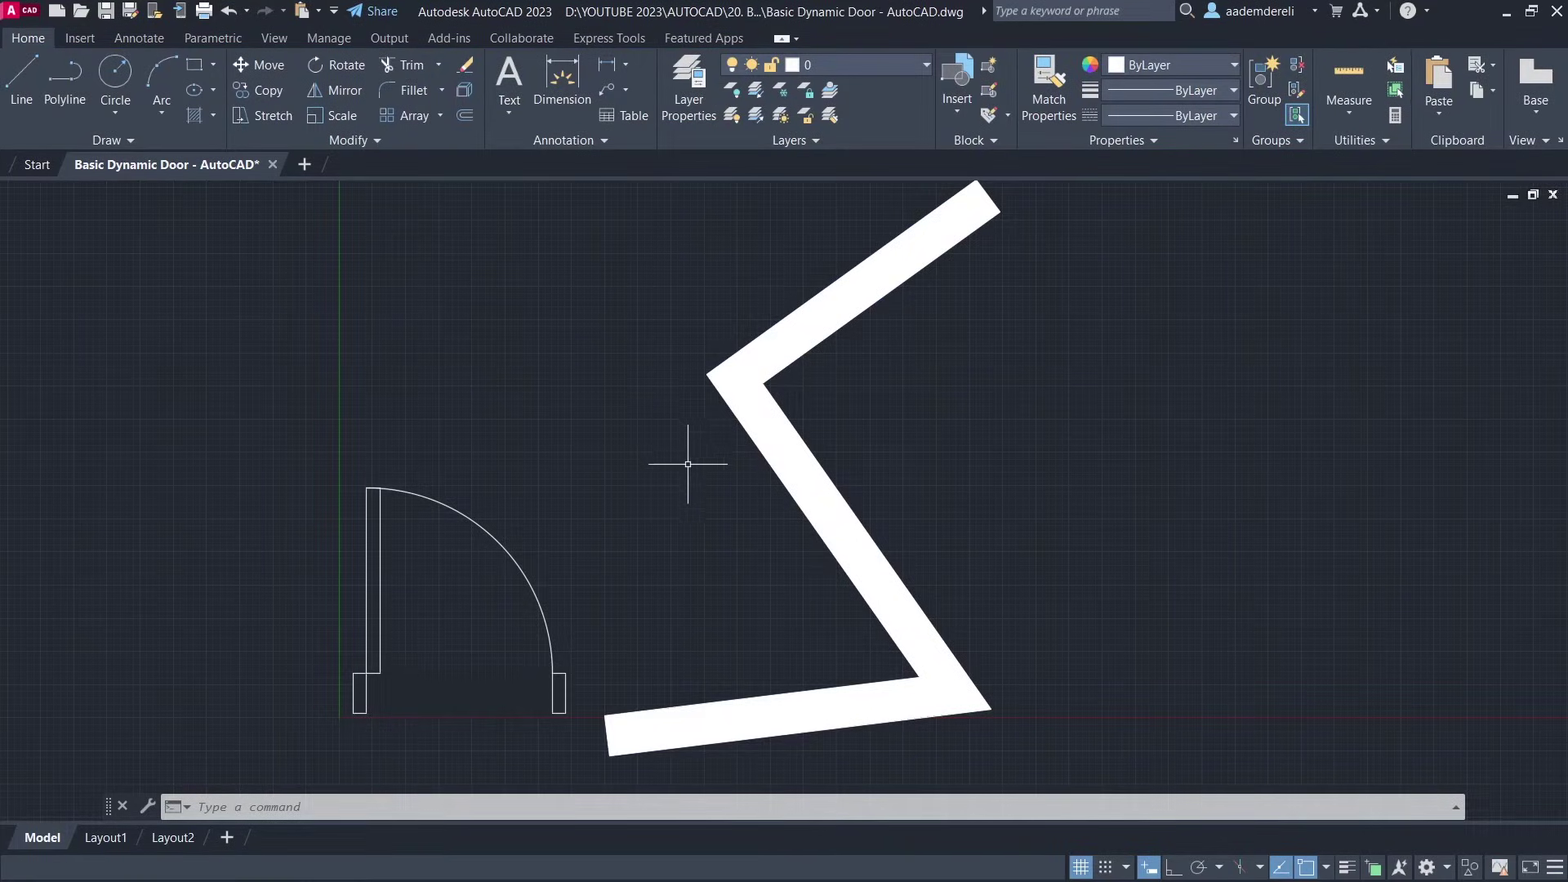
{"action": "left_click", "coordinate": [1080, 866]}
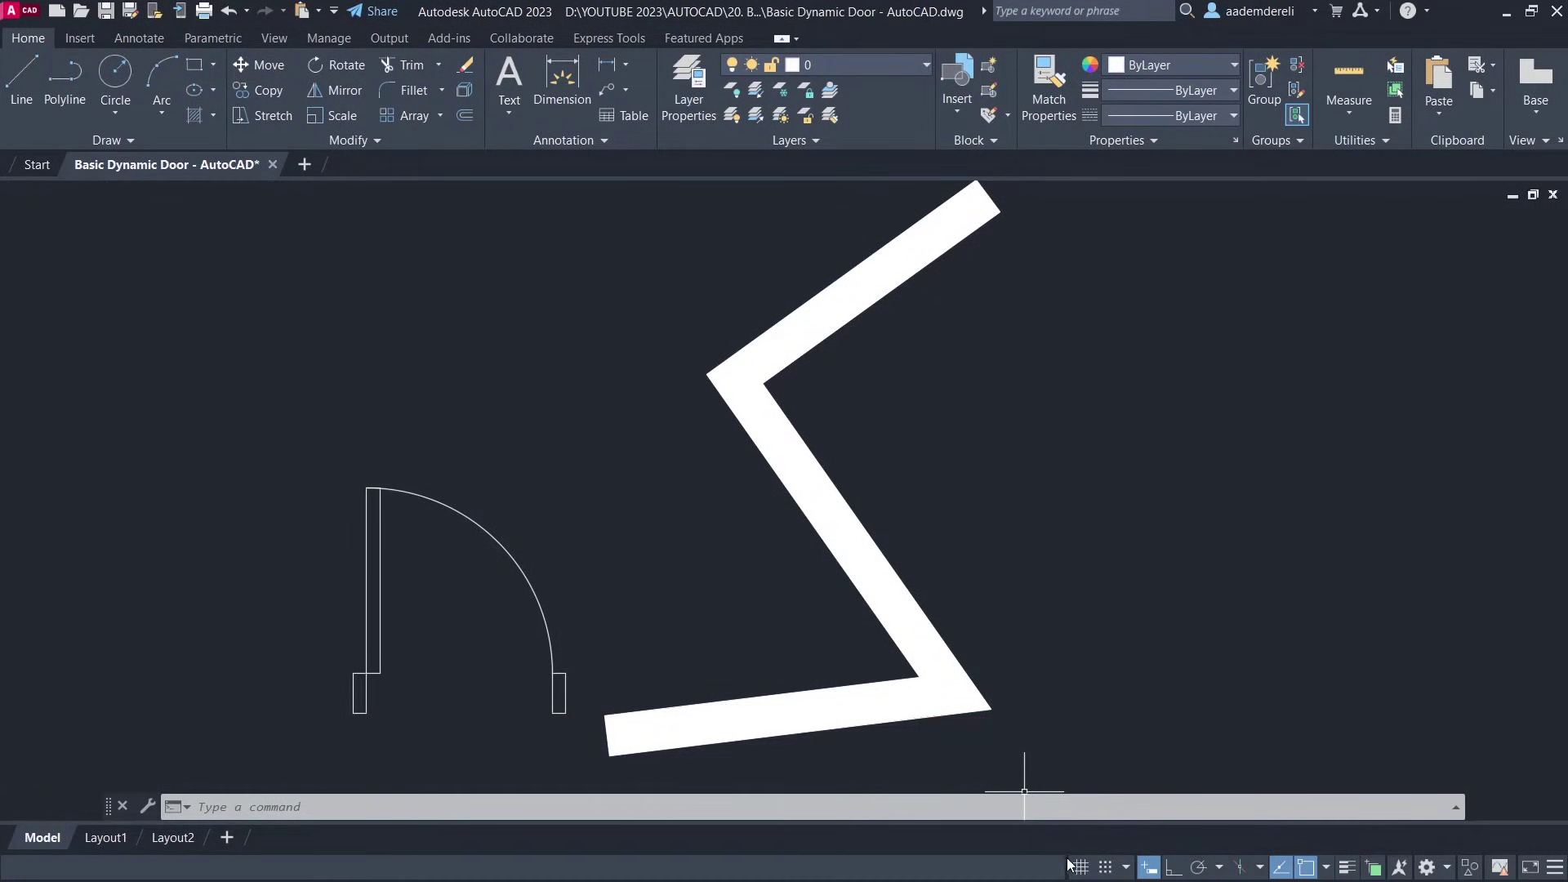
Step: Bring the door in front of the wall fill and move it onto the lower wall segment
{"action": "left_click", "coordinate": [523, 580]}
{"action": "right_click", "coordinate": [527, 585]}
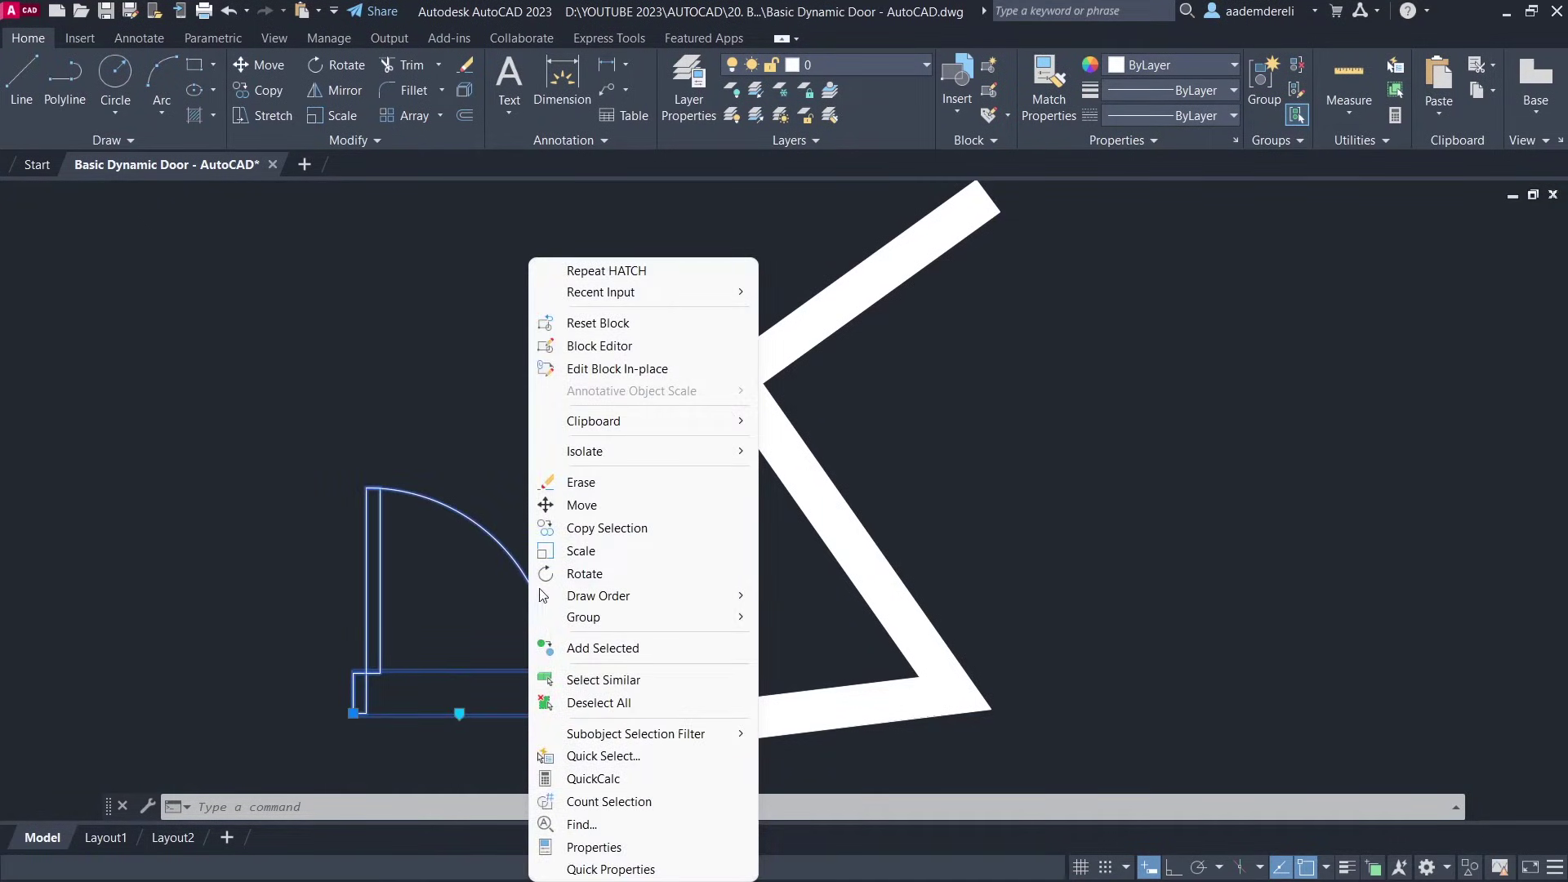
{"action": "mouse_move", "coordinate": [666, 595]}
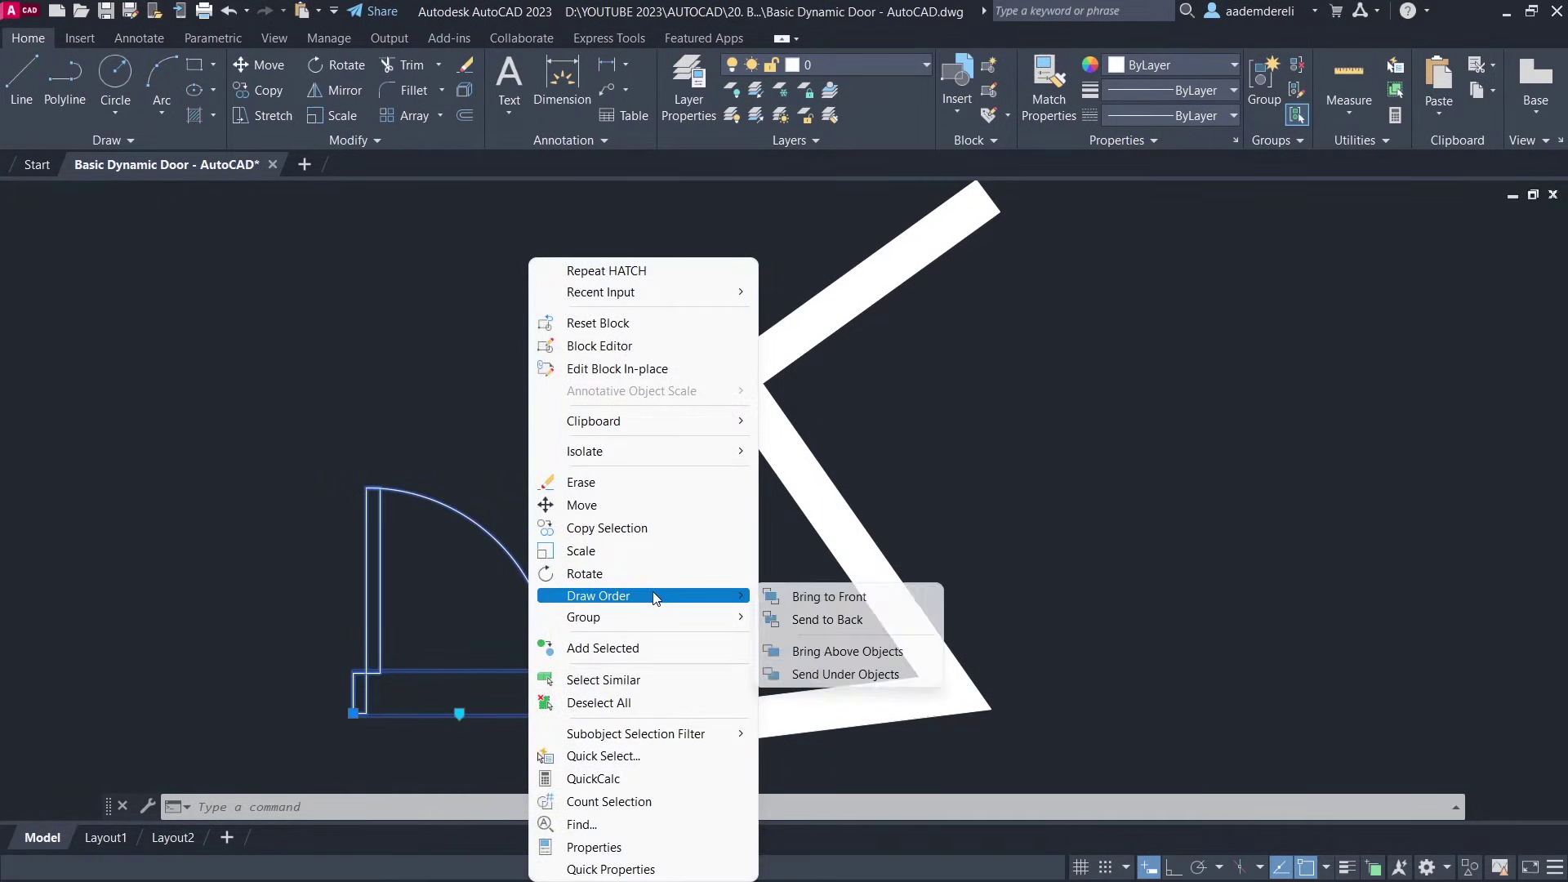
{"action": "left_click", "coordinate": [888, 605]}
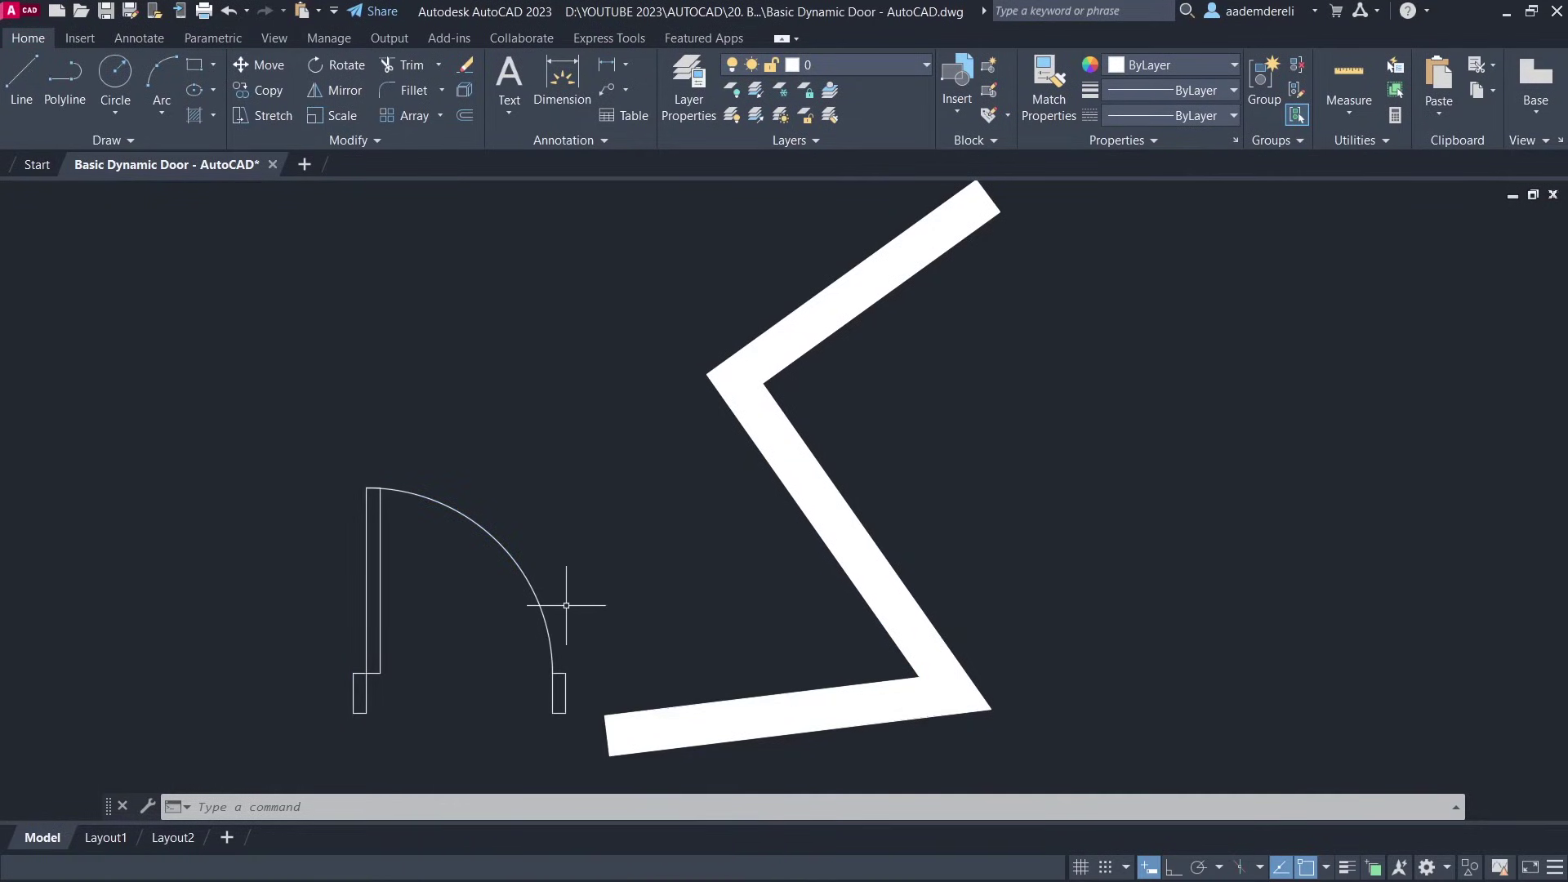
{"action": "left_click", "coordinate": [540, 602]}
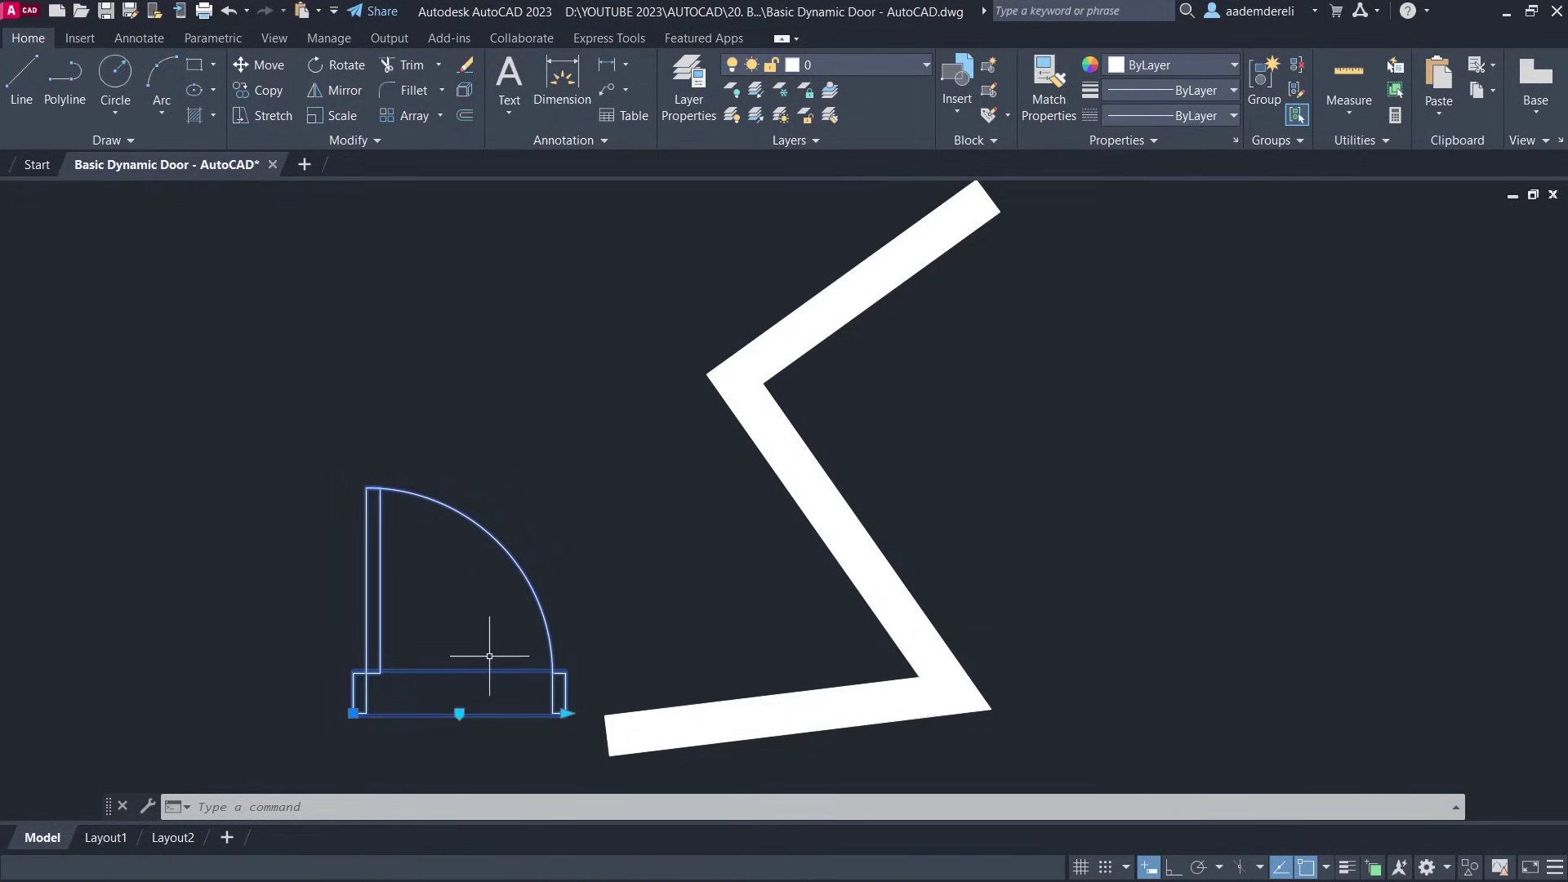
{"action": "left_click", "coordinate": [459, 714]}
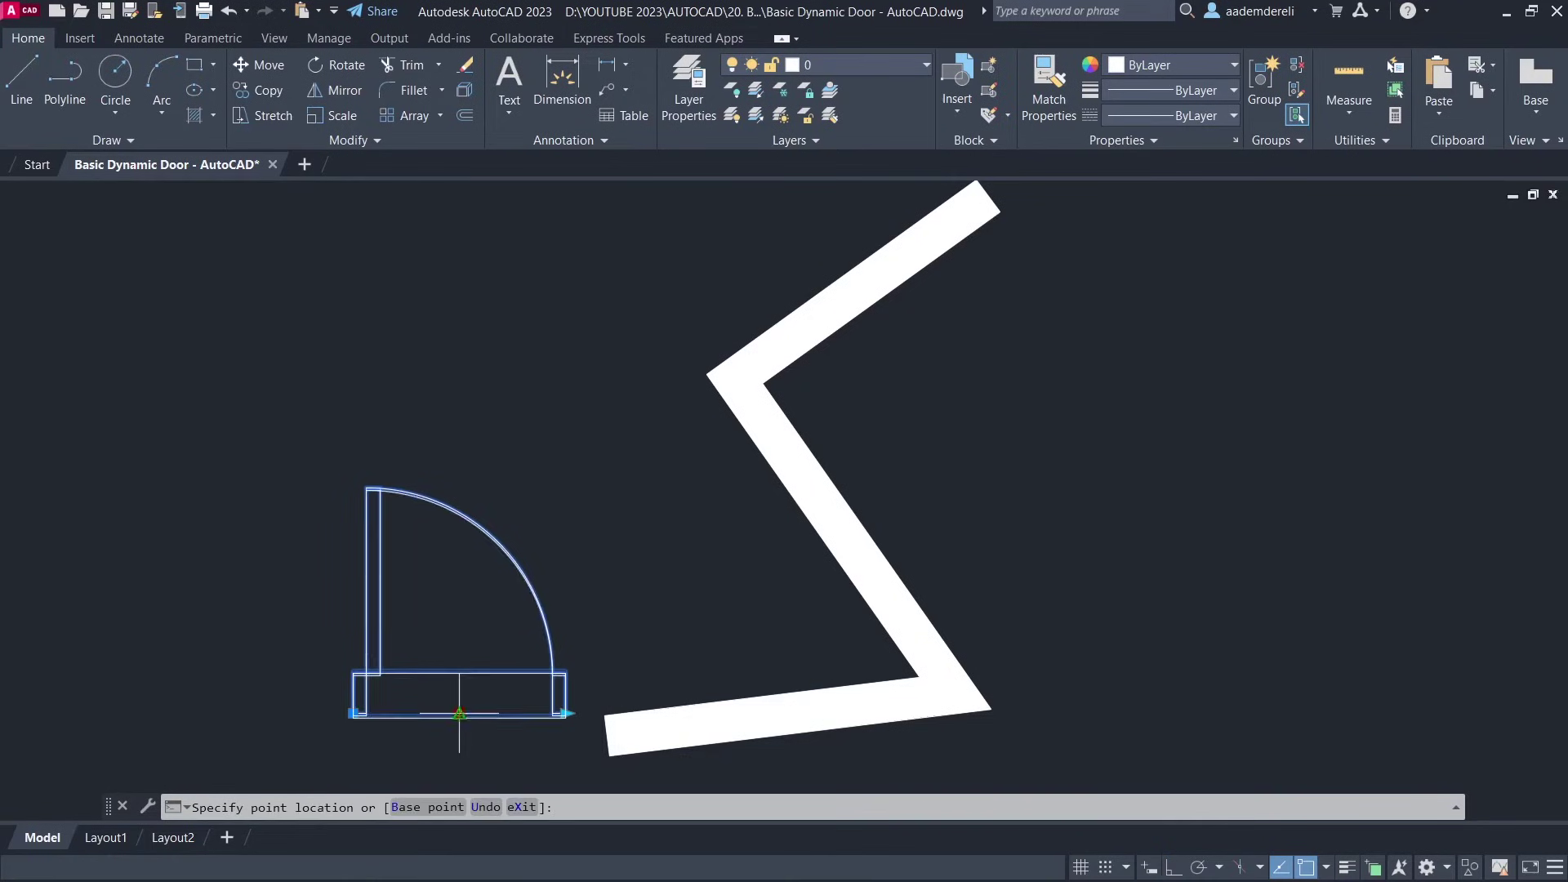
{"action": "left_click", "coordinate": [759, 737]}
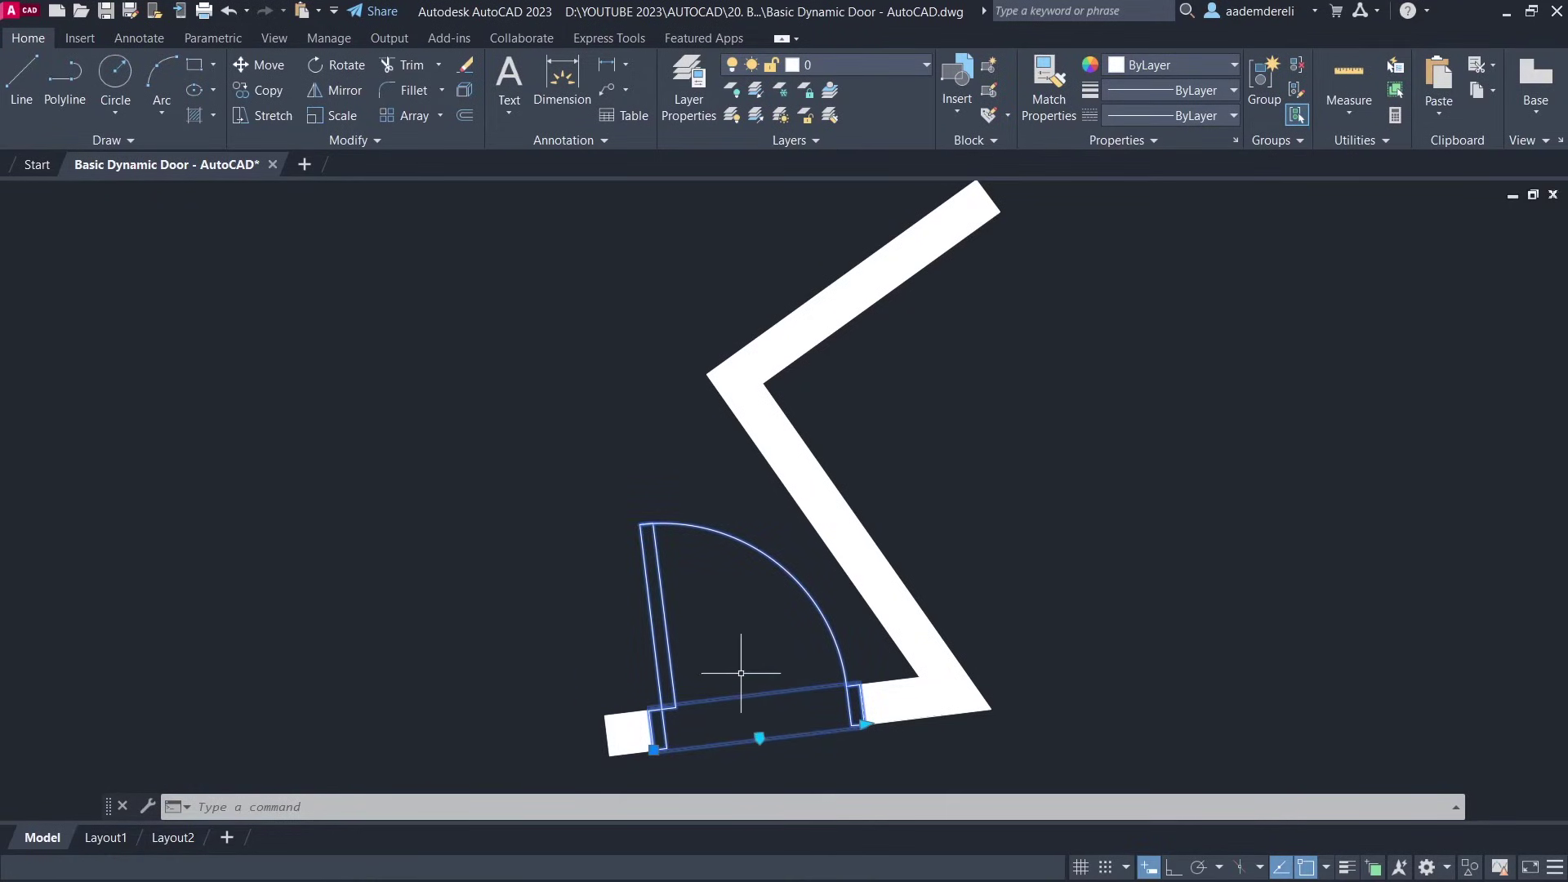
{"action": "key", "text": "Escape"}
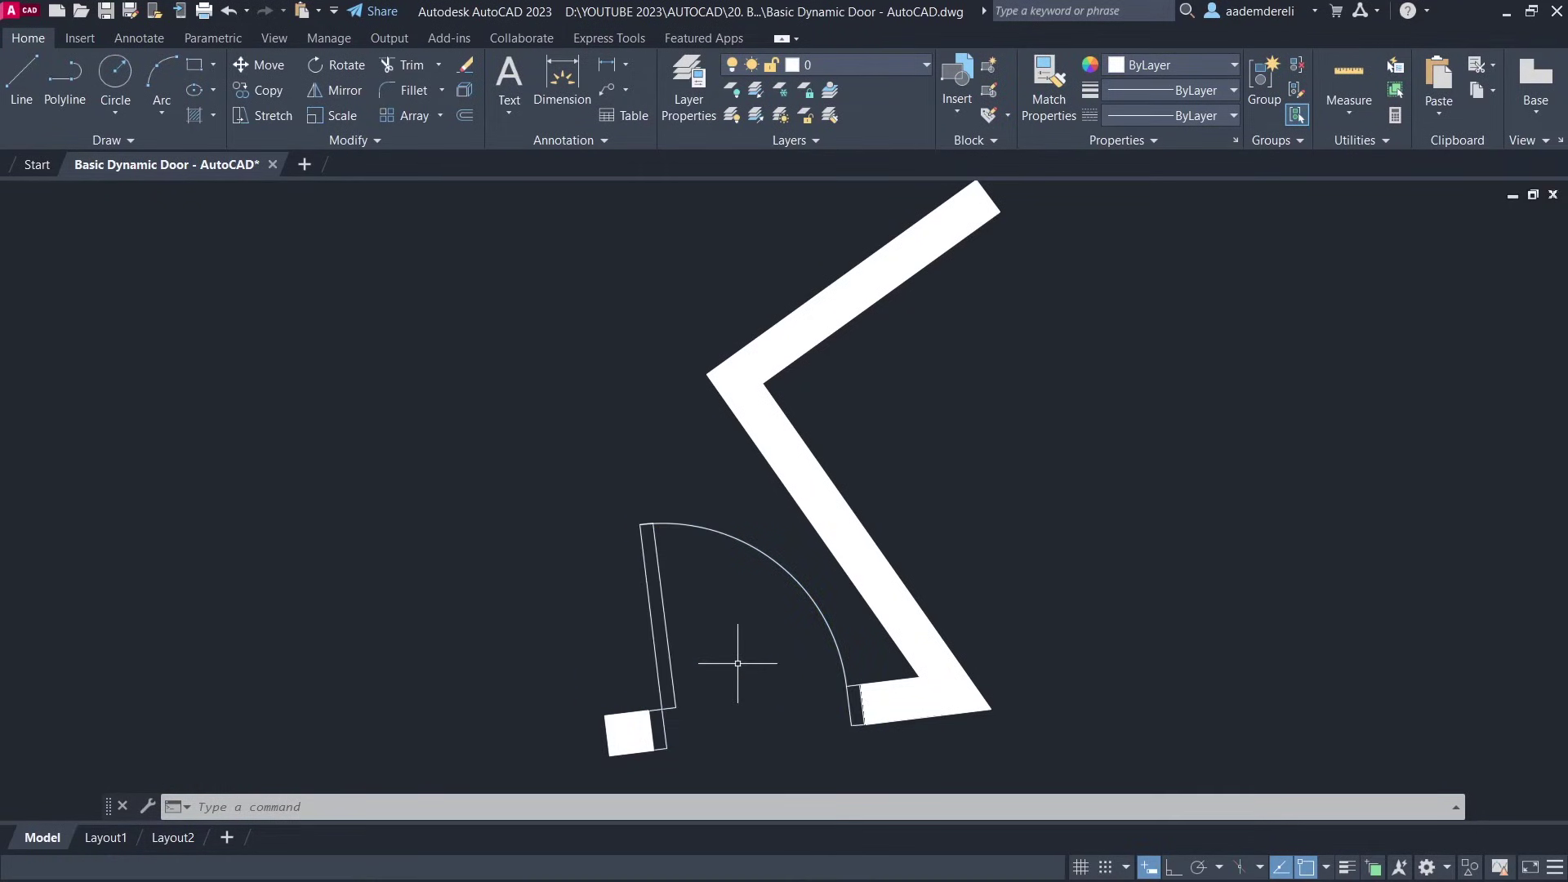
Step: Copy the door and widen the copy to 80 with its width grip
{"action": "left_click", "coordinate": [653, 662]}
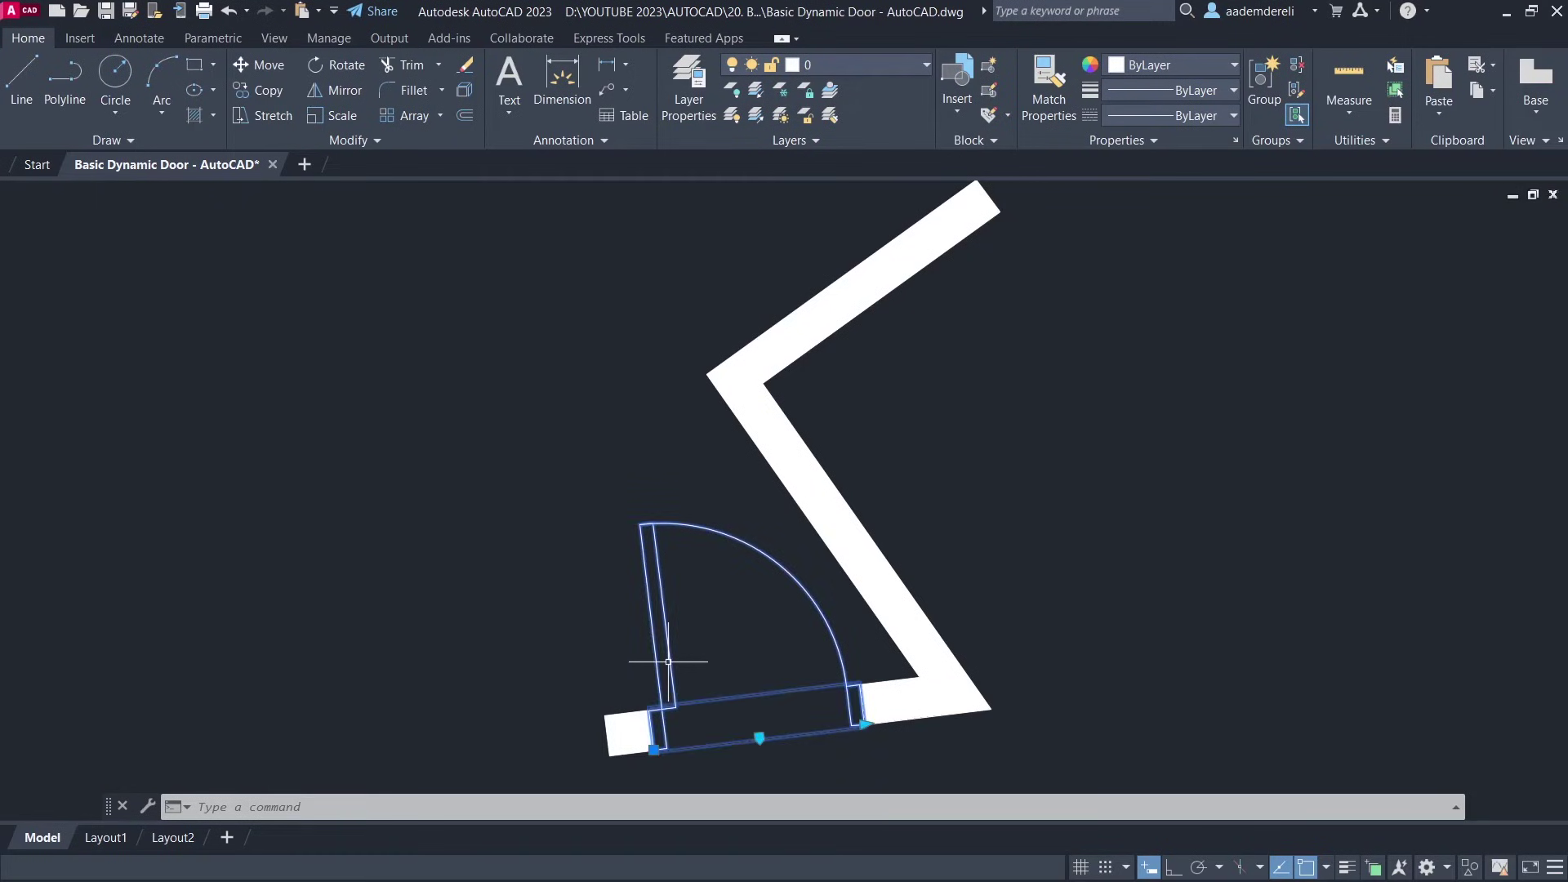
{"action": "left_click", "coordinate": [653, 749]}
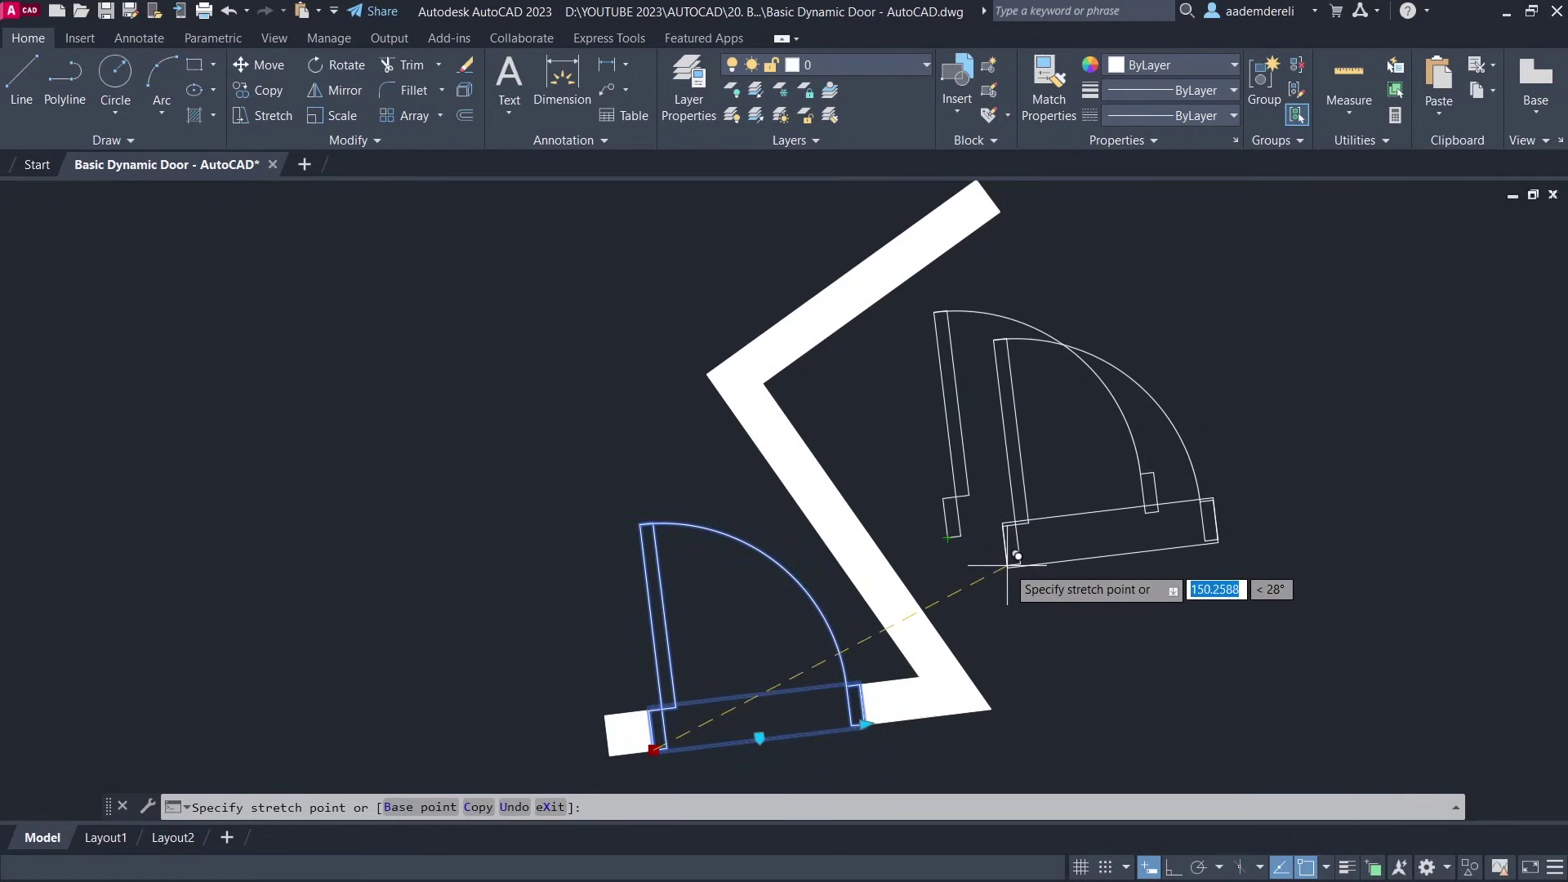
{"action": "key", "text": "Escape"}
{"action": "key", "text": "Escape"}
{"action": "left_click", "coordinate": [961, 520]}
{"action": "left_click", "coordinate": [1158, 512]}
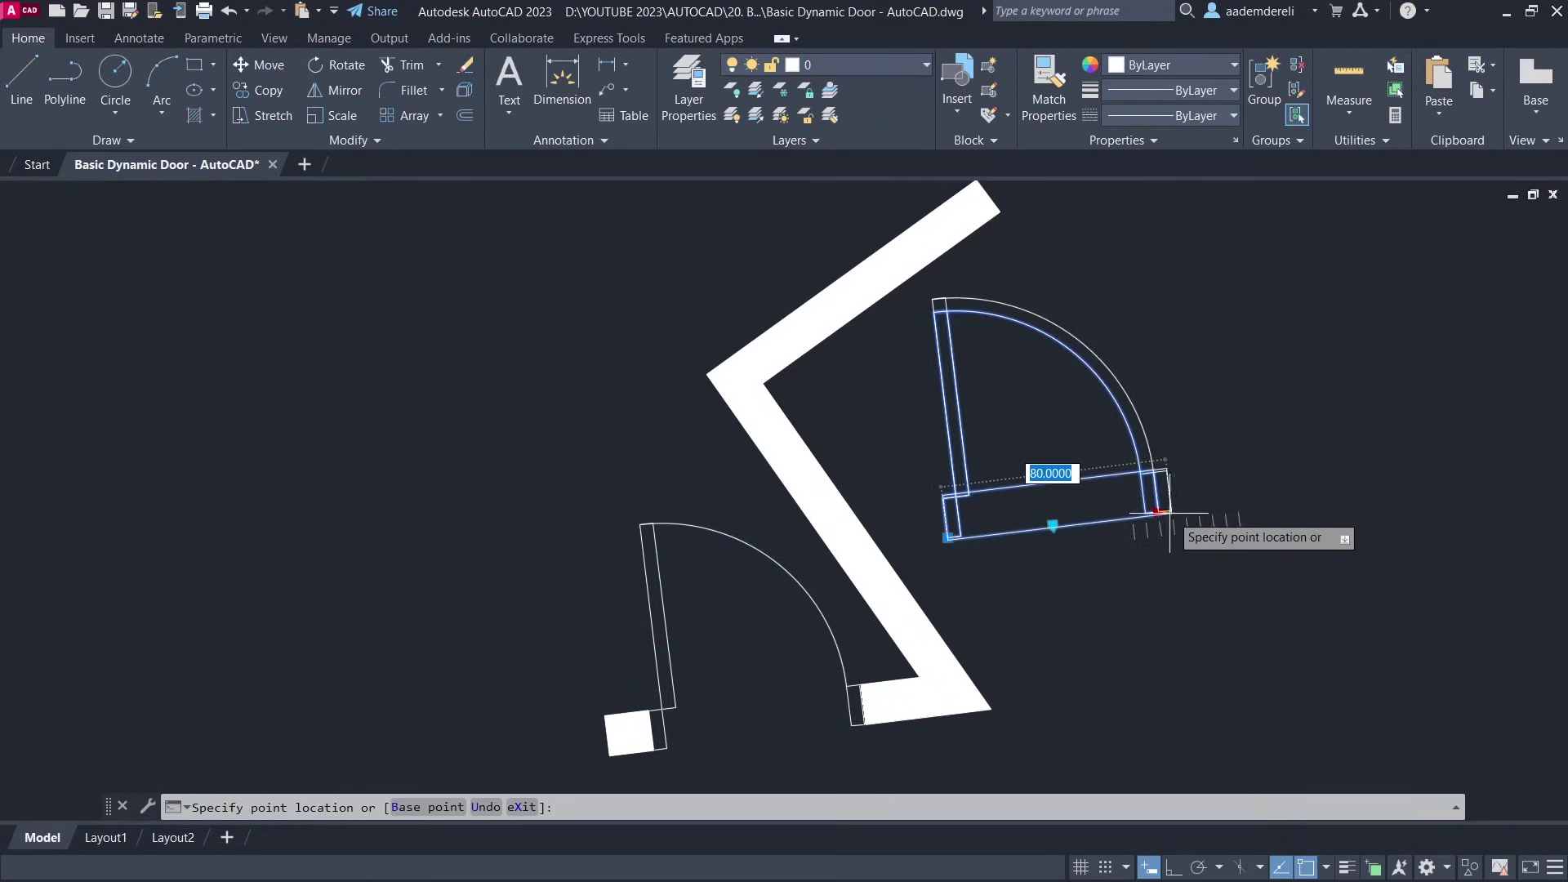